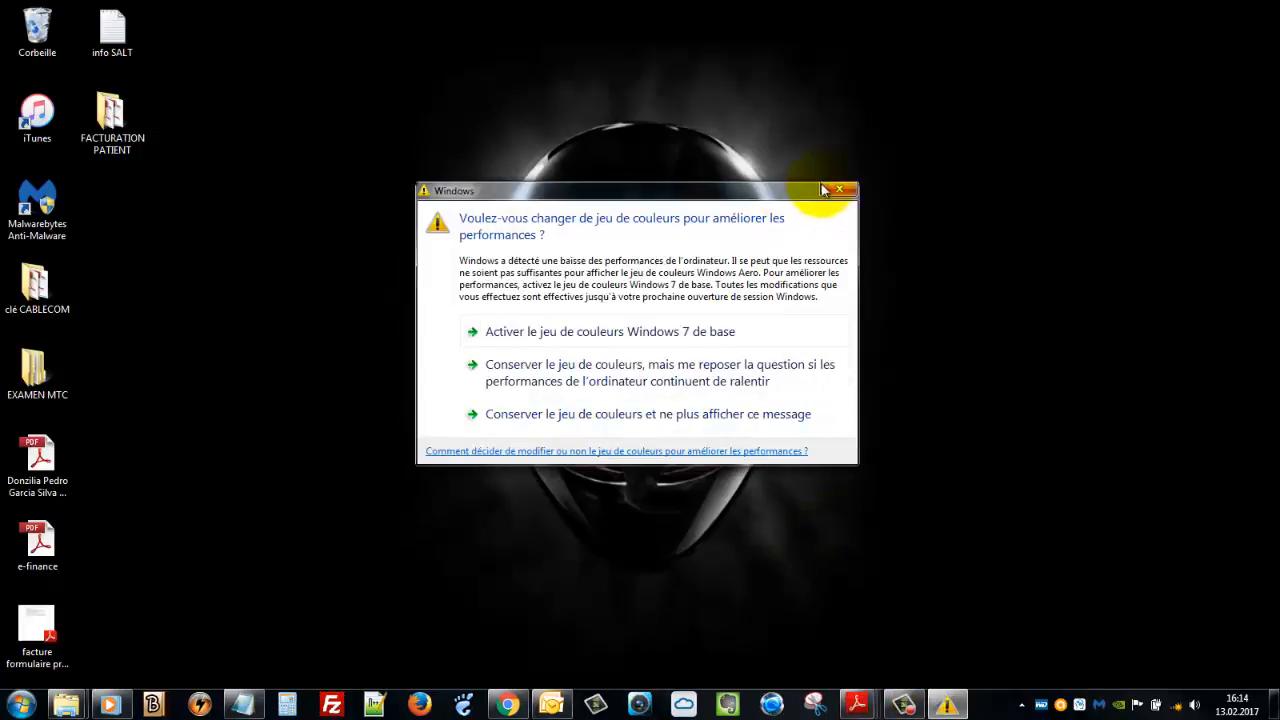
# Close the Windows colour-scheme performance warning to reveal the desktop
pyautogui.click(840, 189)
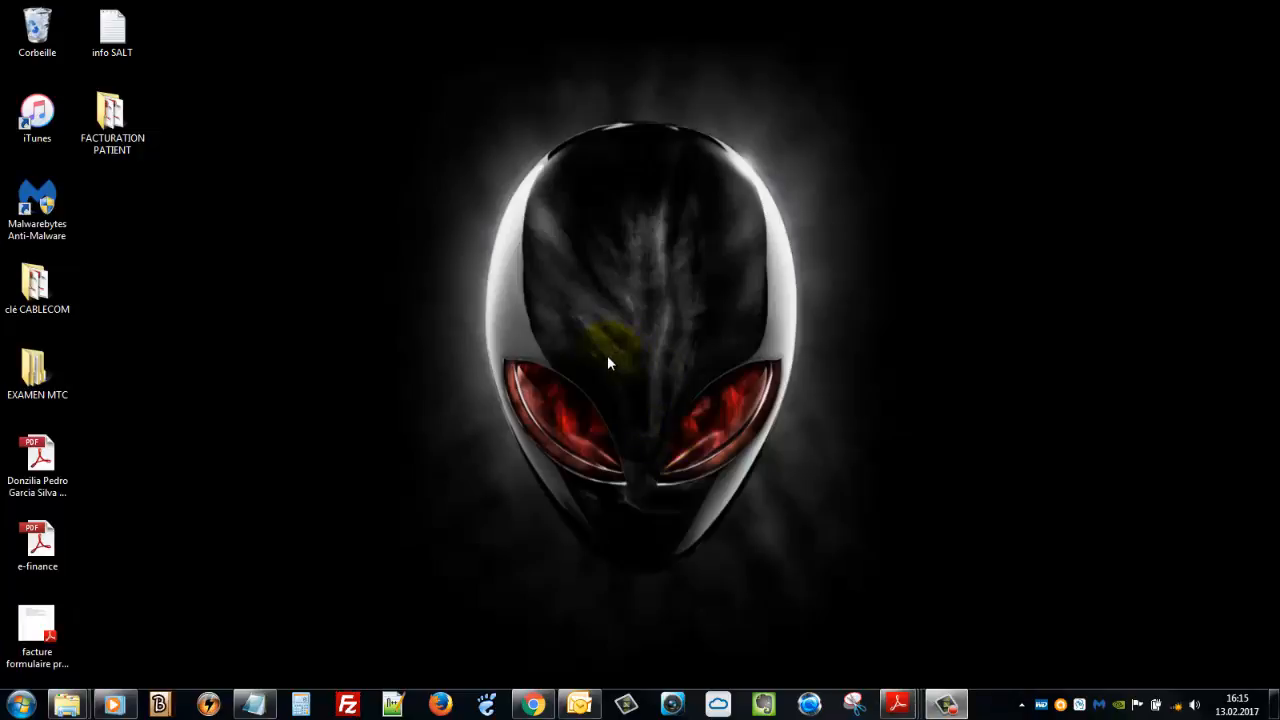
# Open the FACTURATION PATIENT folder and select the Tarifliste PDF
pyautogui.doubleClick(118, 118)
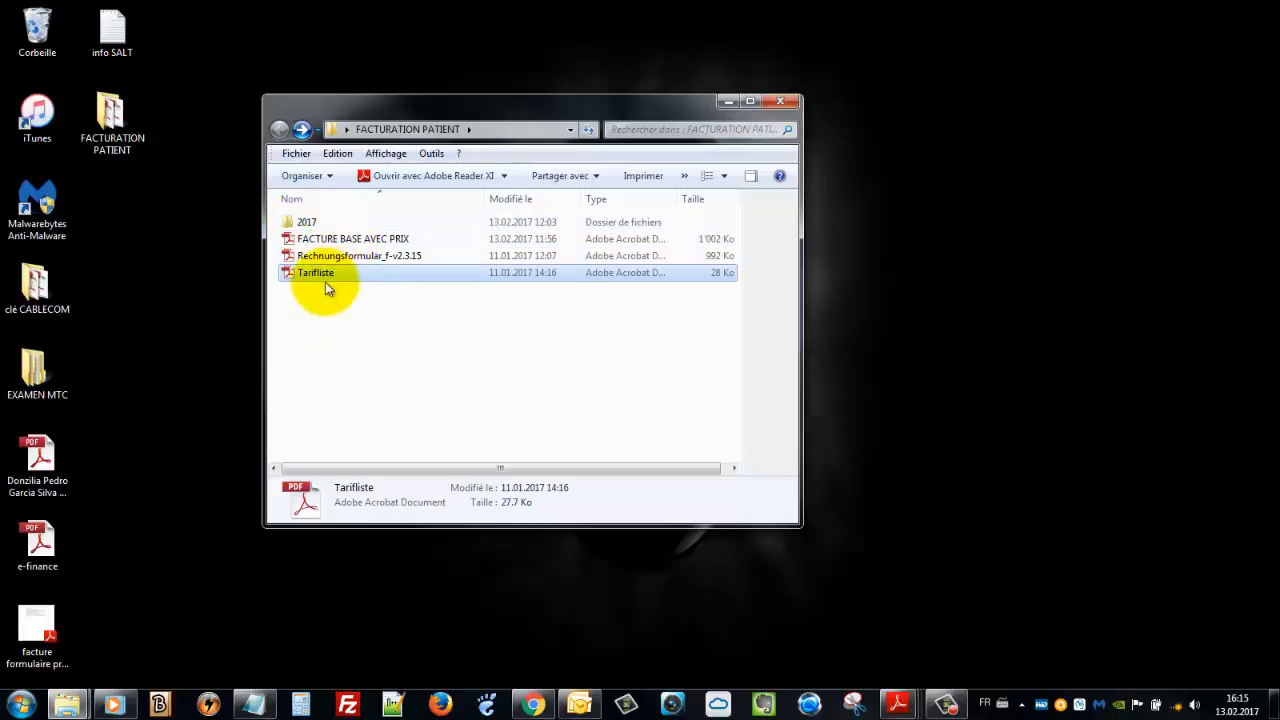
pyautogui.click(320, 275)
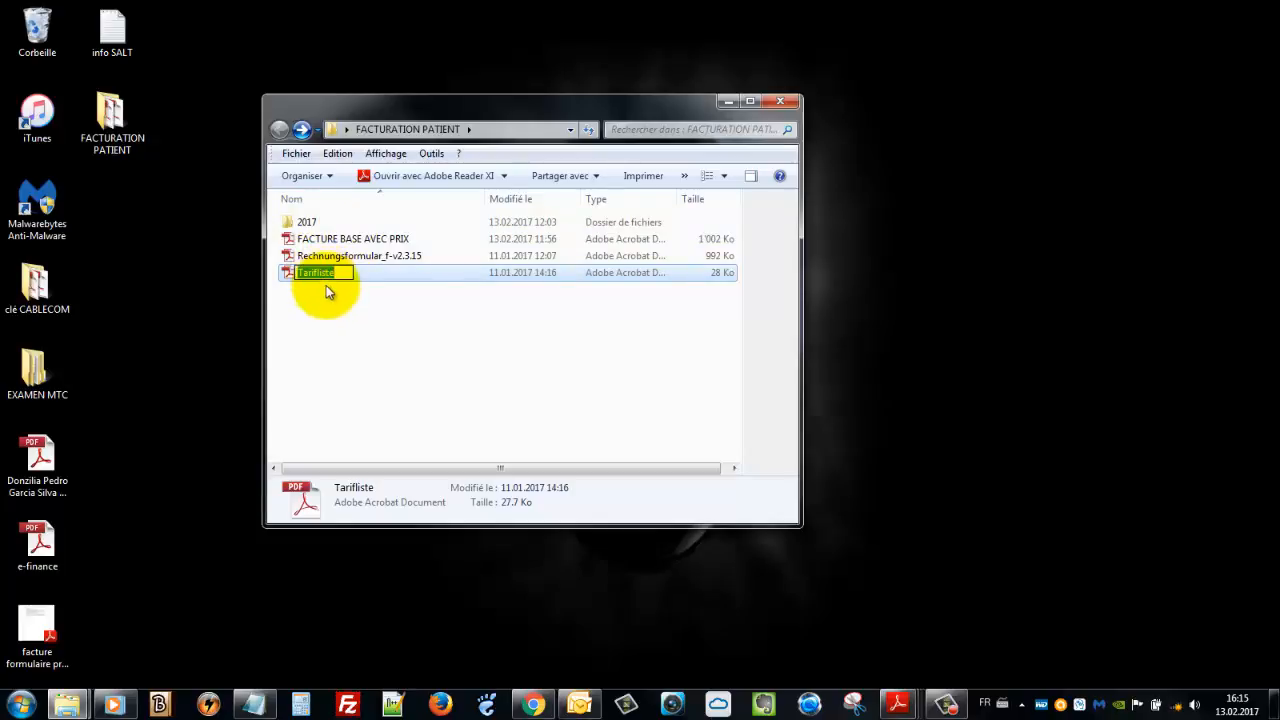
pyautogui.click(326, 286)
pyautogui.click(304, 278)
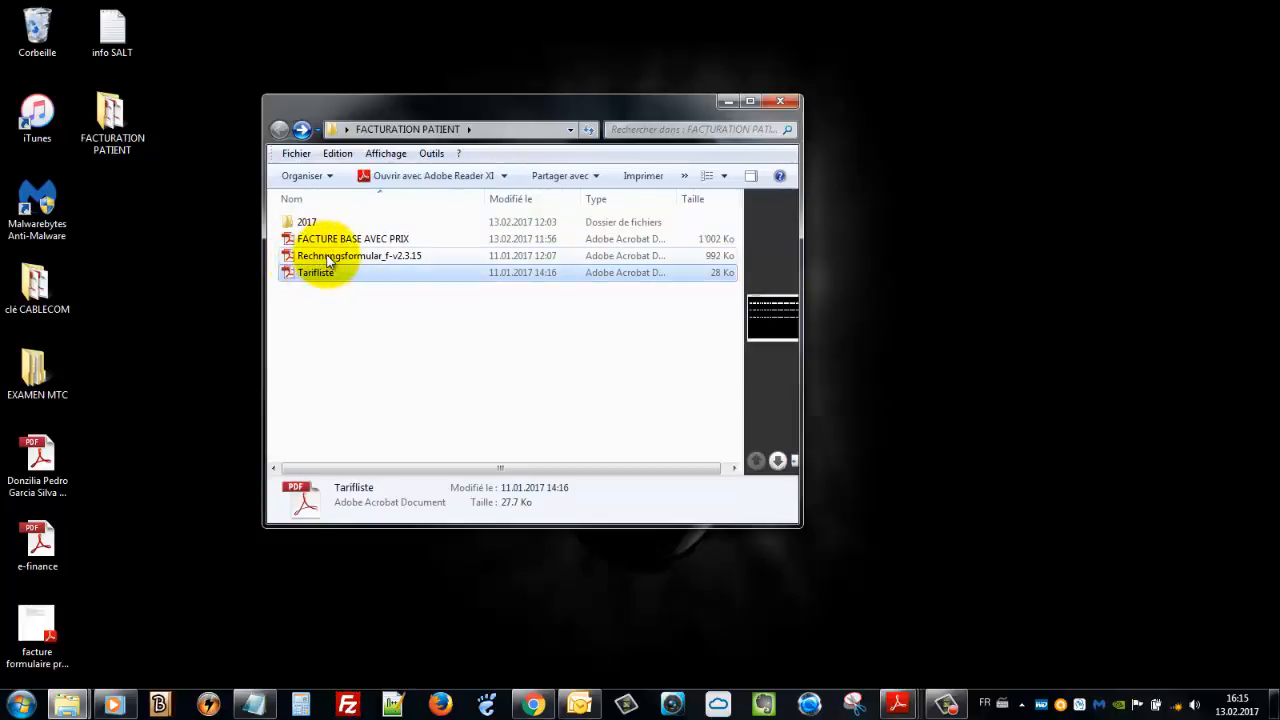
# Select the Rechnungsformular_f-v2.3.15 invoice form and dismiss the colour-scheme warning again
pyautogui.click(326, 258)
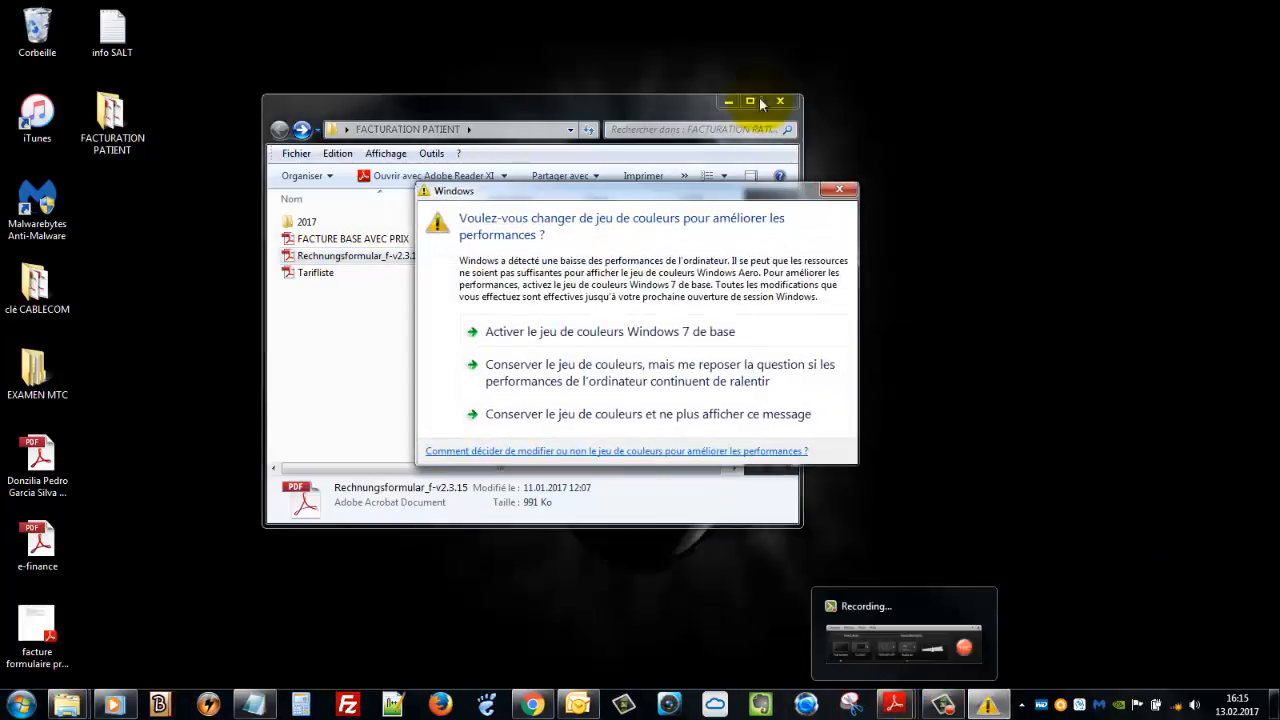
pyautogui.click(840, 190)
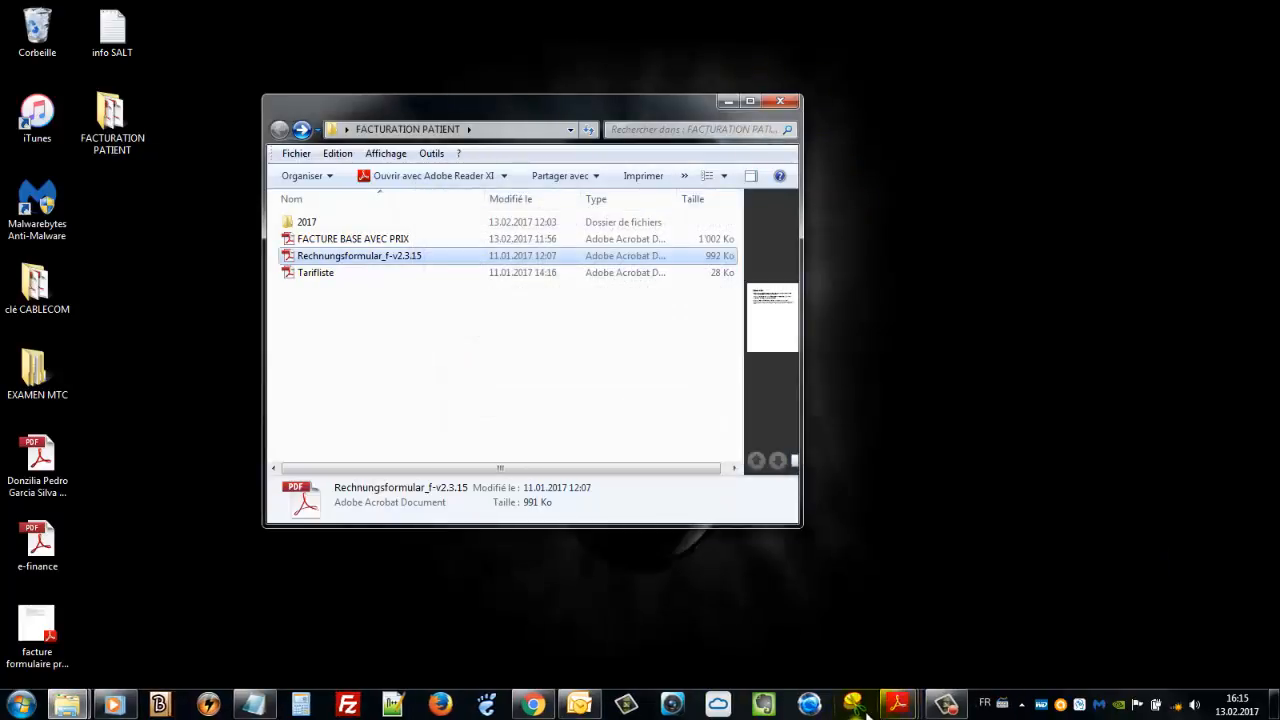
pyautogui.moveTo(894, 708)
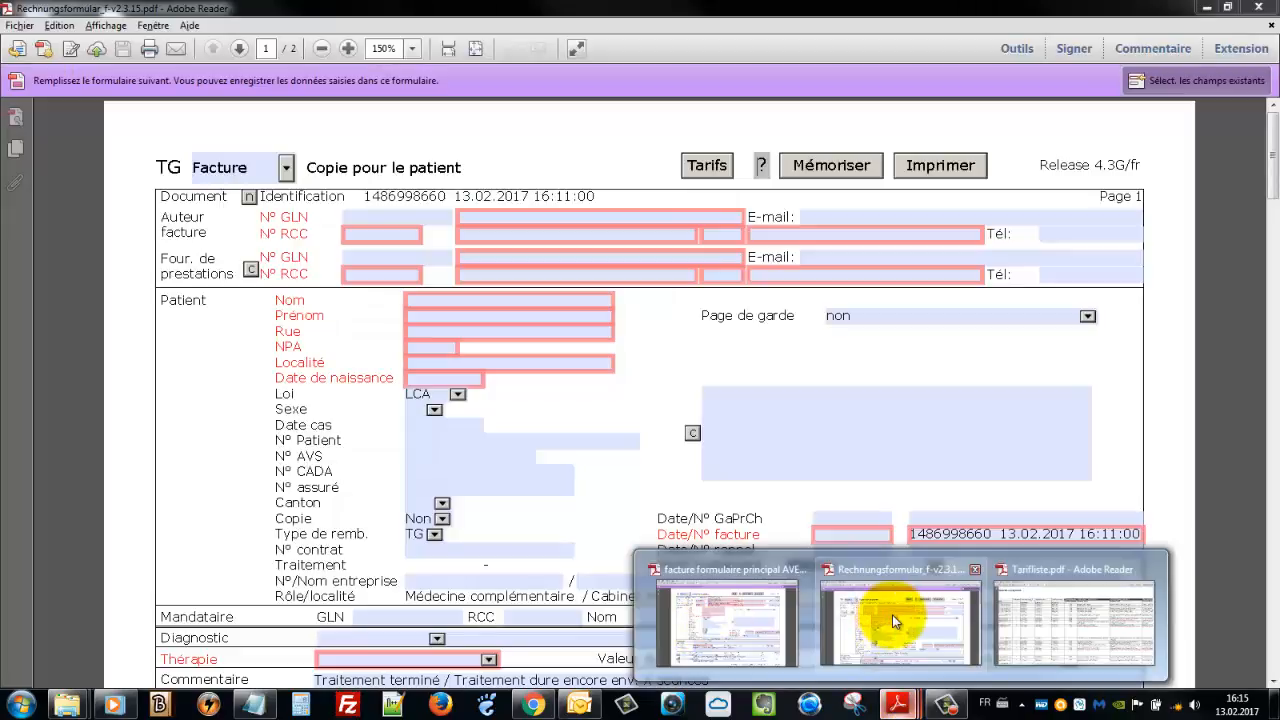
# Bring up the Rechnungsformular_f-v2.3.15 form in Adobe Reader at the author's GLN and RCC fields
pyautogui.click(892, 614)
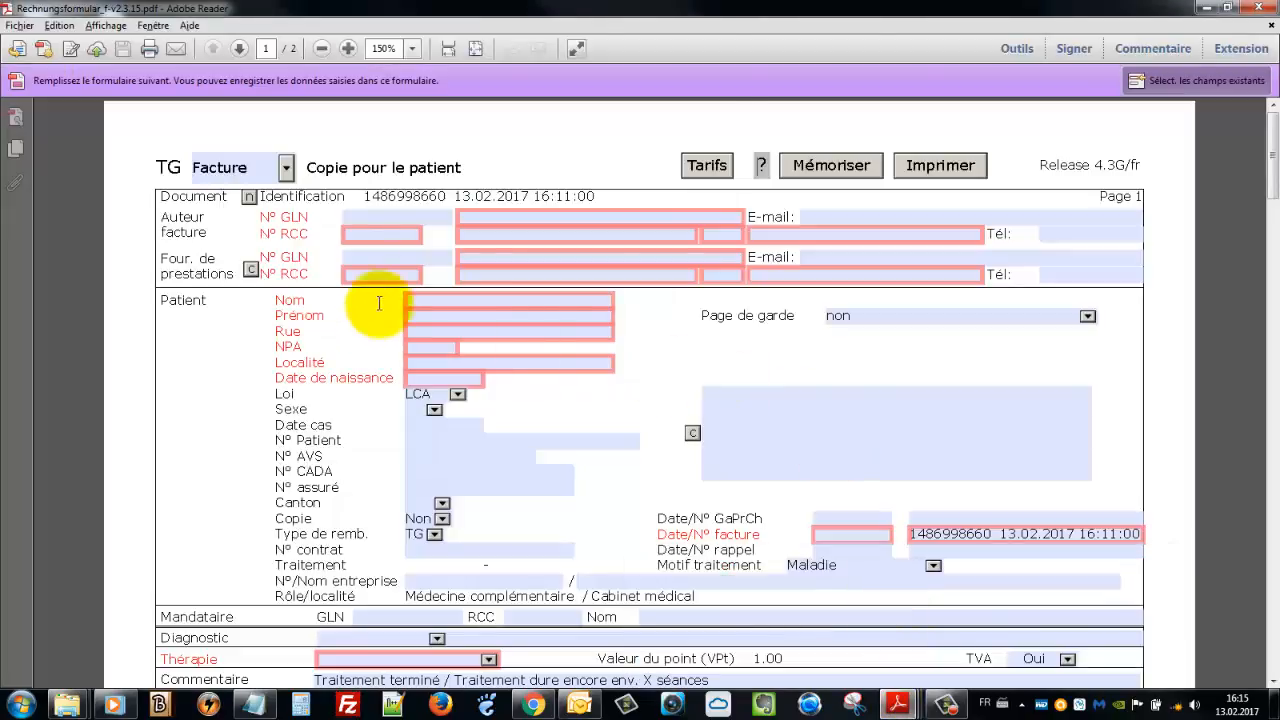
pyautogui.scroll(-1, 1014, 437)
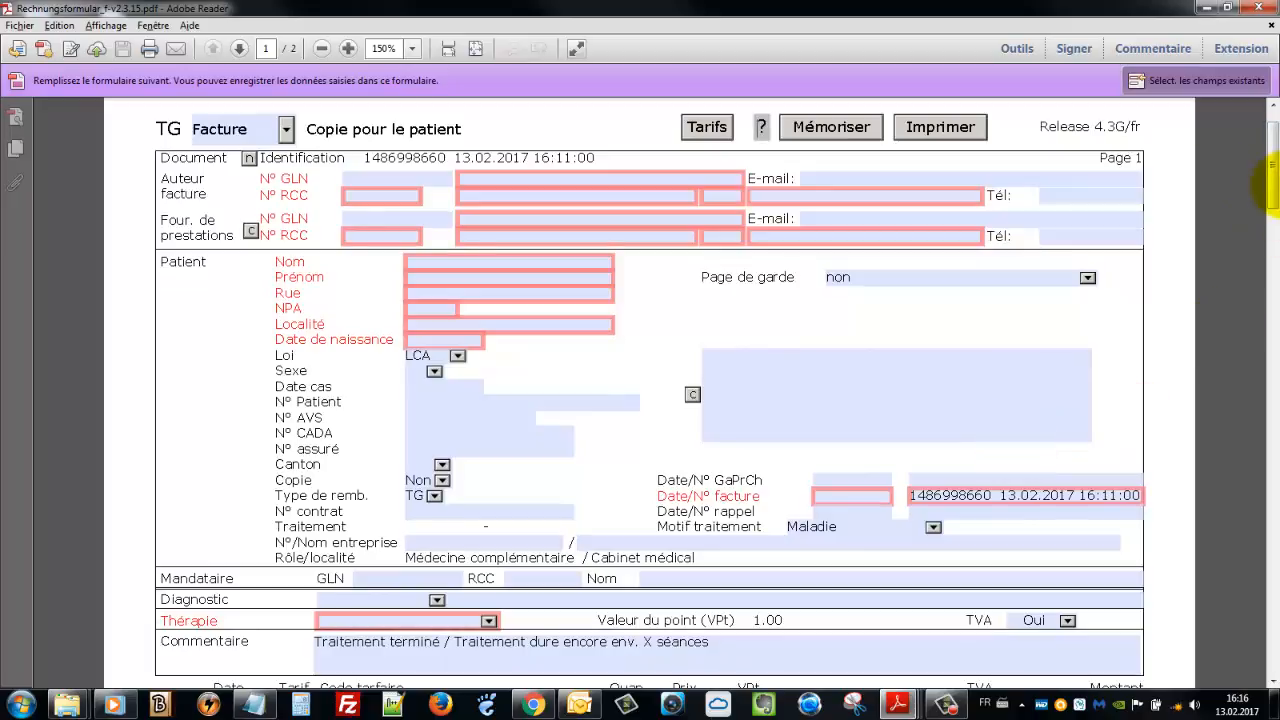
pyautogui.moveTo(1271, 186); pyautogui.dragTo(1271, 110)
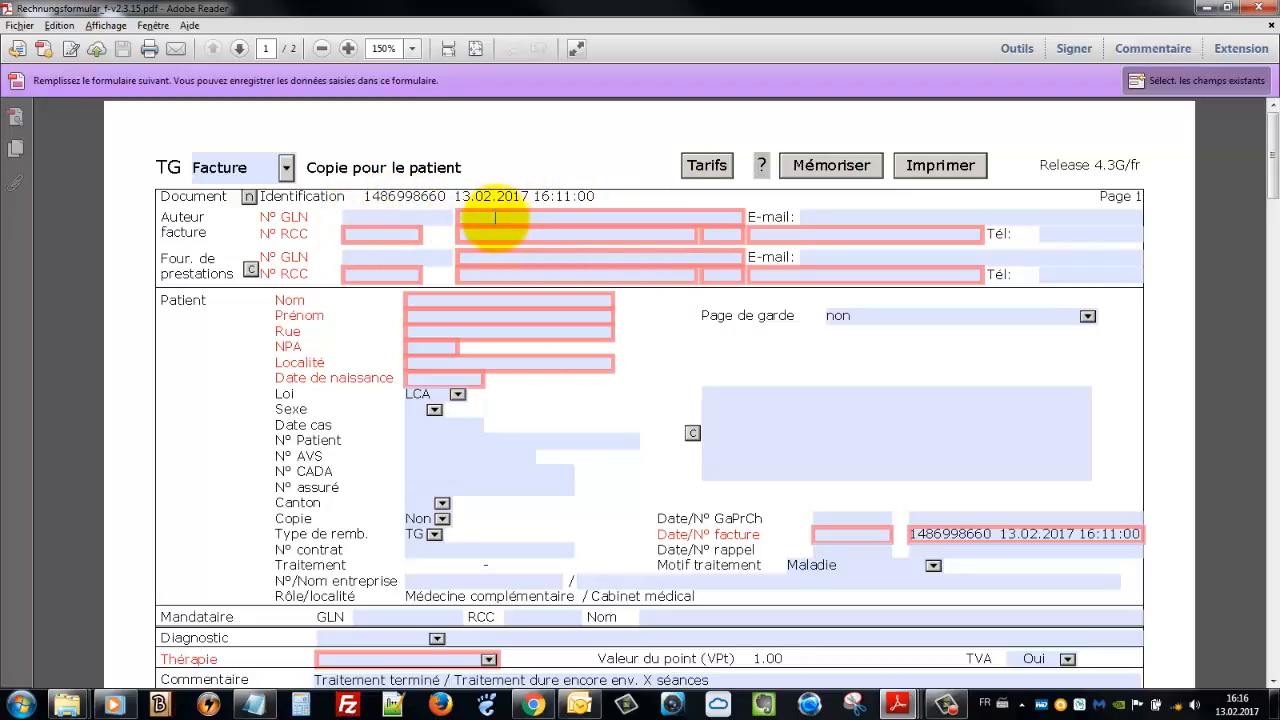
pyautogui.click(493, 218)
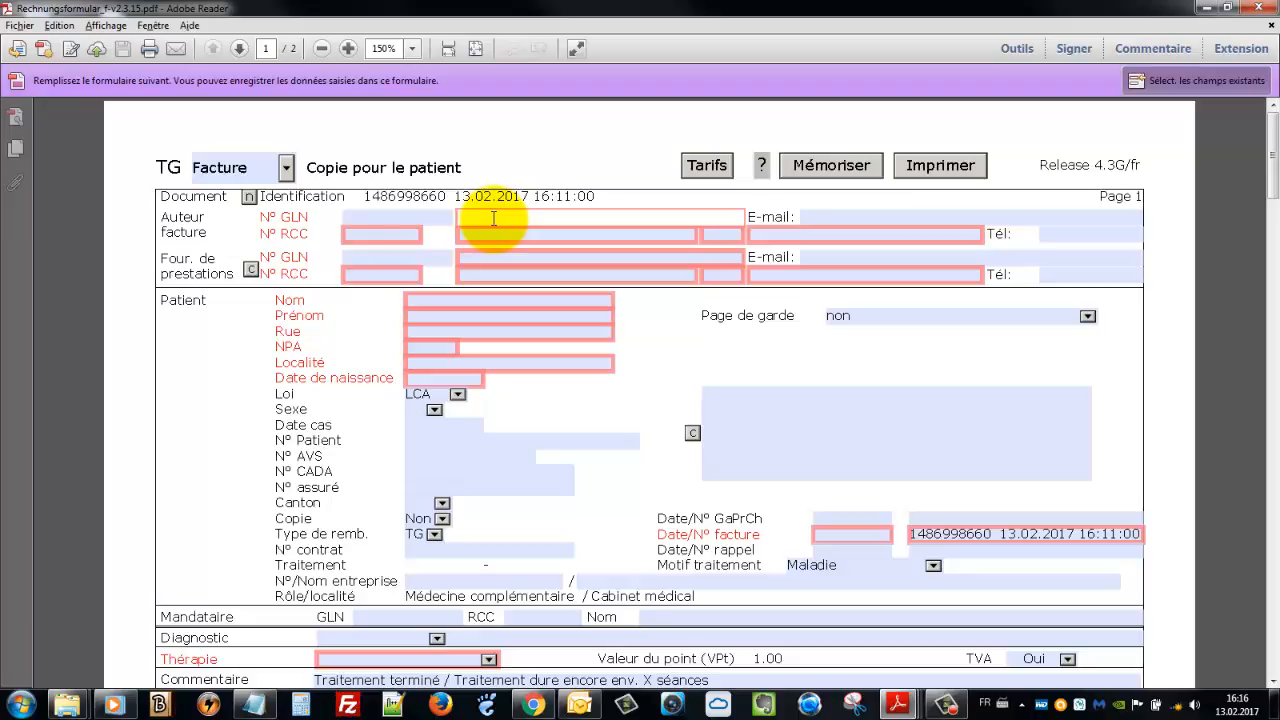
pyautogui.click(371, 232)
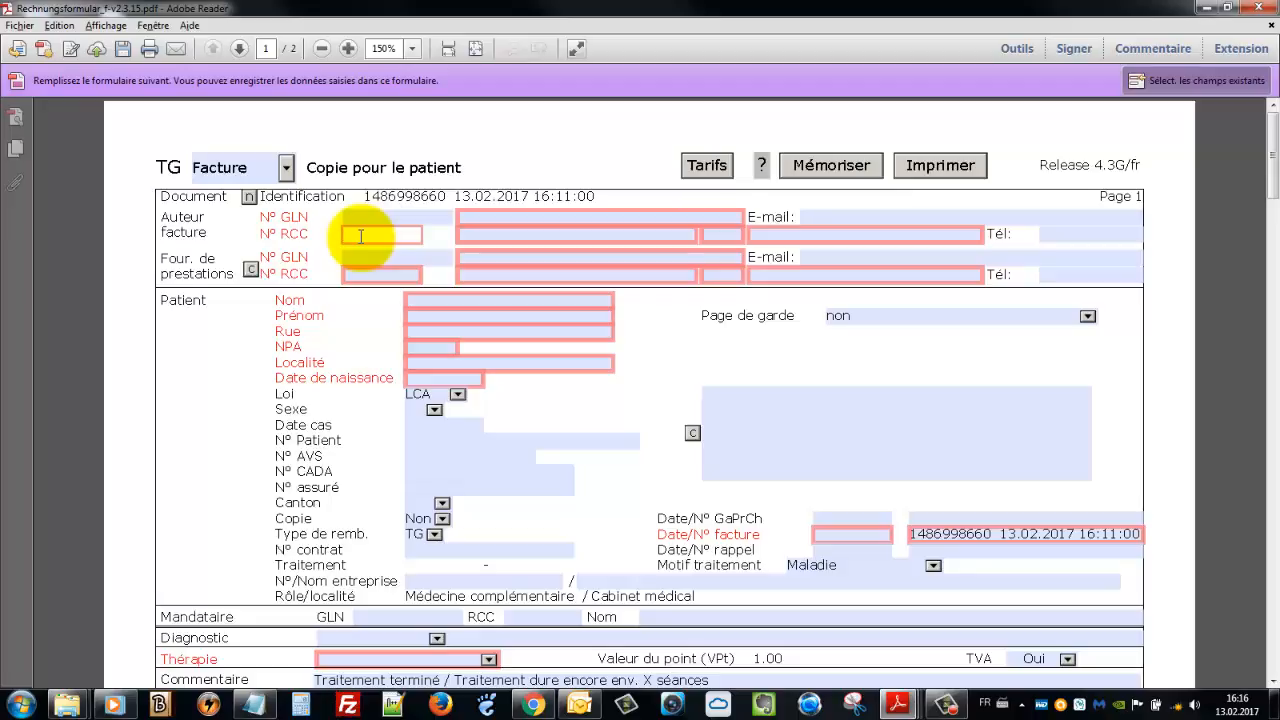
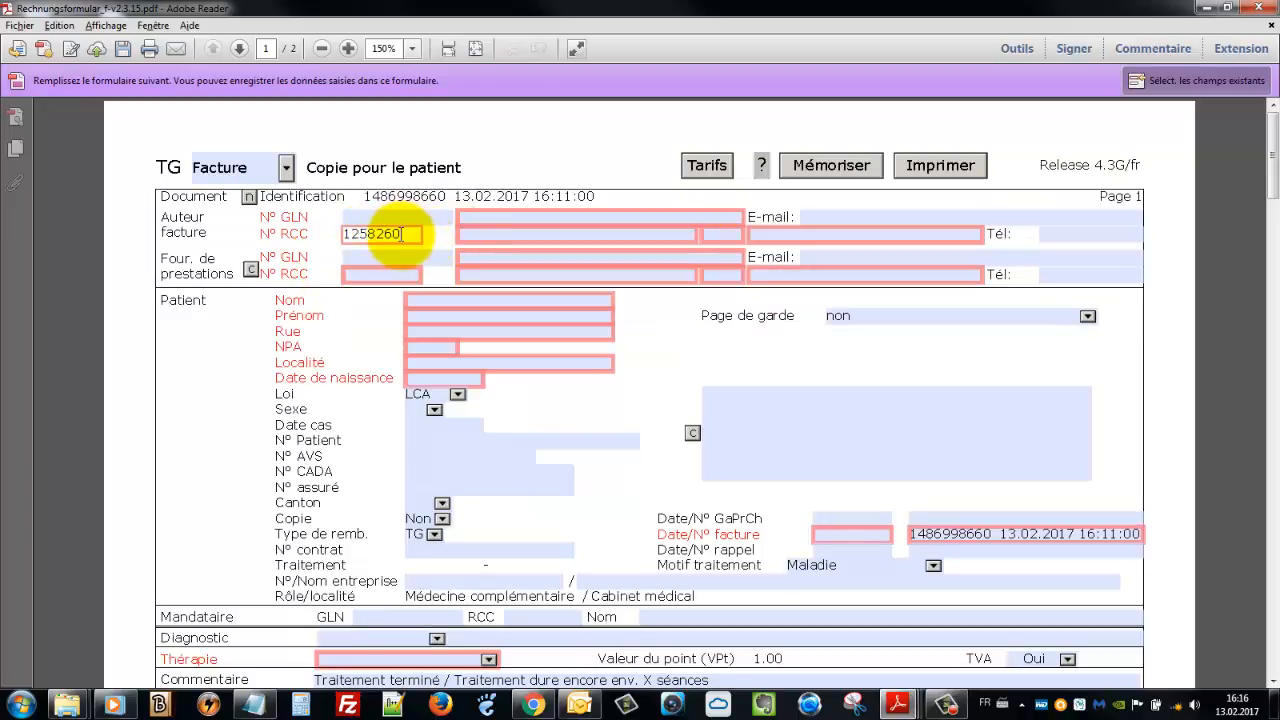
# Enter the author's RCC number and copy it to the service provider's RCC field
pyautogui.click(250, 271)
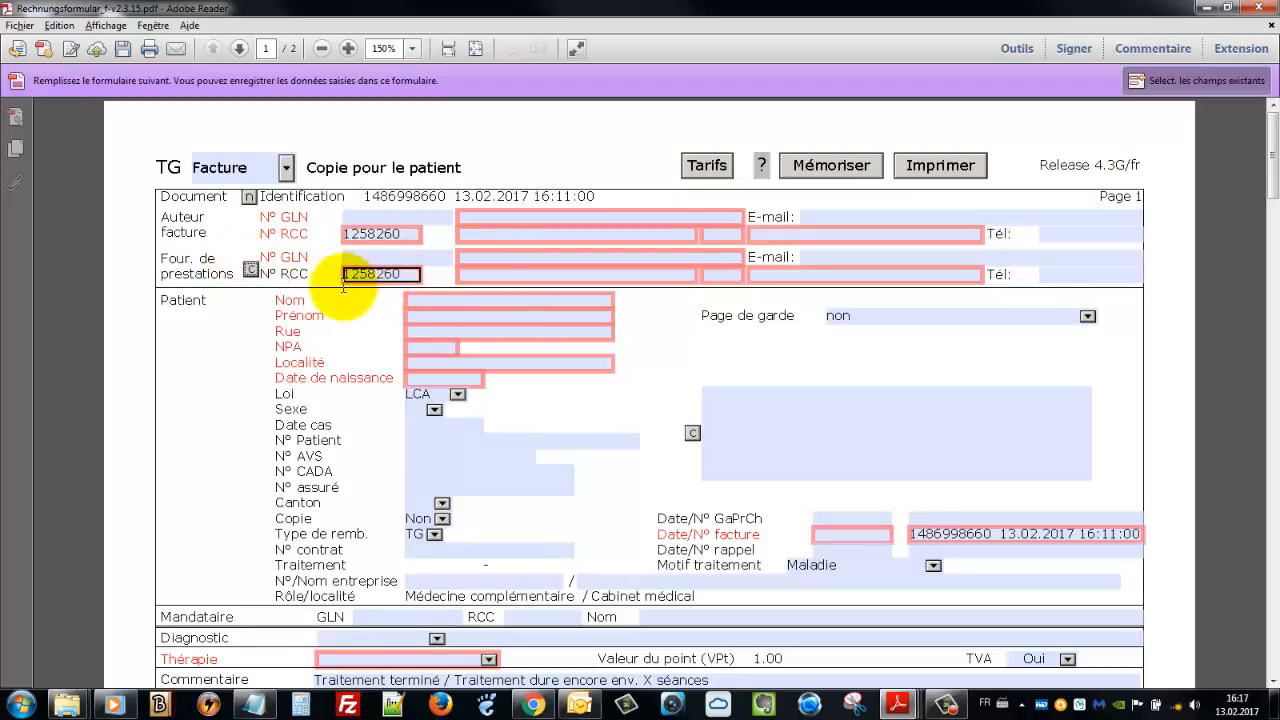
pyautogui.click(481, 218)
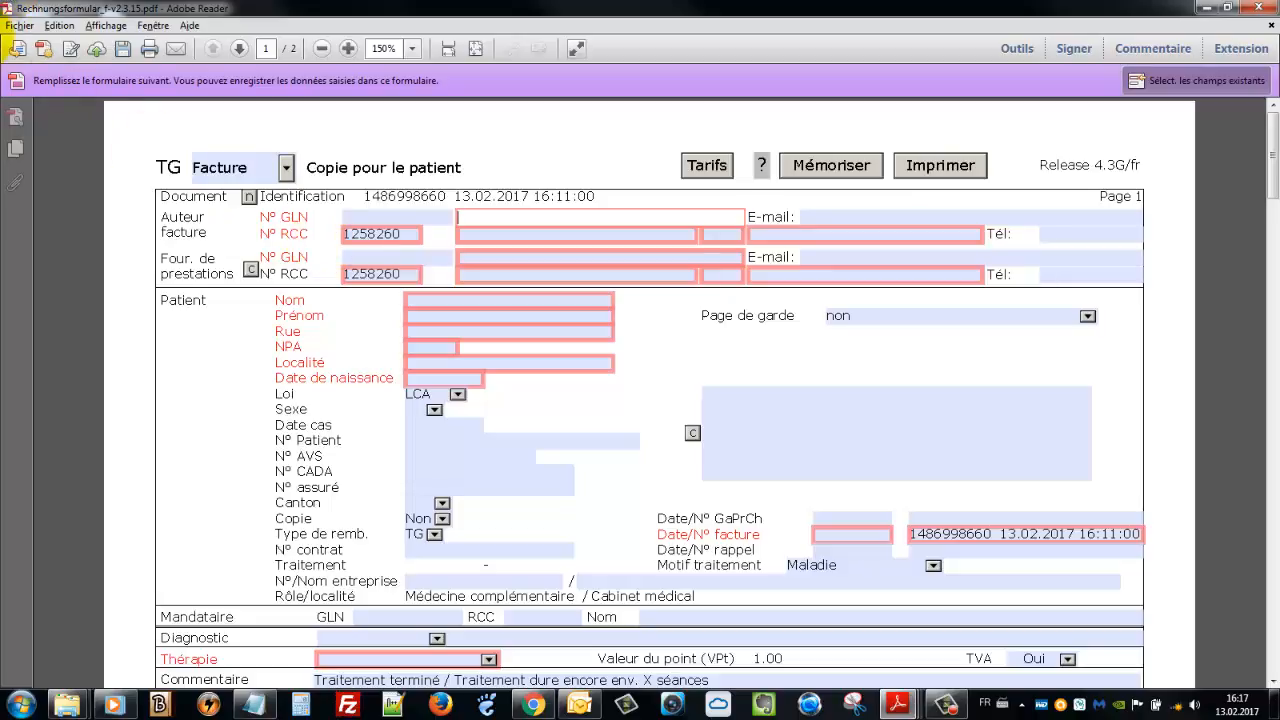
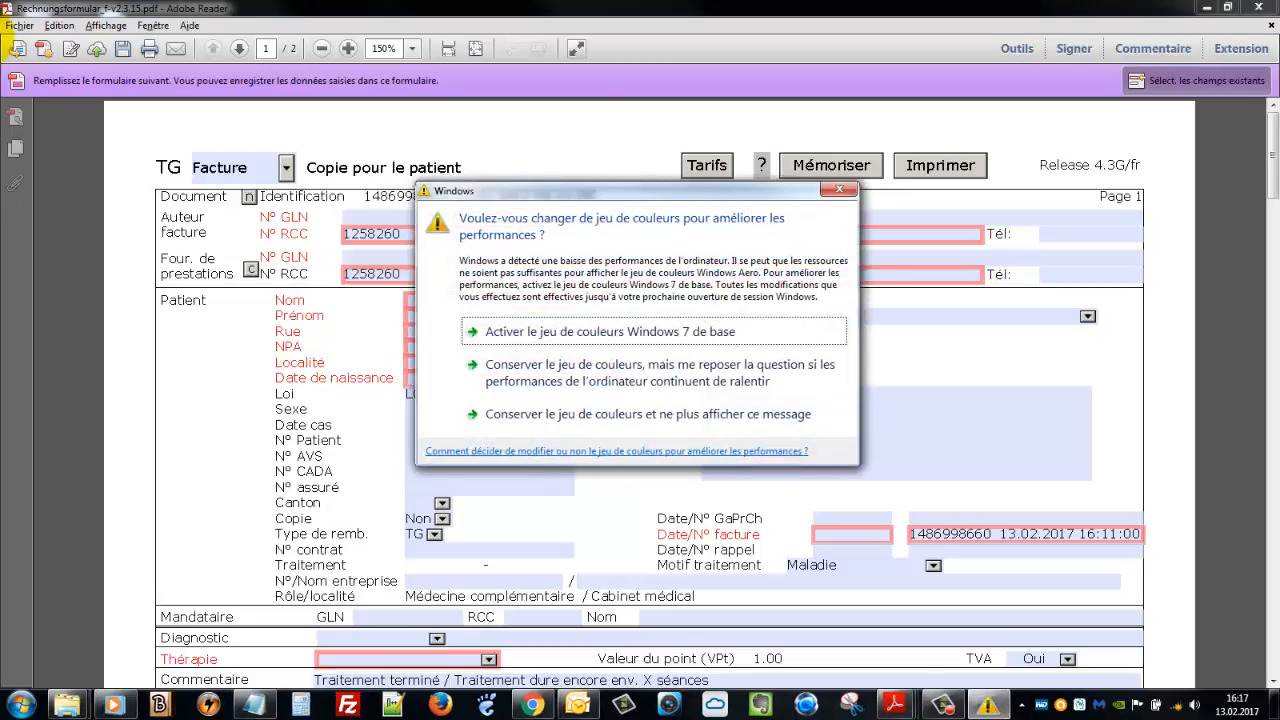
# Enter the invoice author's first and last name, keeping the current colour scheme
pyautogui.click(740, 416)
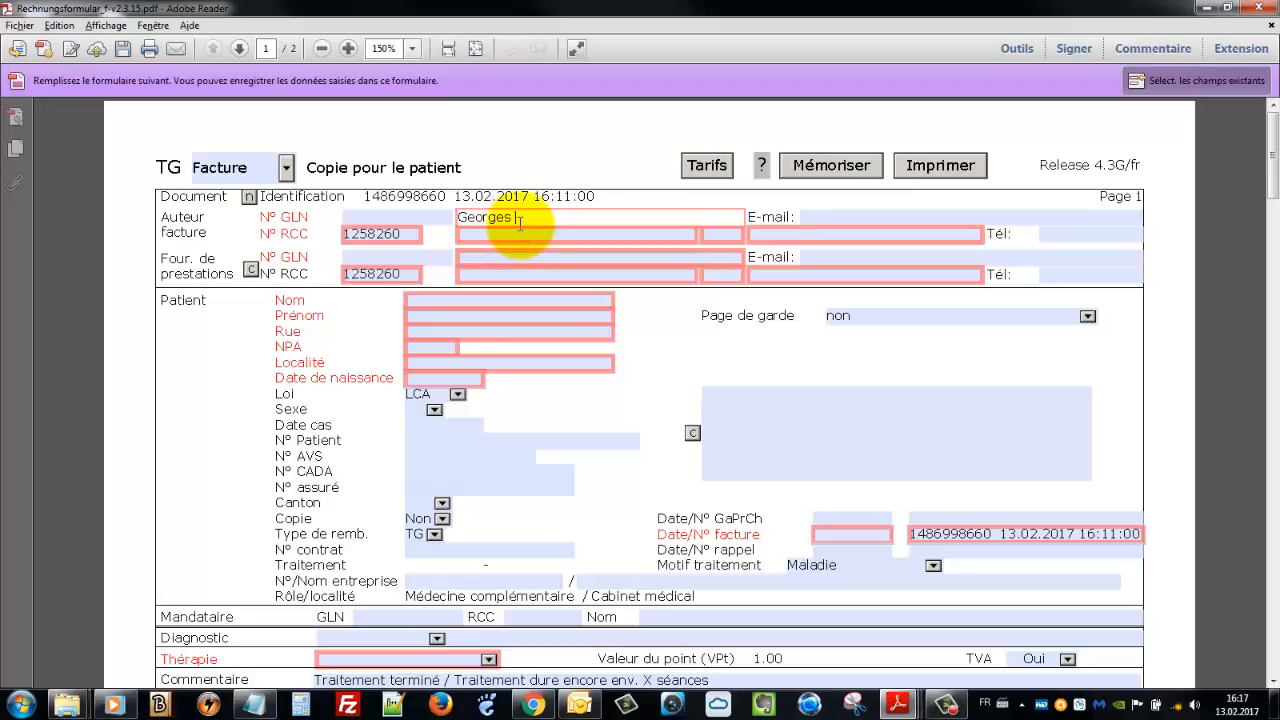
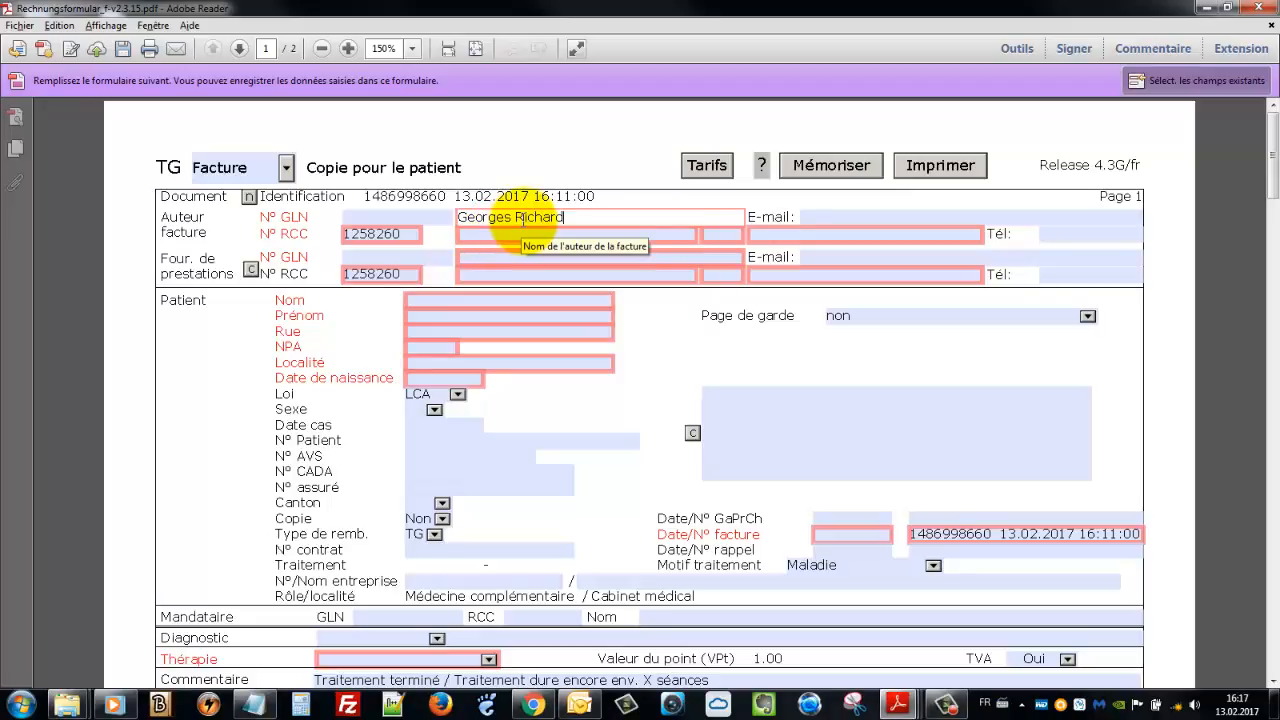
pyautogui.press('Tab')
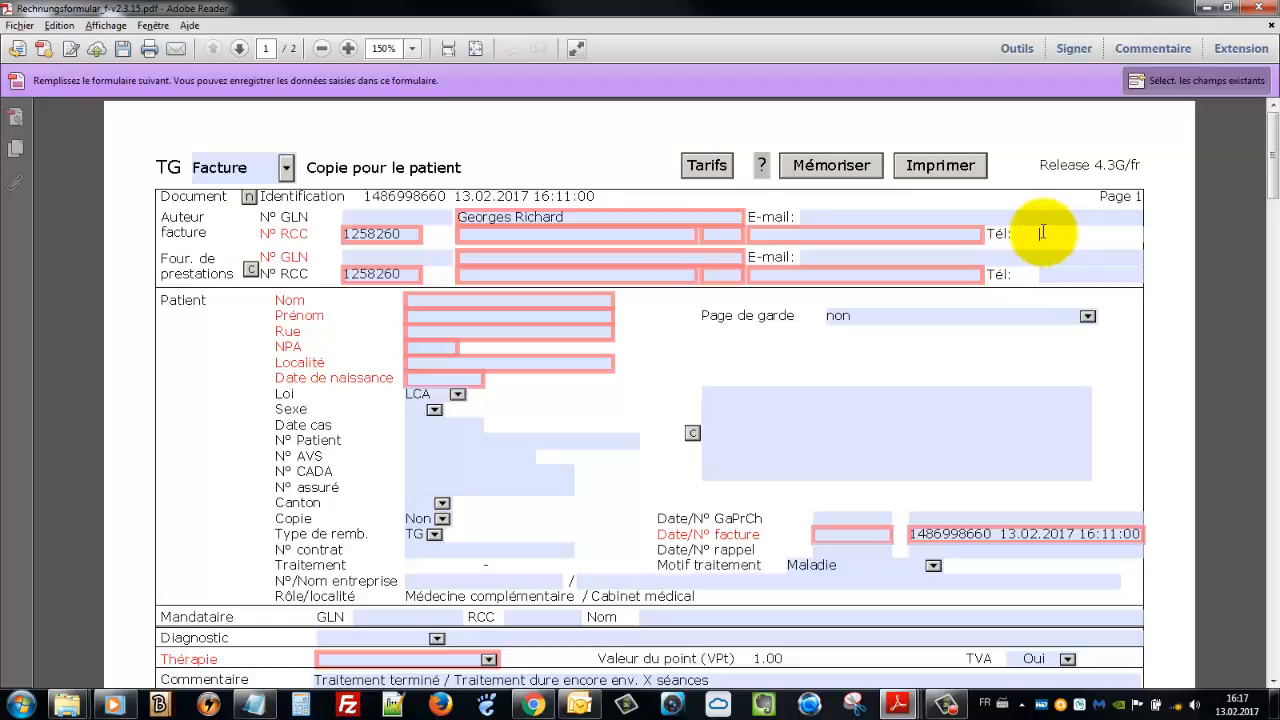
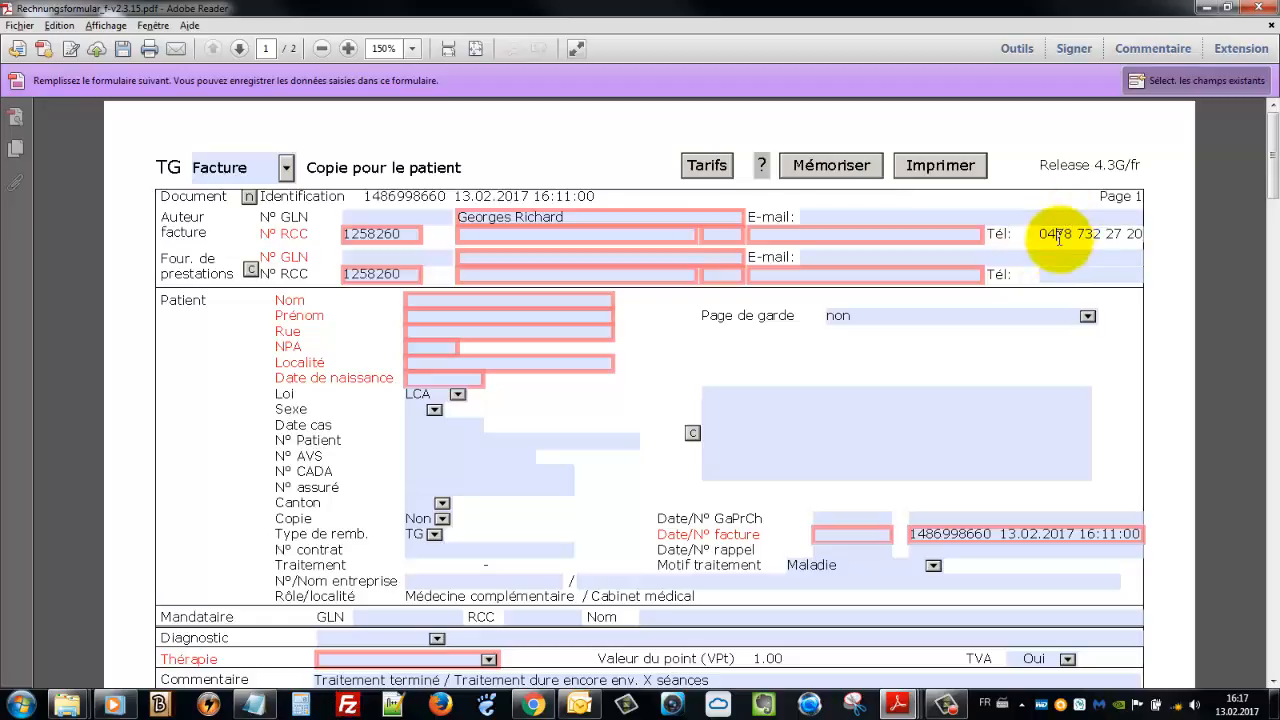
# Enter the author's telephone number, removing a stray digit
pyautogui.click(1059, 238)
pyautogui.press('BackSpace')
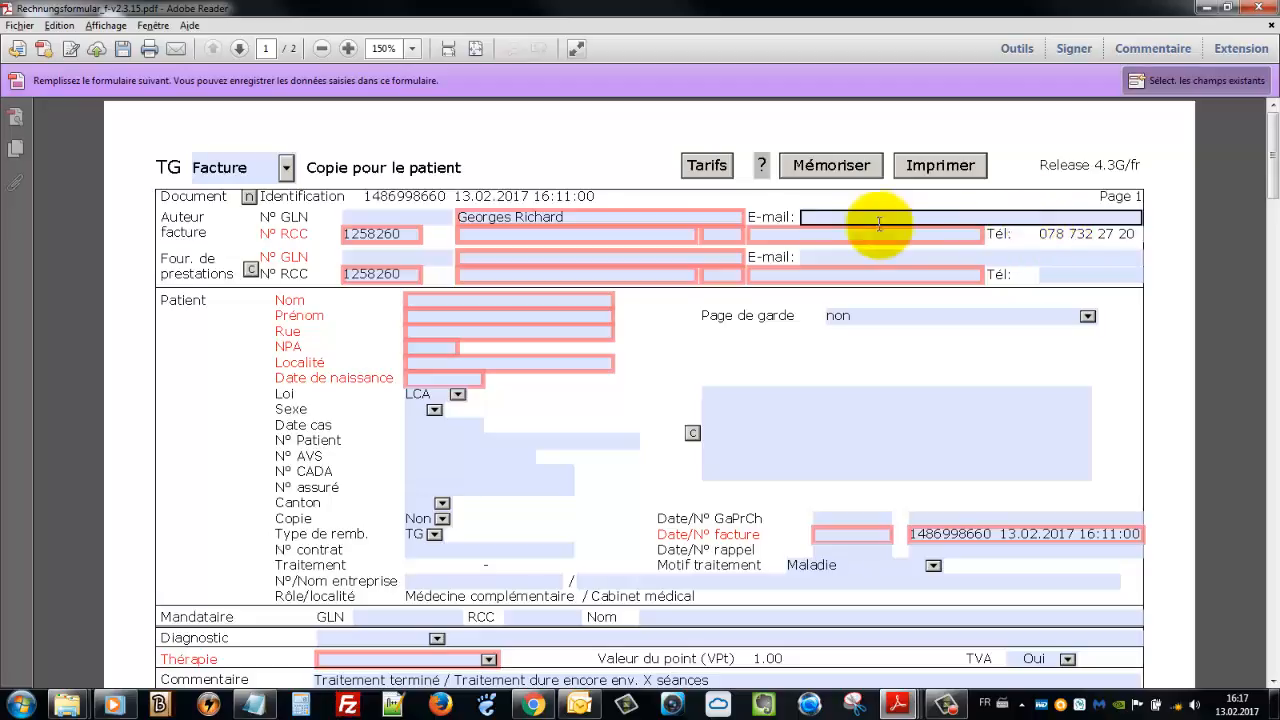
pyautogui.press('Tab')
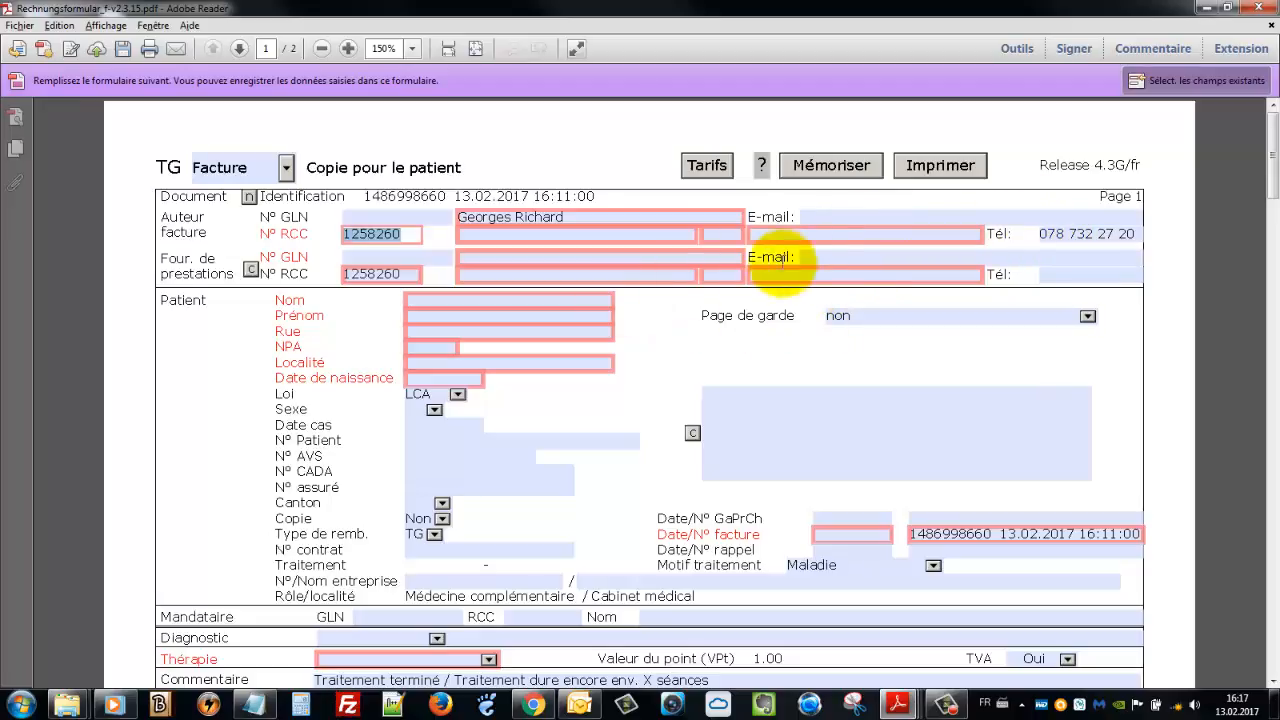
pyautogui.click(494, 236)
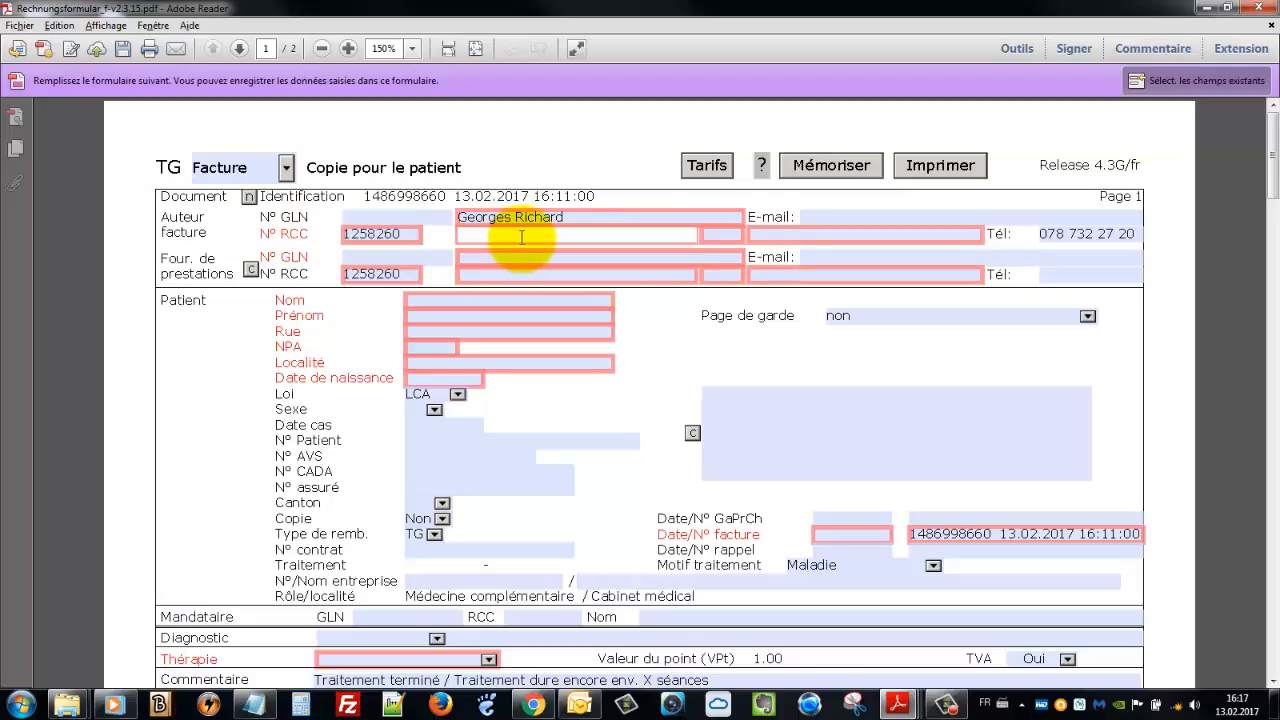
# Enter the invoice author's street address and postcode
pyautogui.press('Tab')
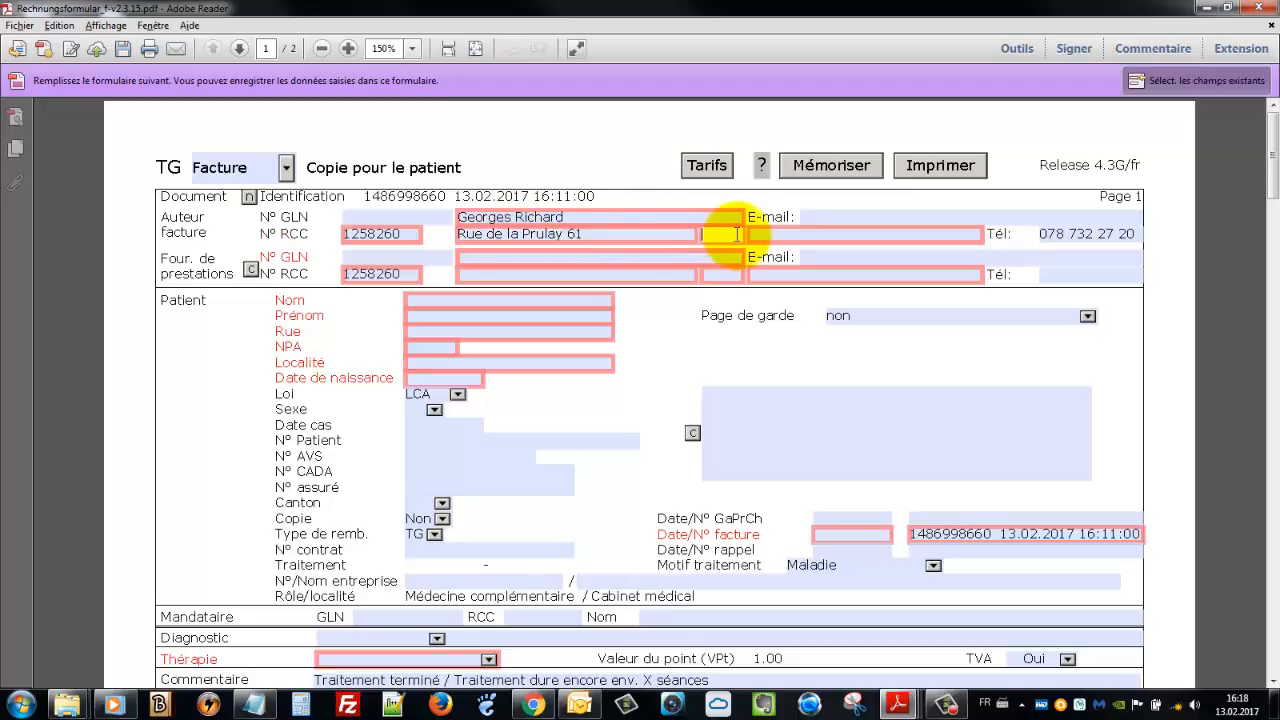
pyautogui.write('1217')
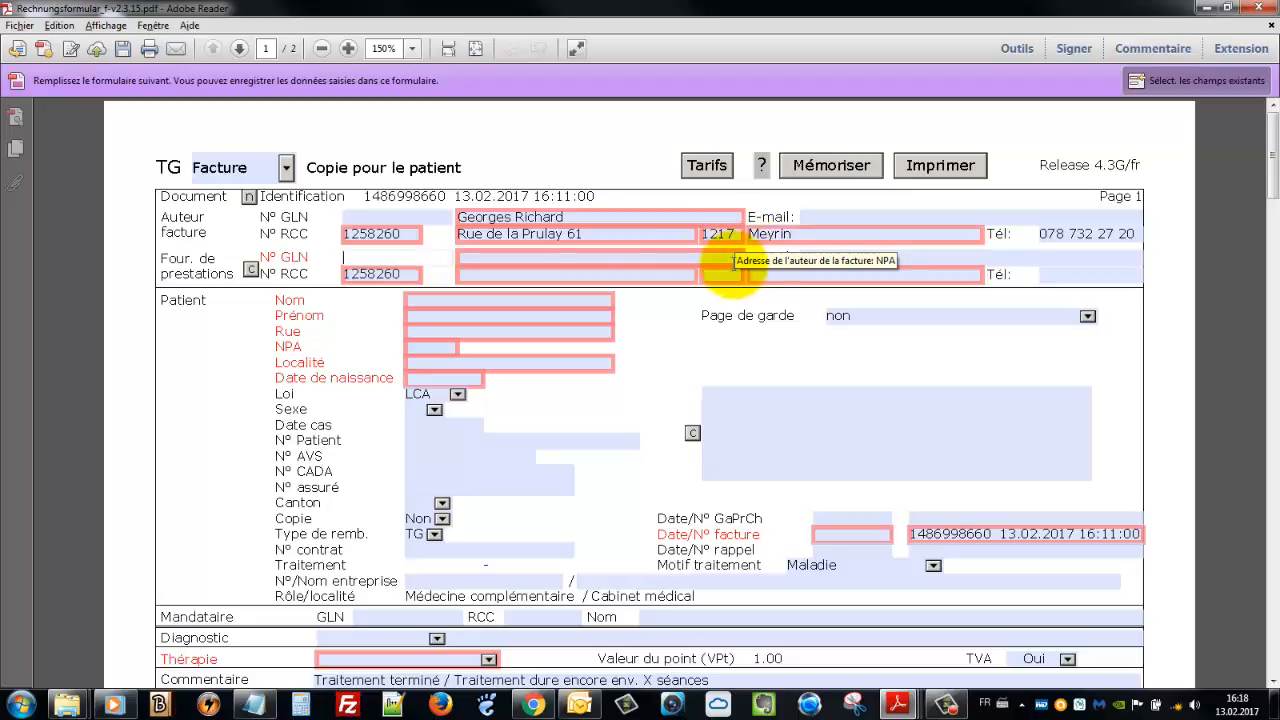
# Begin the service provider's practice name with 'Centre de l'
pyautogui.click(490, 272)
pyautogui.click(490, 256)
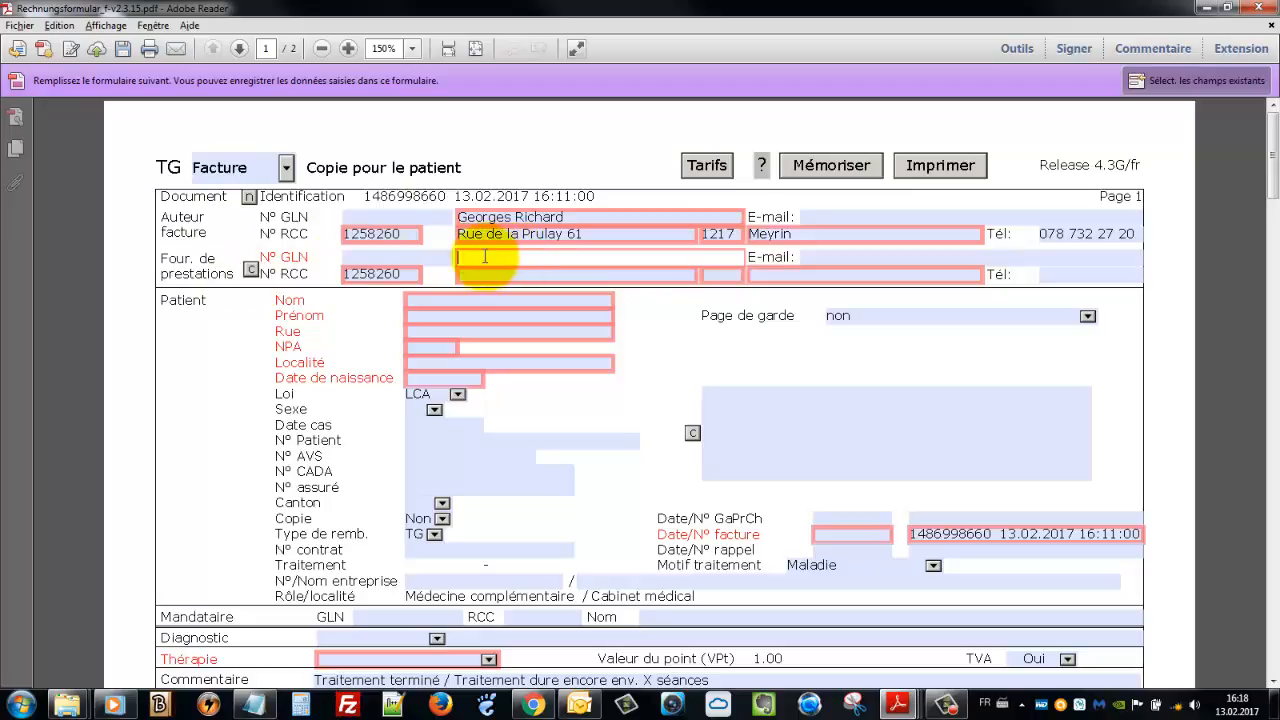
pyautogui.click(508, 236)
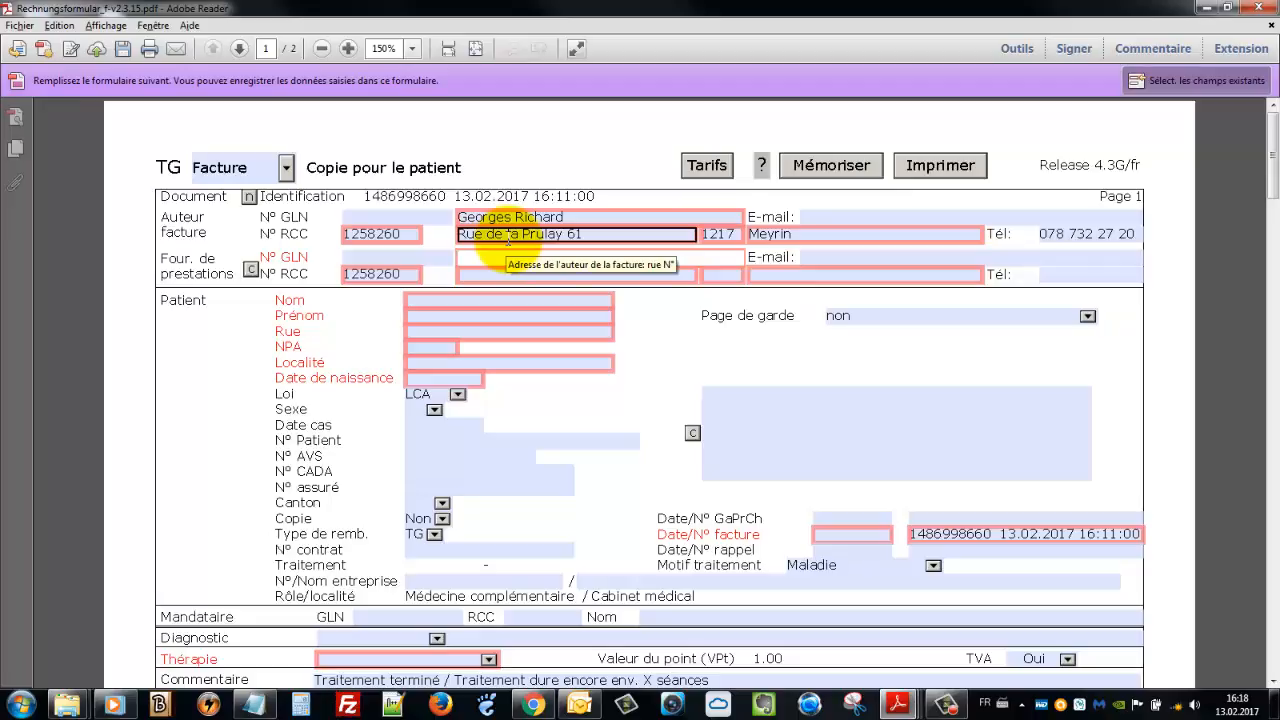
pyautogui.write('Centre de l')
# Fill the service provider's street, postcode and locality to match the author's address
pyautogui.click(490, 540)
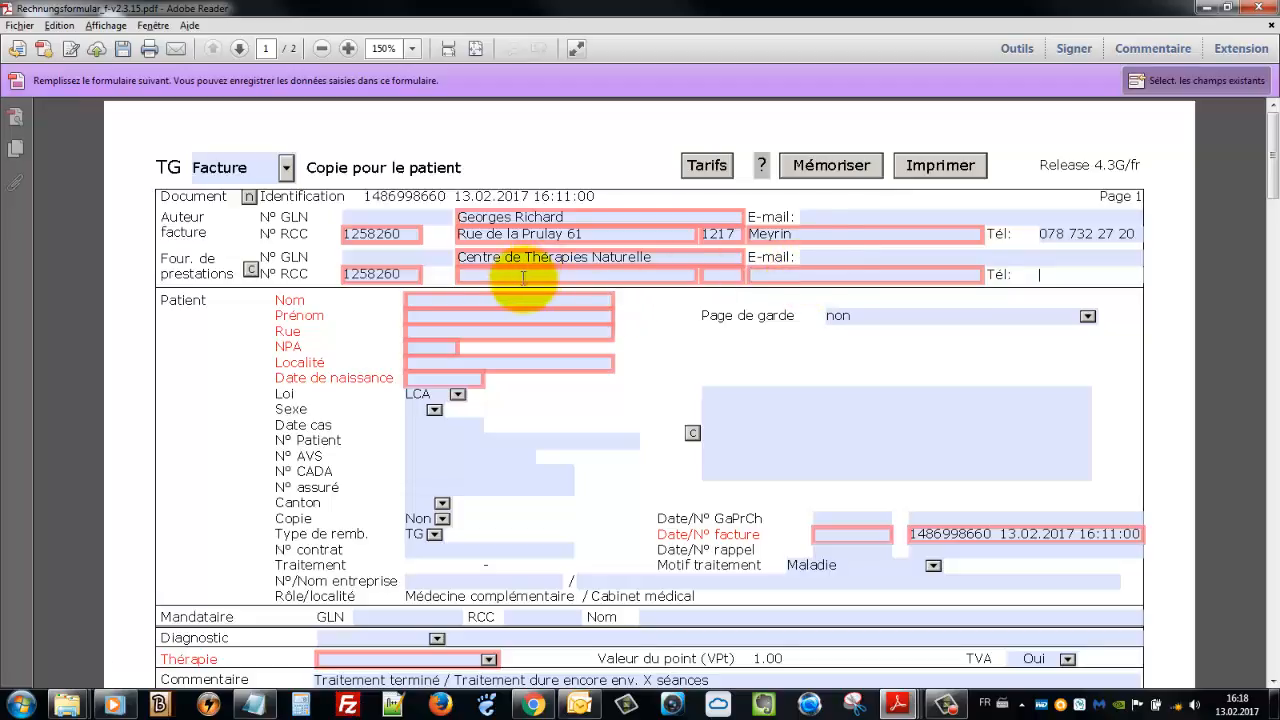
pyautogui.click(524, 273)
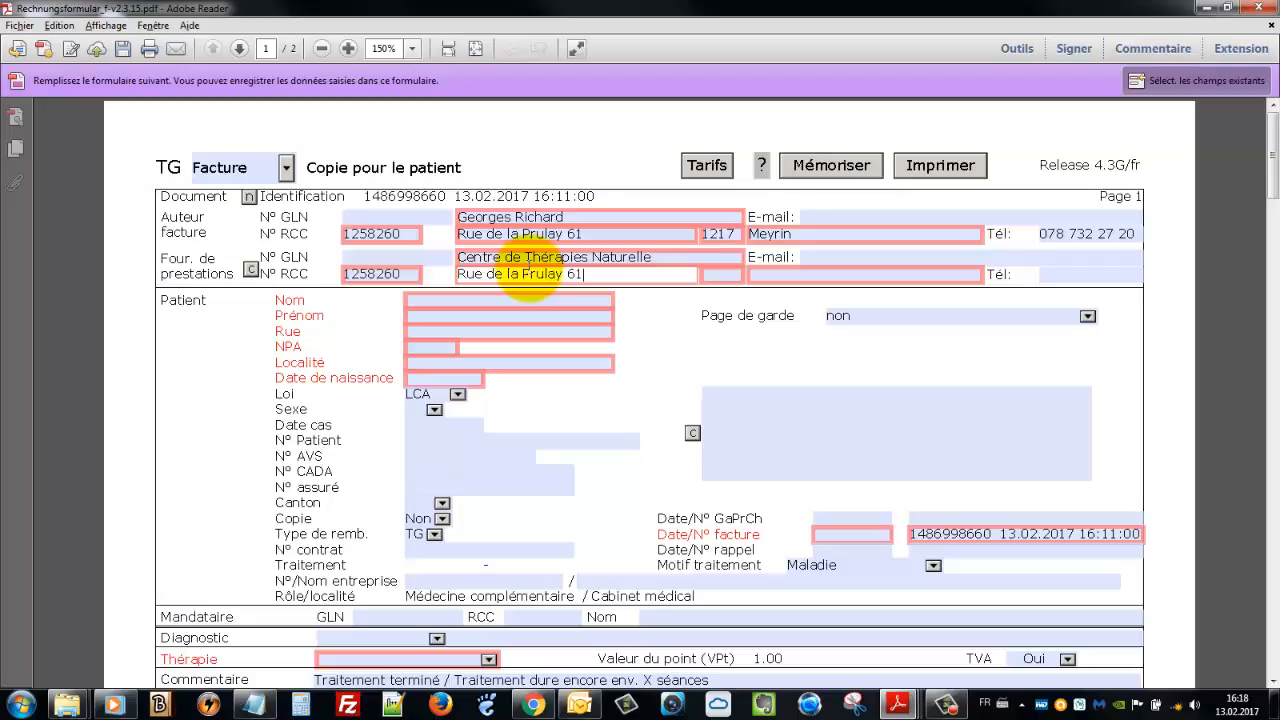
pyautogui.press('Tab')
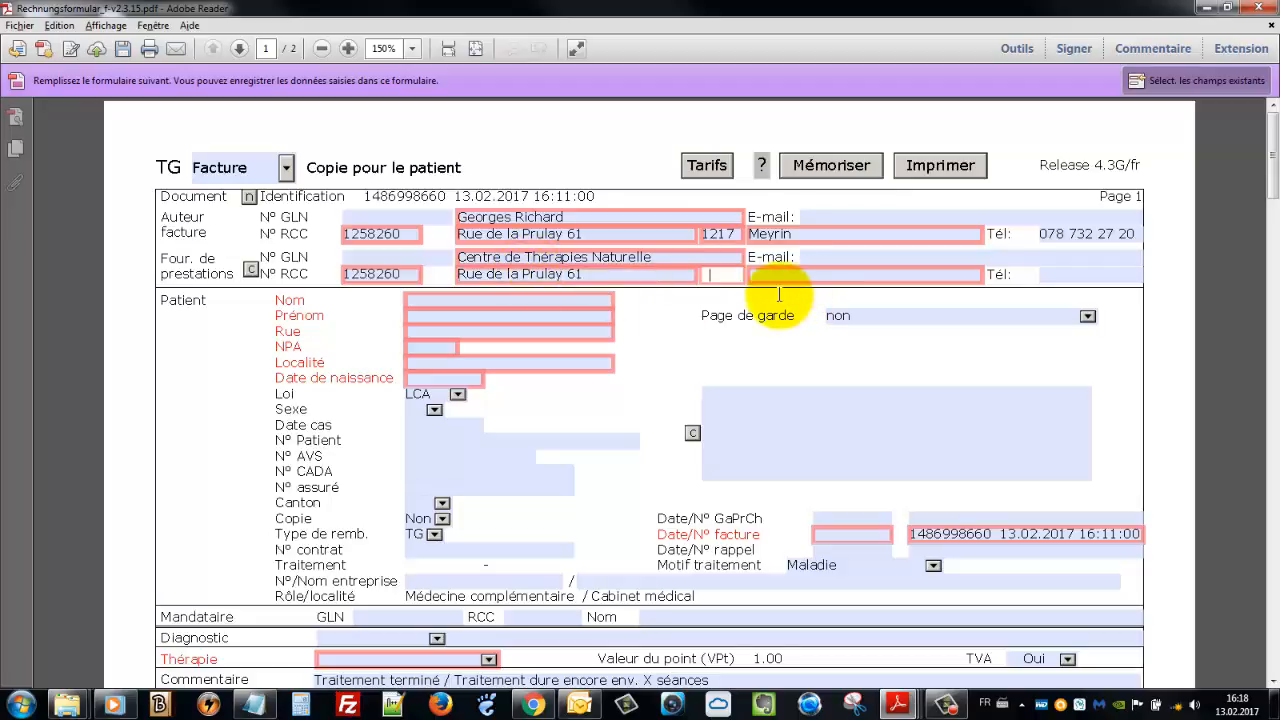
pyautogui.write('1217')
pyautogui.press('Tab')
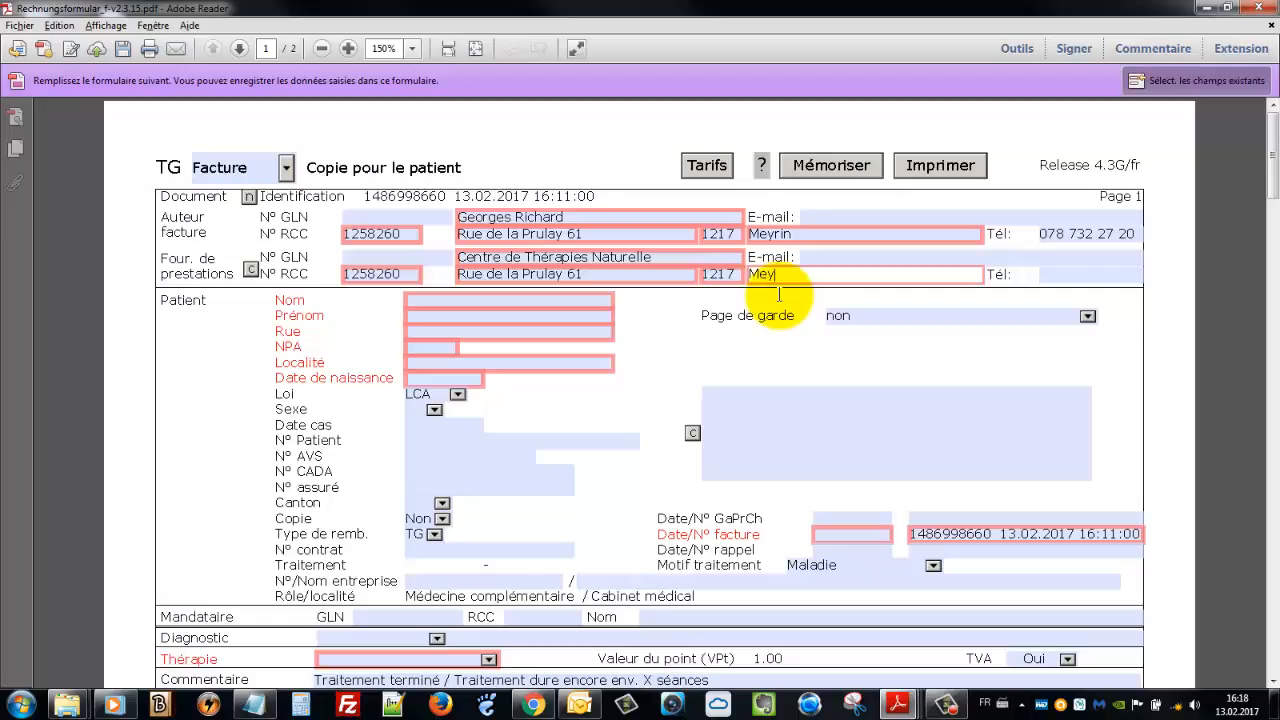
pyautogui.press('Tab')
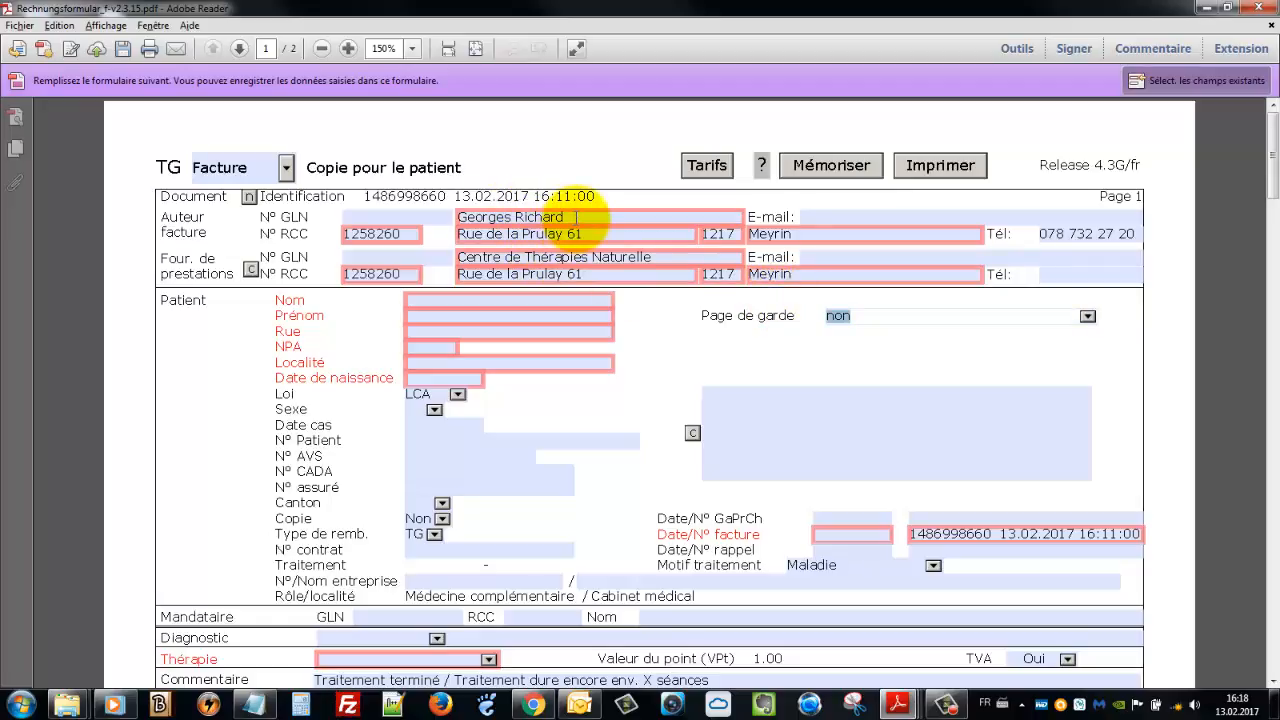
# Check the author and provider name and street fields, then go to the provider's phone field
pyautogui.moveTo(577, 217); pyautogui.dragTo(457, 217)
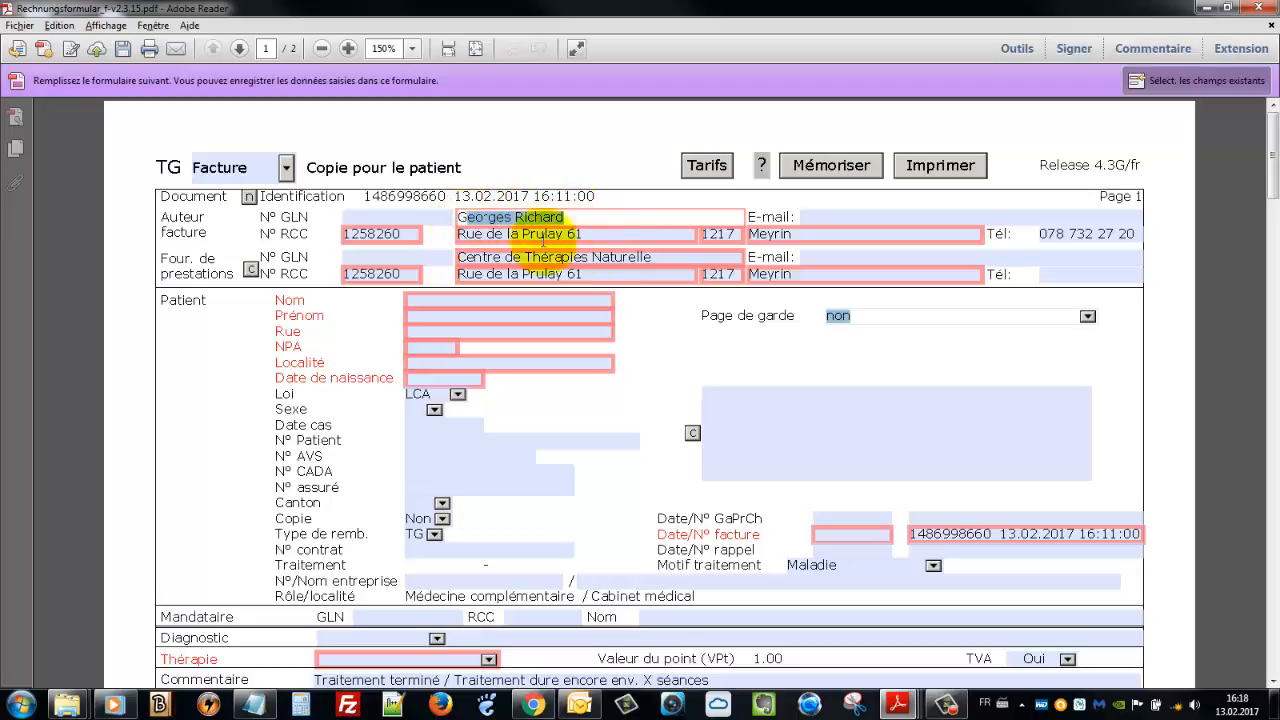
pyautogui.moveTo(590, 234); pyautogui.dragTo(420, 234)
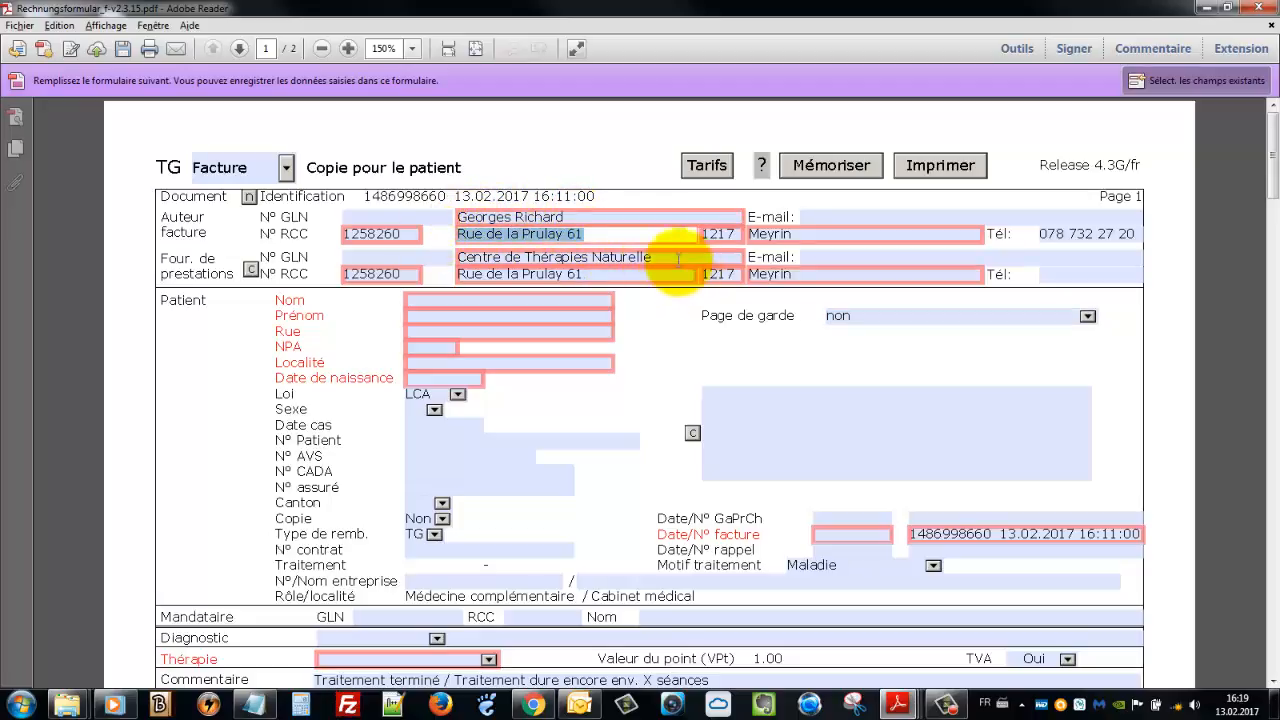
pyautogui.moveTo(678, 258); pyautogui.dragTo(452, 257)
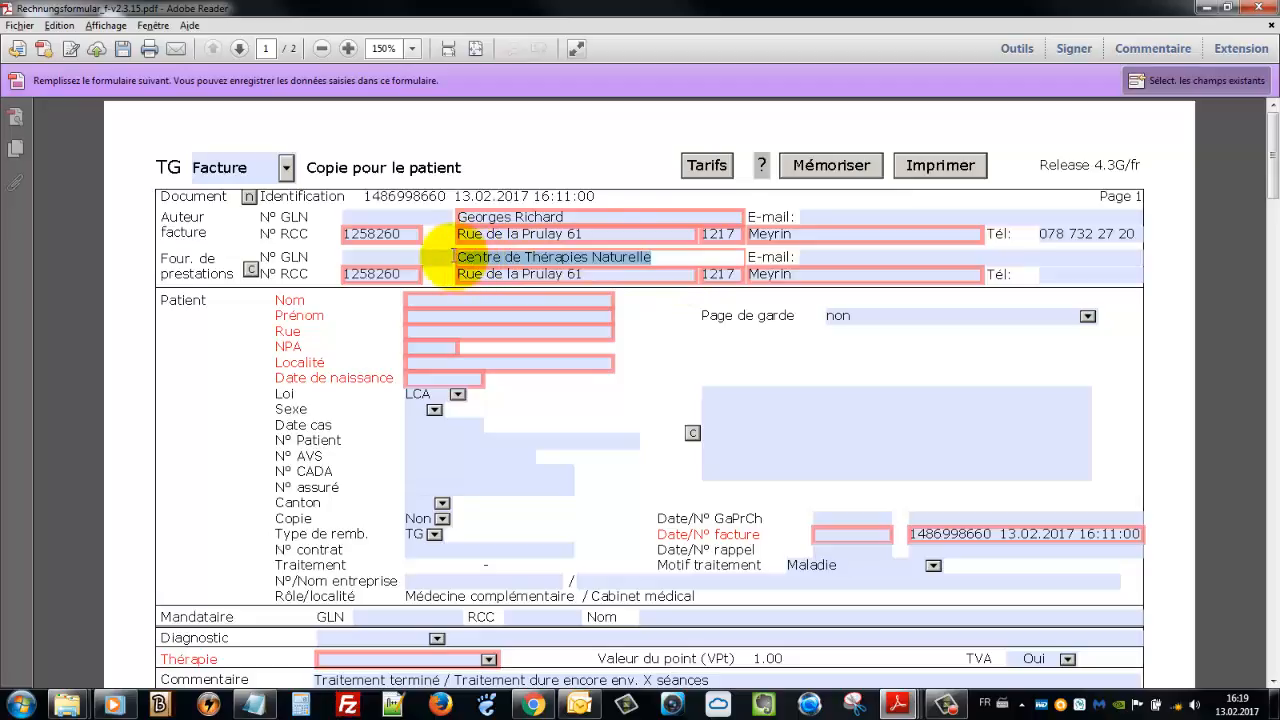
pyautogui.moveTo(576, 273); pyautogui.dragTo(475, 278)
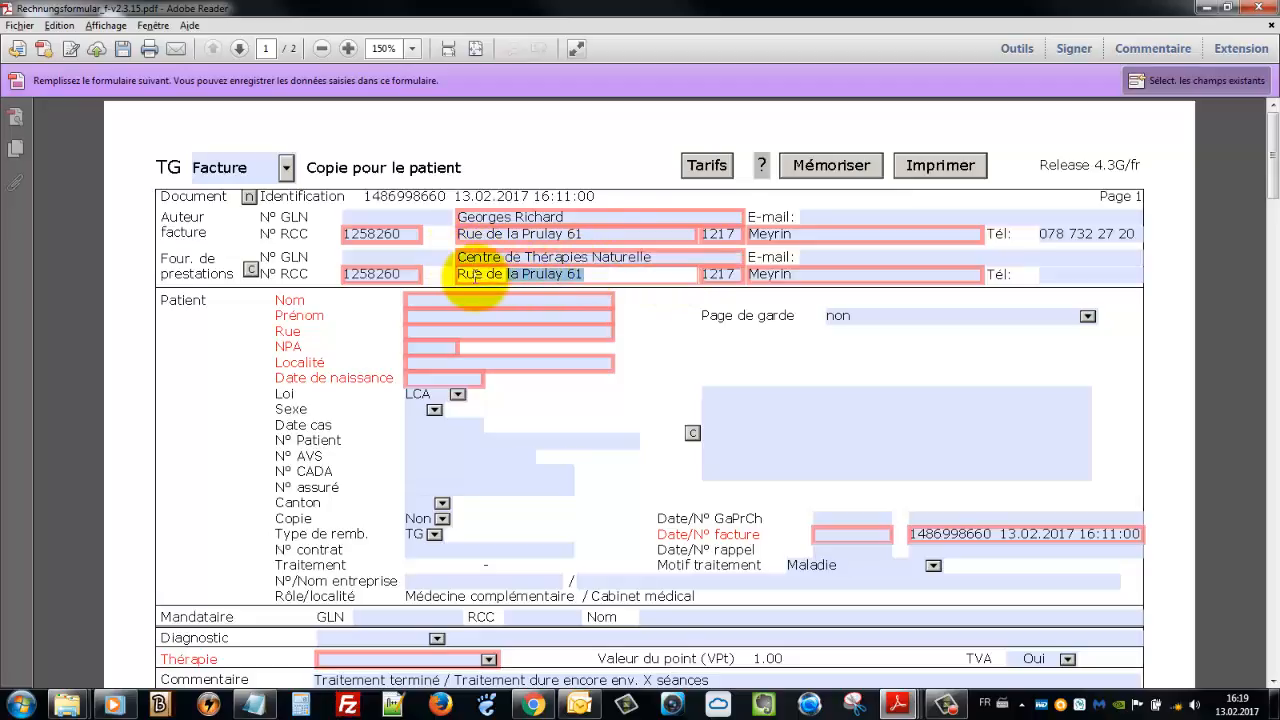
pyautogui.moveTo(583, 234); pyautogui.dragTo(427, 234)
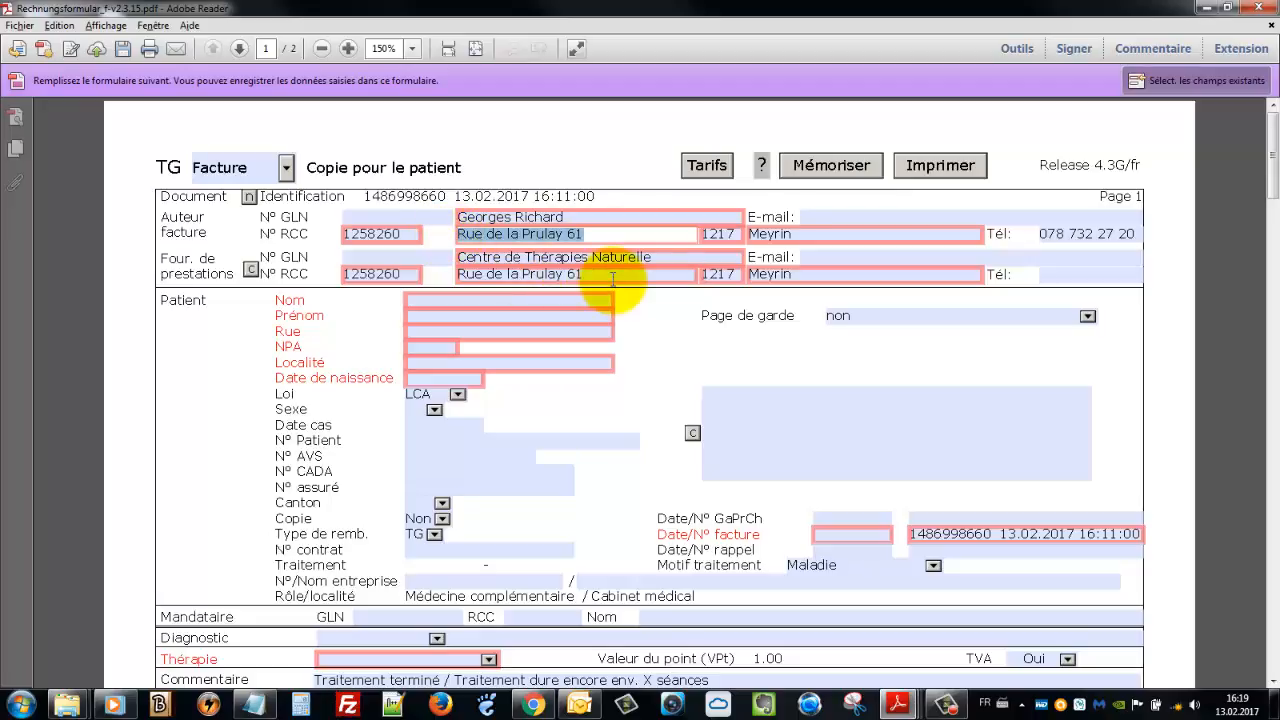
pyautogui.moveTo(612, 278); pyautogui.dragTo(460, 272)
pyautogui.click(618, 278)
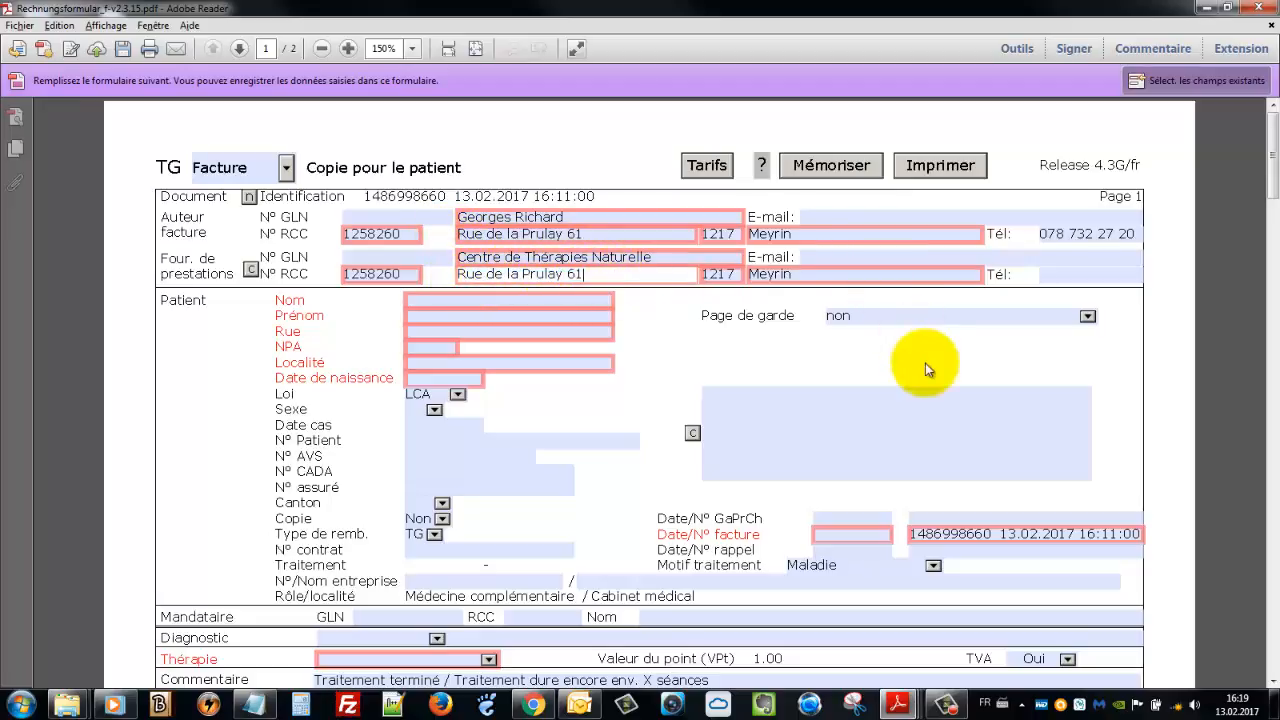
pyautogui.click(1068, 276)
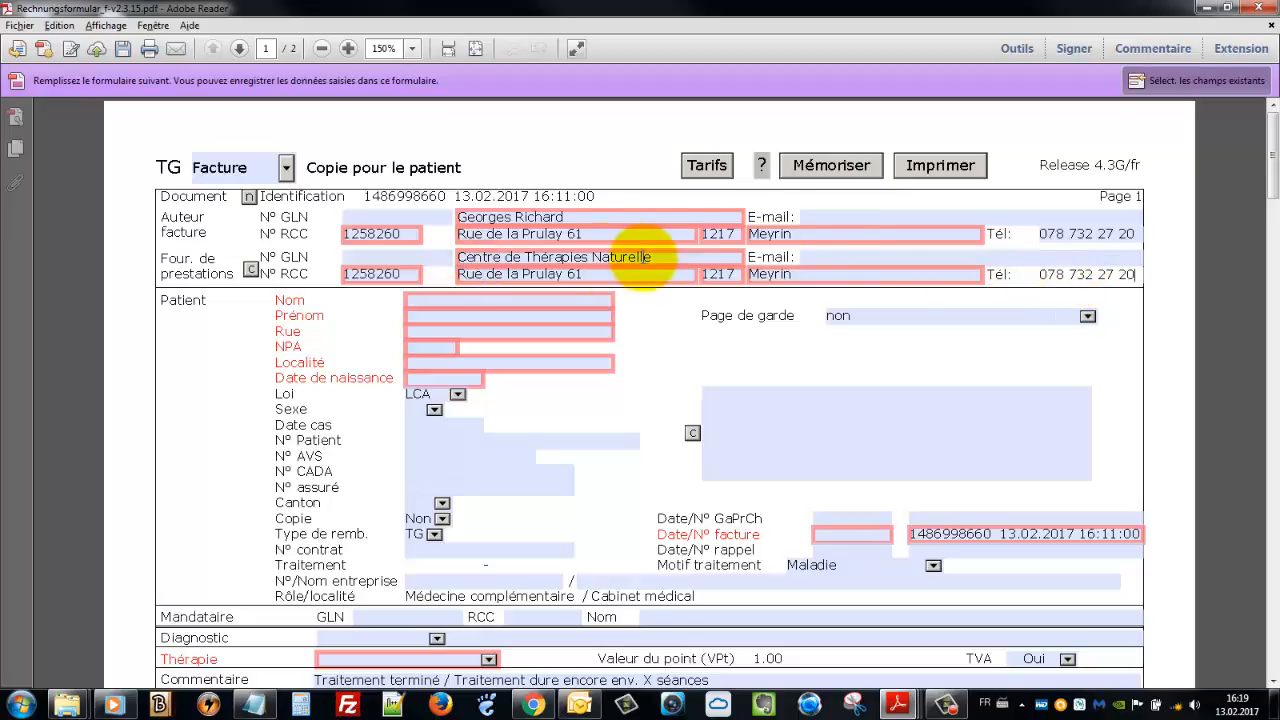
pyautogui.click(852, 218)
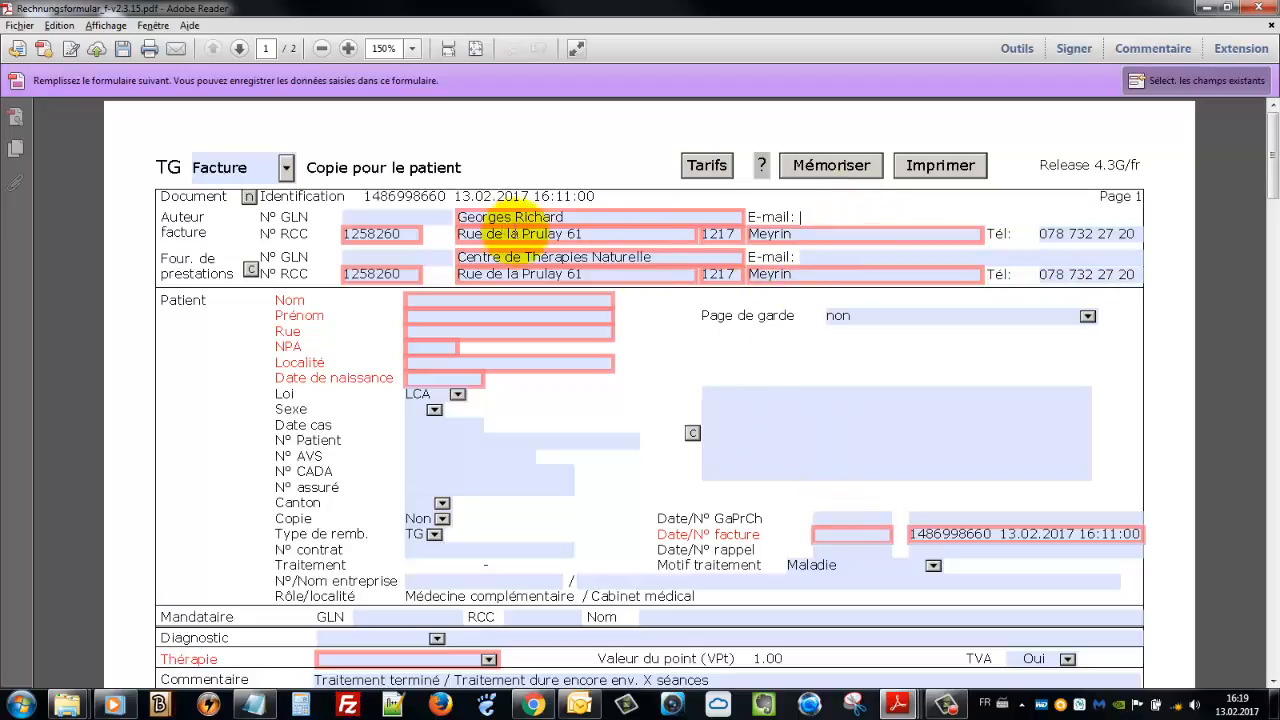
pyautogui.click(424, 300)
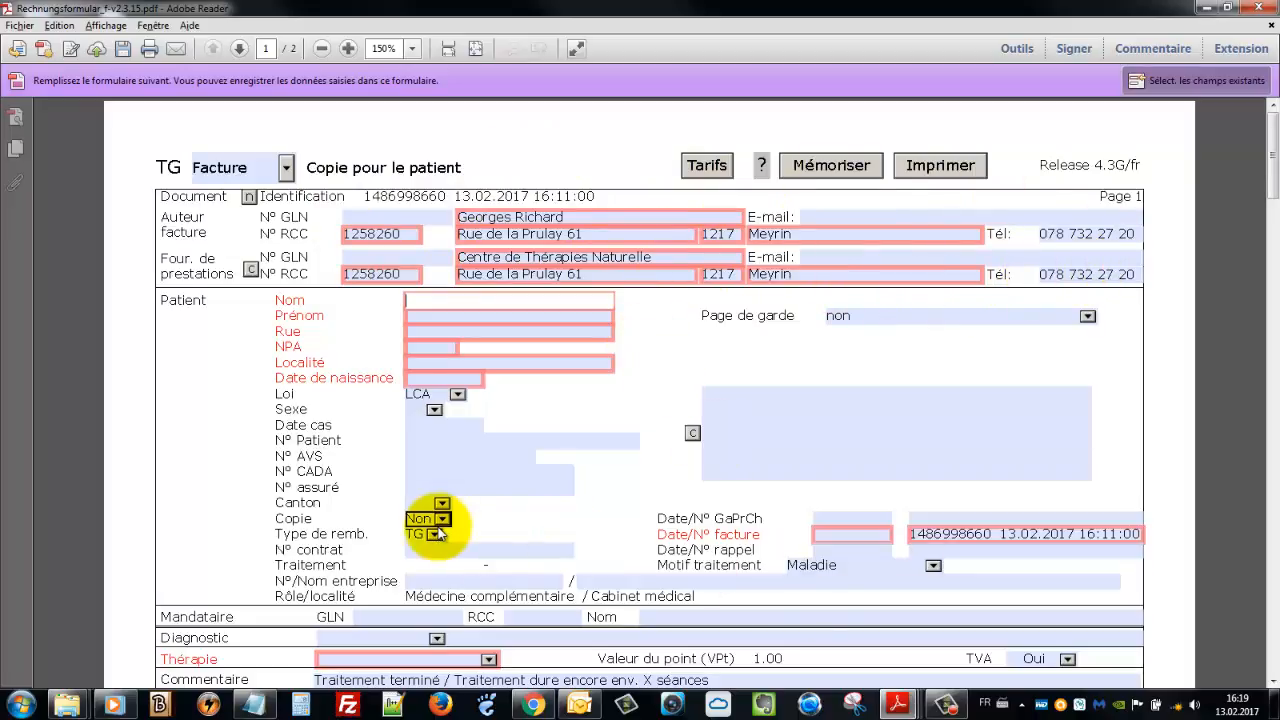
pyautogui.scroll(-1, 438, 533)
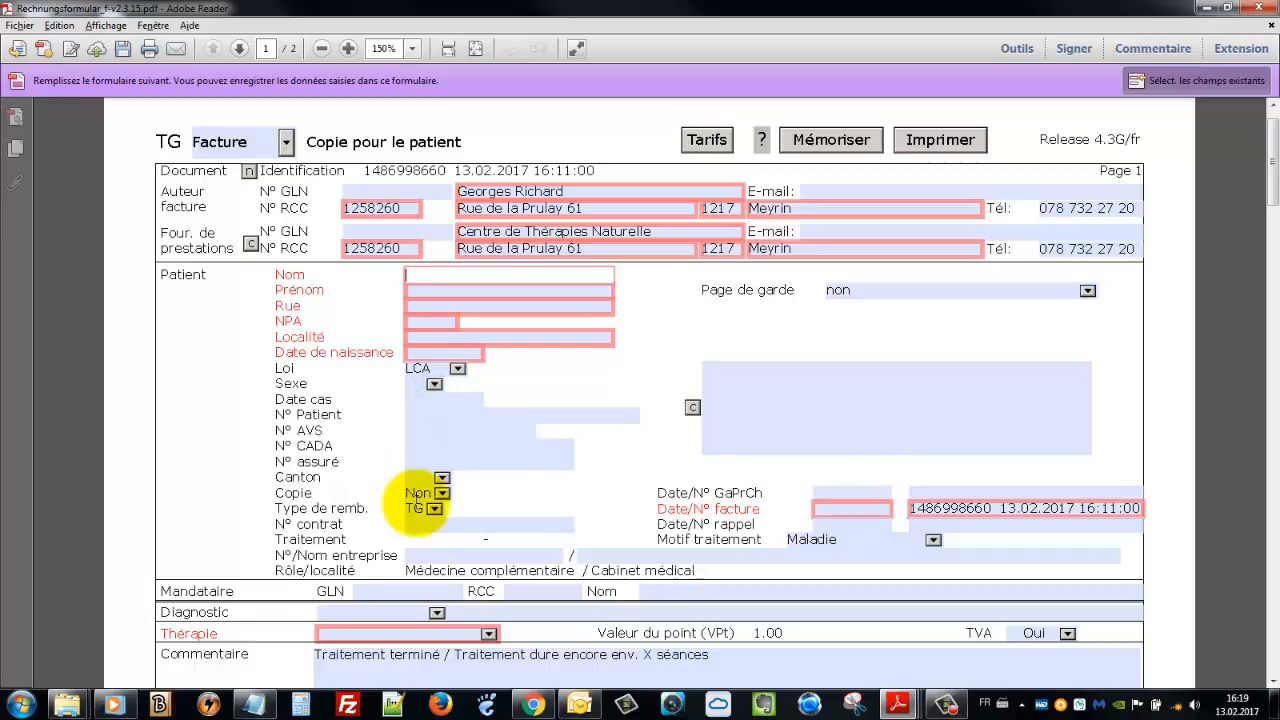
# Choose Thérapie individuelle as the therapy type
pyautogui.scroll(-2, 425, 515)
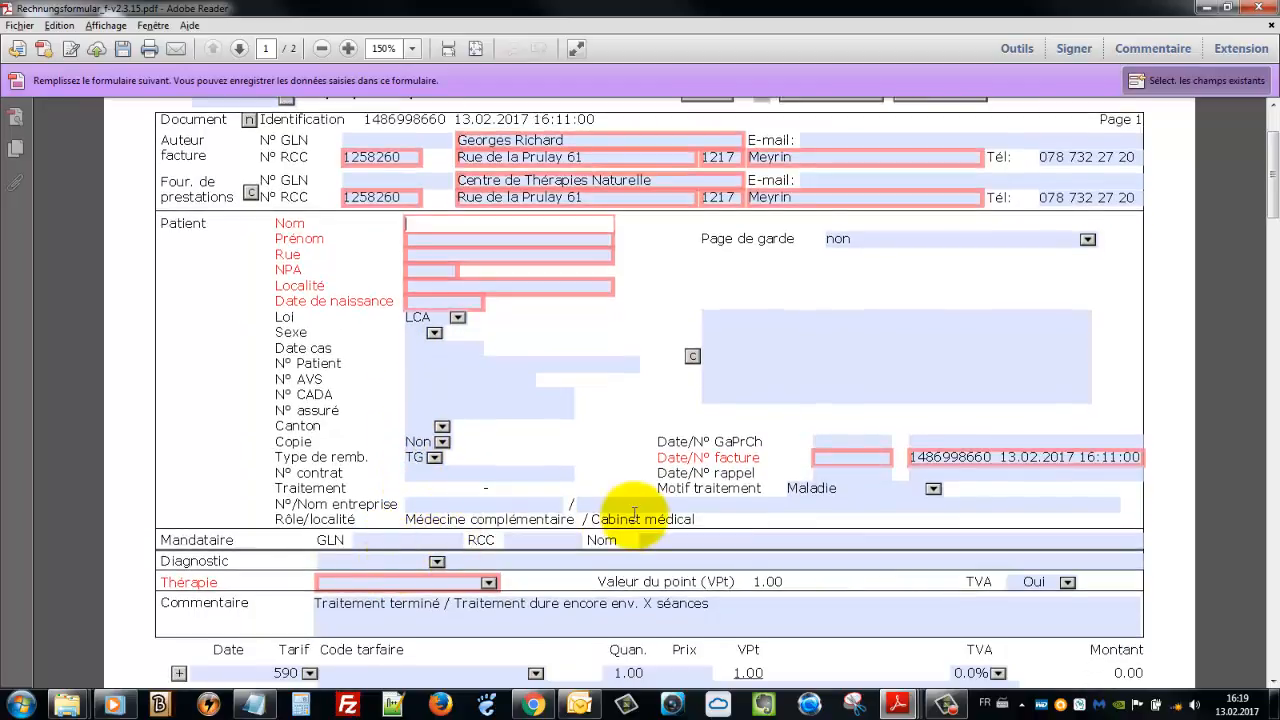
pyautogui.scroll(-2, 634, 513)
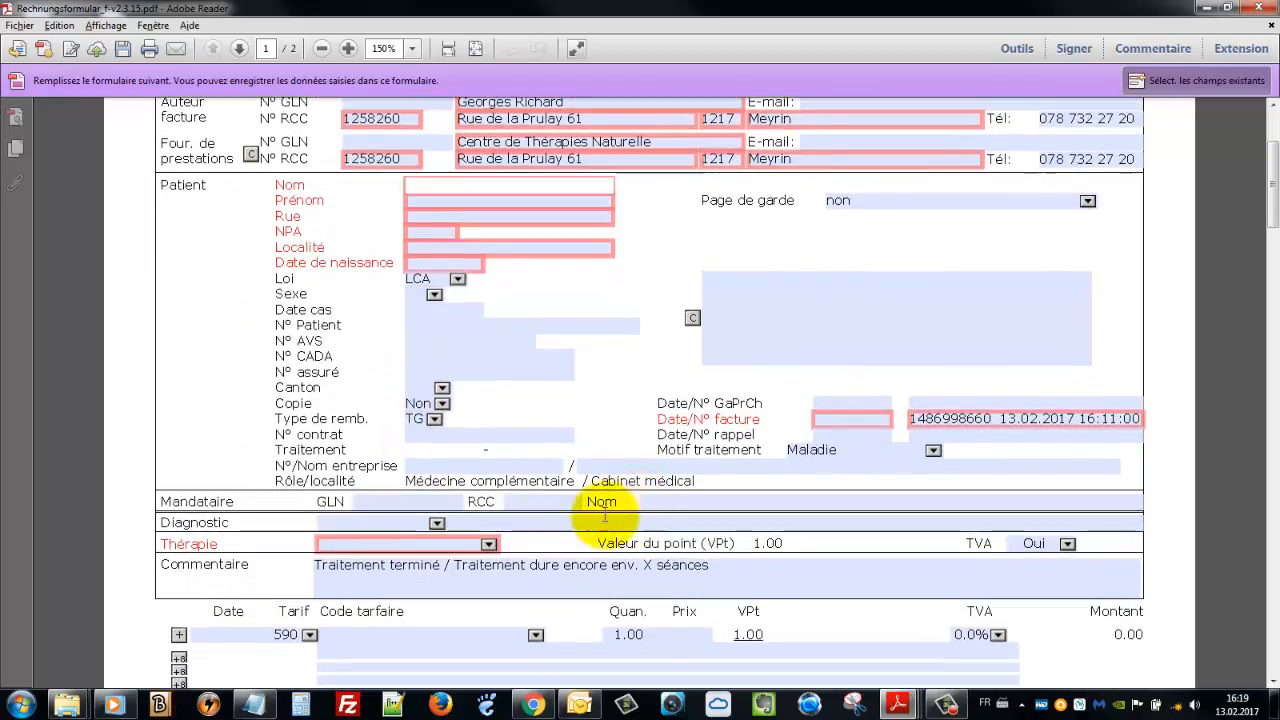
pyautogui.click(489, 545)
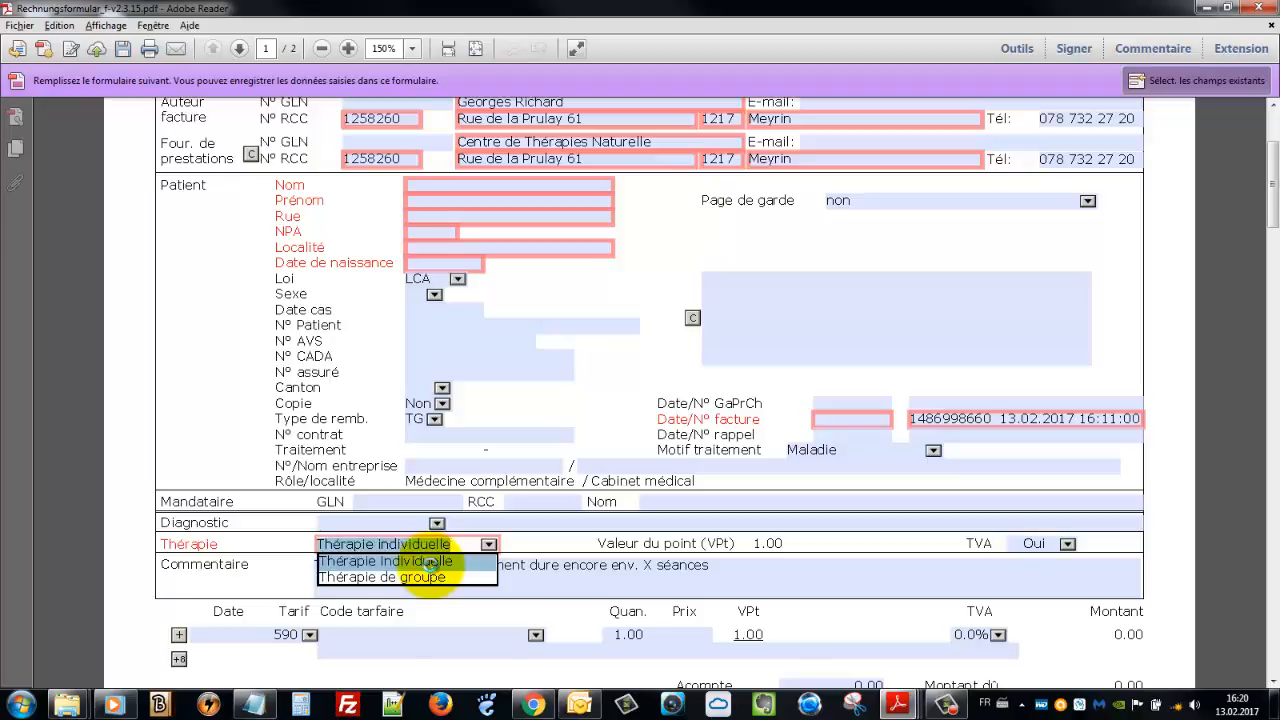
pyautogui.click(433, 564)
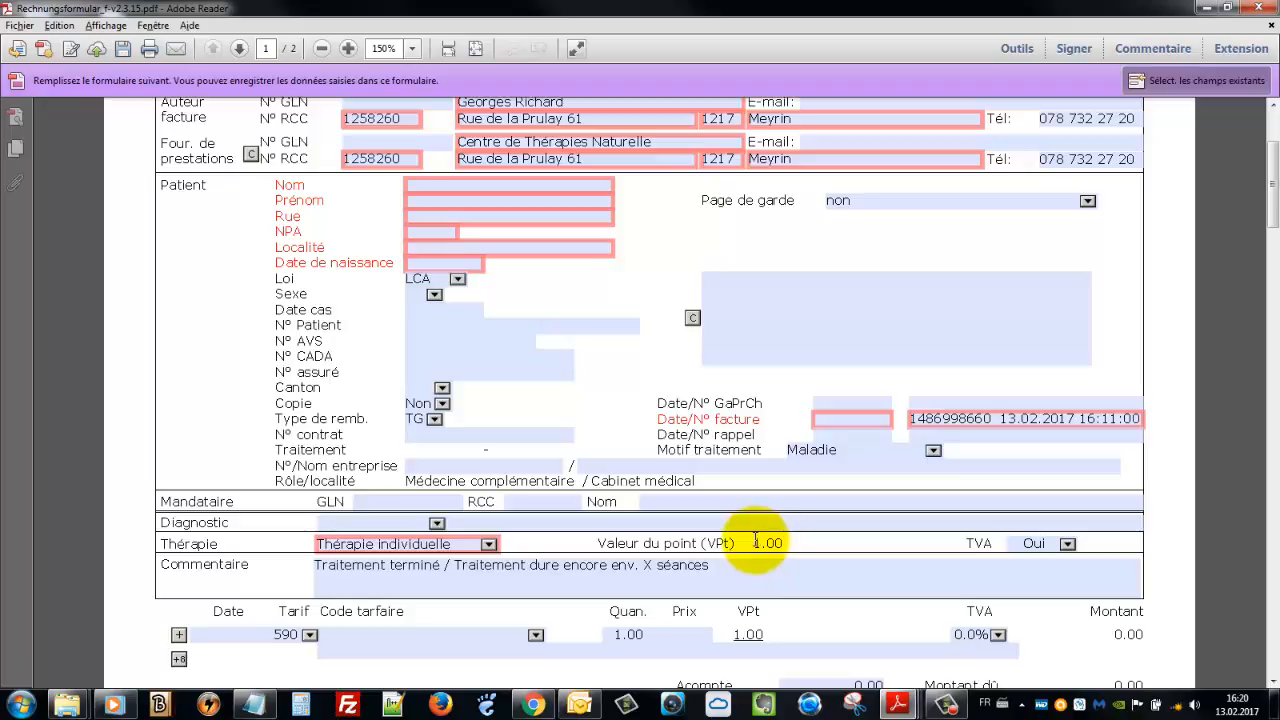
# Set the VAT (TVA) choice to Non
pyautogui.click(1070, 547)
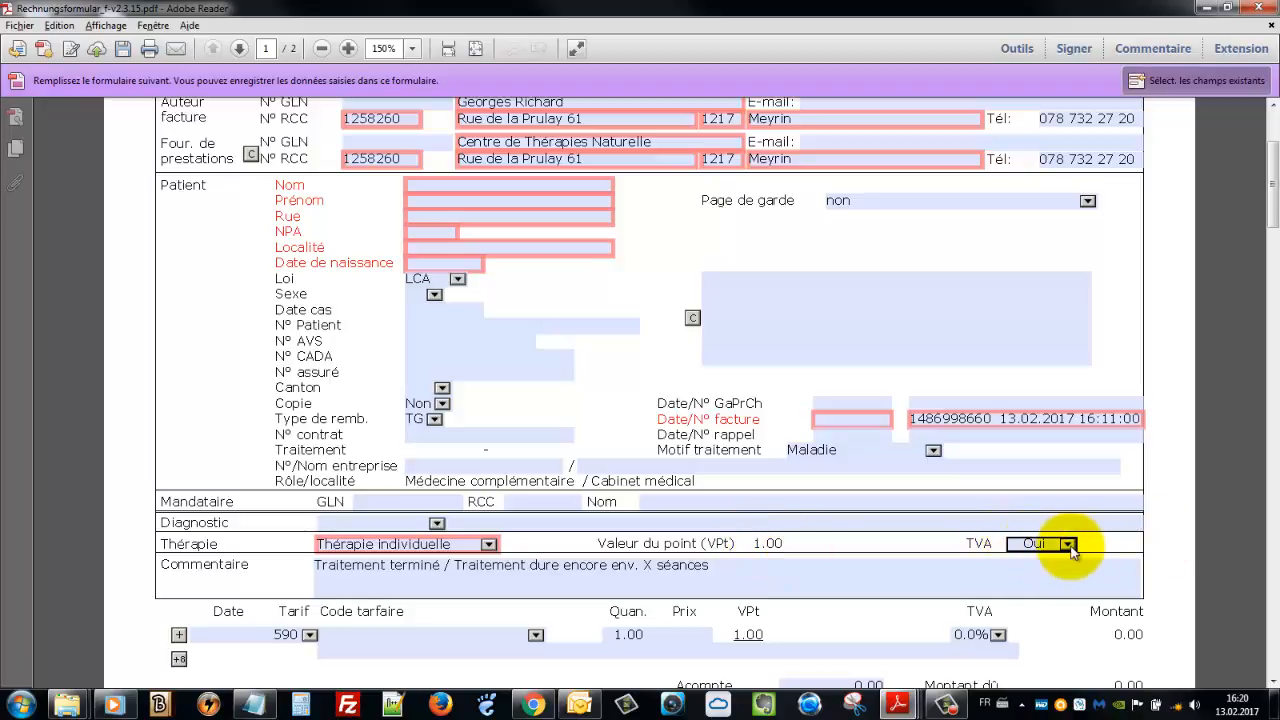
pyautogui.click(1068, 545)
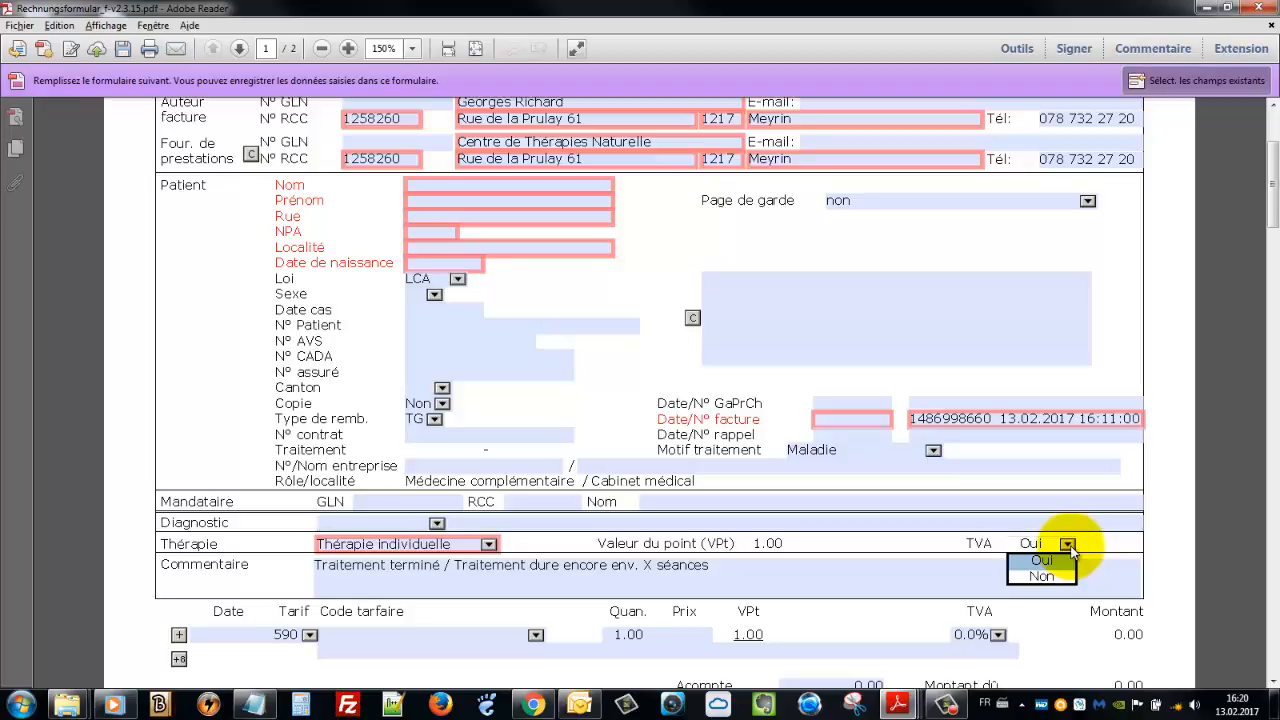
pyautogui.click(1041, 576)
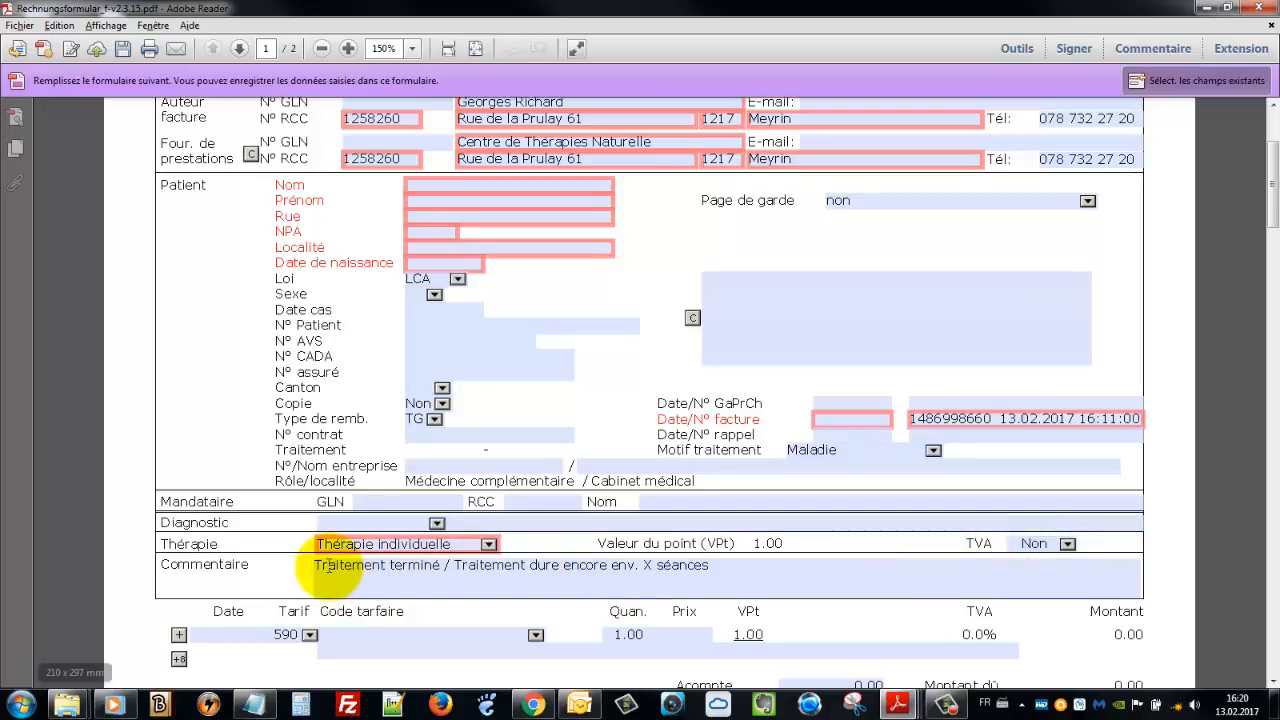
pyautogui.click(330, 566)
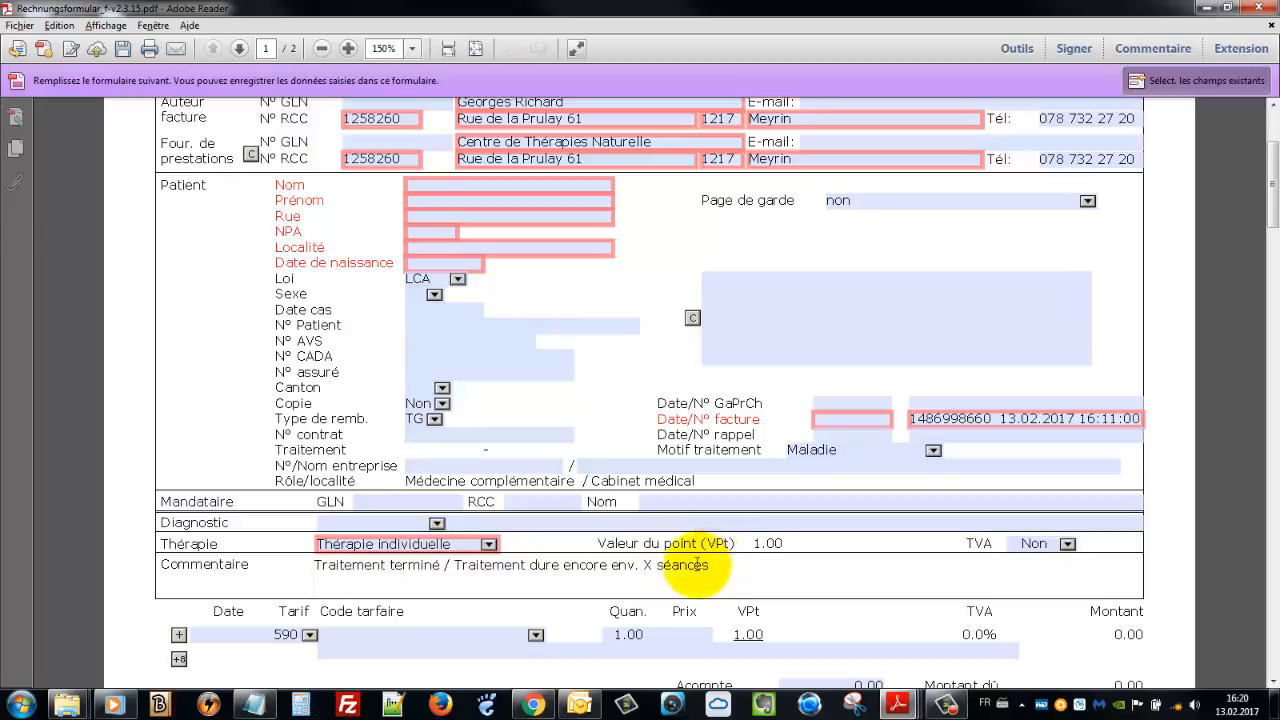
# Set the service line's tariff code to 1100, 'Shiatsu, par période de 5 minutes'
pyautogui.moveTo(700, 565); pyautogui.dragTo(312, 565)
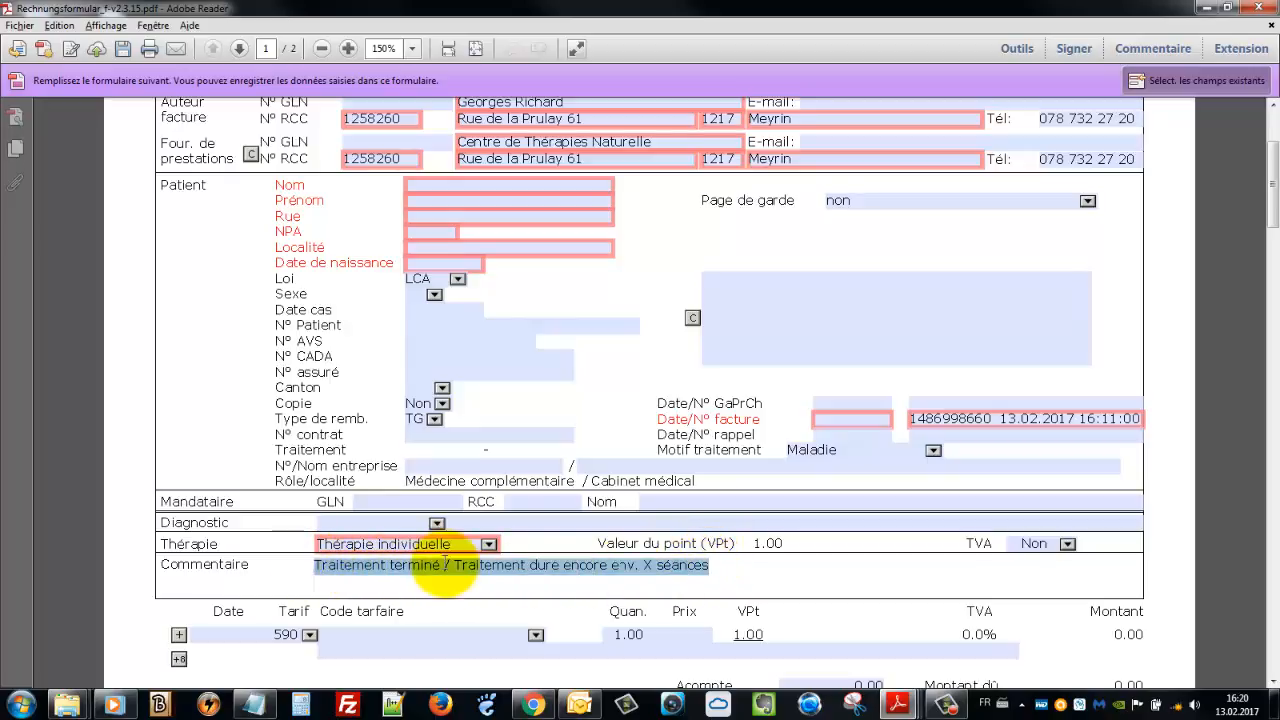
pyautogui.scroll(-1, 622, 572)
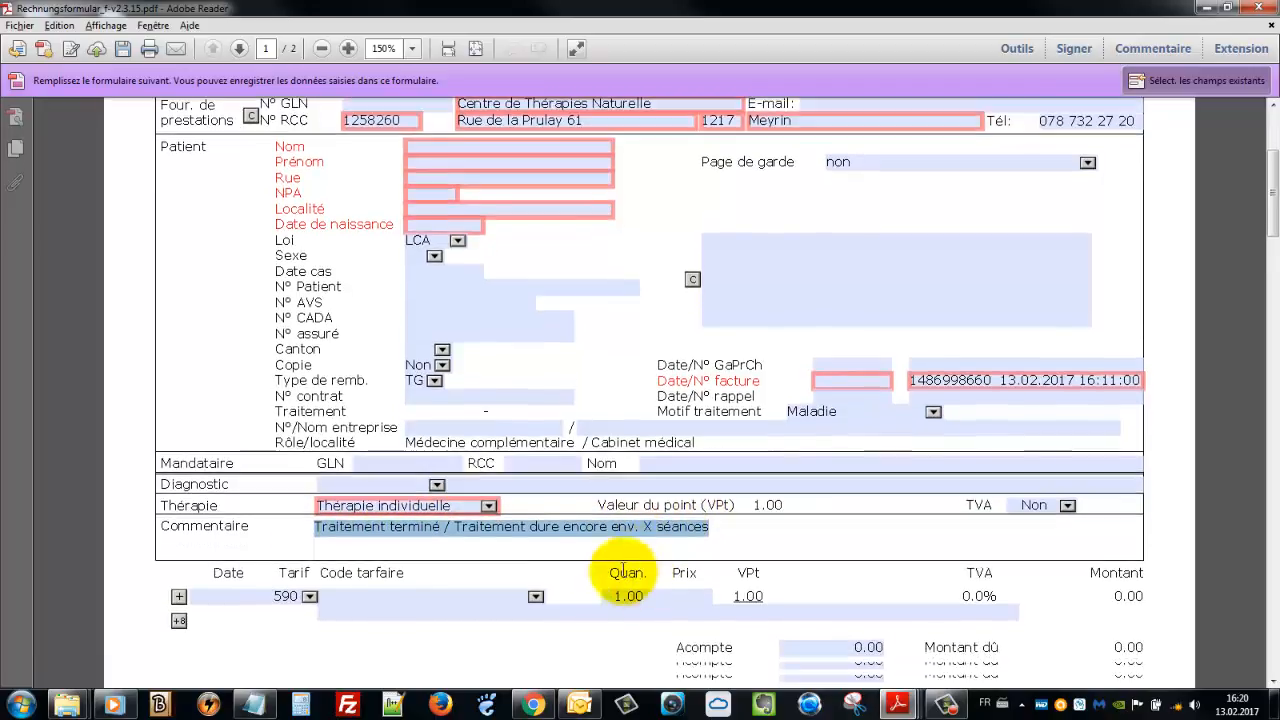
pyautogui.scroll(-2, 445, 550)
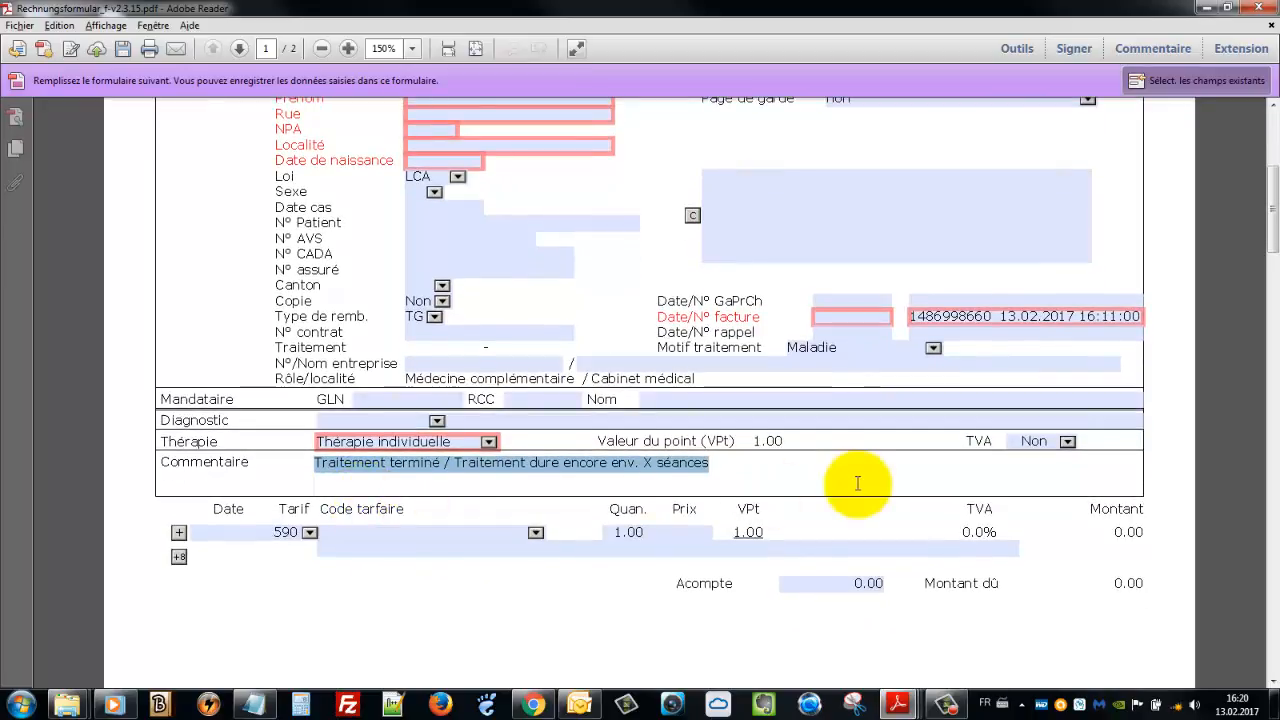
pyautogui.scroll(-1, 420, 545)
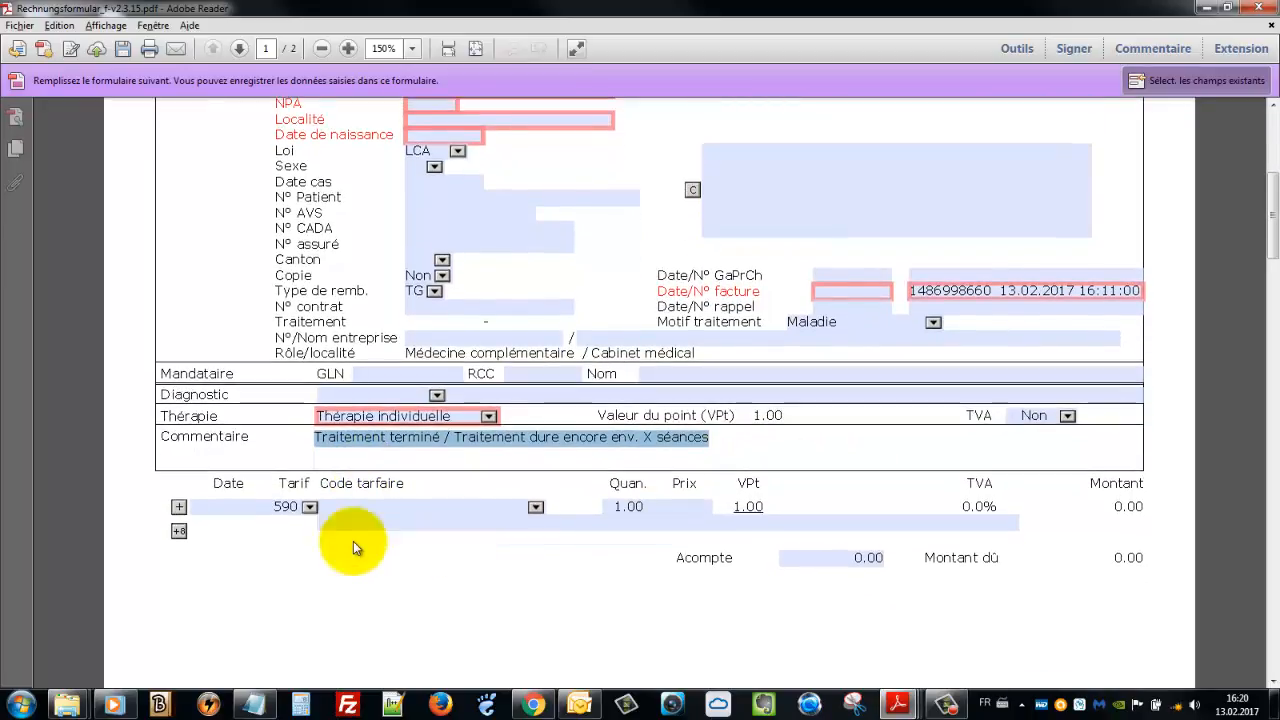
pyautogui.click(536, 508)
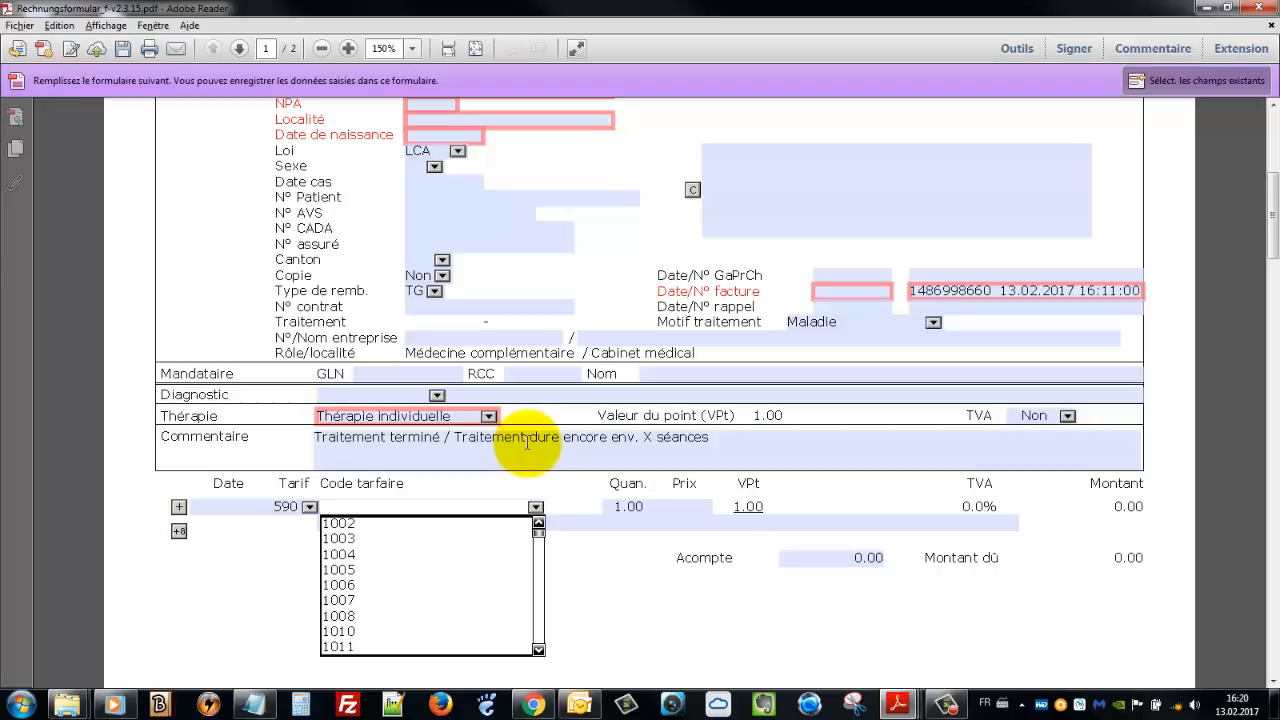
pyautogui.write('11')
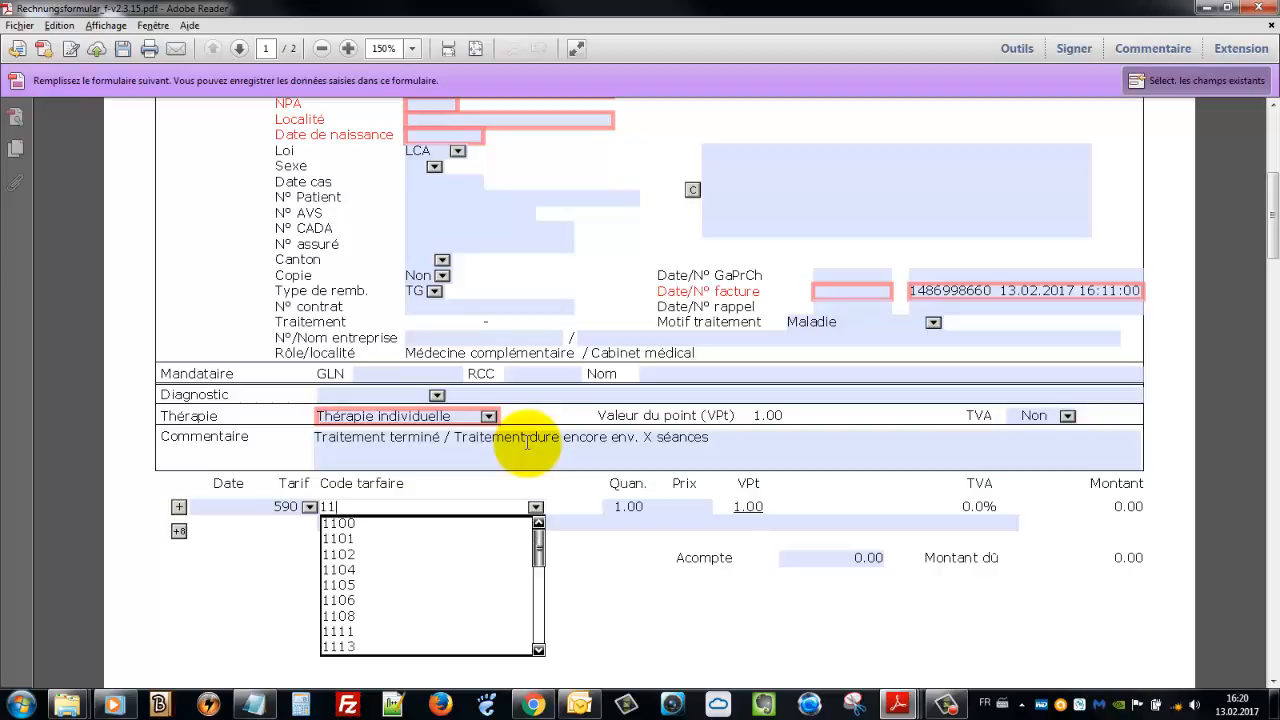
pyautogui.write('00')
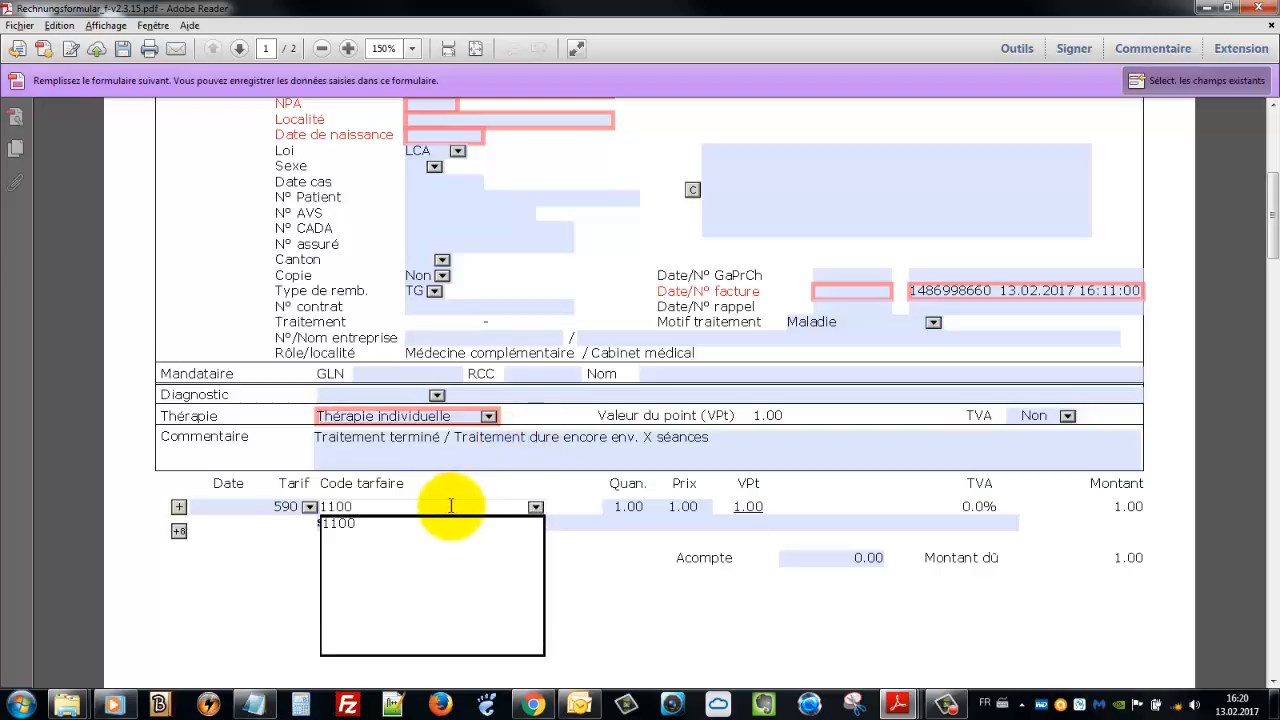
pyautogui.click(614, 578)
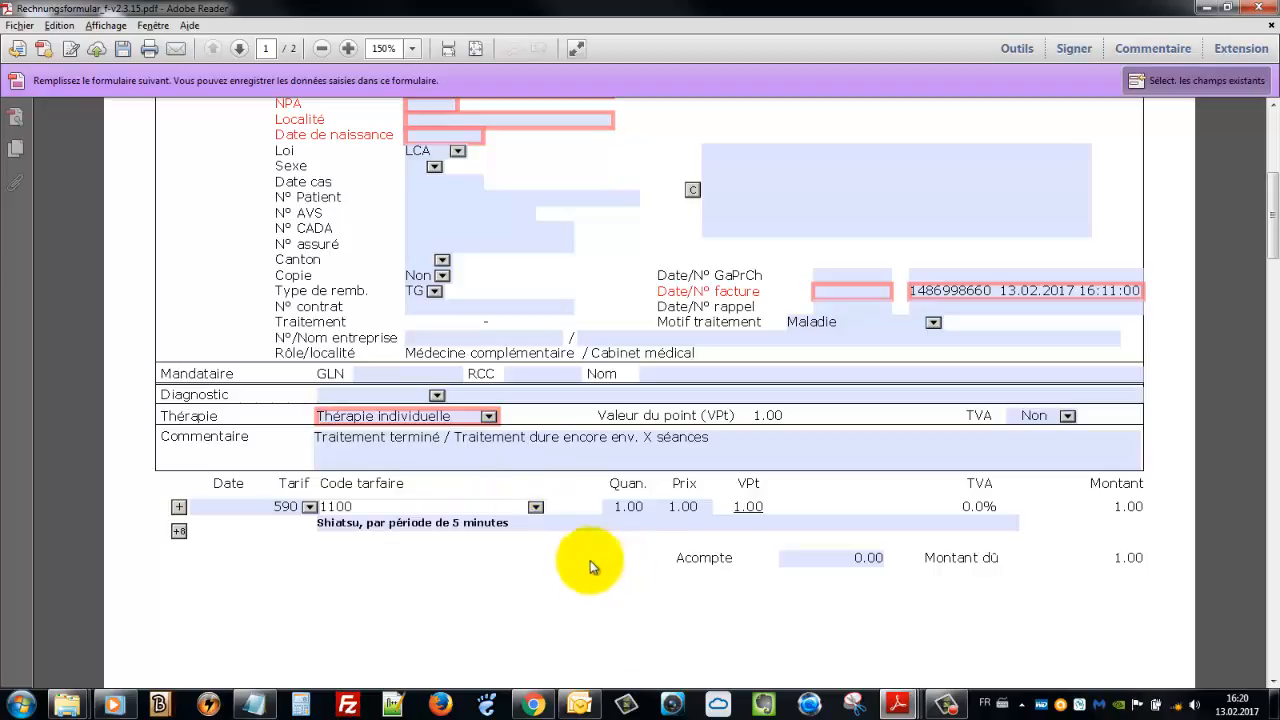
pyautogui.click(617, 506)
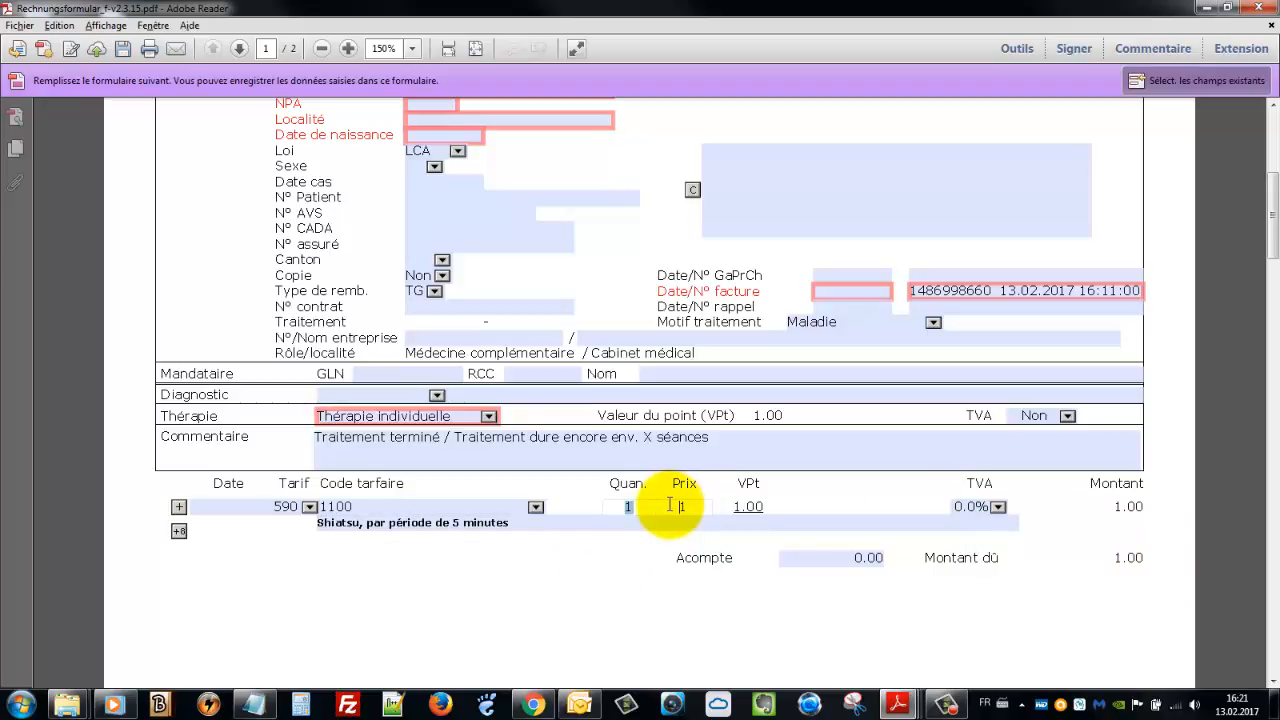
# Enter price 10 and quantity 12 on the Shiatsu service line
pyautogui.press('Tab')
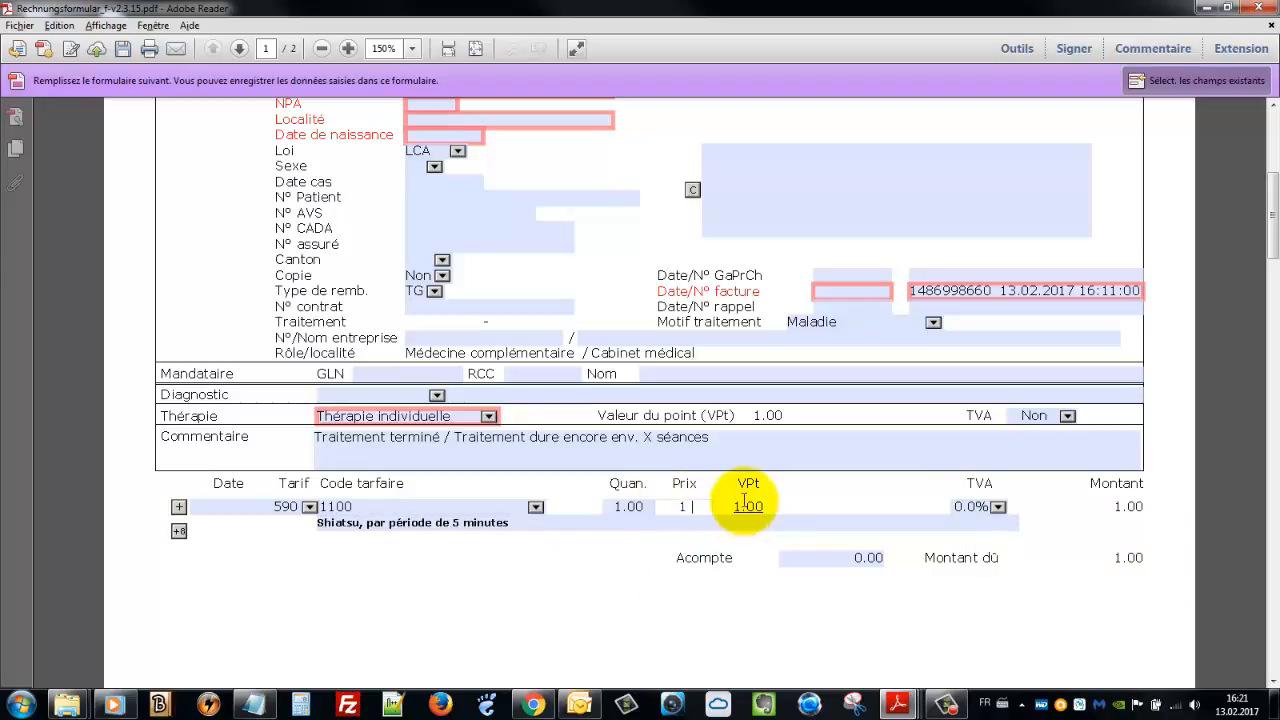
pyautogui.write('10')
pyautogui.click(620, 506)
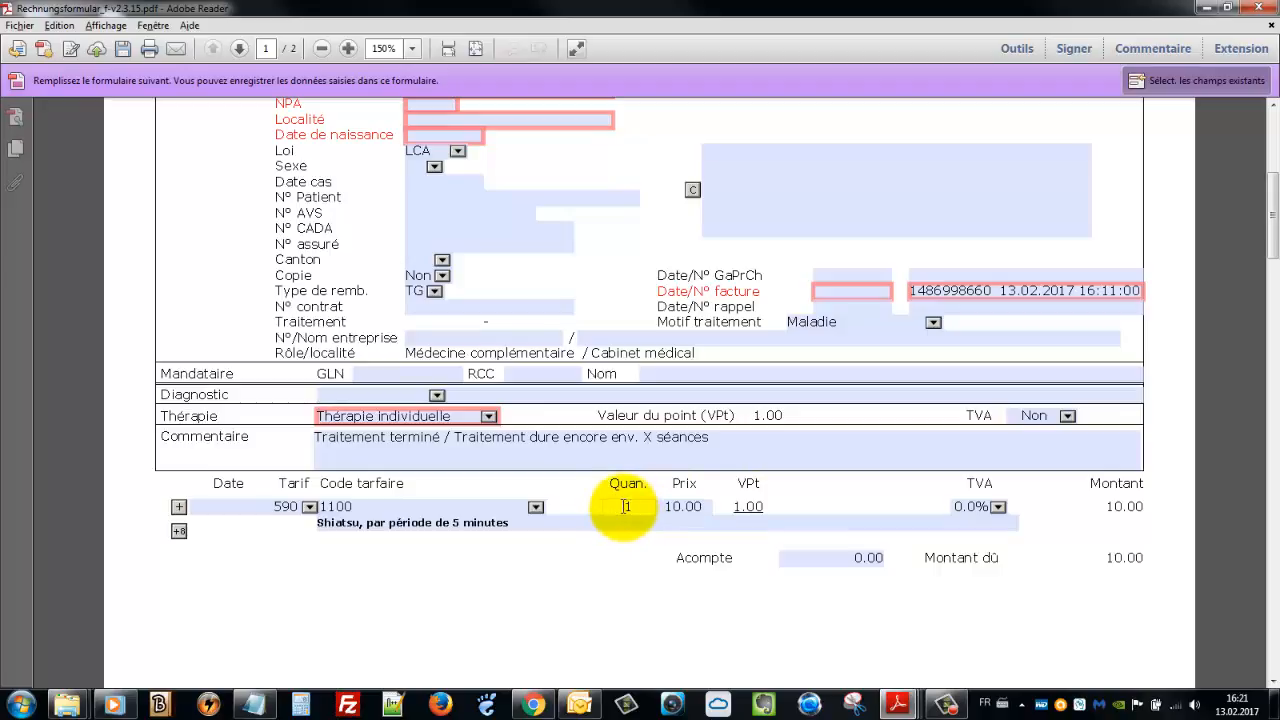
pyautogui.moveTo(638, 506); pyautogui.dragTo(593, 502)
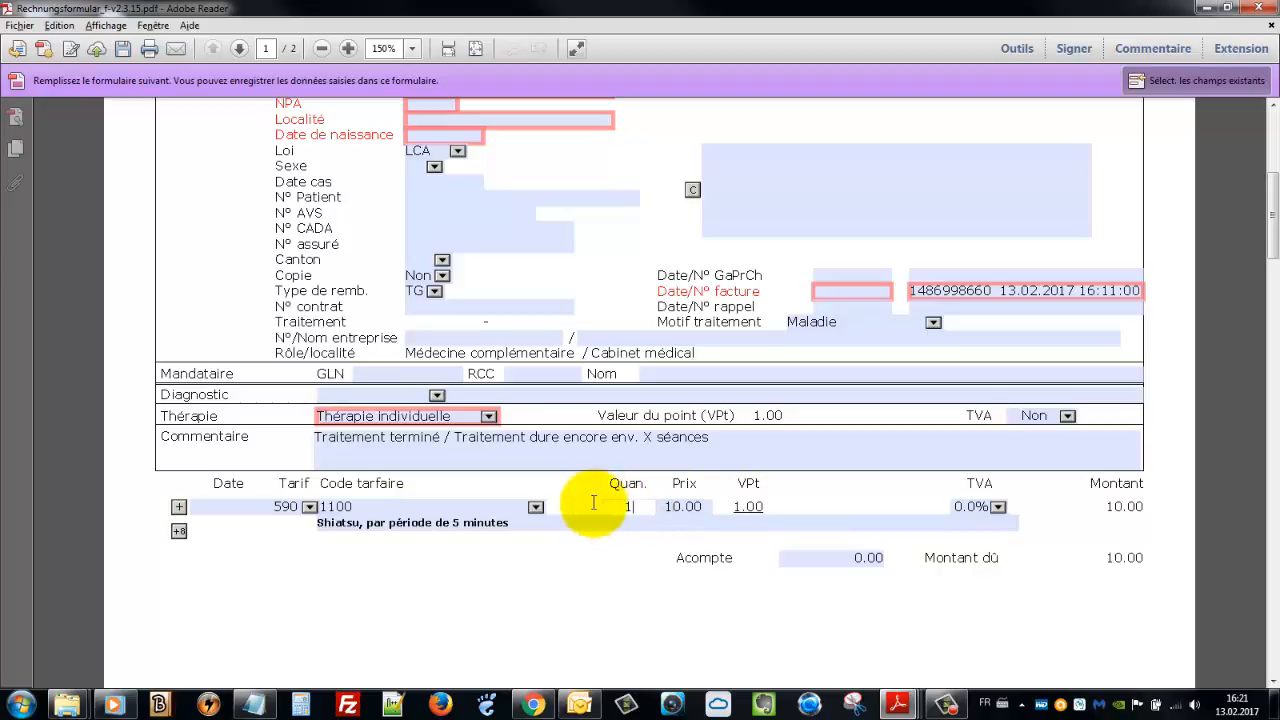
pyautogui.write('12')
pyautogui.press('Tab')
pyautogui.press('Tab')
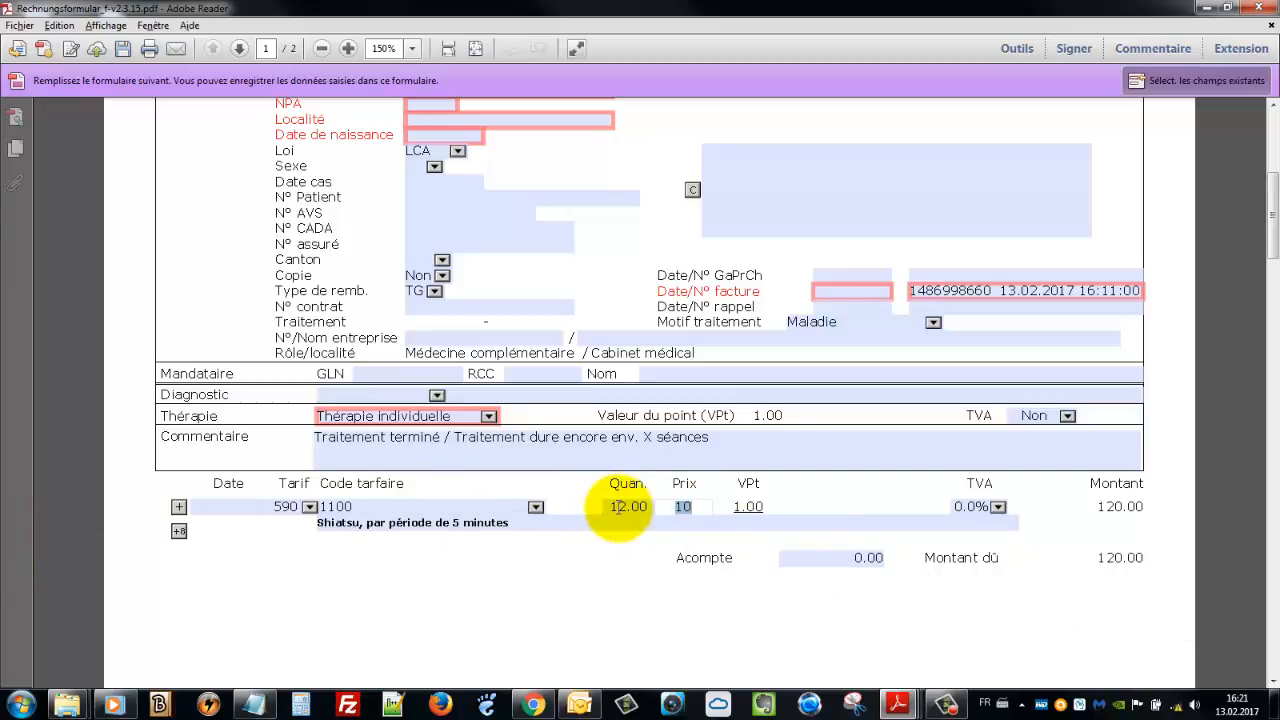
# Commit the Shiatsu price as 10.00 so the amount due reads 120.00
pyautogui.click(686, 507)
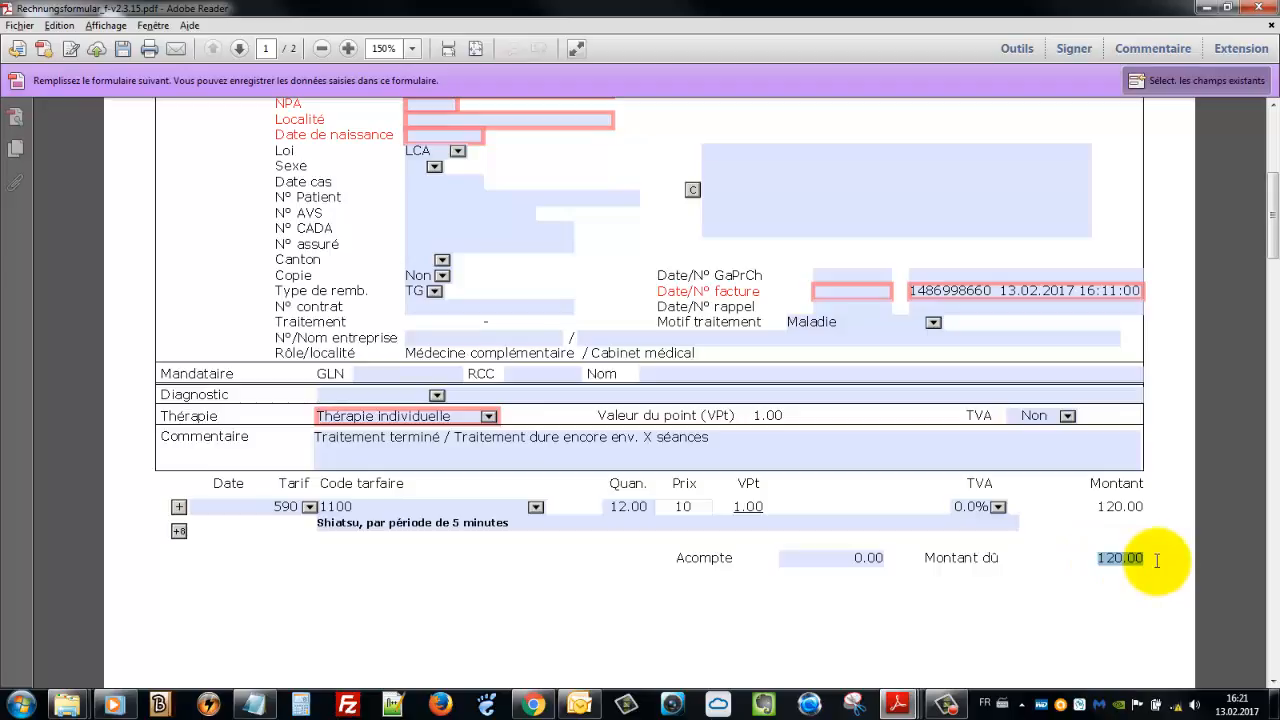
pyautogui.click(384, 526)
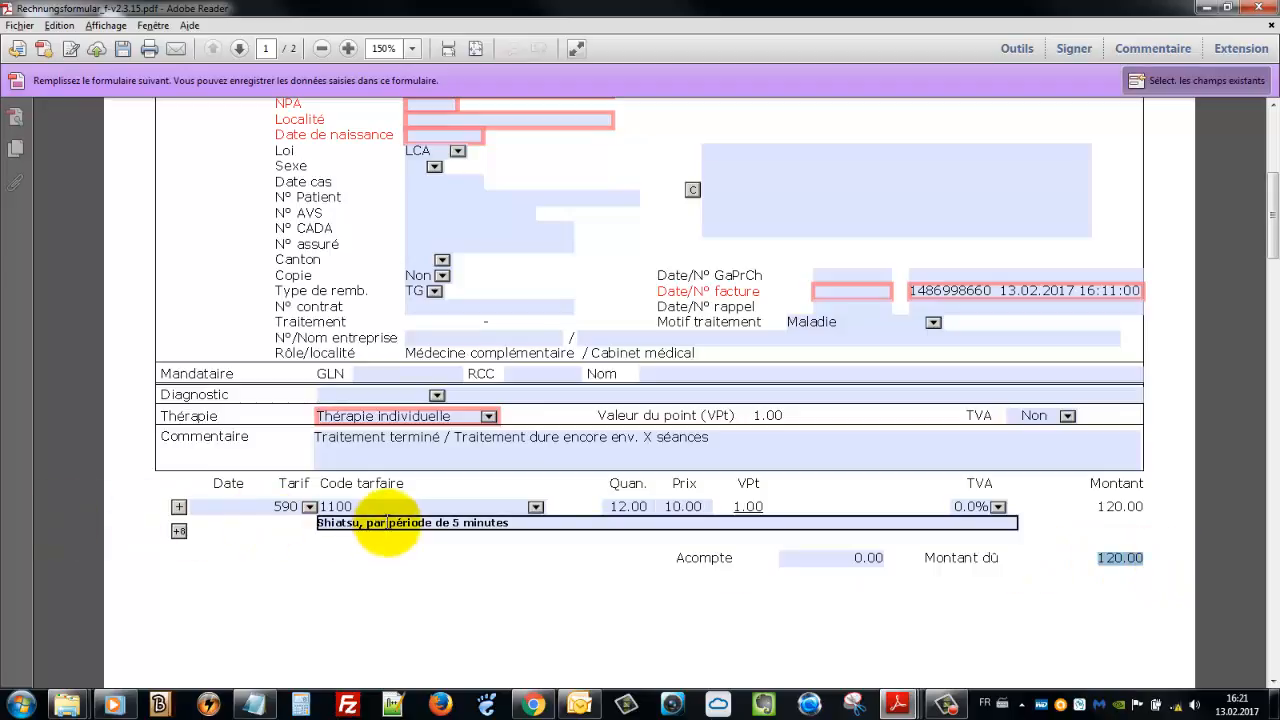
pyautogui.click(380, 555)
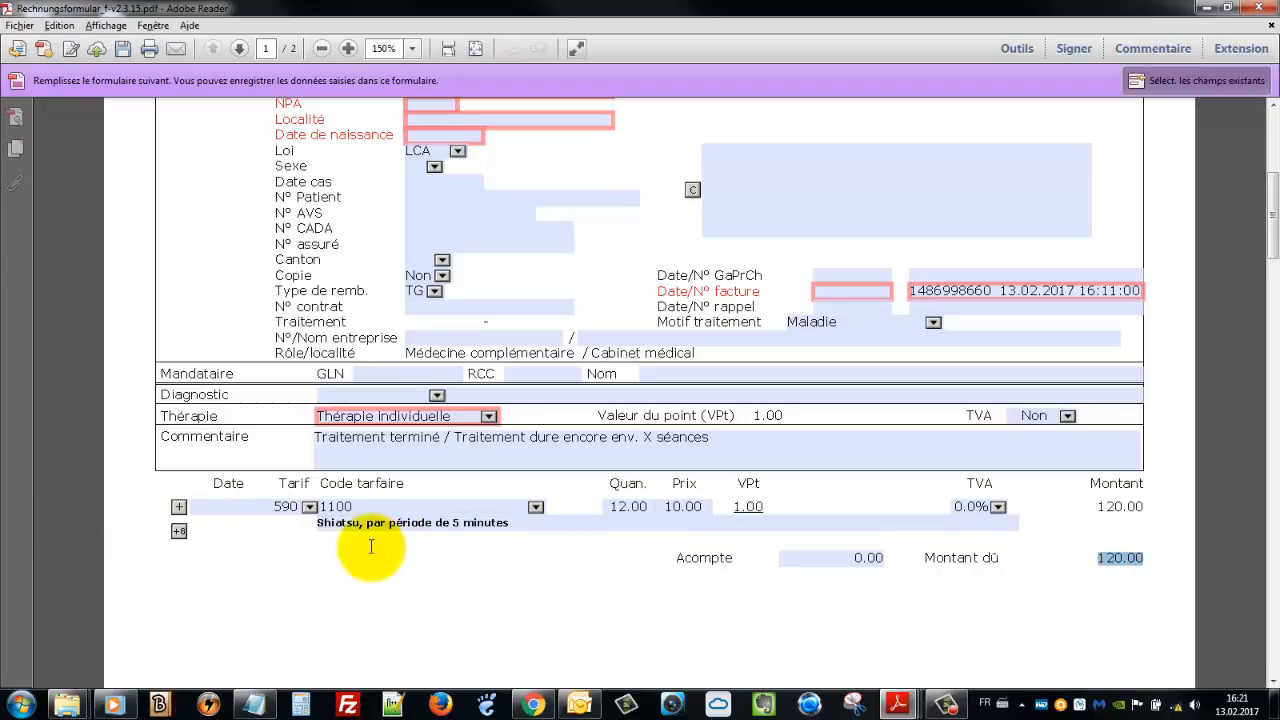
pyautogui.click(370, 529)
pyautogui.click(327, 505)
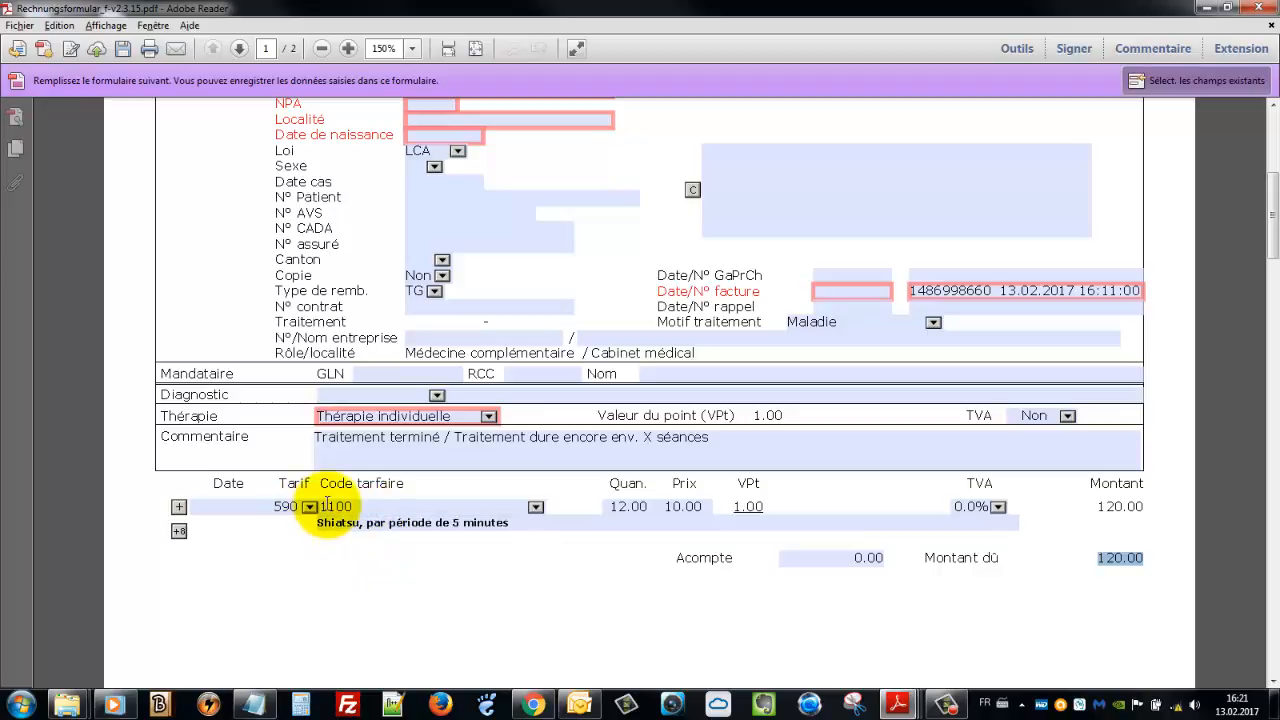
pyautogui.click(312, 508)
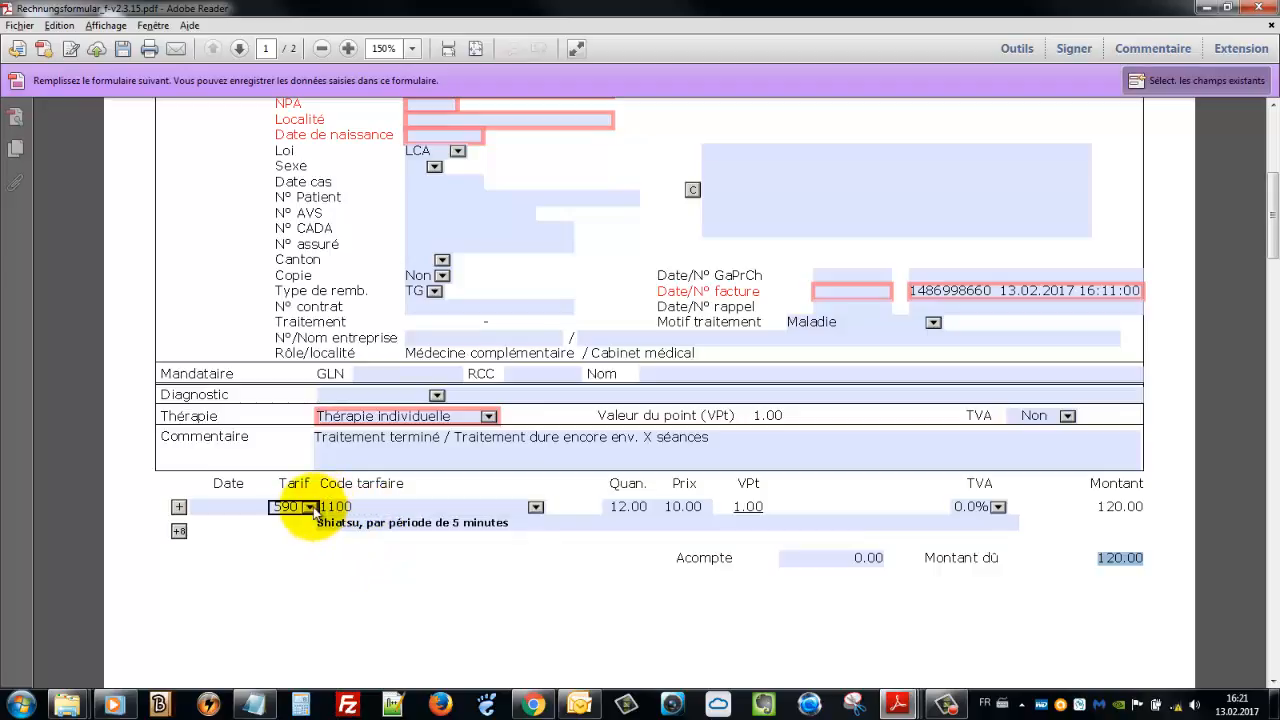
# Add a second service line and give the first line tariff code 1200 with quantity 6
pyautogui.click(179, 507)
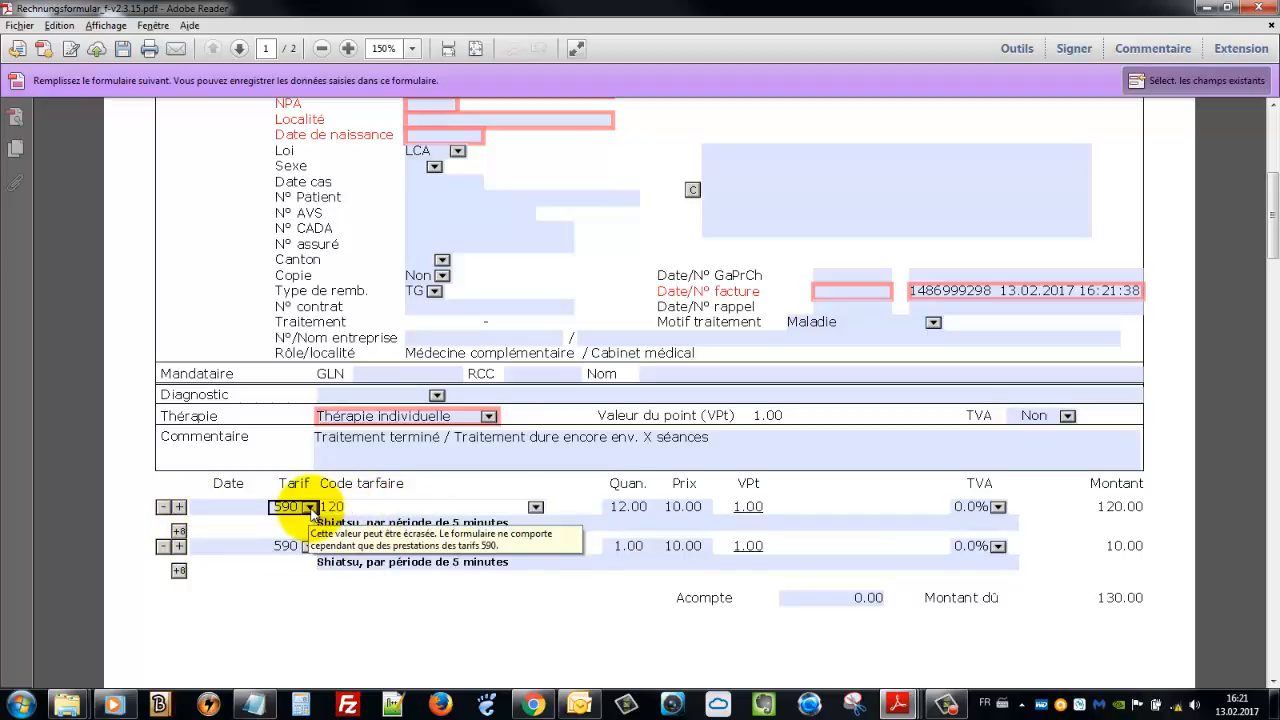
pyautogui.write('0')
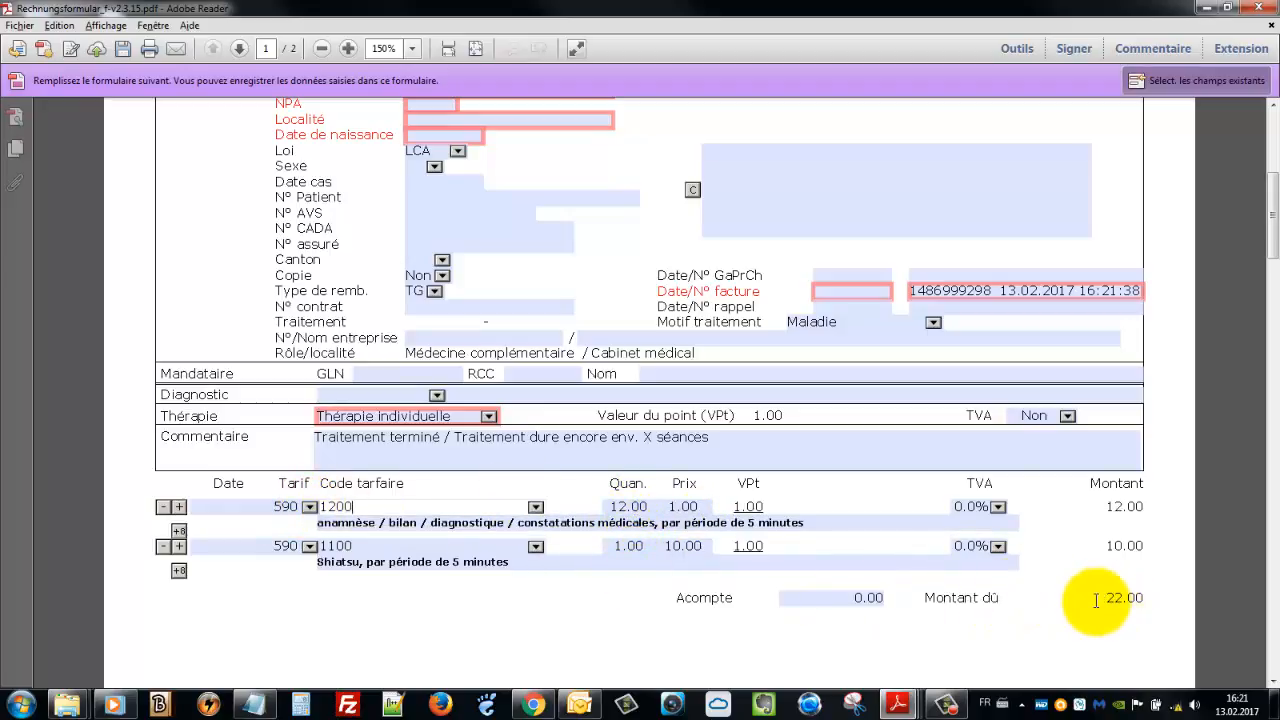
pyautogui.click(618, 507)
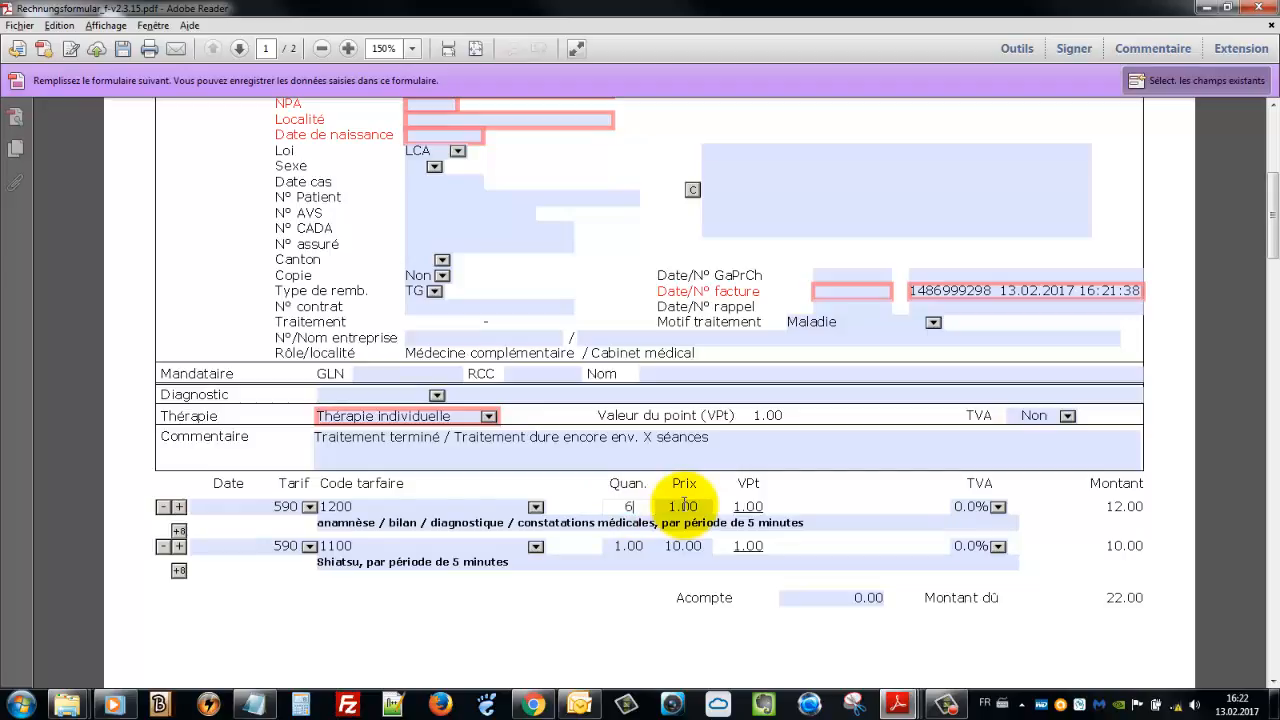
pyautogui.click(614, 546)
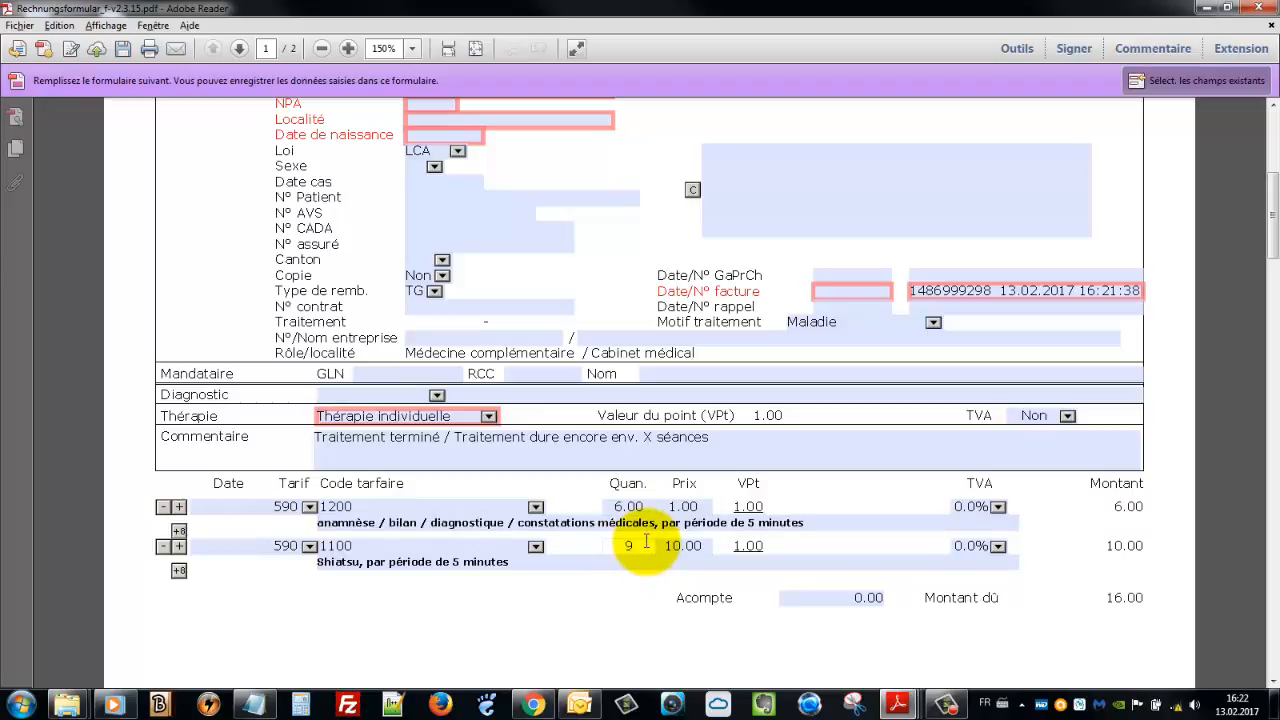
# Enter quantity 9 on the Shiatsu line
pyautogui.write('9')
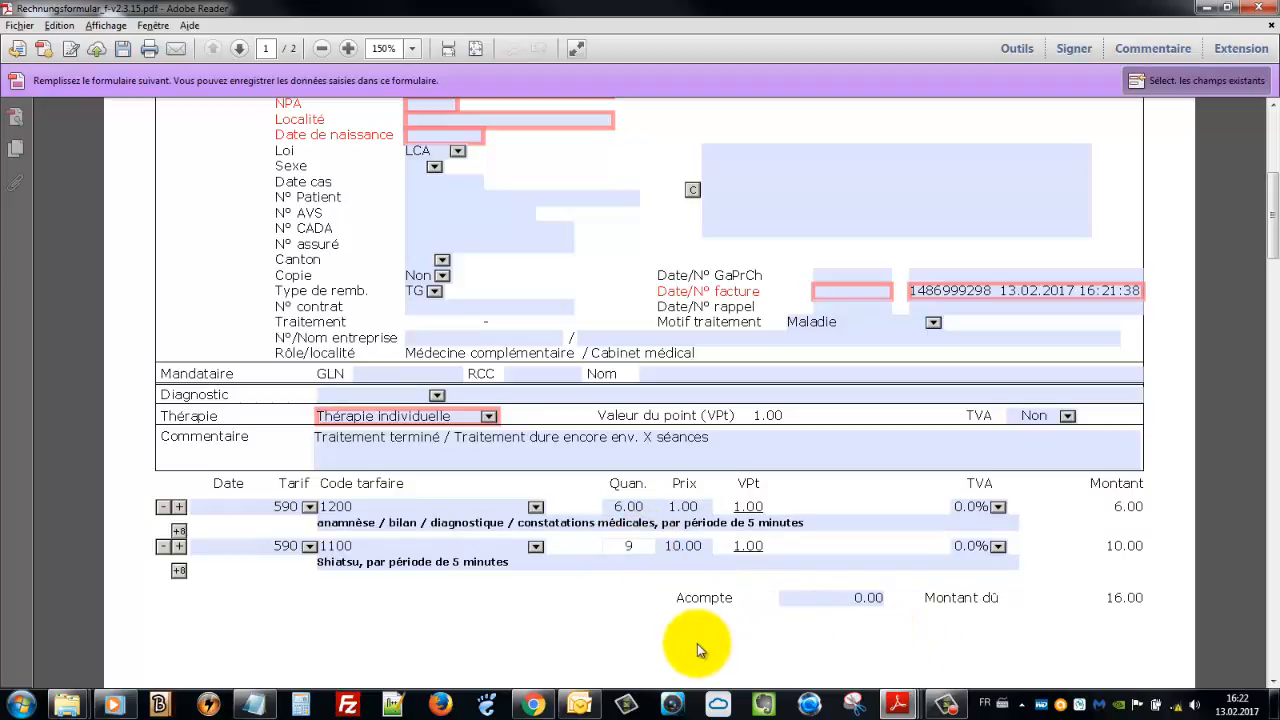
pyautogui.press('Tab')
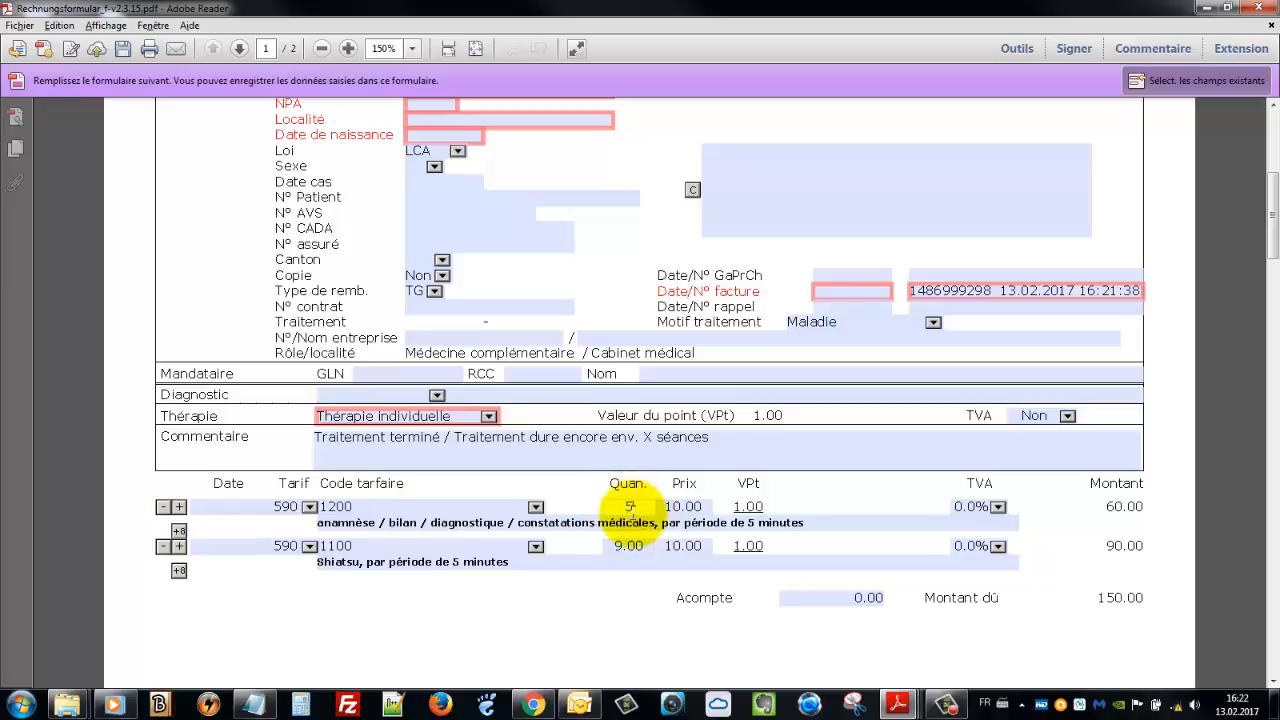
# Try other Shiatsu quantities (10, then 7) and check the resulting amount due
pyautogui.click(624, 546)
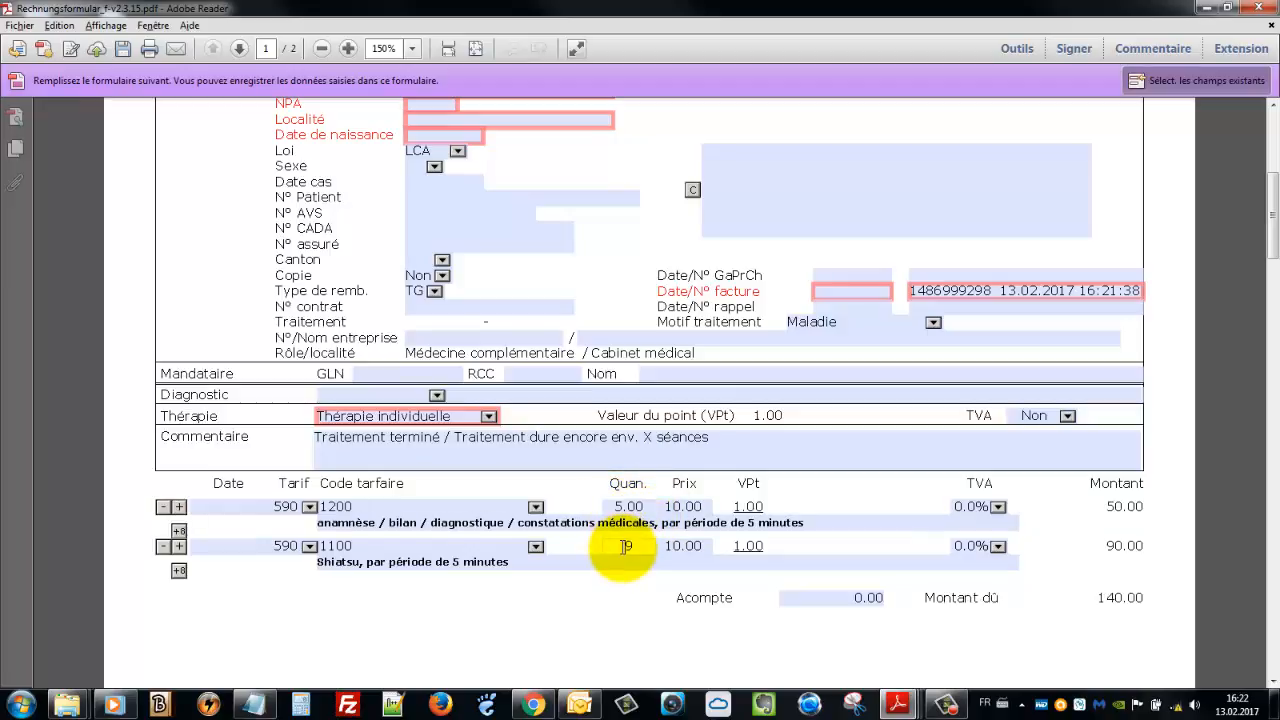
pyautogui.moveTo(624, 546); pyautogui.dragTo(647, 546)
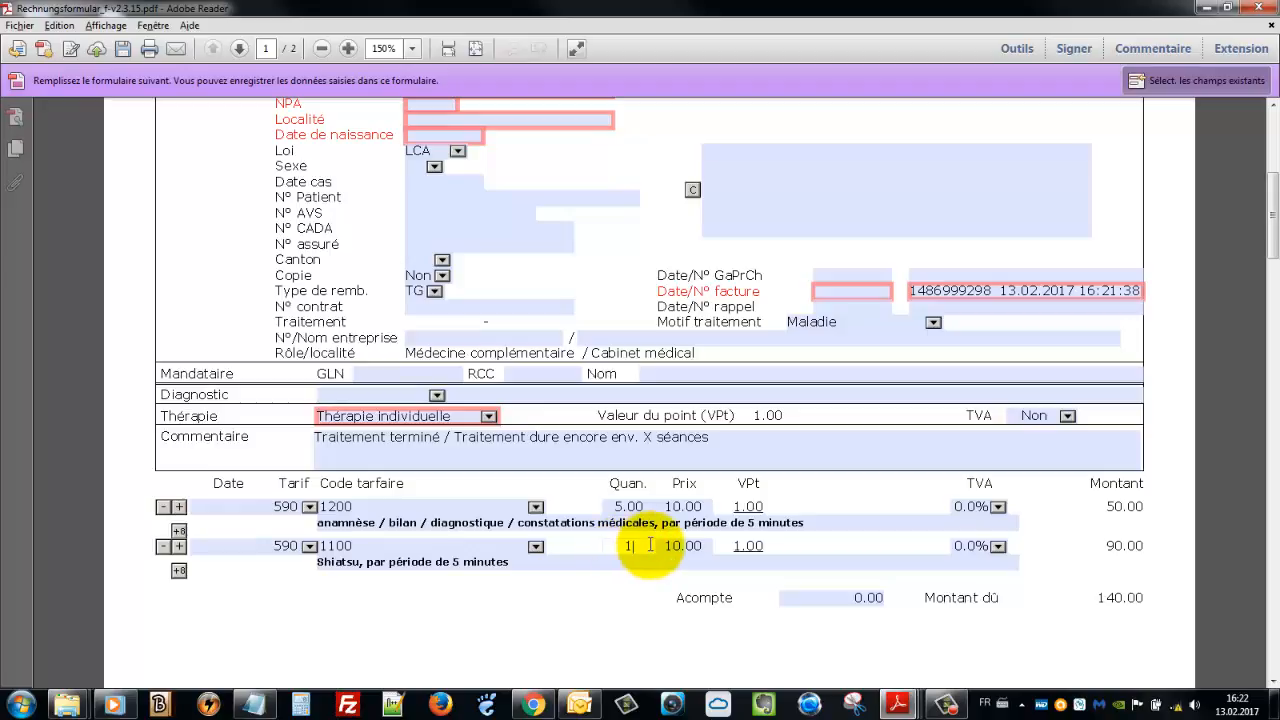
pyautogui.press('Tab')
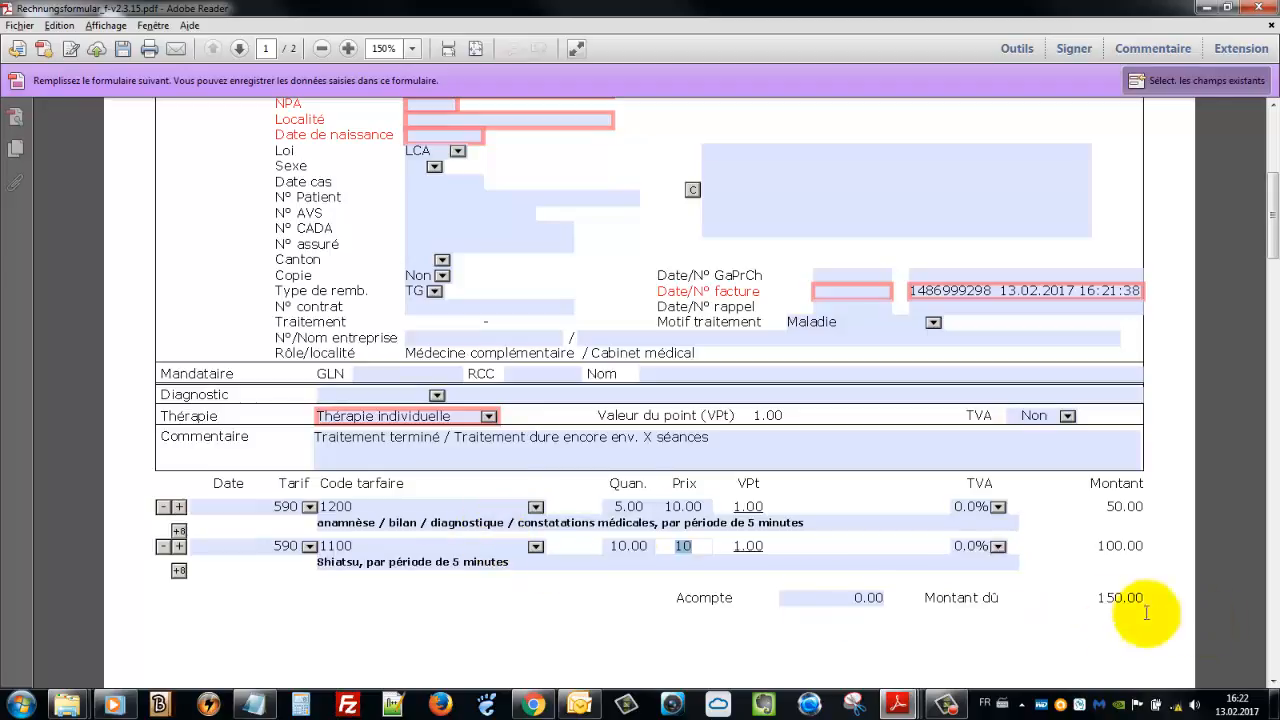
pyautogui.click(645, 506)
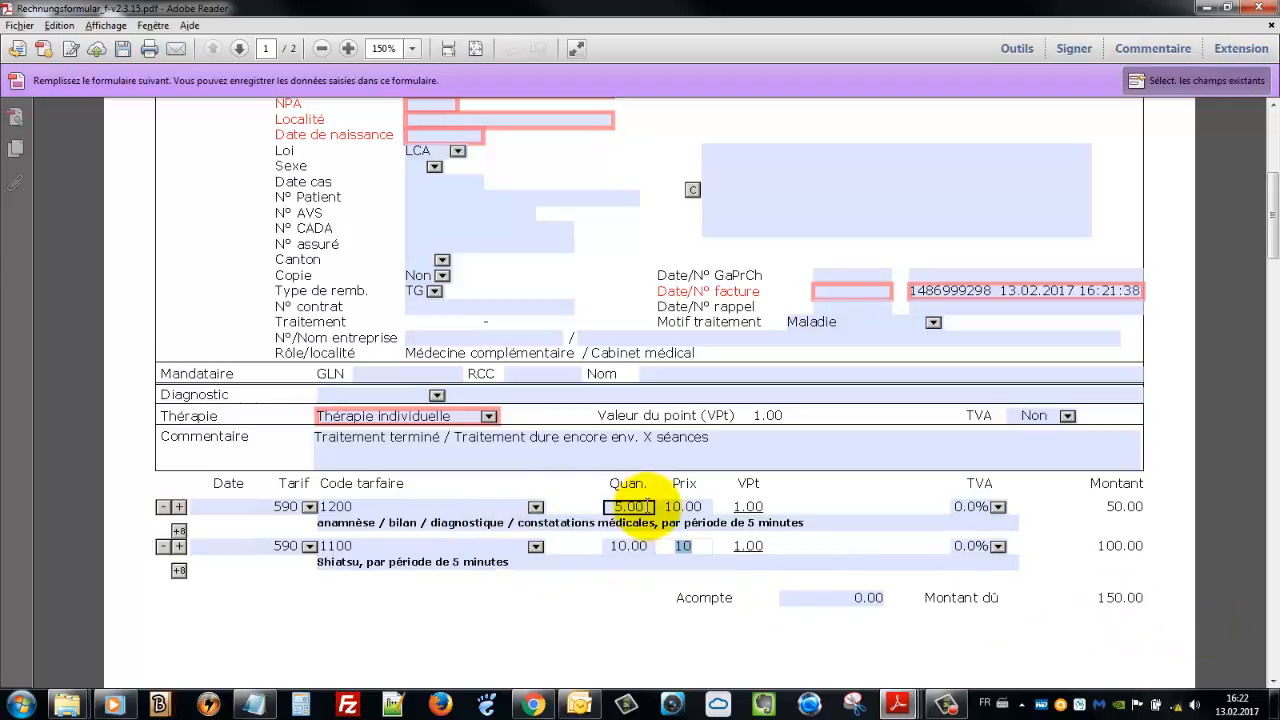
pyautogui.click(622, 543)
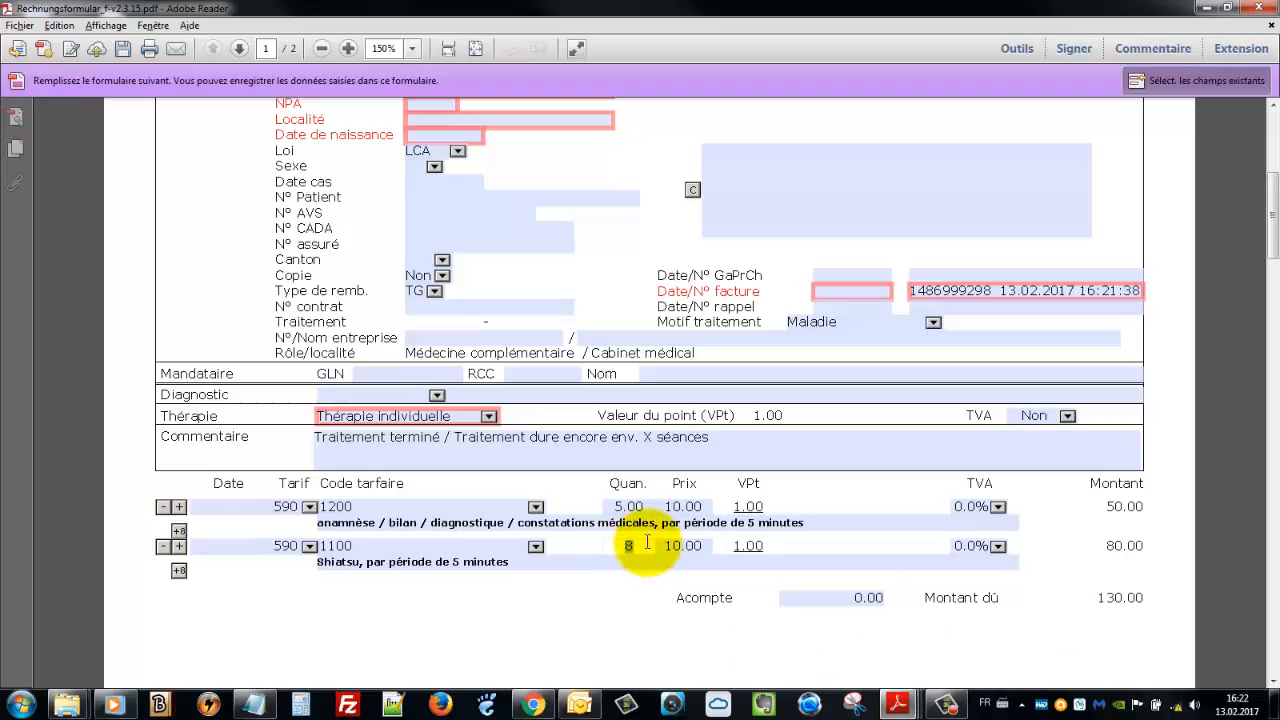
pyautogui.press('Tab')
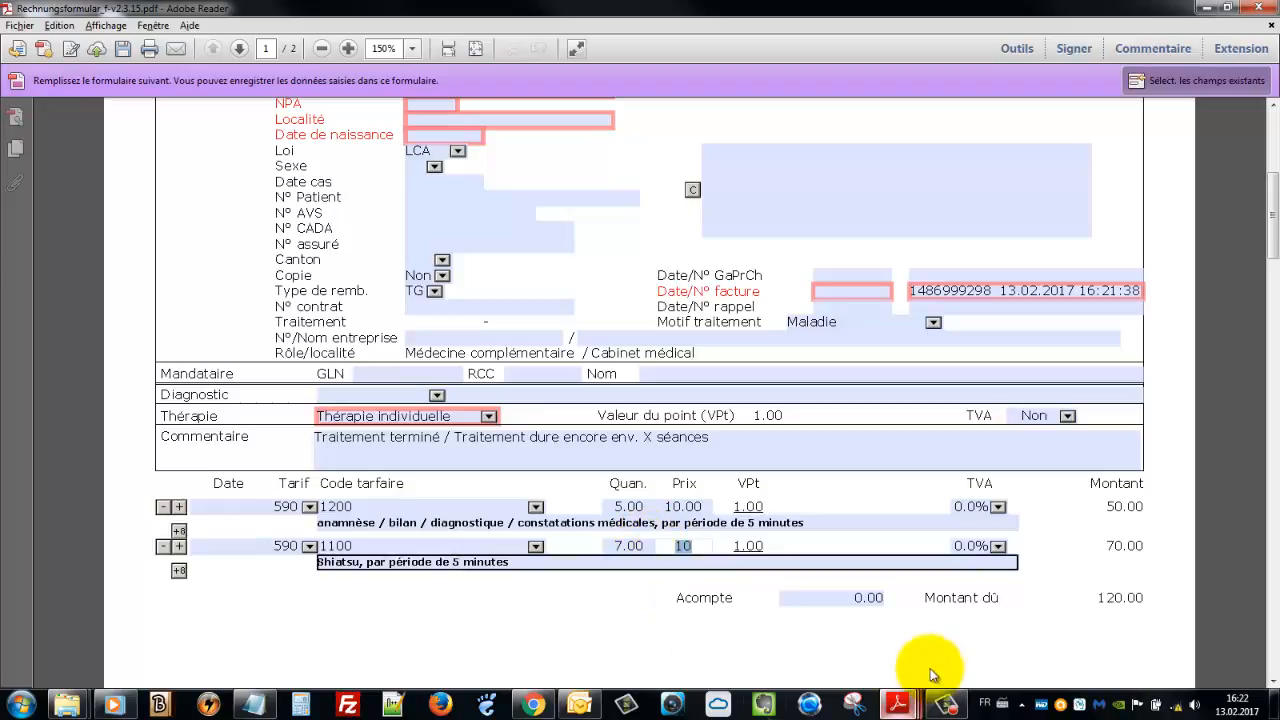
pyautogui.click(696, 576)
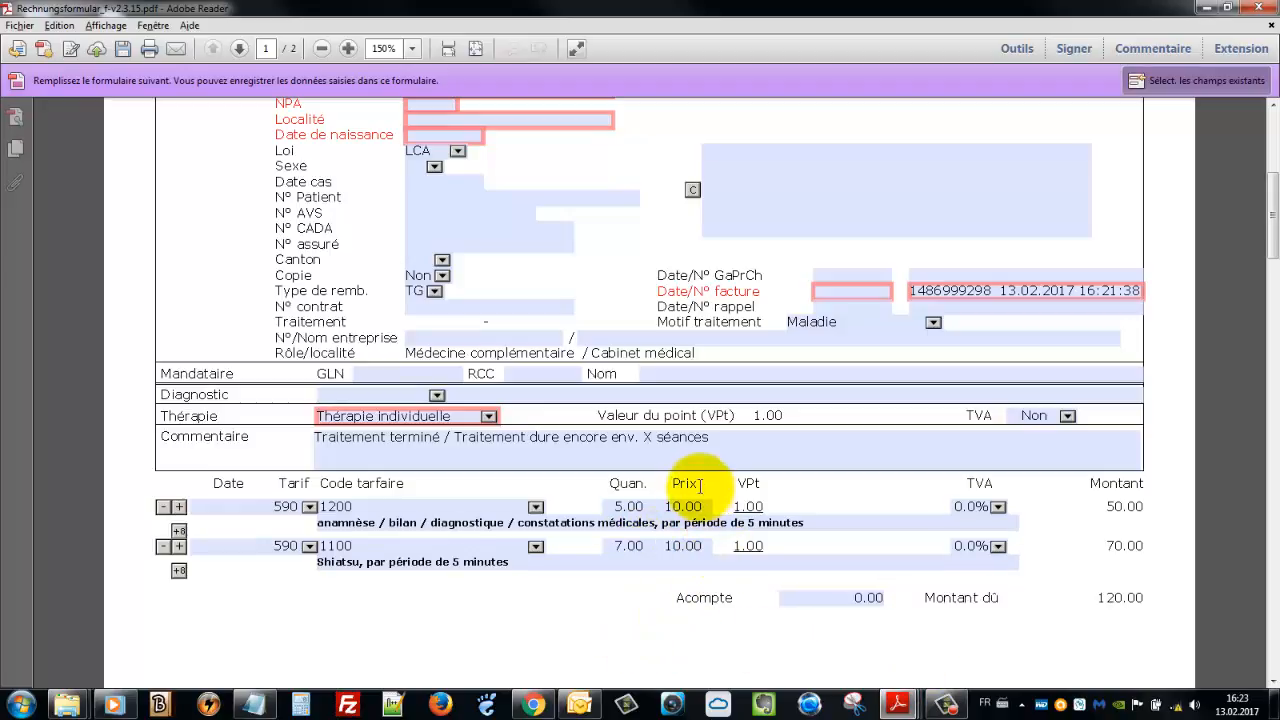
pyautogui.click(1099, 597)
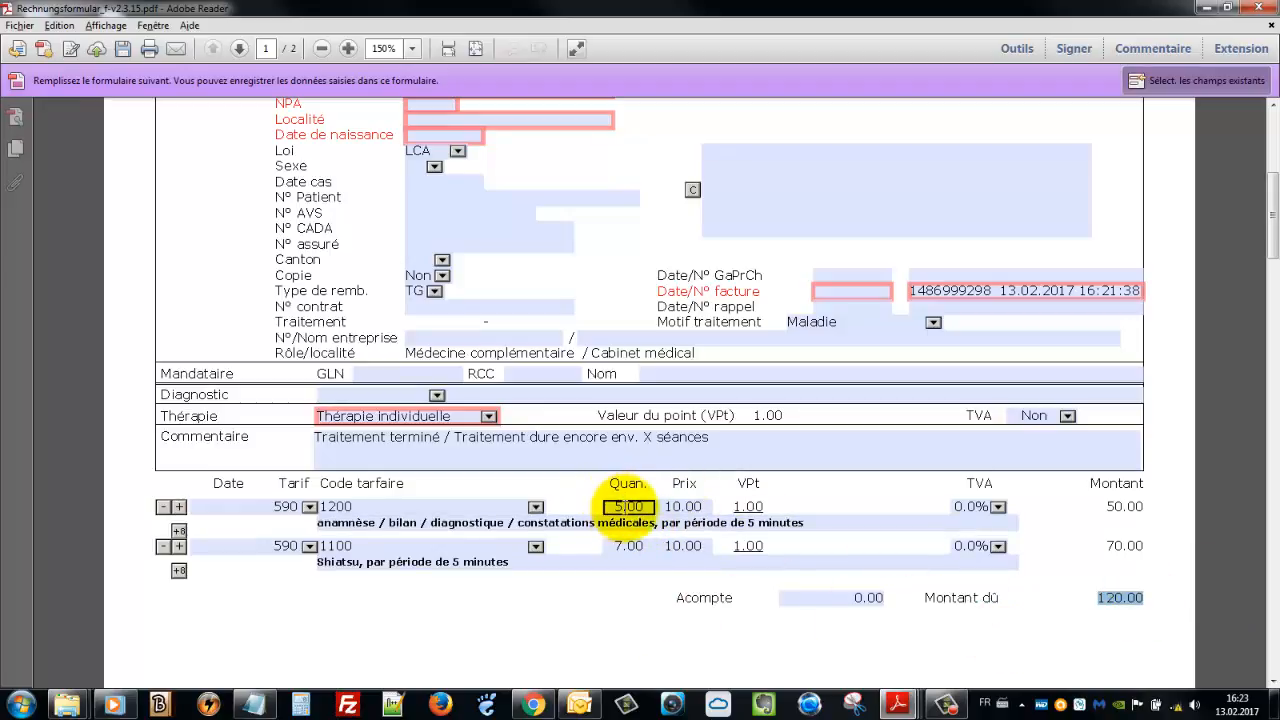
# Set the anamnèse quantity to 4 and the Shiatsu quantity to 8, totalling 120.00
pyautogui.click(628, 505)
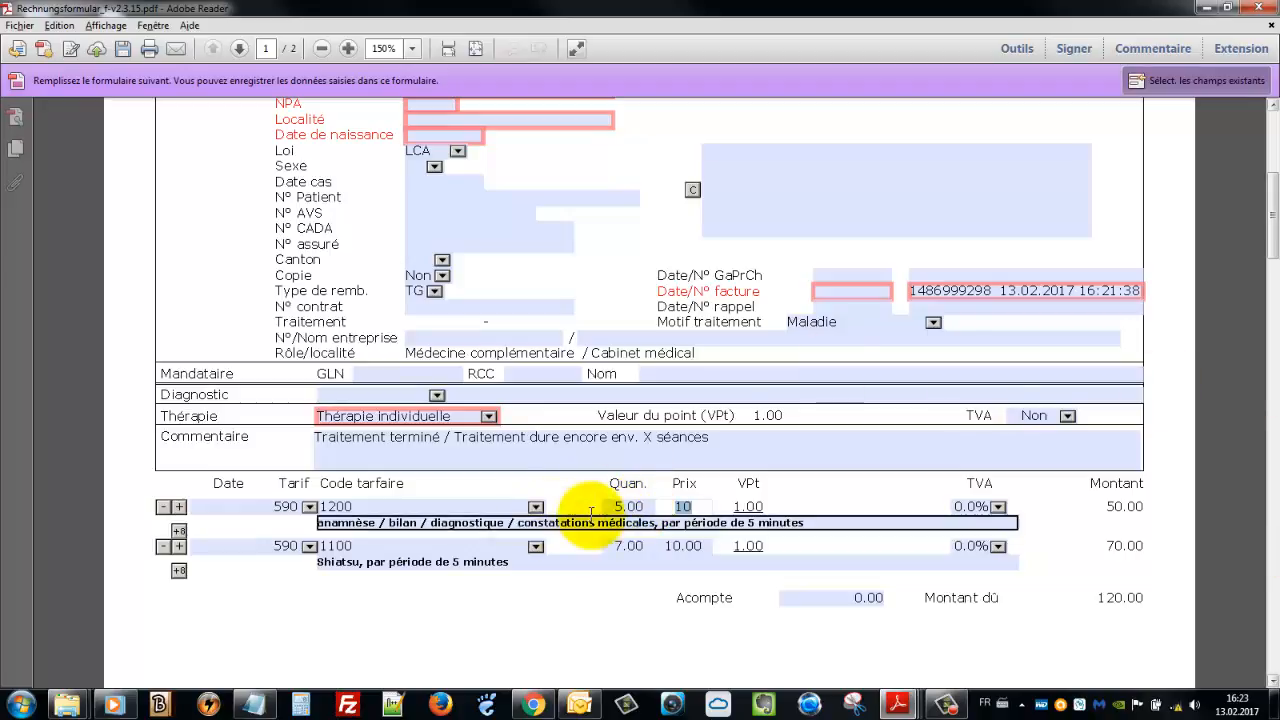
pyautogui.moveTo(624, 506); pyautogui.dragTo(642, 508)
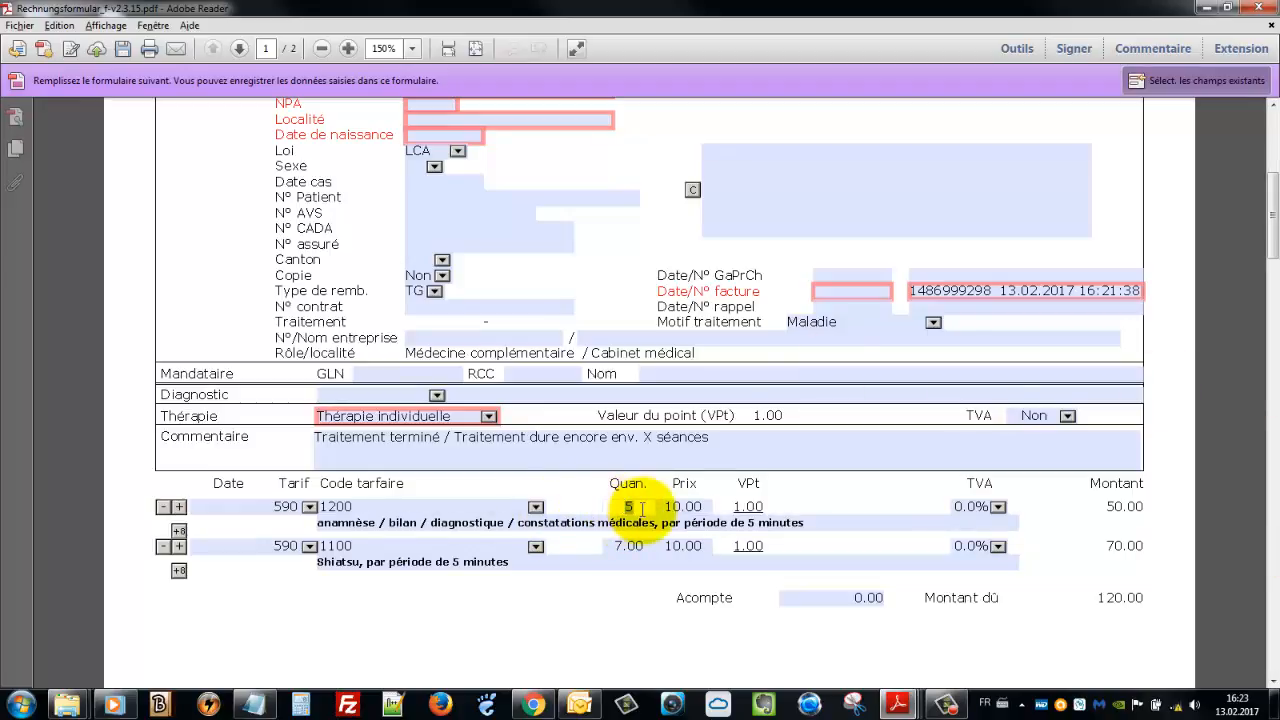
pyautogui.write('4')
pyautogui.press('Tab')
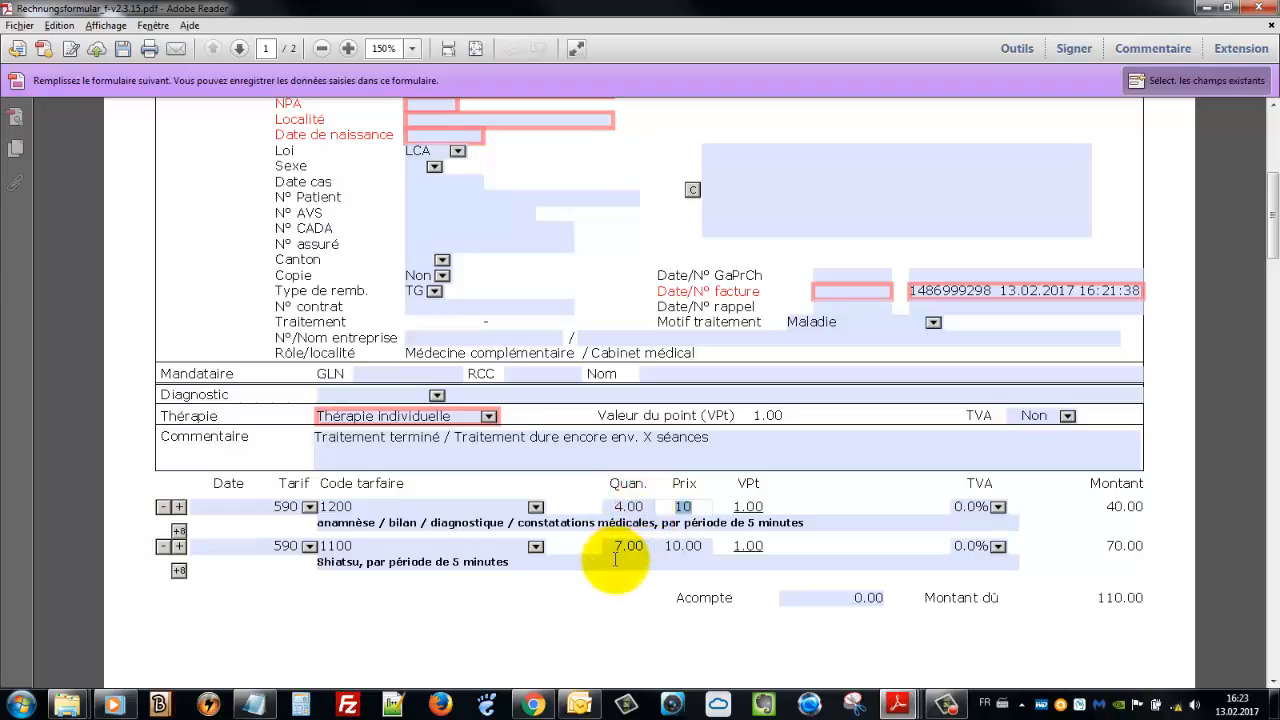
pyautogui.doubleClick(621, 545)
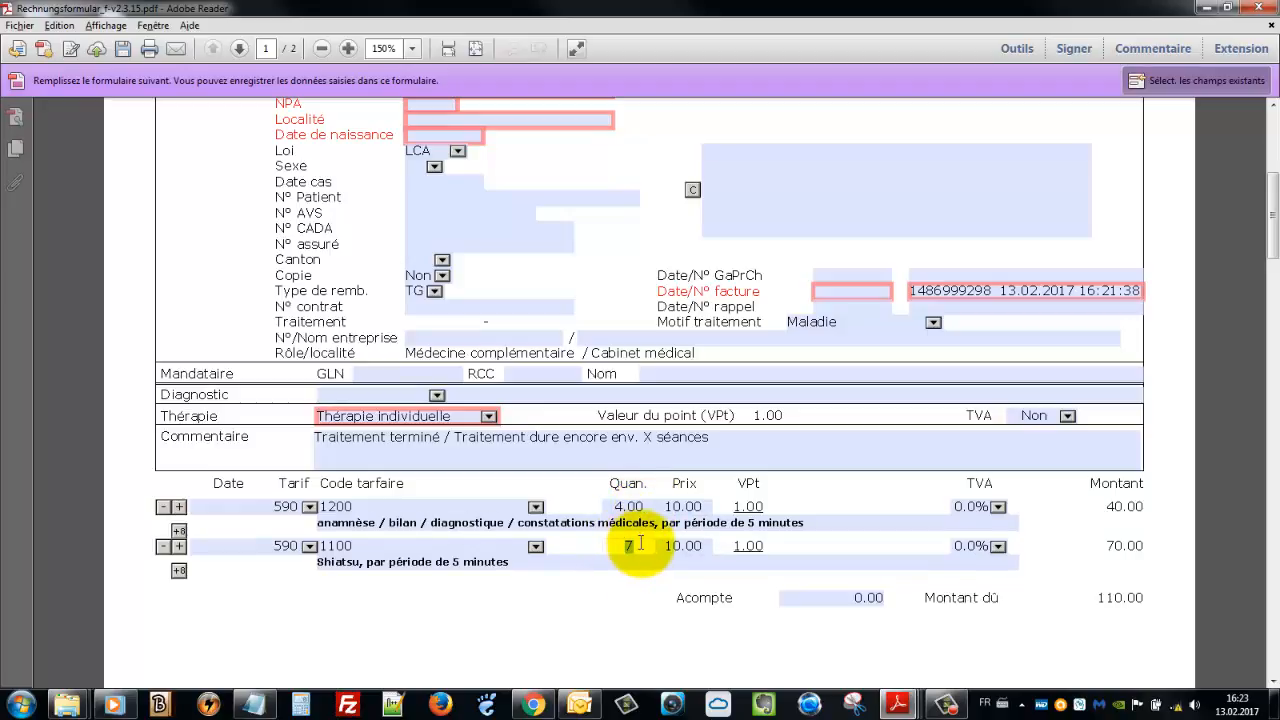
pyautogui.write('6')
pyautogui.press('Tab')
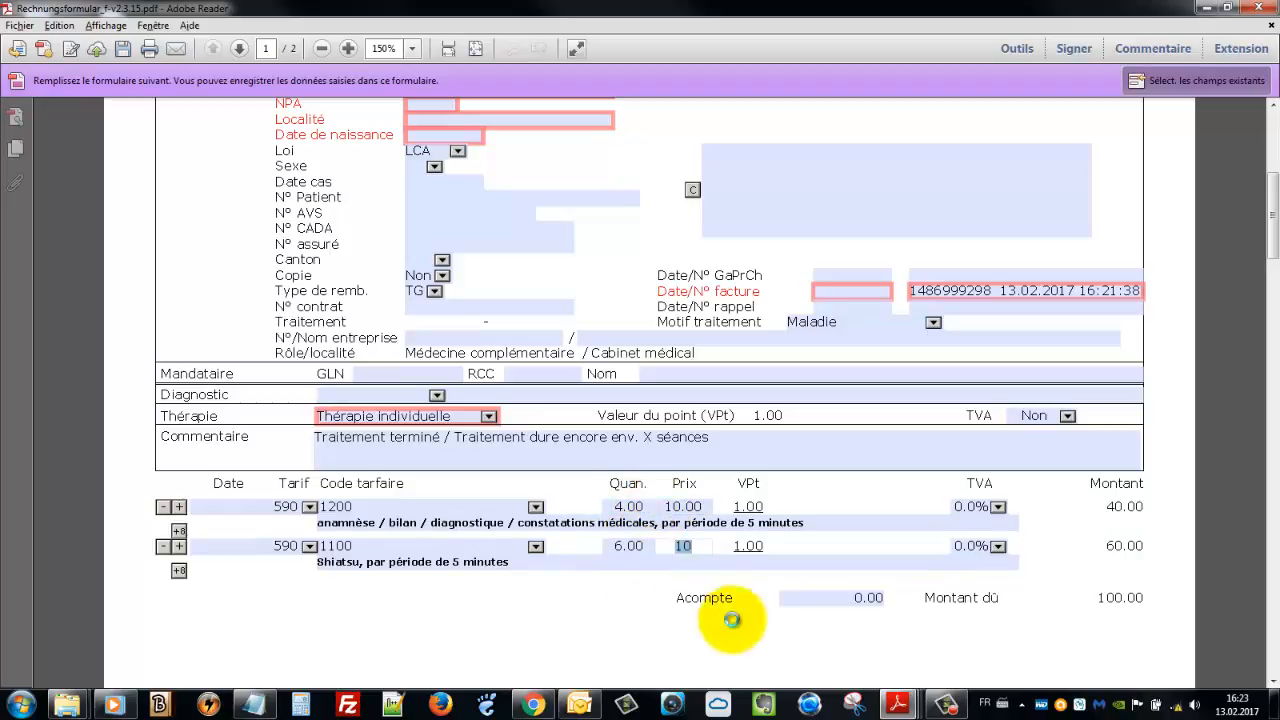
pyautogui.click(628, 545)
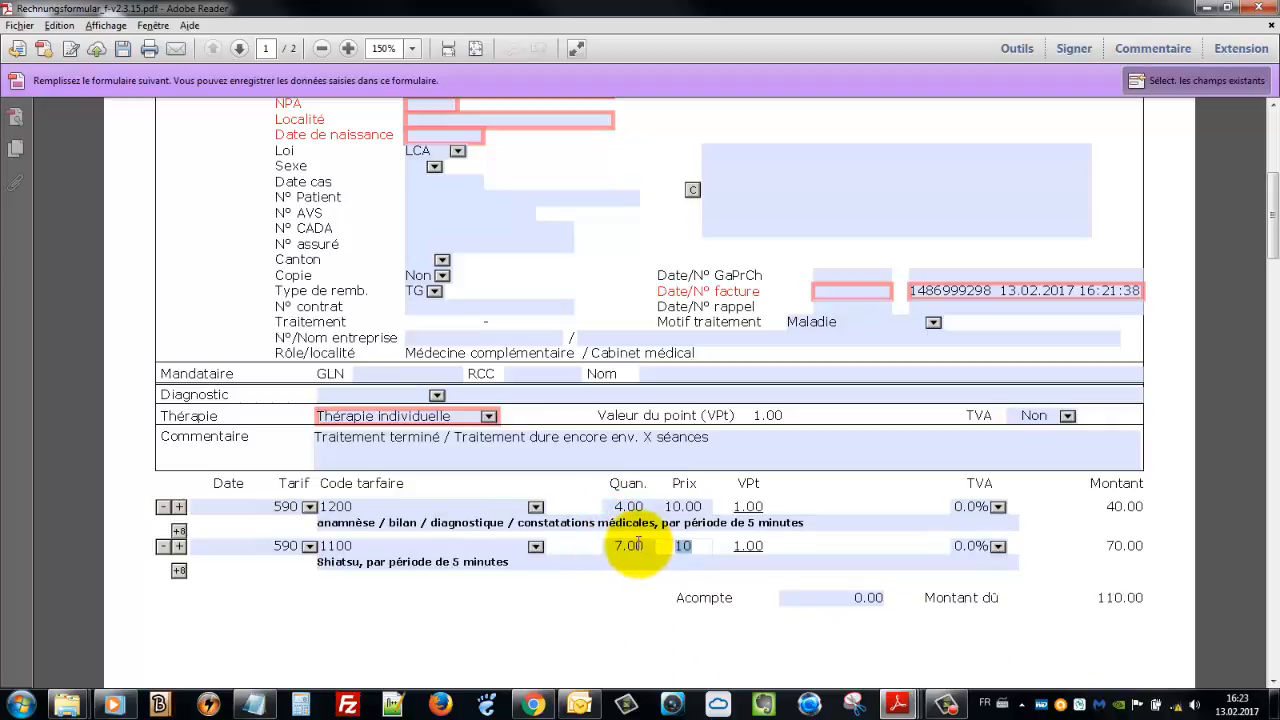
pyautogui.click(628, 545)
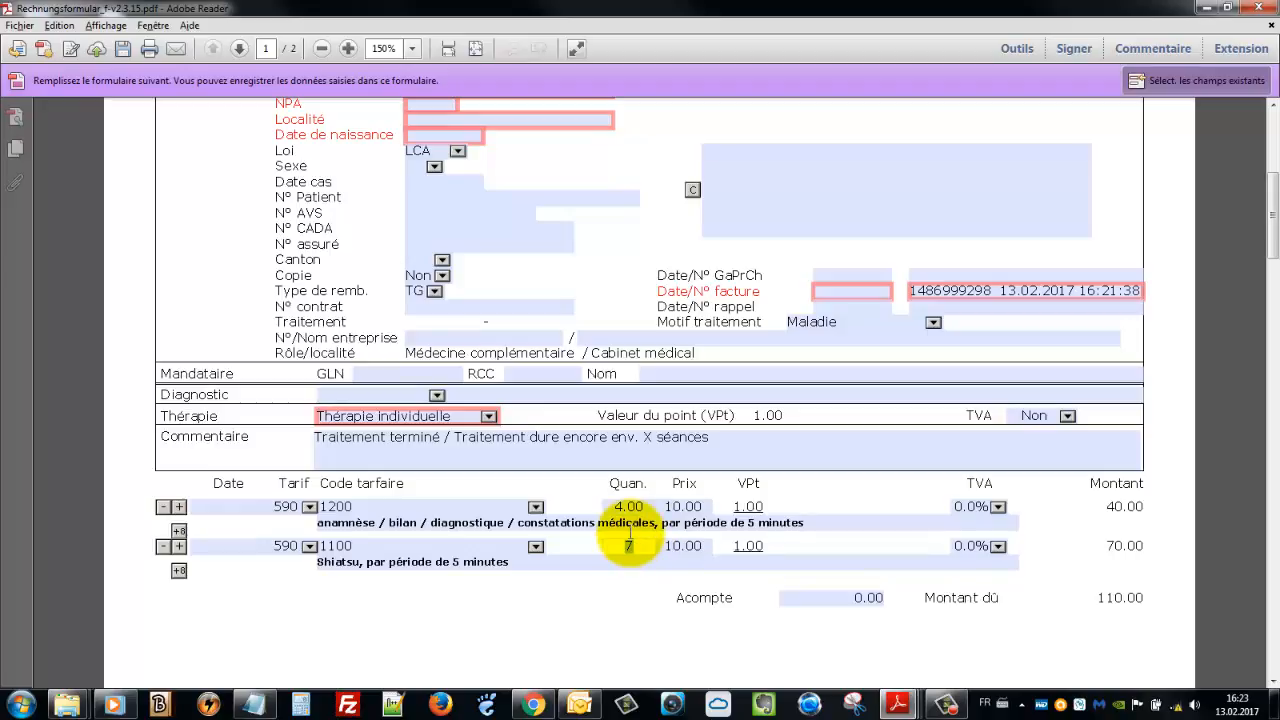
pyautogui.write('8')
pyautogui.press('Tab')
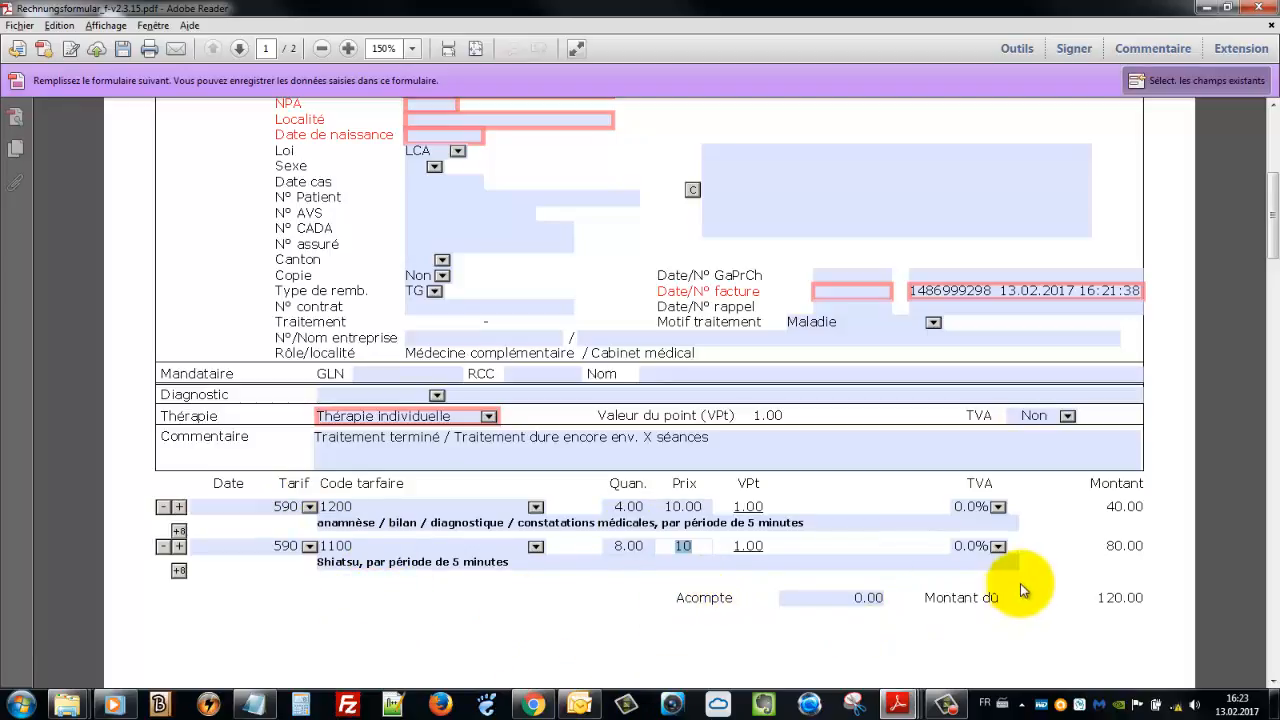
pyautogui.click(228, 507)
pyautogui.scroll(1, 790, 622)
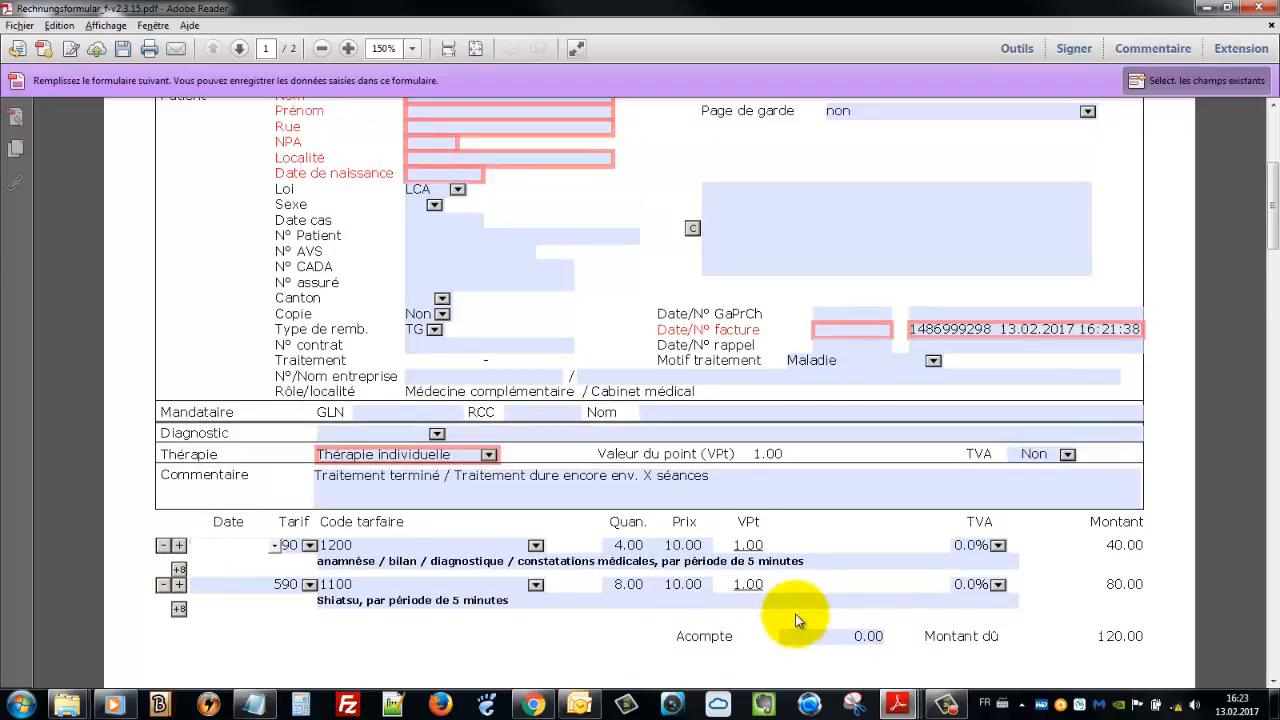
pyautogui.scroll(1, 797, 620)
pyautogui.scroll(3, 793, 604)
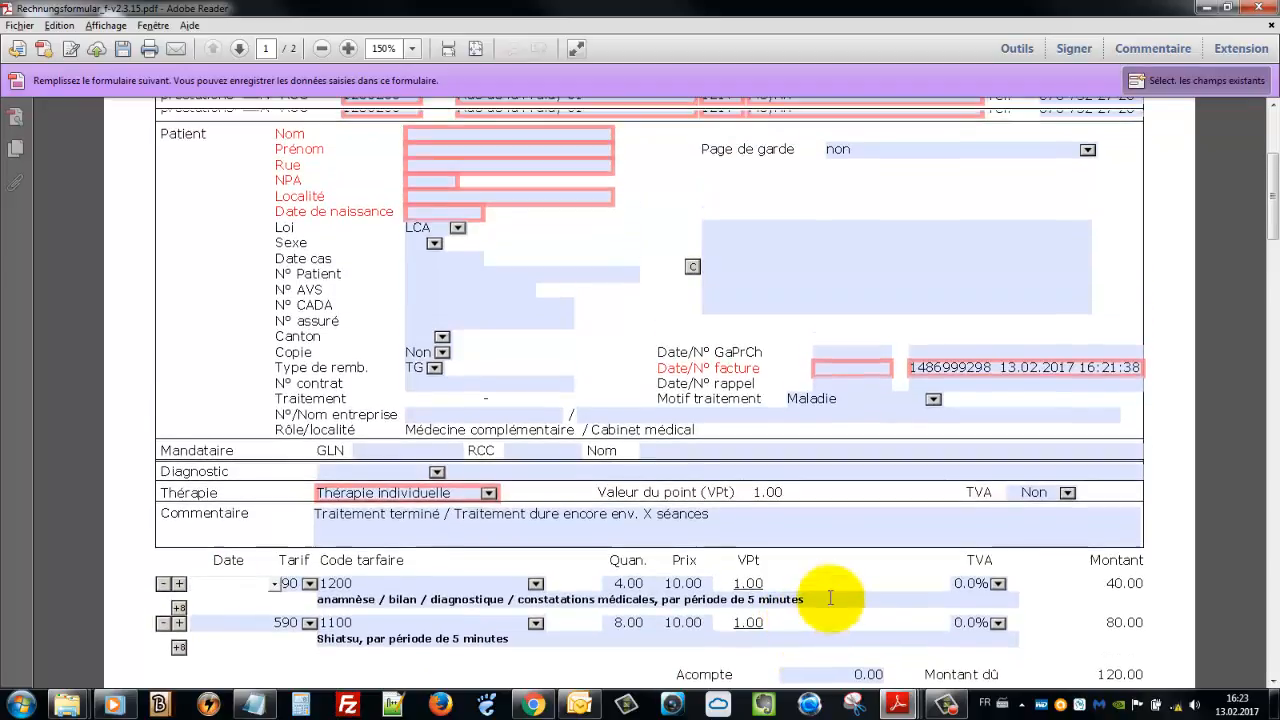
pyautogui.scroll(3, 829, 596)
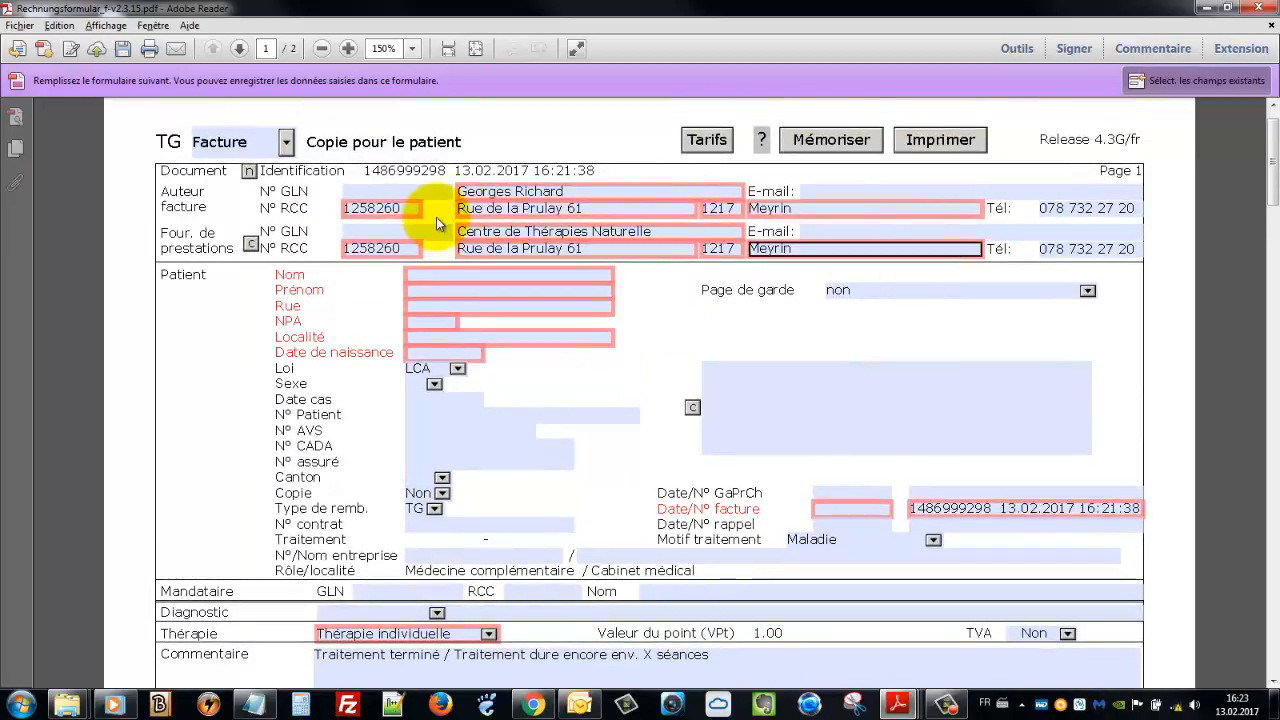
pyautogui.scroll(1, 436, 222)
pyautogui.click(362, 234)
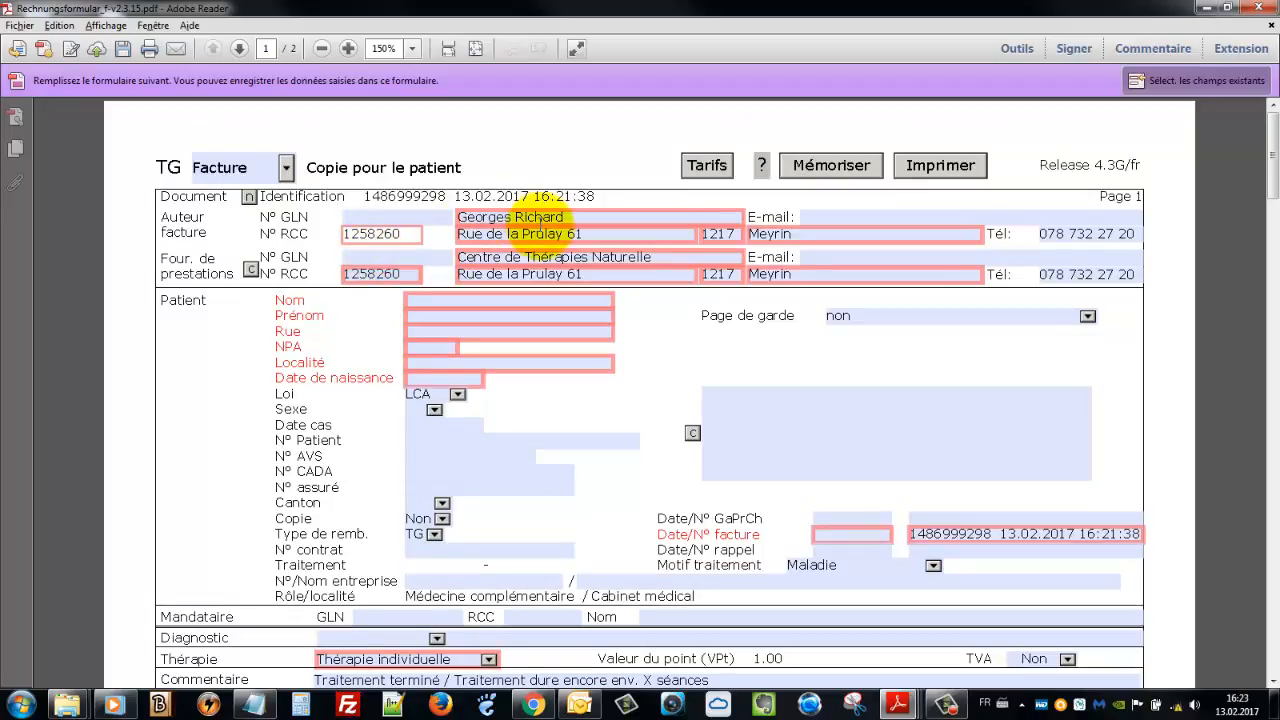
pyautogui.click(525, 234)
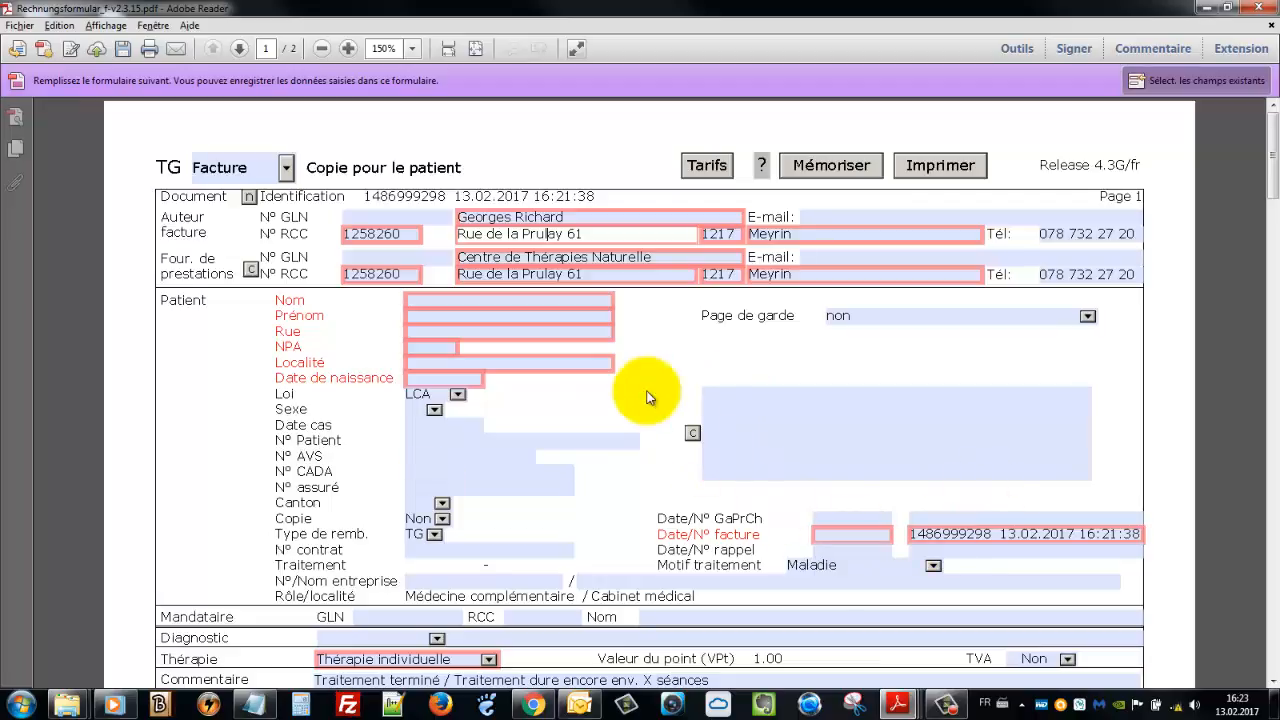
pyautogui.scroll(-3, 646, 397)
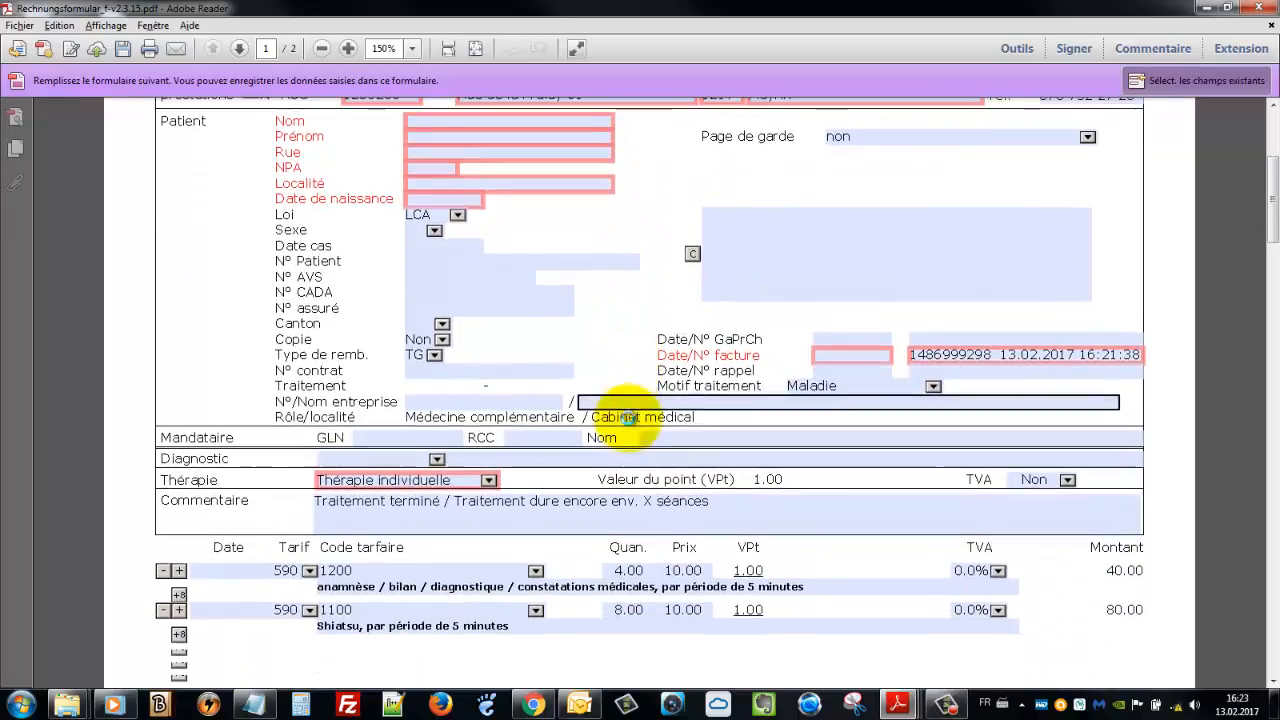
pyautogui.scroll(-1, 640, 418)
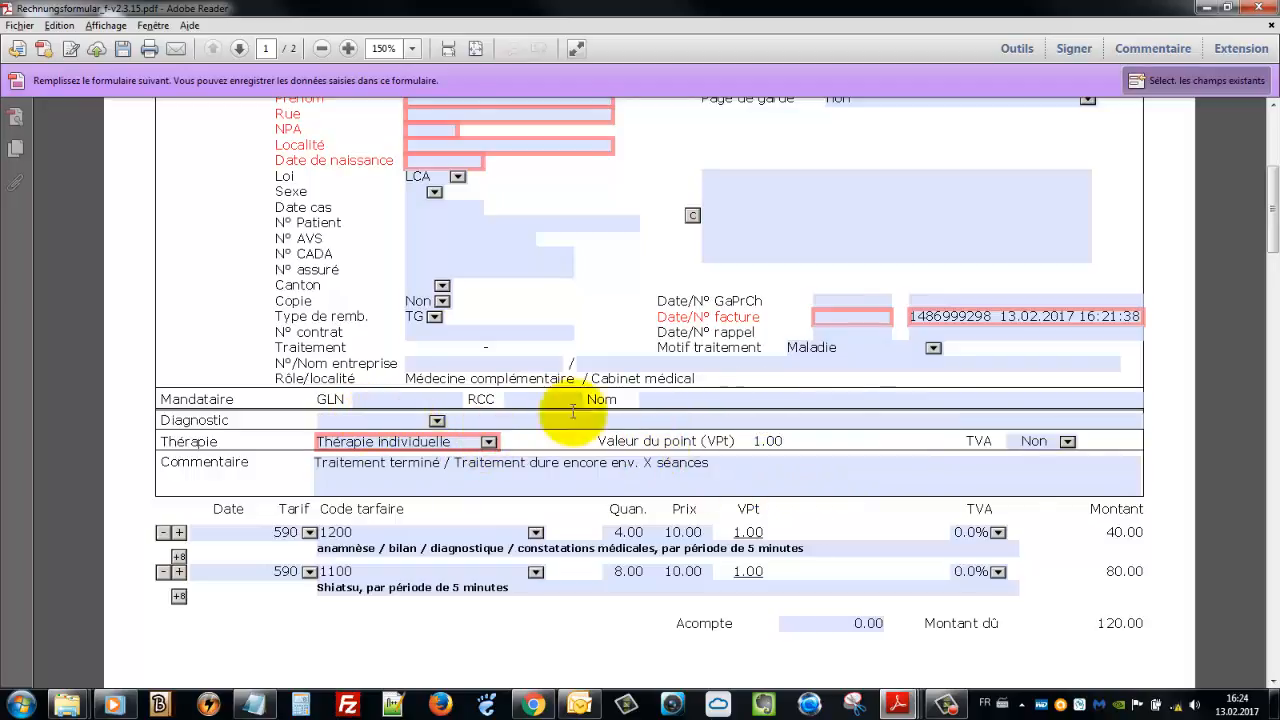
pyautogui.scroll(1, 1143, 229)
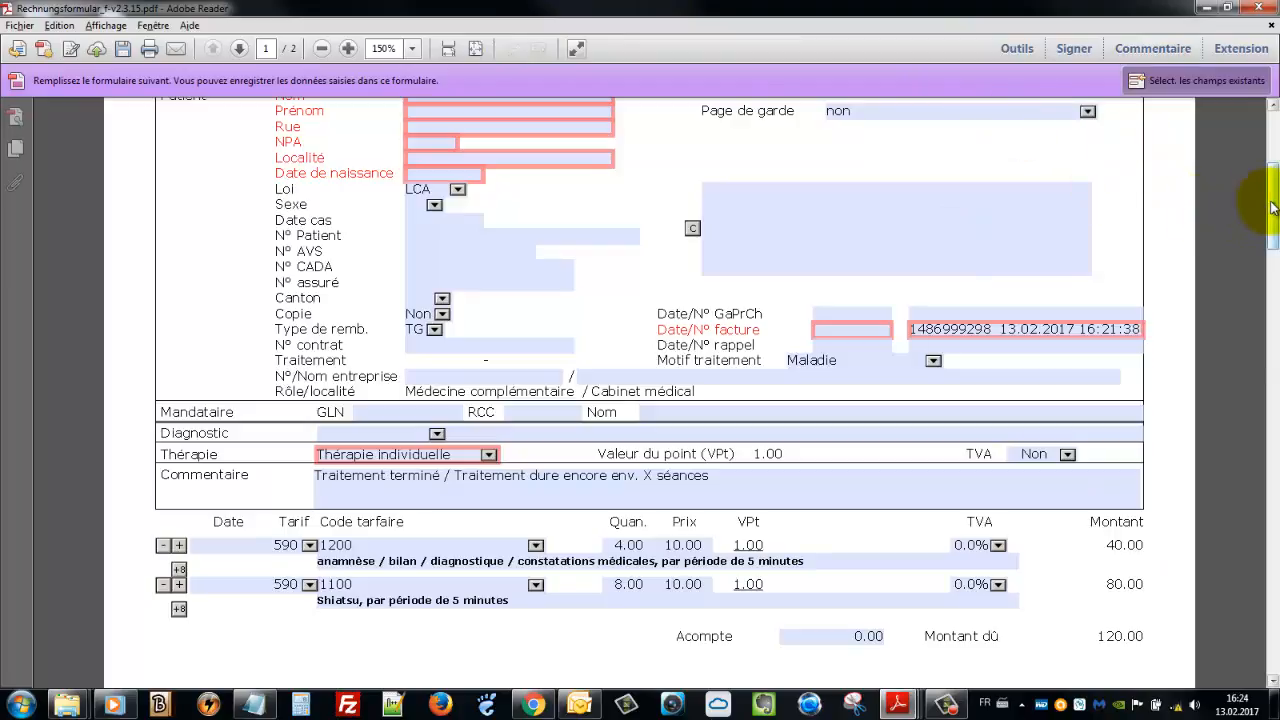
pyautogui.moveTo(1262, 200); pyautogui.dragTo(1271, 125)
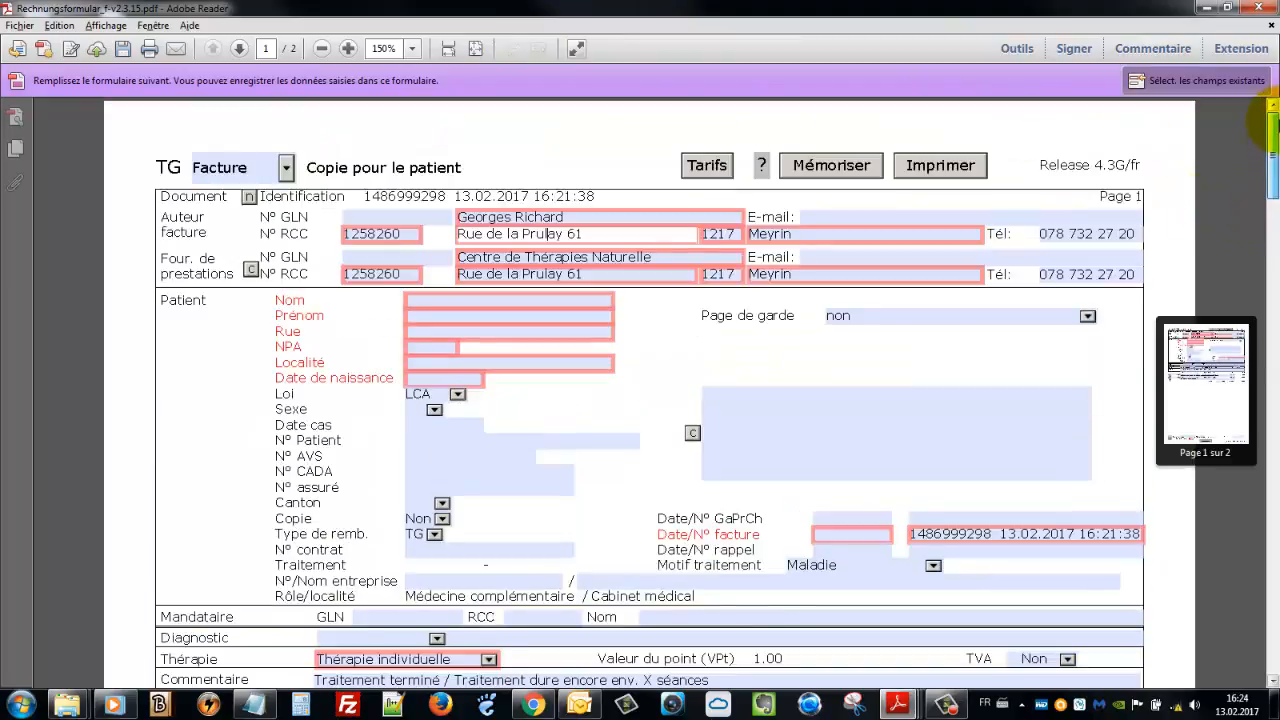
# Save the filled form as FACTURE BASE AVEC PRIX, replacing the existing file
pyautogui.click(823, 170)
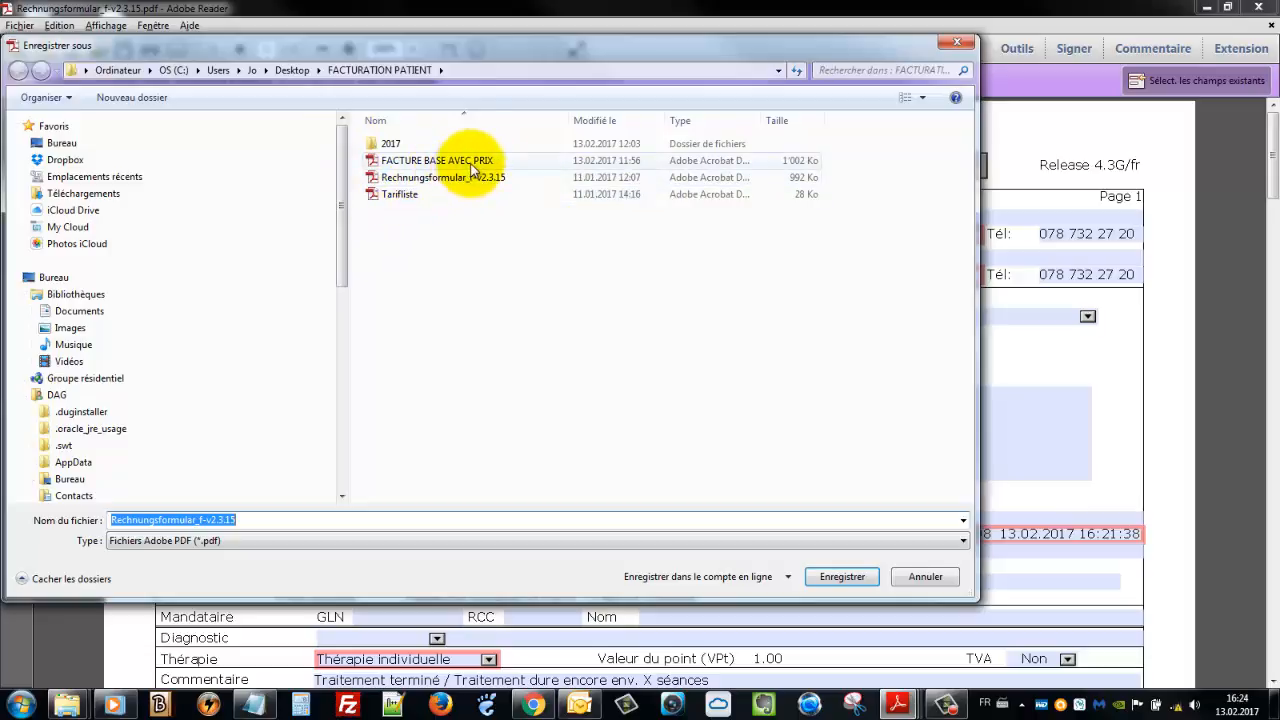
pyautogui.click(470, 163)
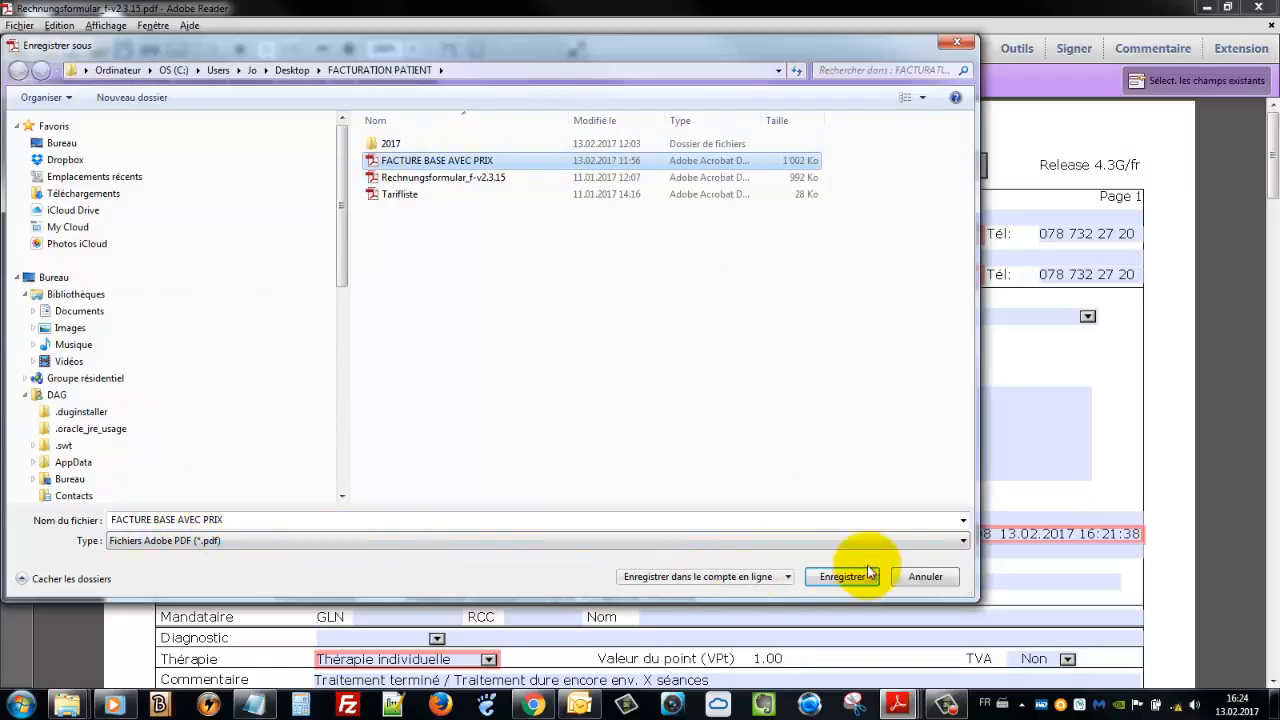
pyautogui.click(925, 577)
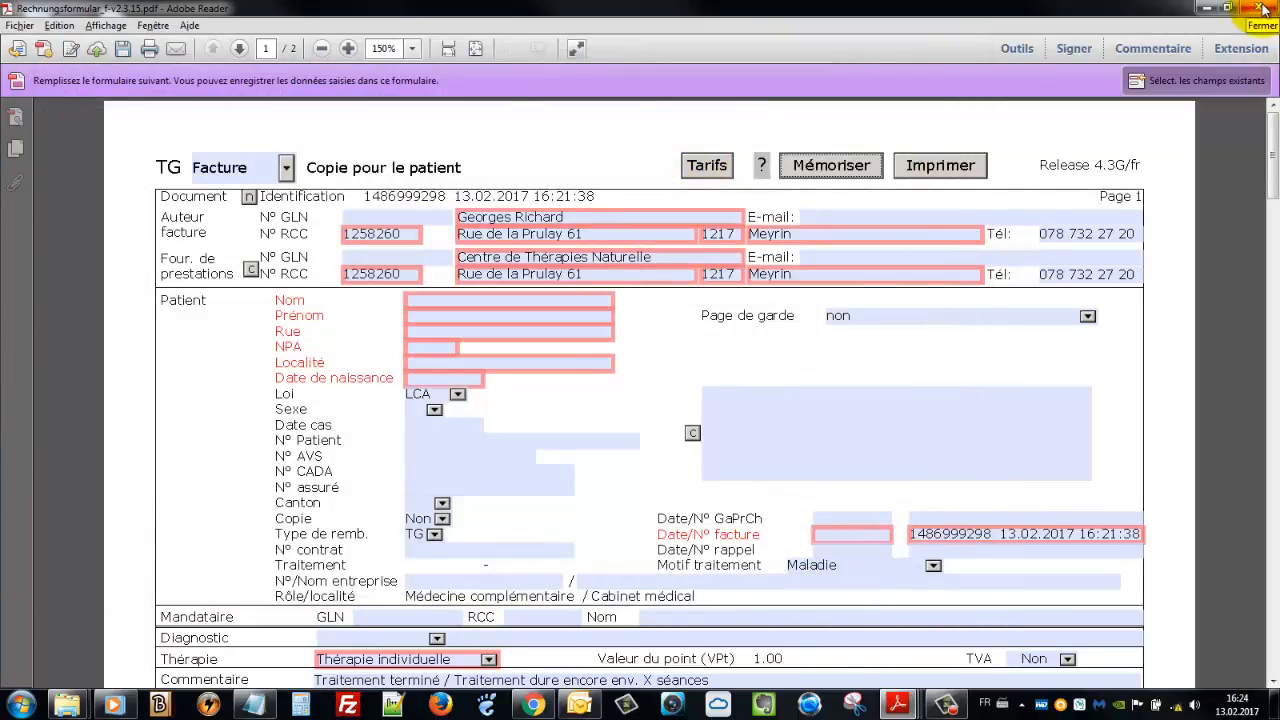
# Close Reader and try deleting Rechnungsformular_f-v2.3.15, abandoning it since the file is in use
pyautogui.click(1262, 8)
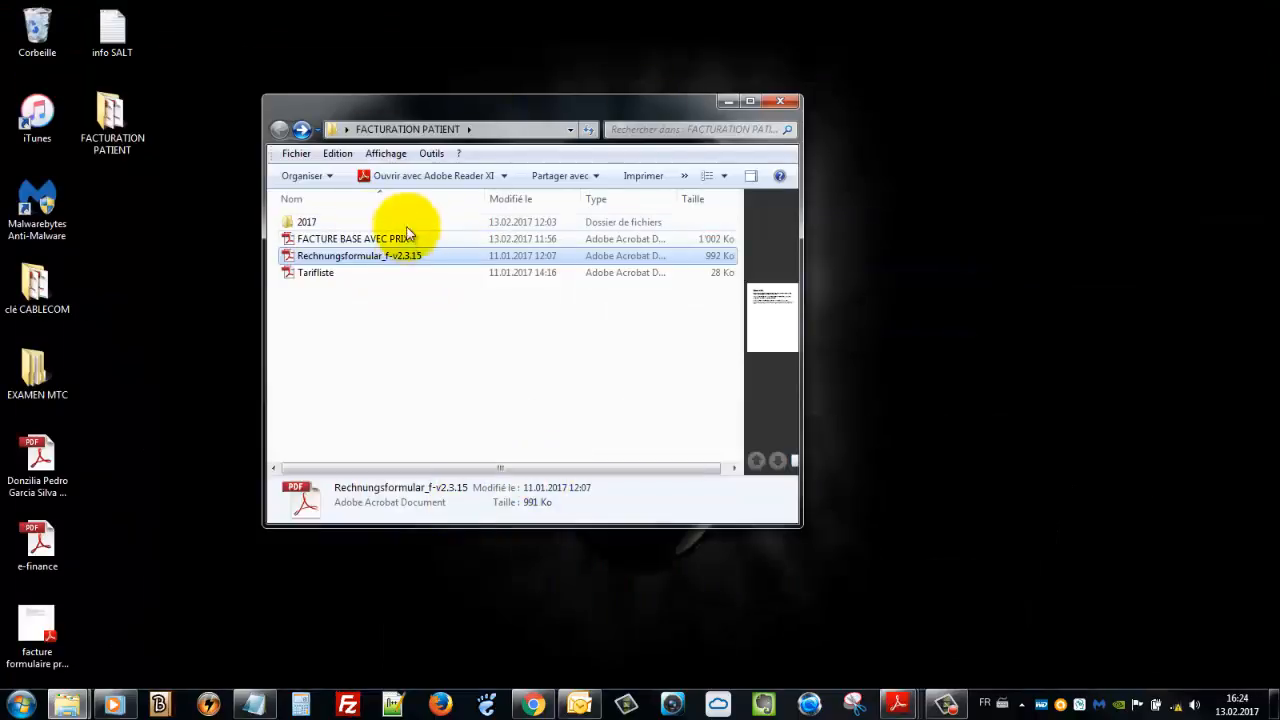
pyautogui.click(318, 225)
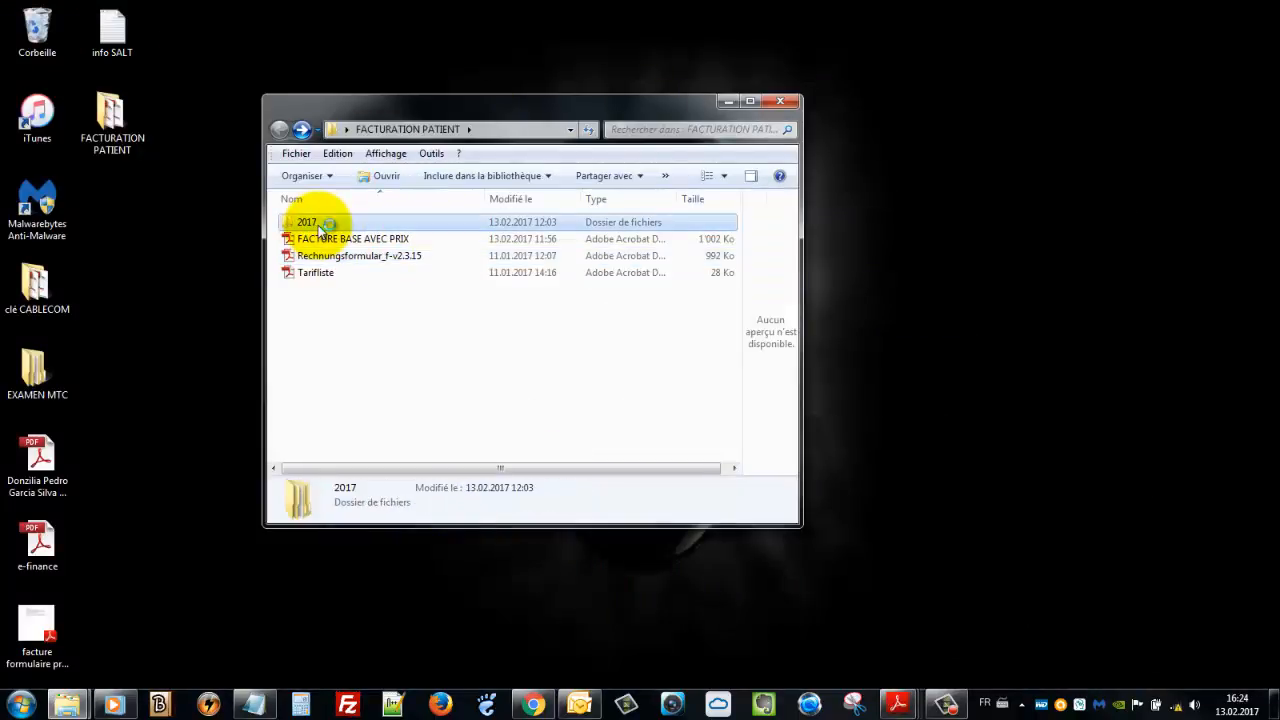
pyautogui.click(345, 238)
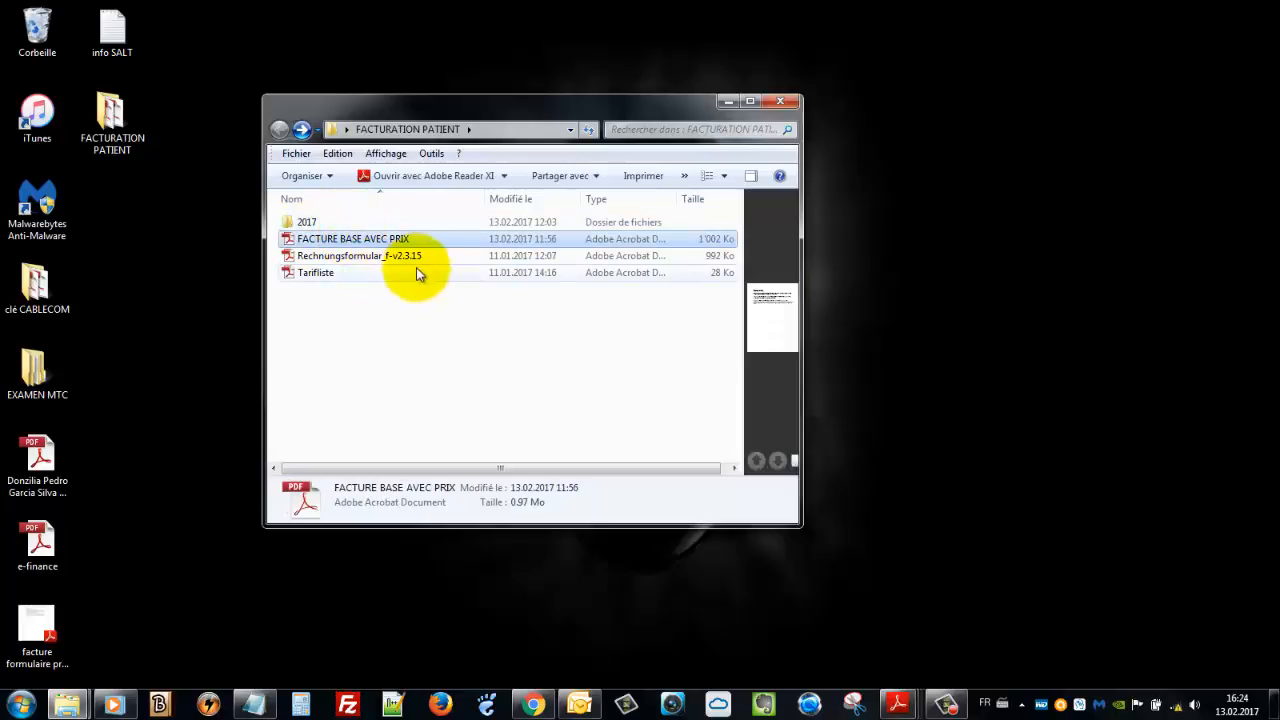
pyautogui.click(369, 256)
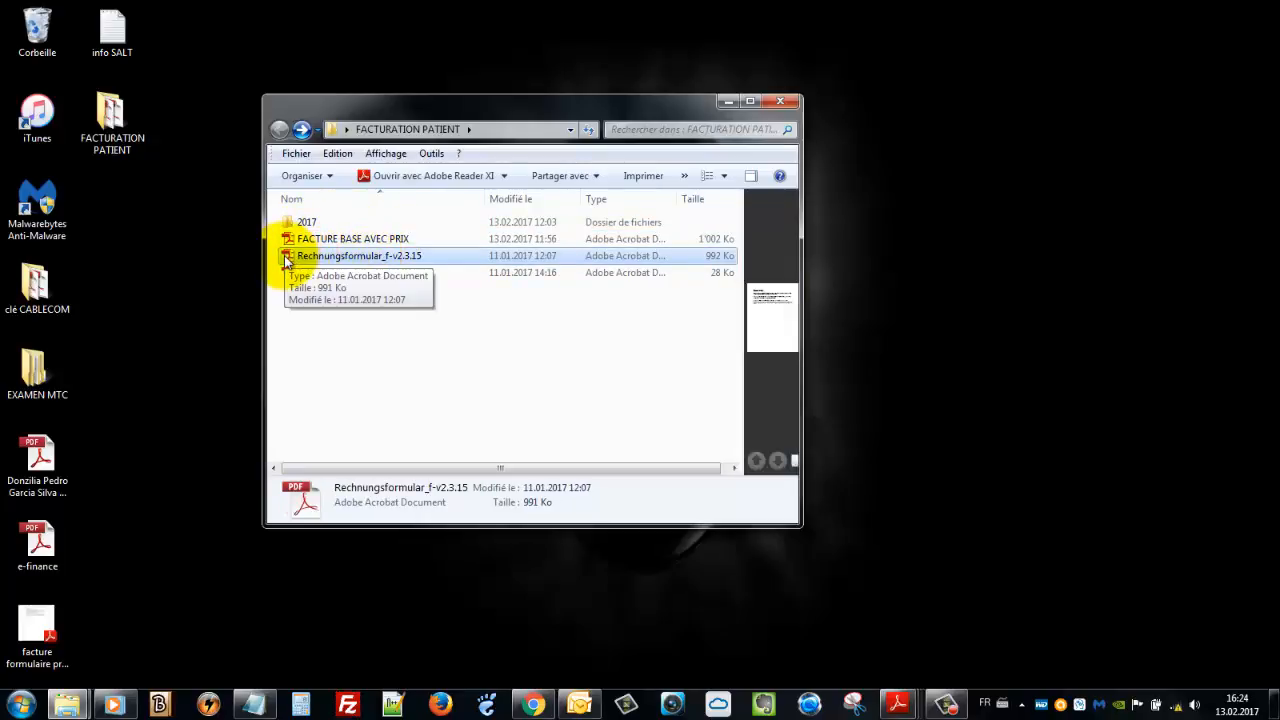
pyautogui.moveTo(286, 262); pyautogui.dragTo(37, 57)
pyautogui.moveTo(37, 50); pyautogui.dragTo(40, 55)
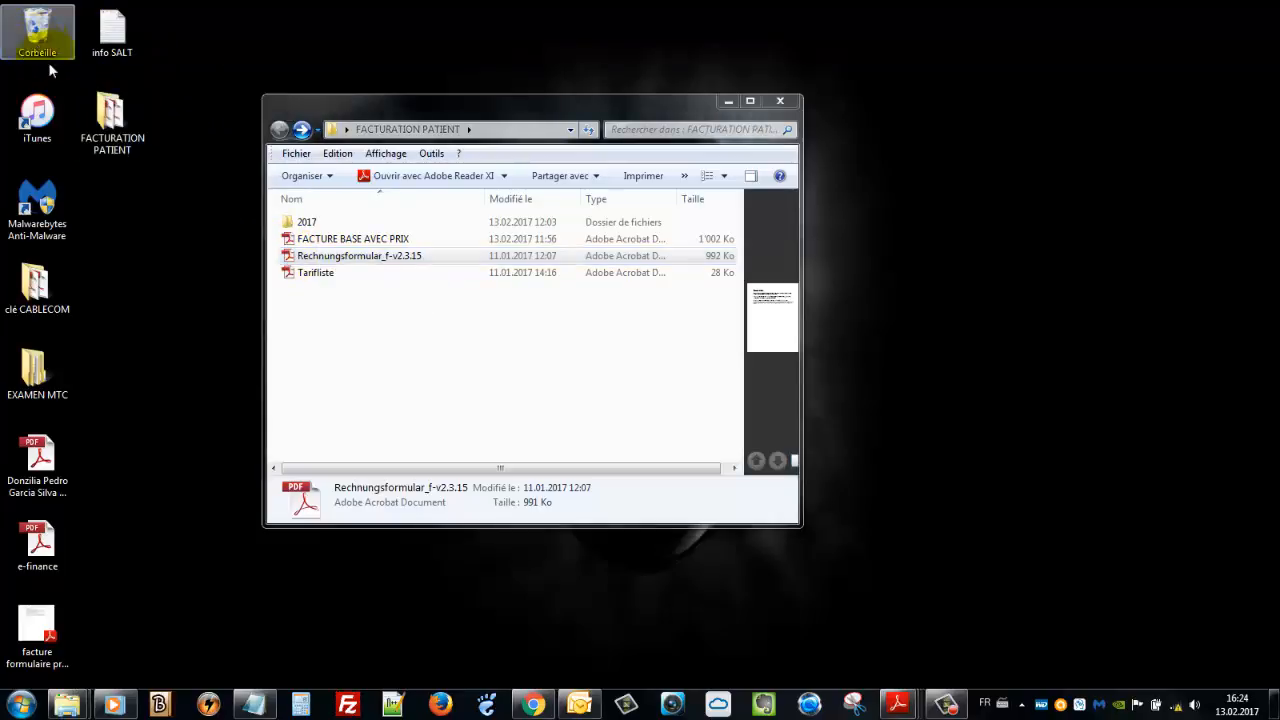
pyautogui.click(700, 435)
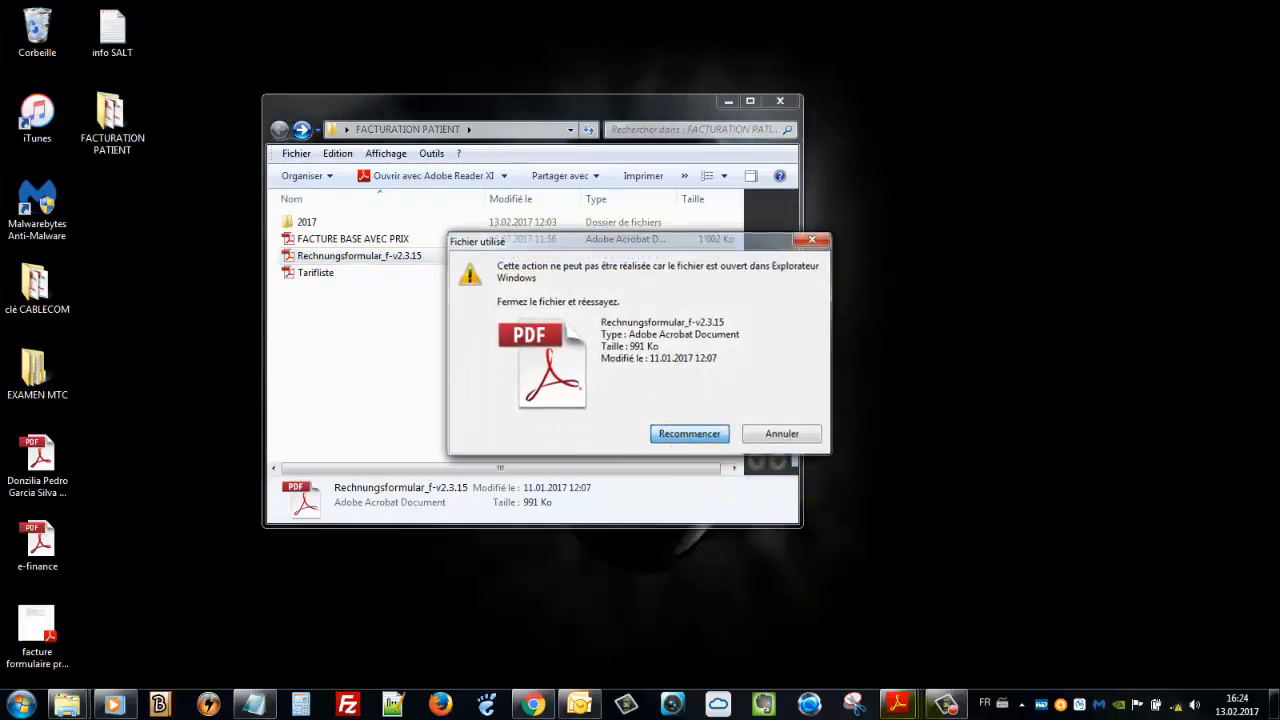
pyautogui.click(783, 434)
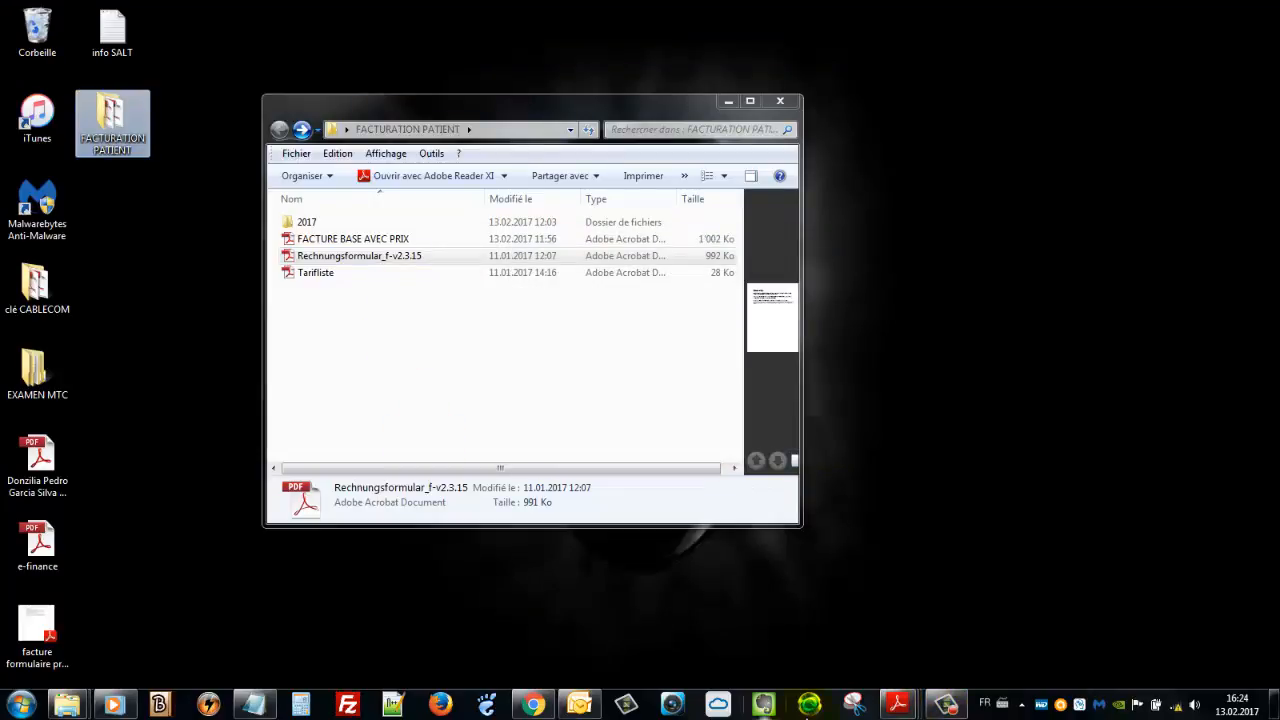
# Close the still-open Rechnungsformular document without saving its changes
pyautogui.moveTo(912, 708)
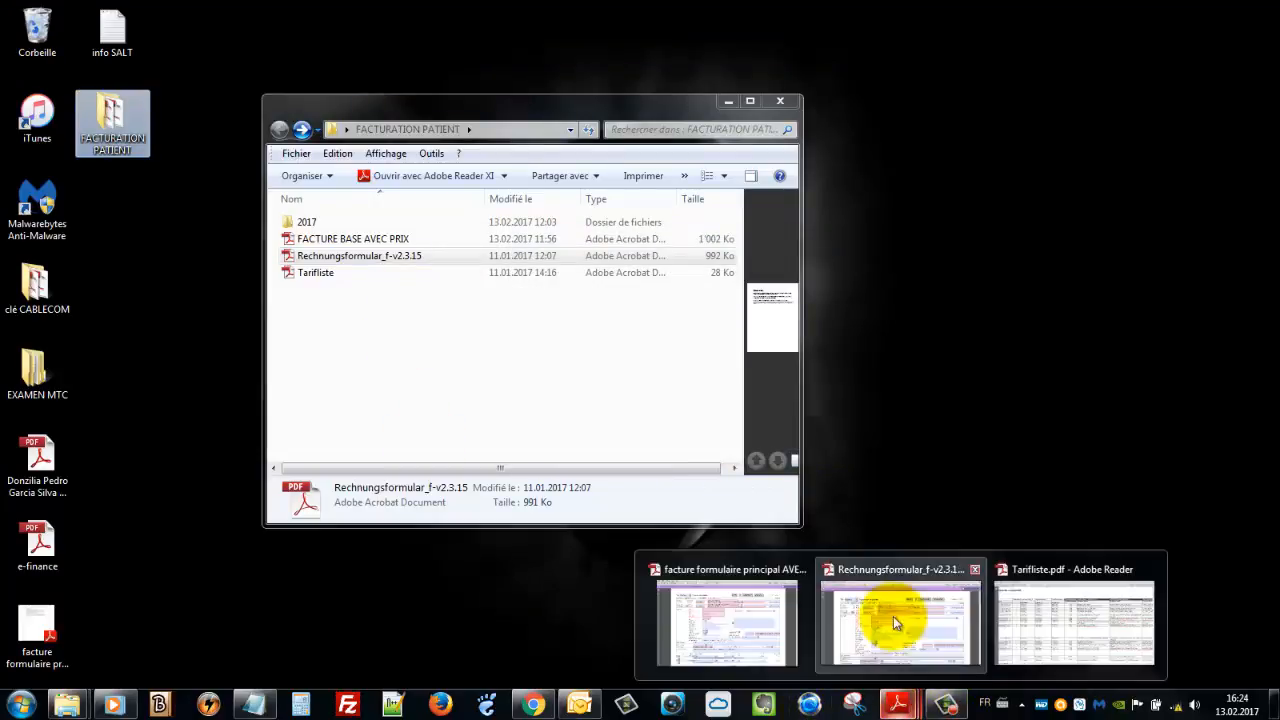
pyautogui.moveTo(976, 571)
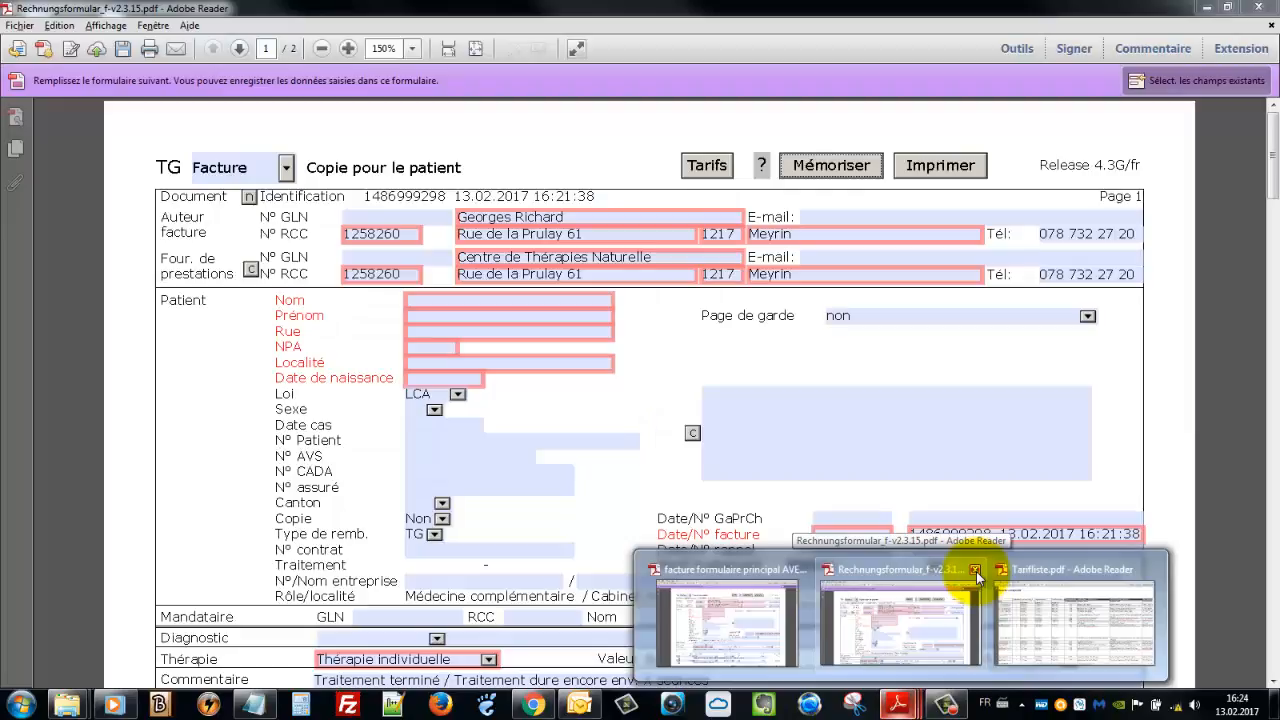
pyautogui.click(976, 569)
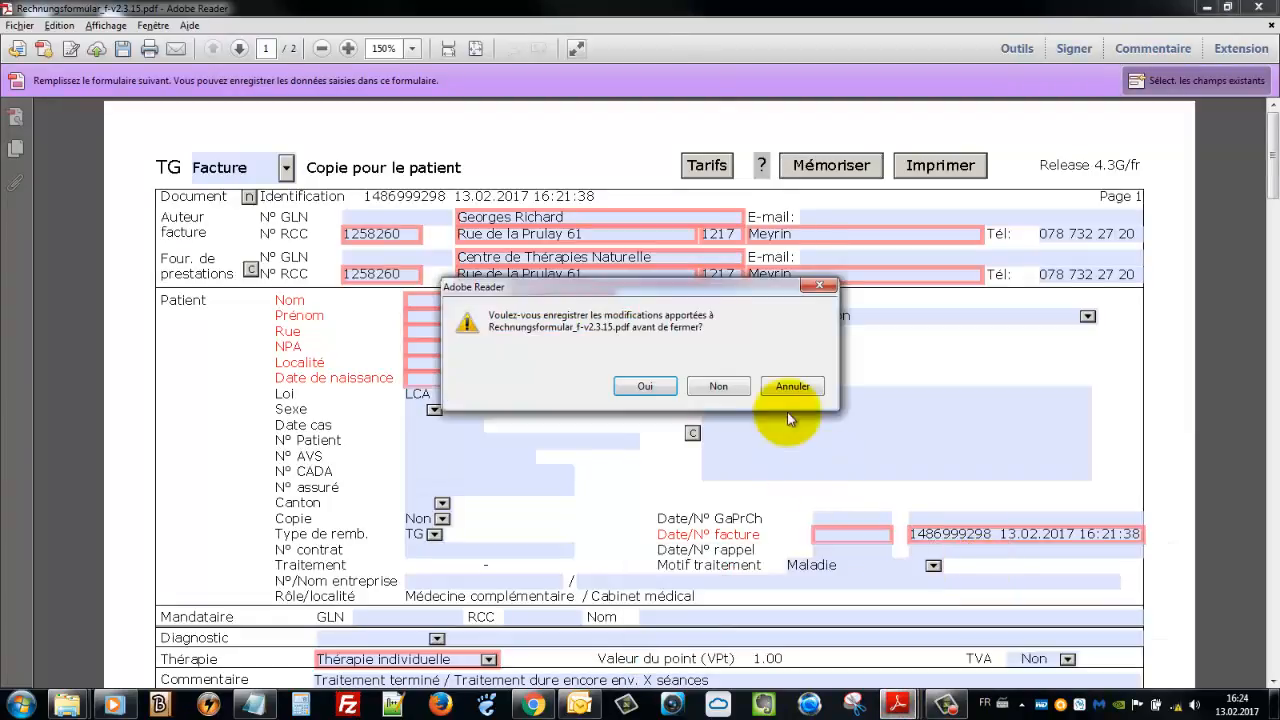
pyautogui.click(718, 388)
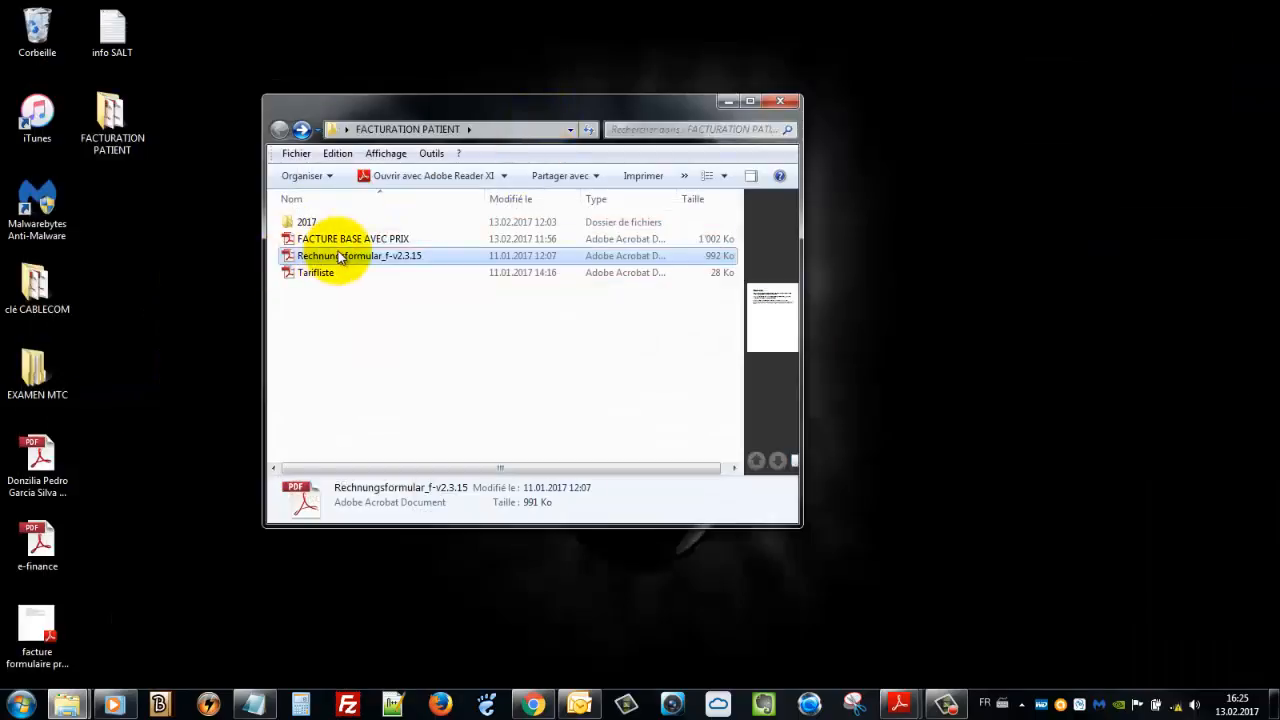
# Move Rechnungsformular_f-v2.3.15 to the recycle bin, leaving 2017, FACTURE BASE AVEC PRIX and Tarifliste
pyautogui.click(318, 240)
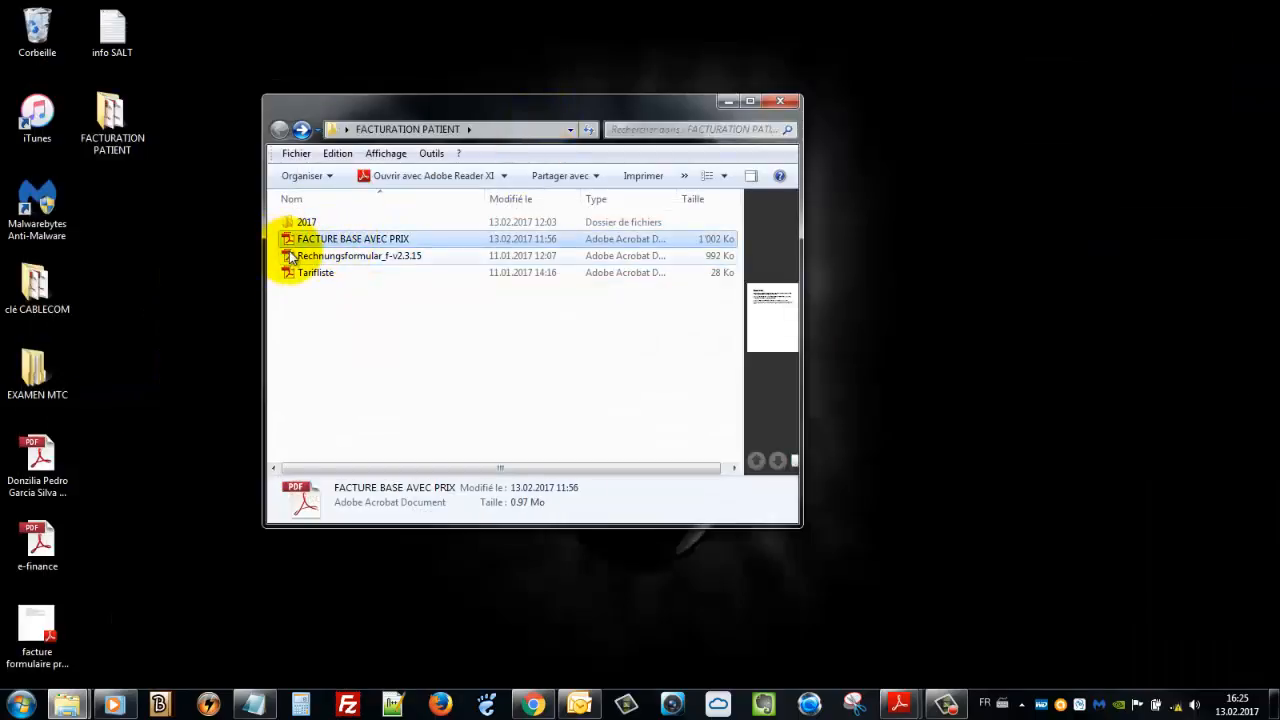
pyautogui.click(288, 257)
pyautogui.moveTo(289, 256); pyautogui.dragTo(40, 30)
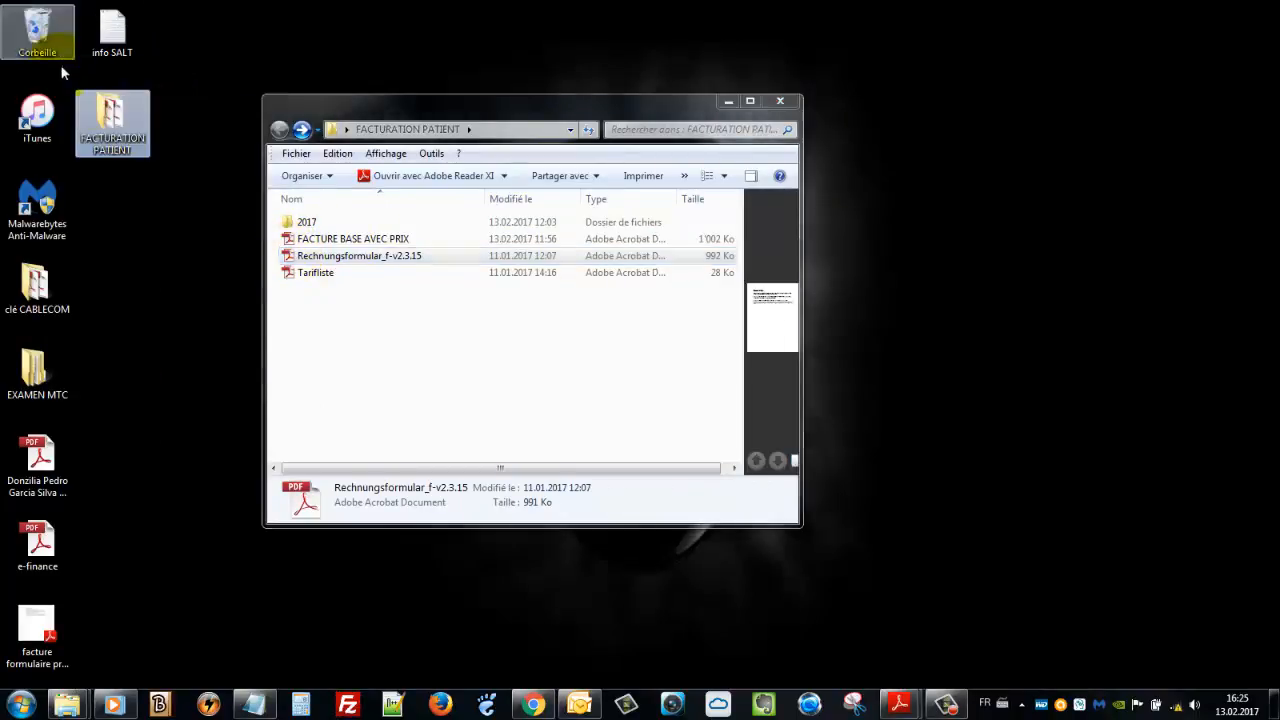
pyautogui.click(380, 241)
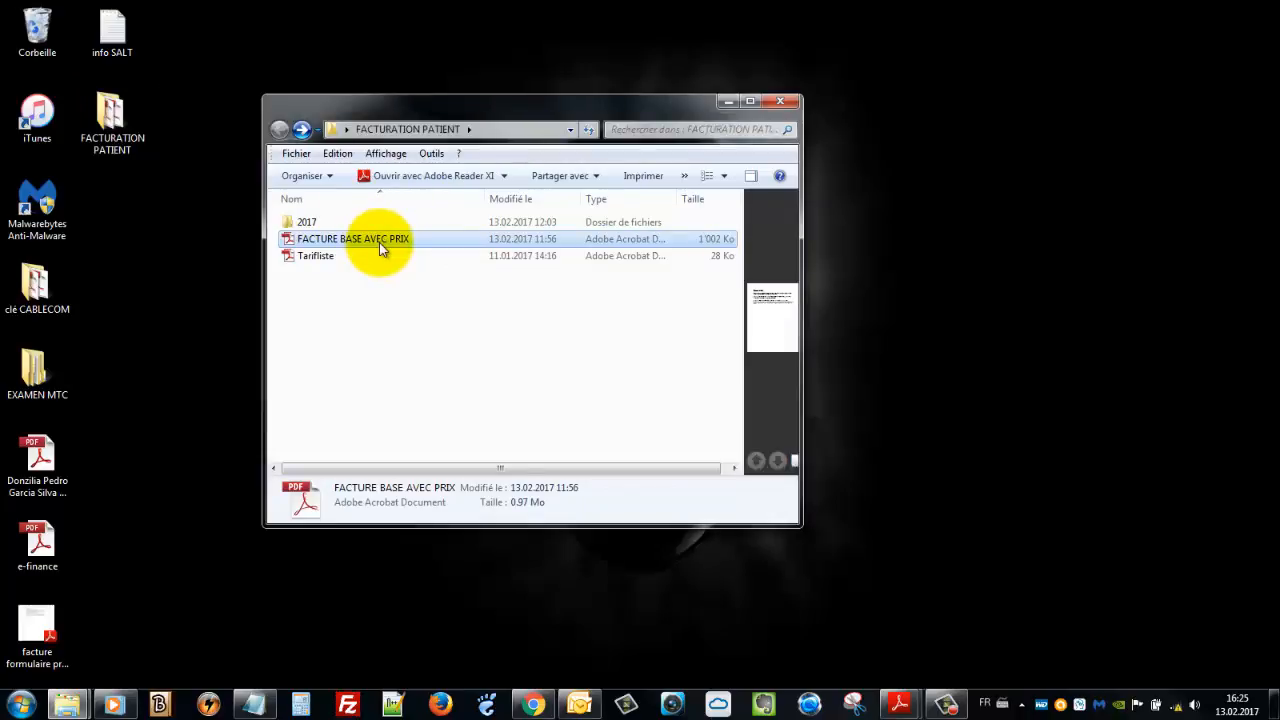
pyautogui.click(322, 258)
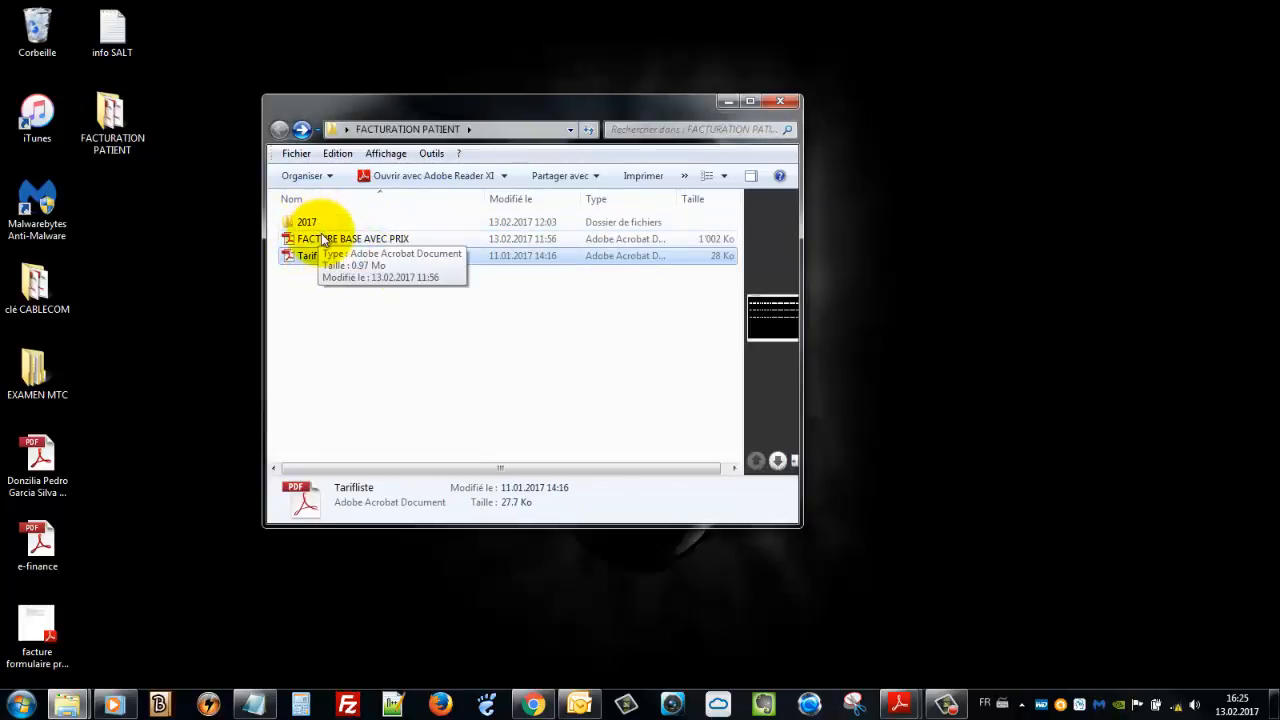
pyautogui.click(338, 244)
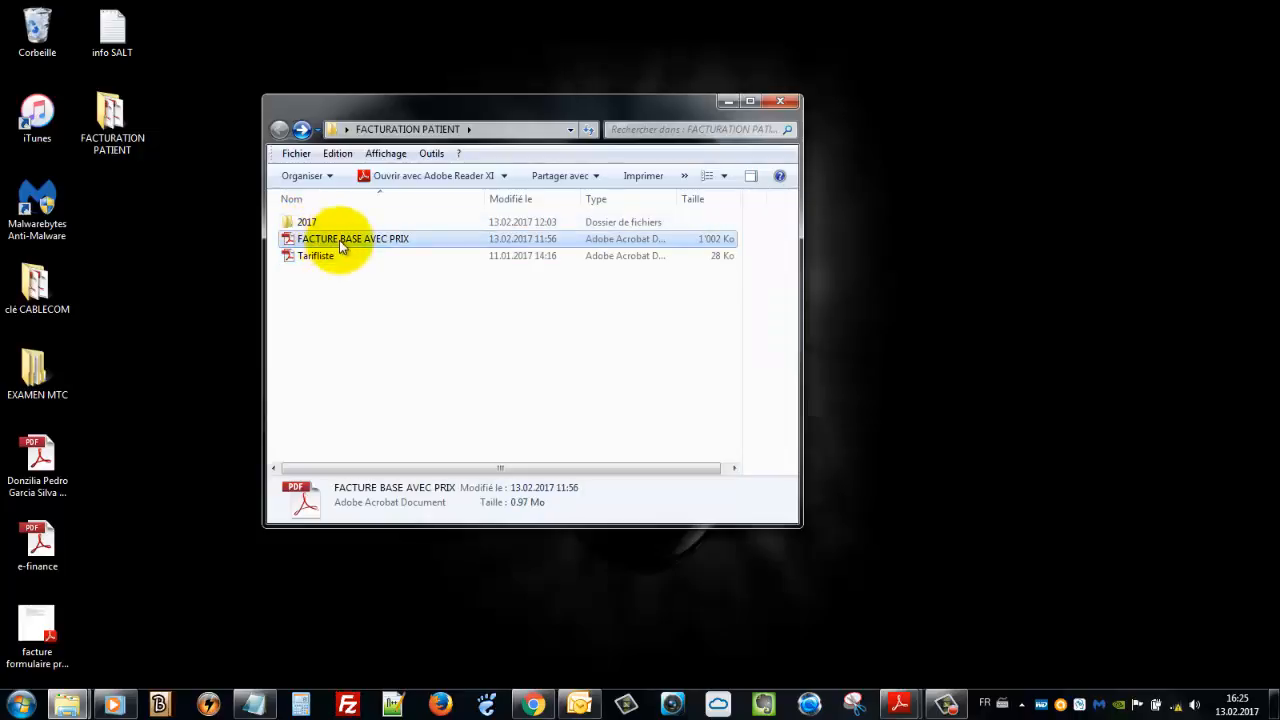
# Open FACTURE BASE AVEC PRIX in Adobe Reader and zoom the page to 150%
pyautogui.doubleClick(343, 245)
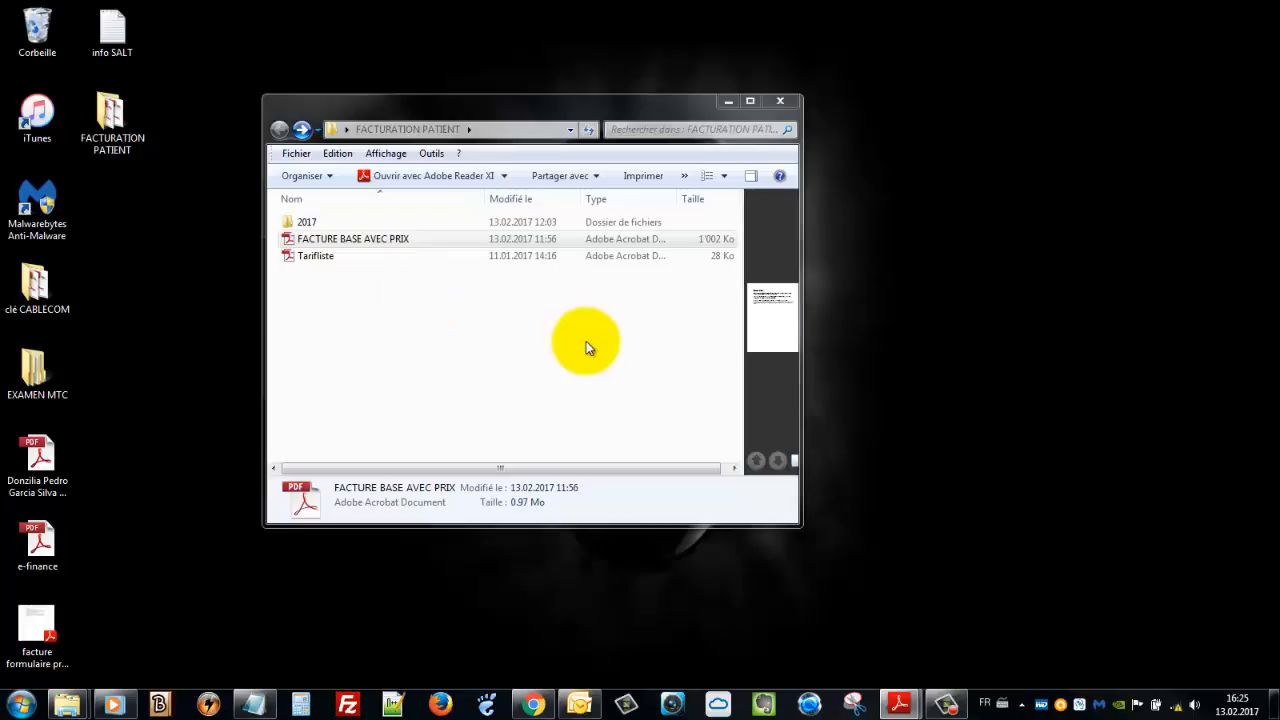
pyautogui.click(372, 241)
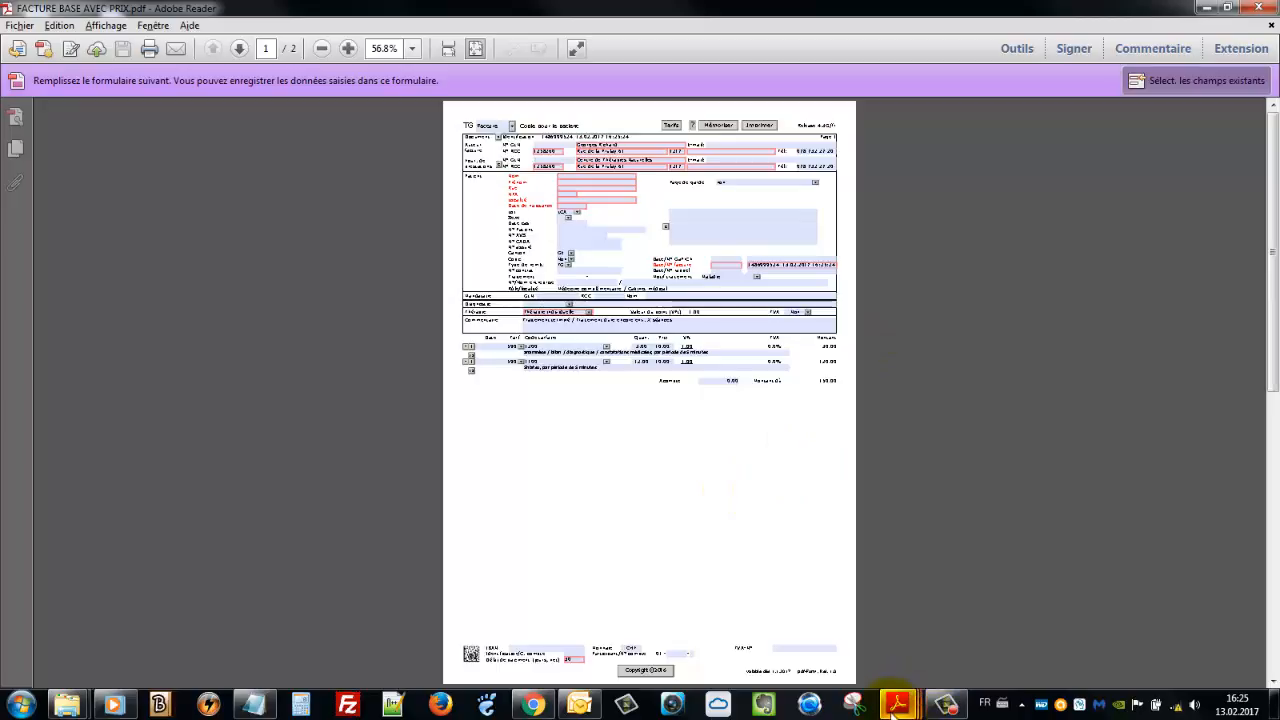
pyautogui.moveTo(892, 706)
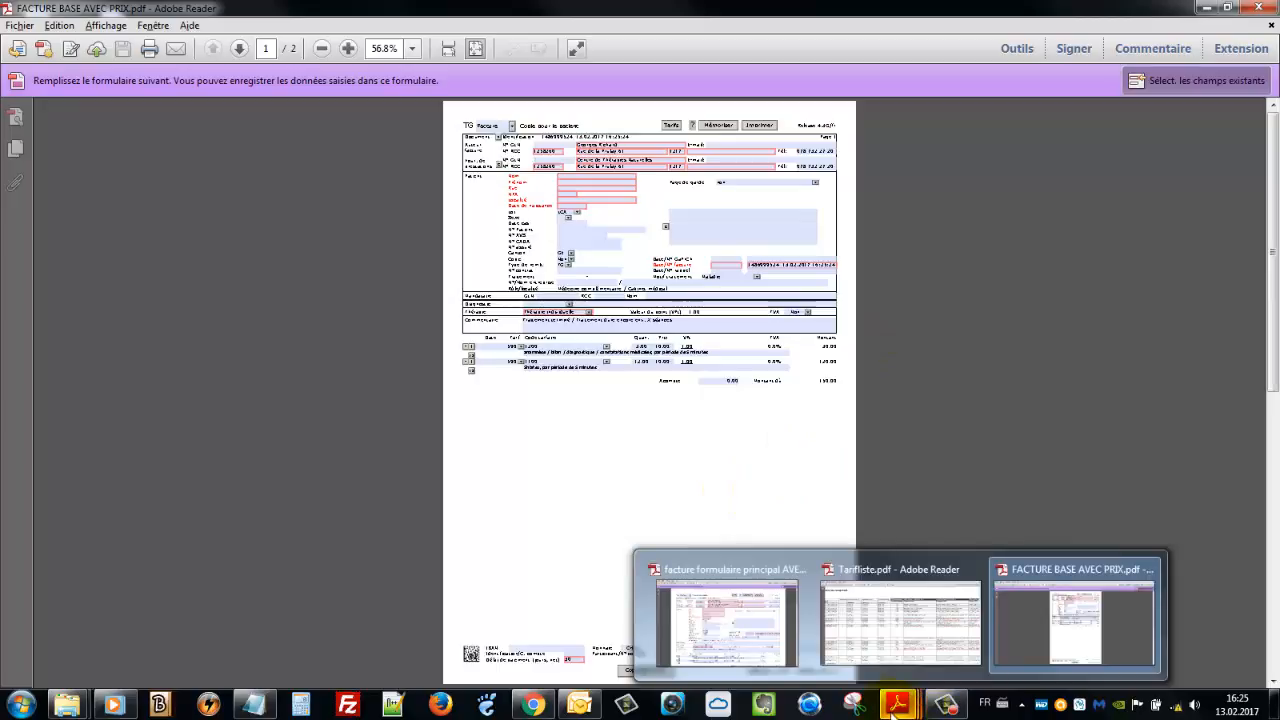
pyautogui.click(1077, 625)
pyautogui.click(413, 49)
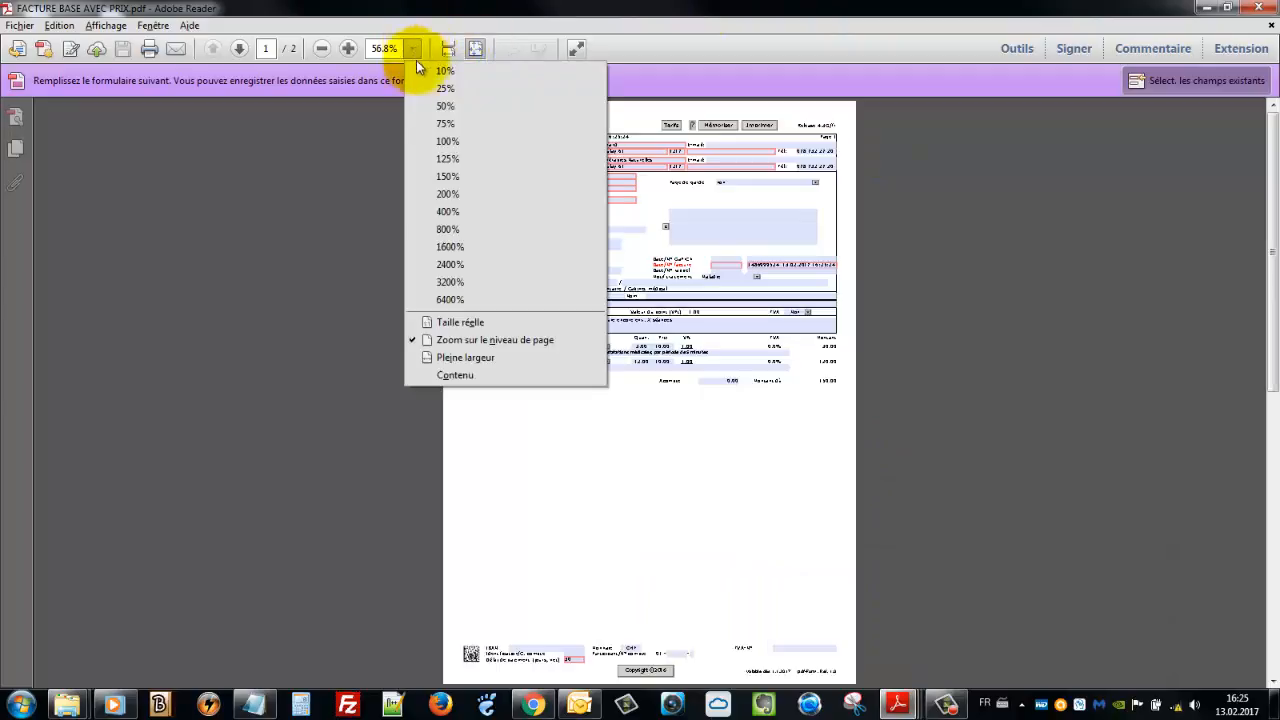
pyautogui.click(461, 178)
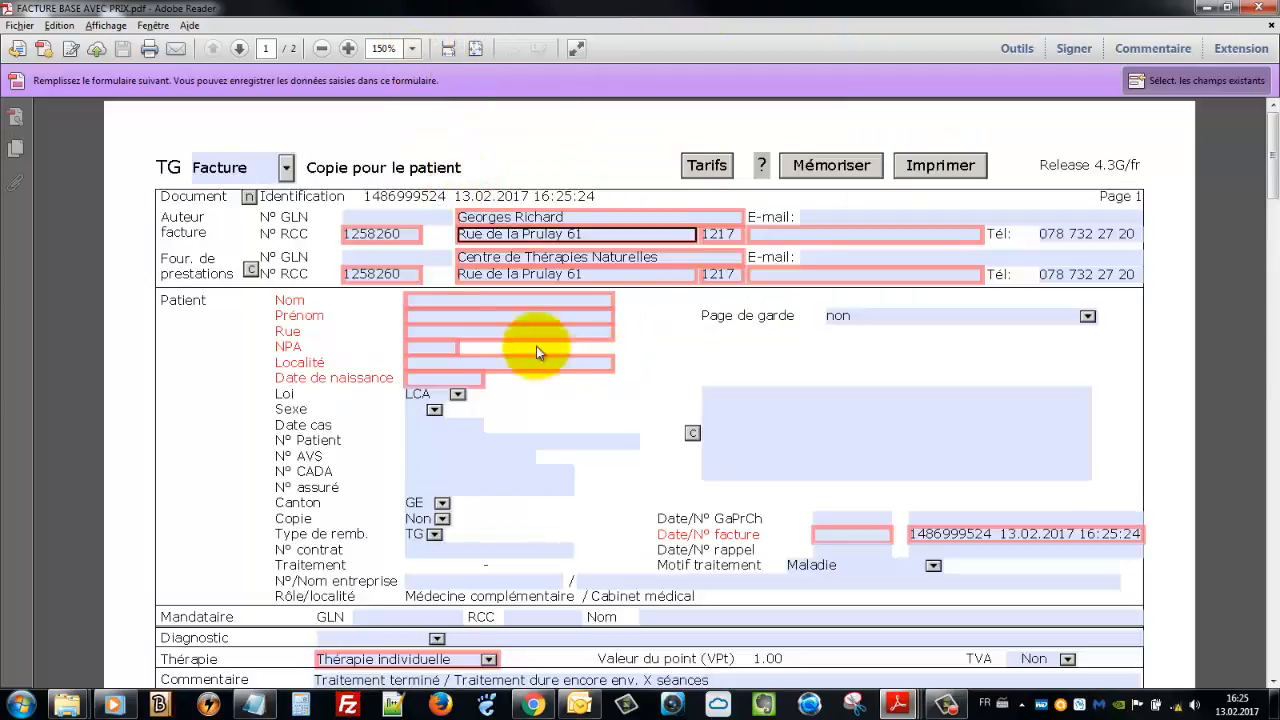
pyautogui.scroll(-1, 623, 443)
pyautogui.scroll(2, 545, 423)
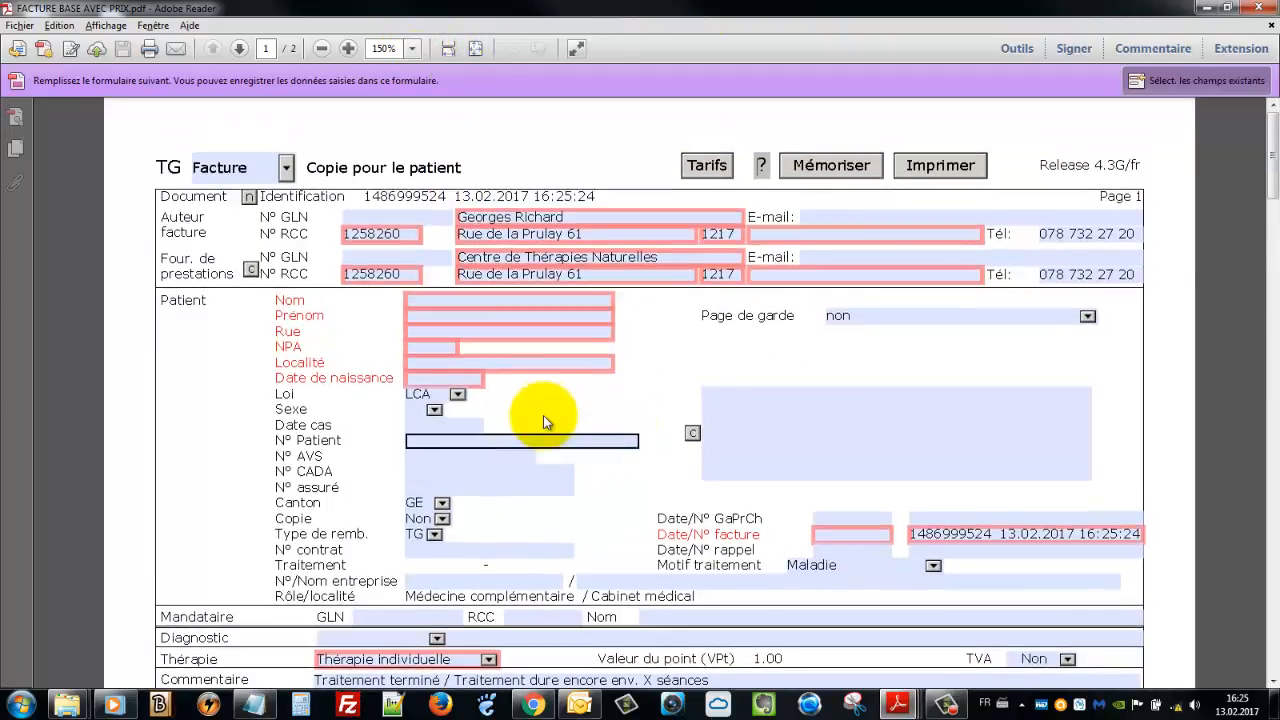
pyautogui.scroll(-3, 546, 416)
pyautogui.scroll(1, 548, 500)
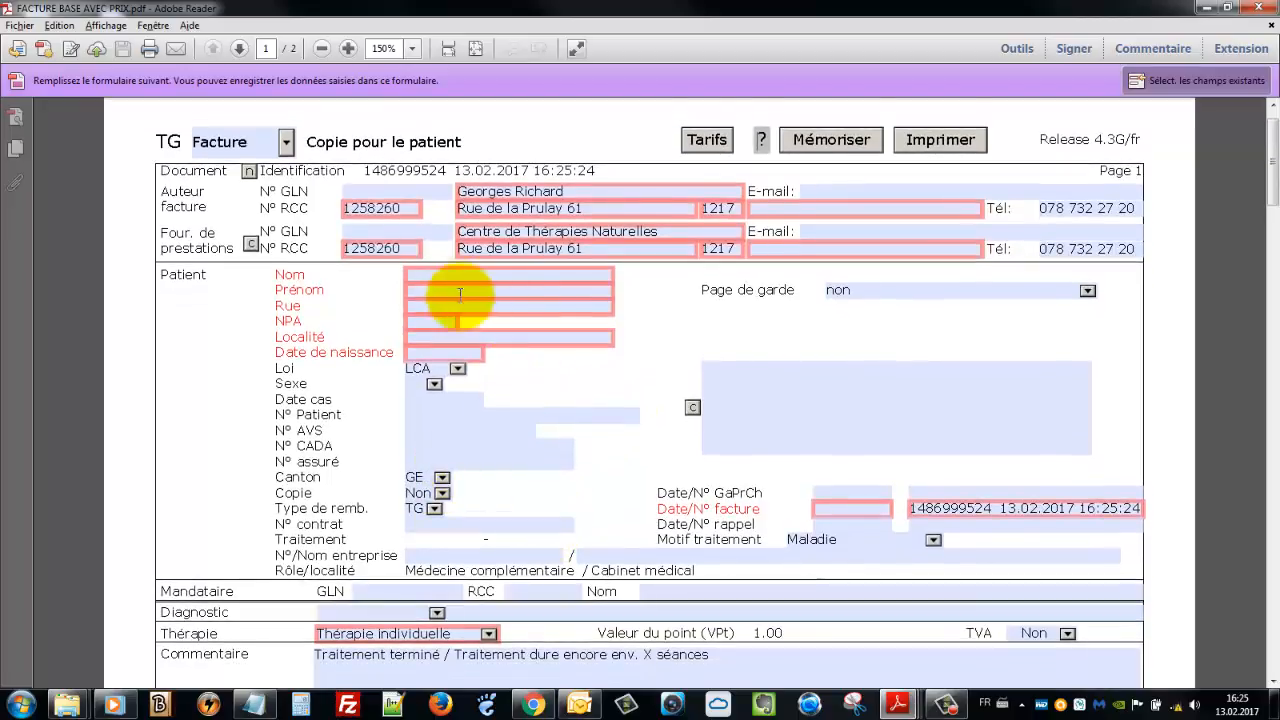
# Fill the Nom, Prénom, Rue, NPA and Localité fields with the patient's name and address
pyautogui.click(419, 275)
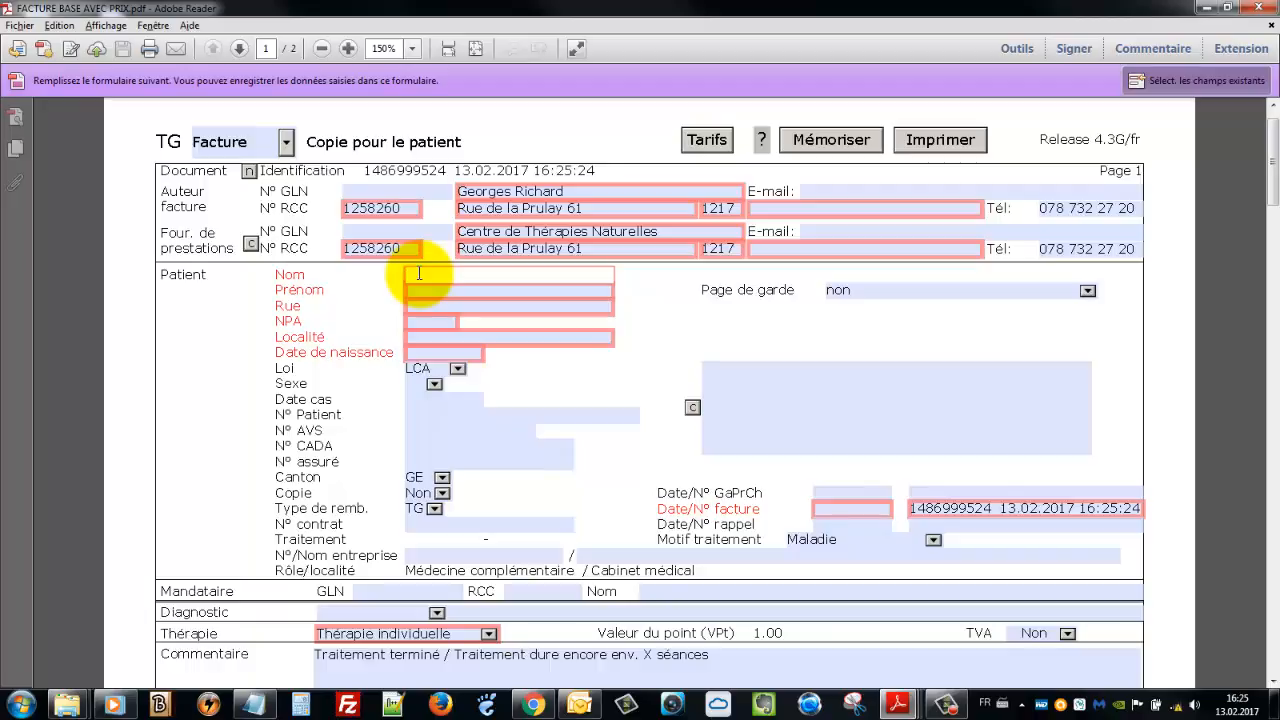
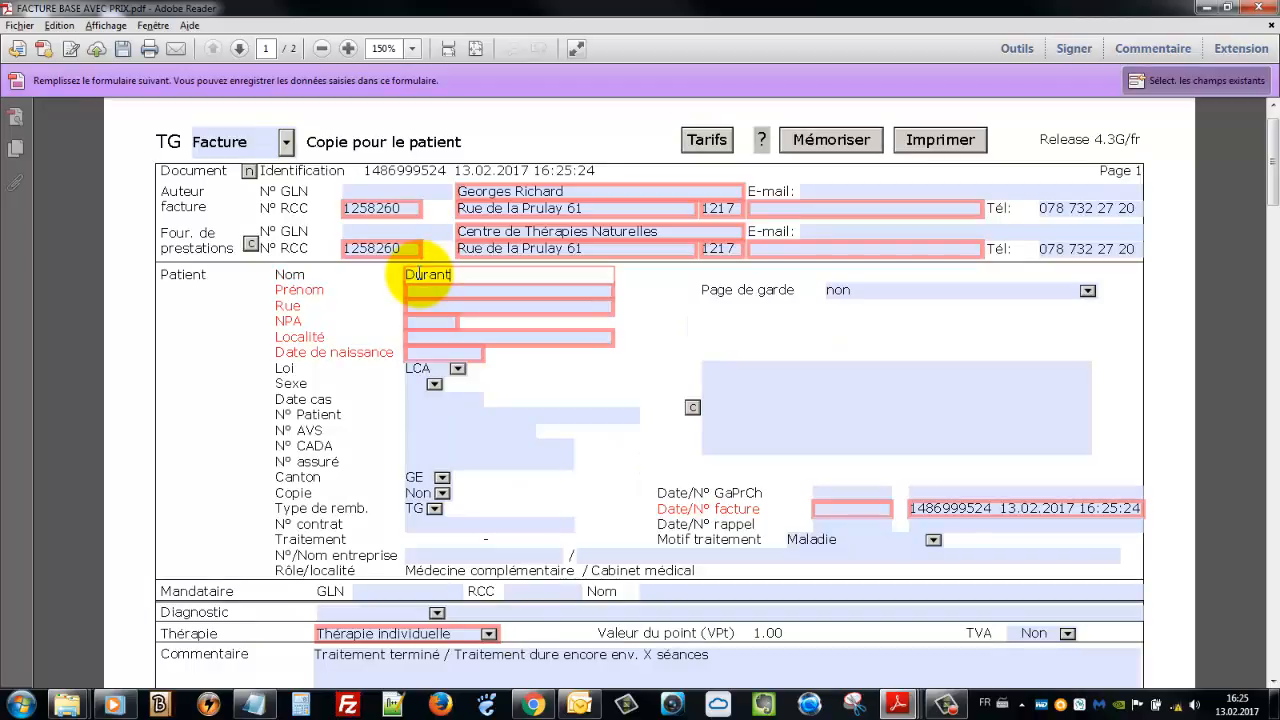
pyautogui.press('Tab')
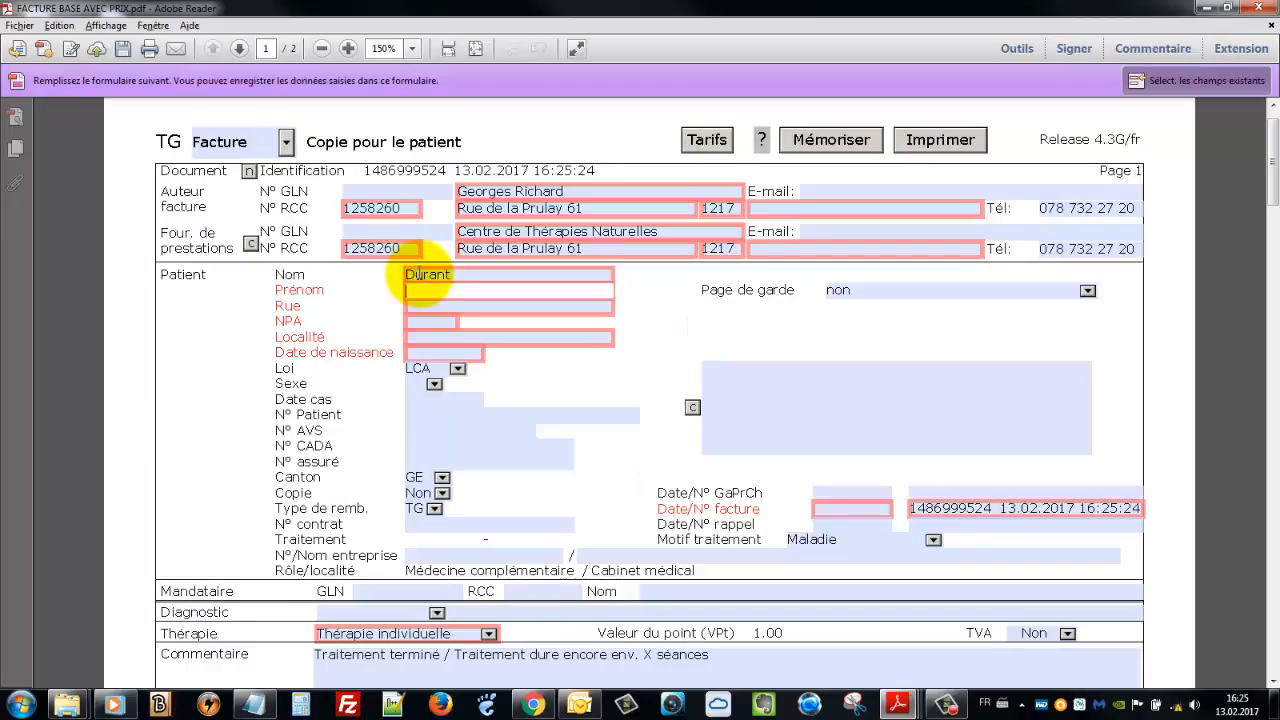
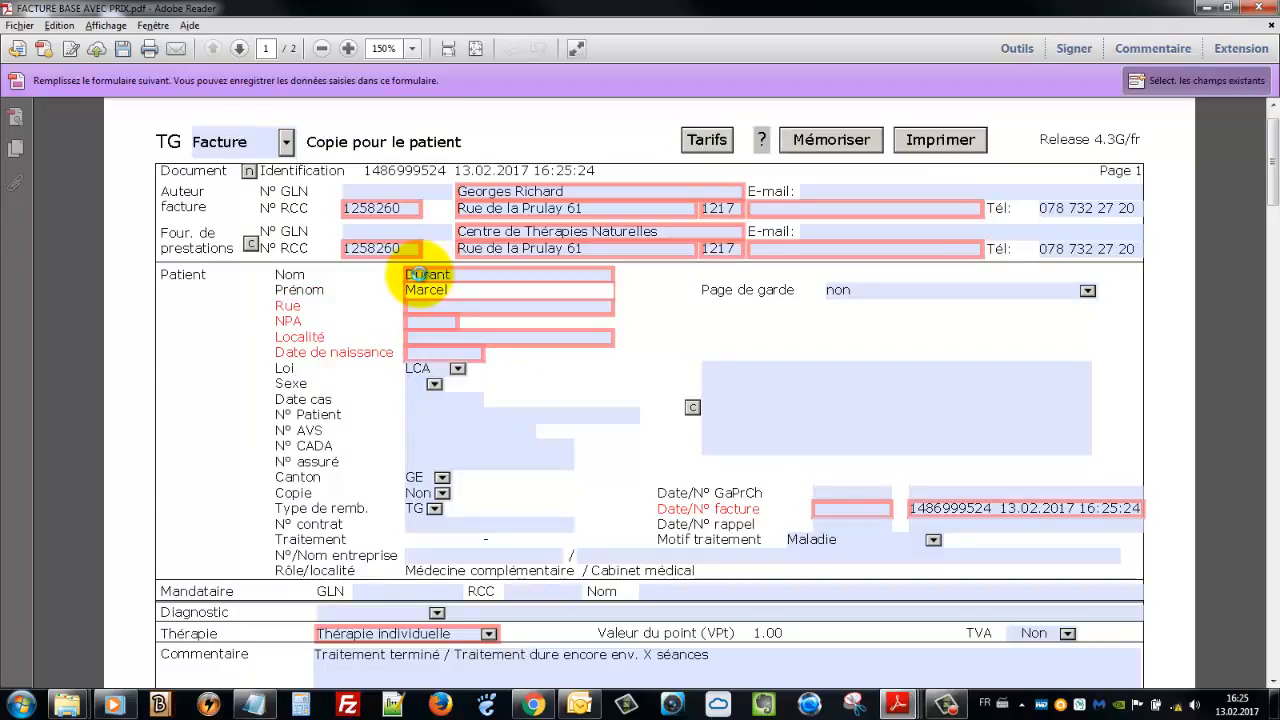
pyautogui.press('Tab')
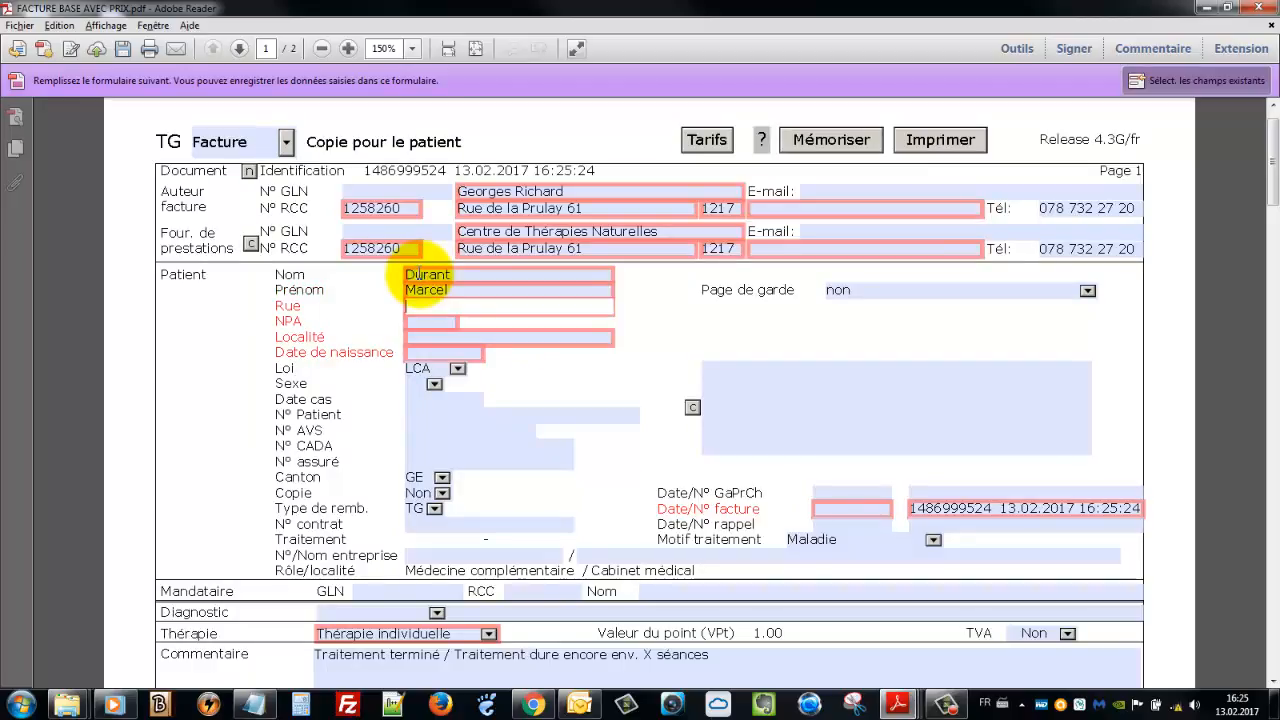
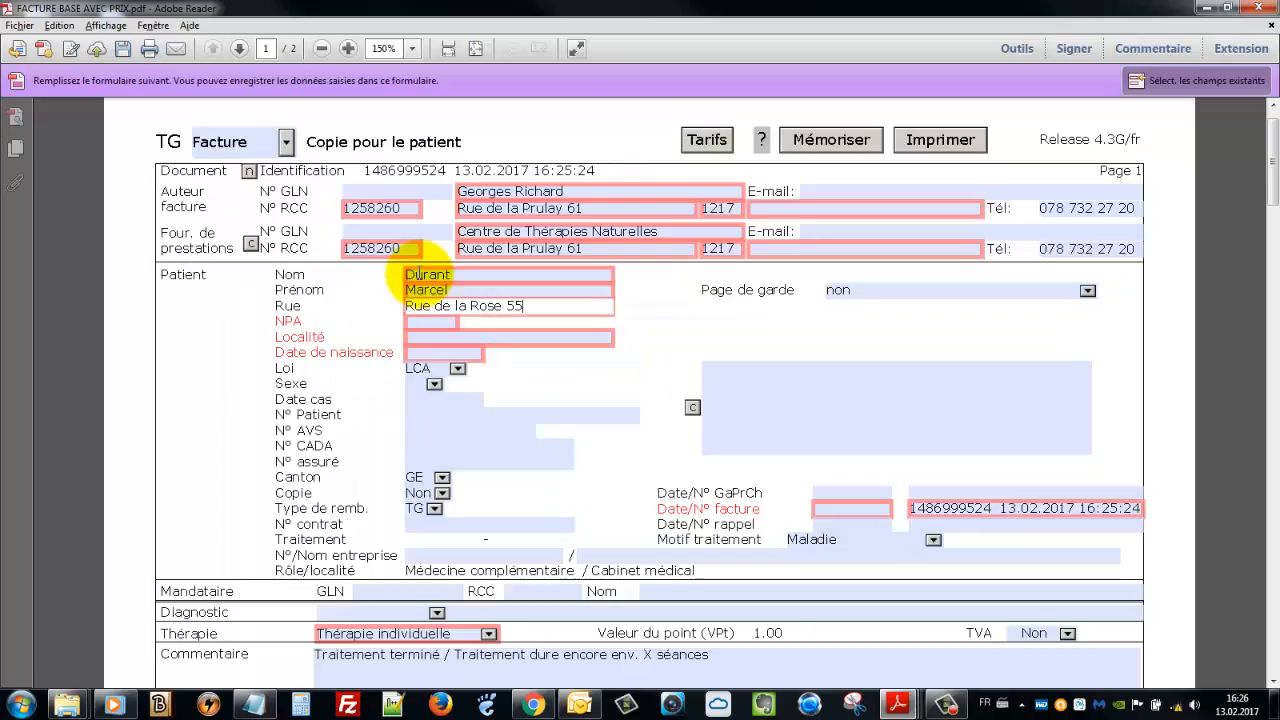
pyautogui.press('Tab')
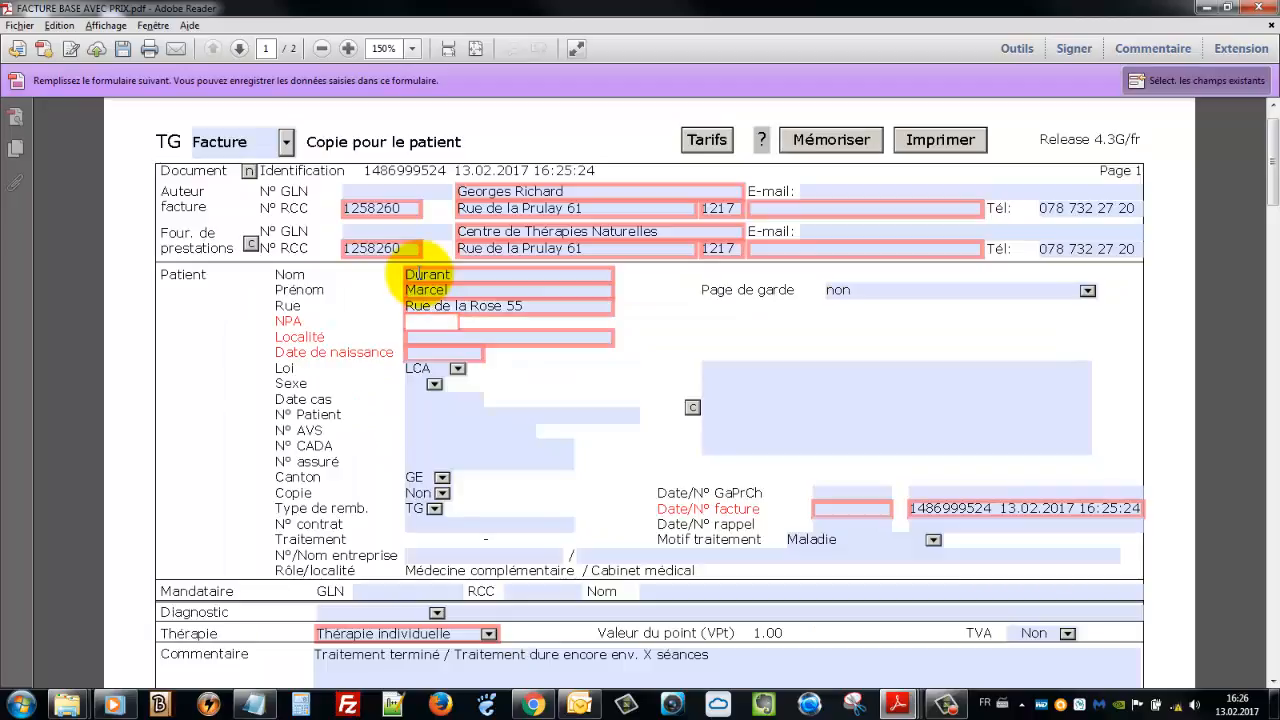
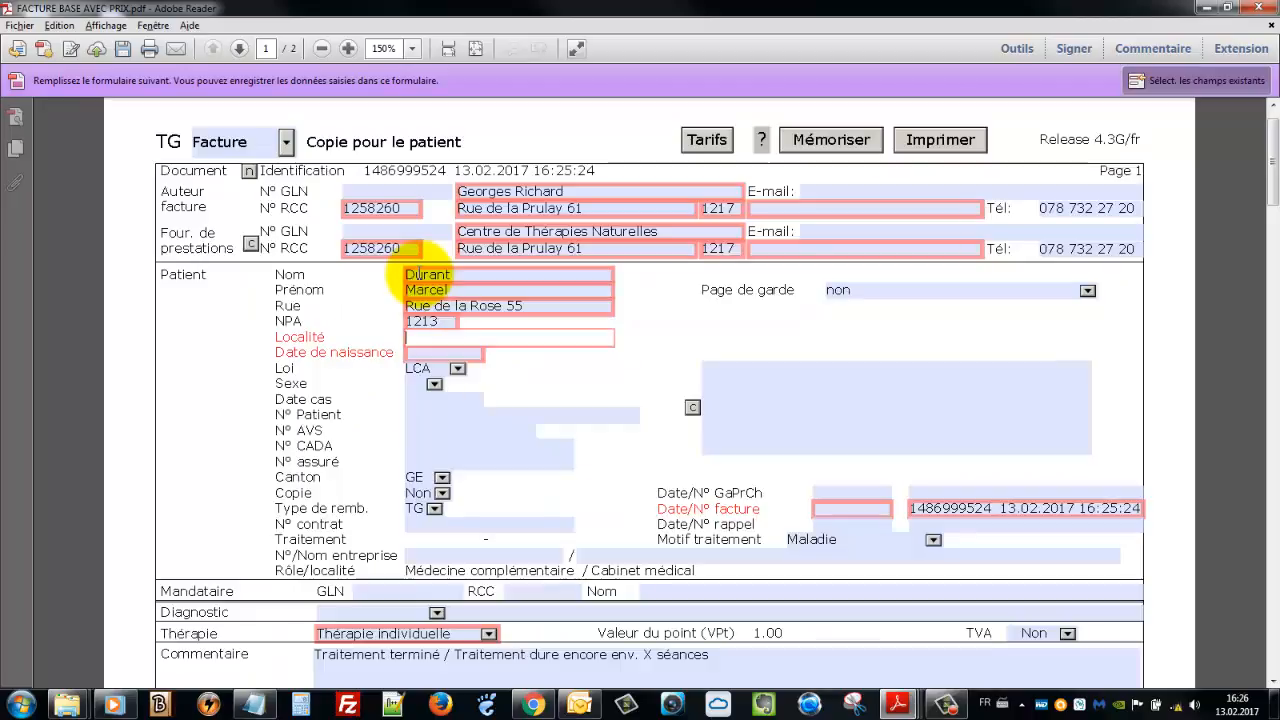
pyautogui.press('Tab')
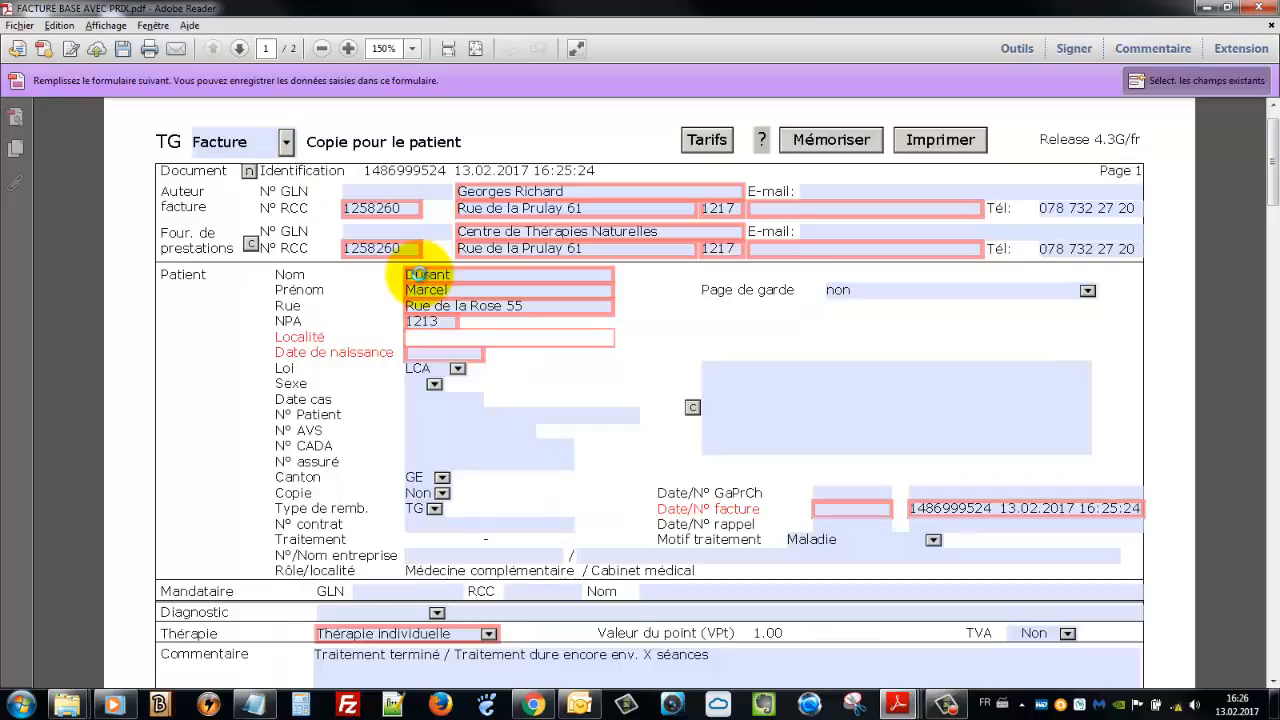
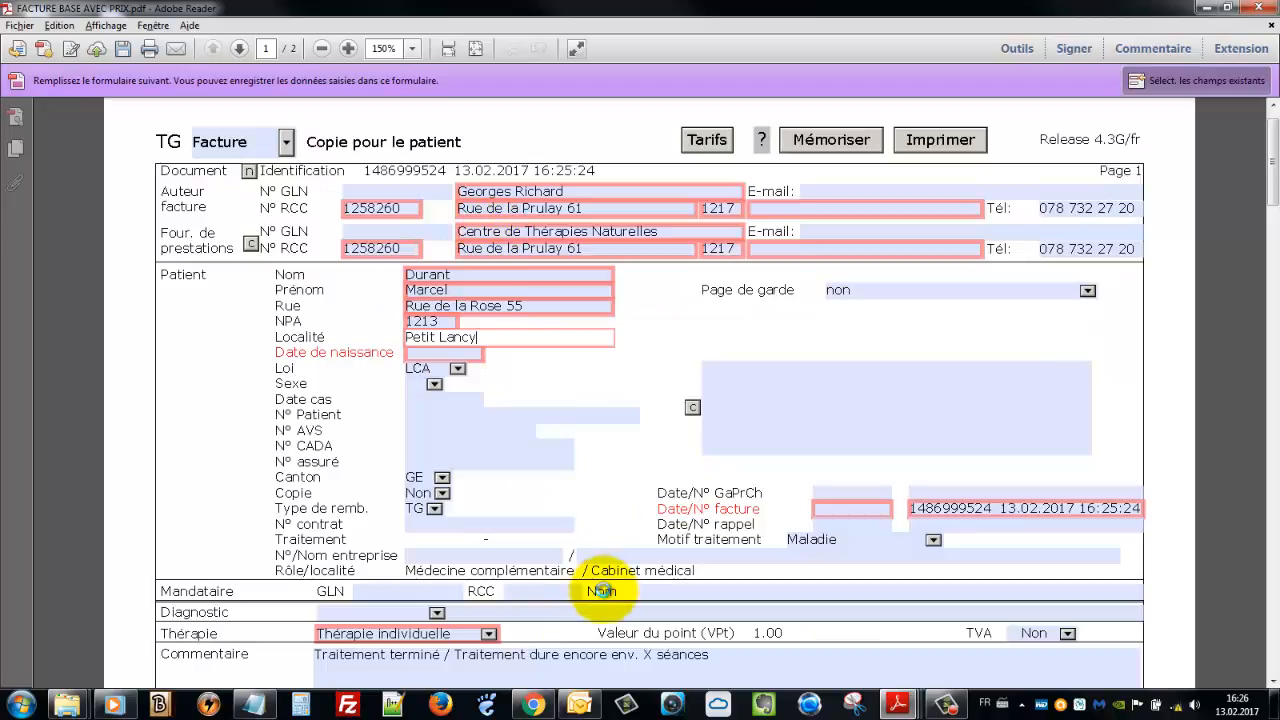
pyautogui.press('Tab')
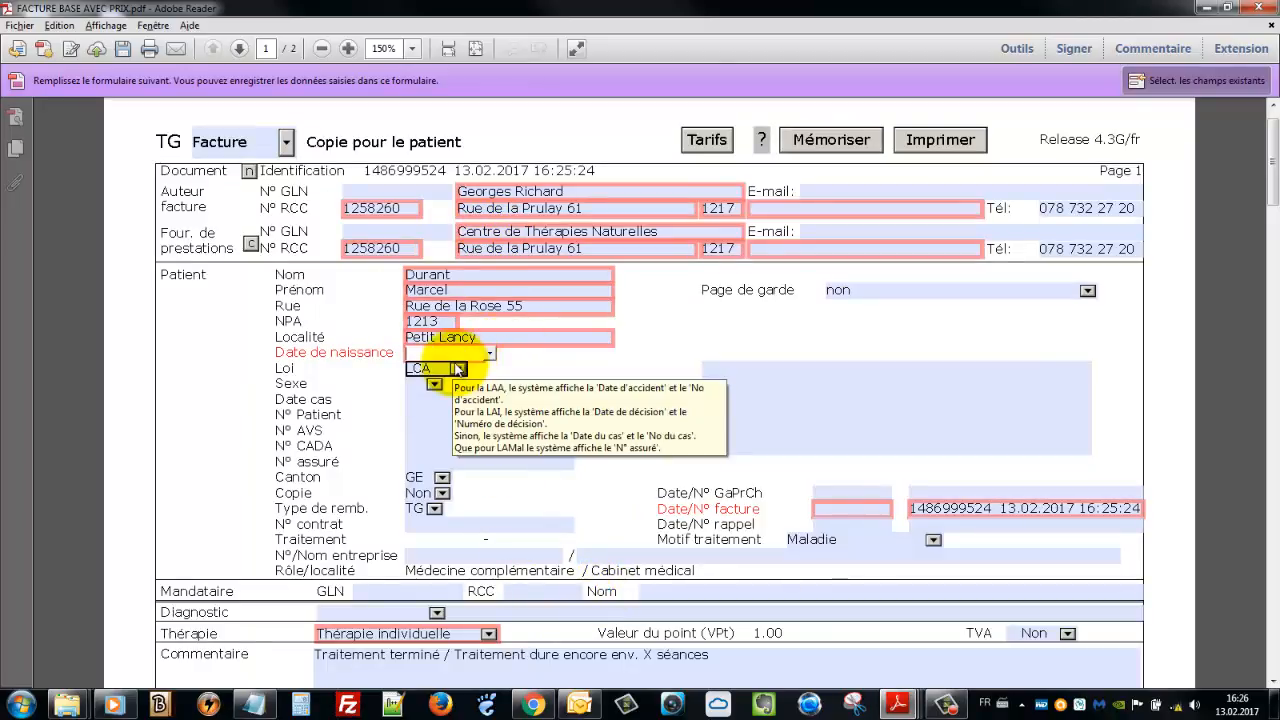
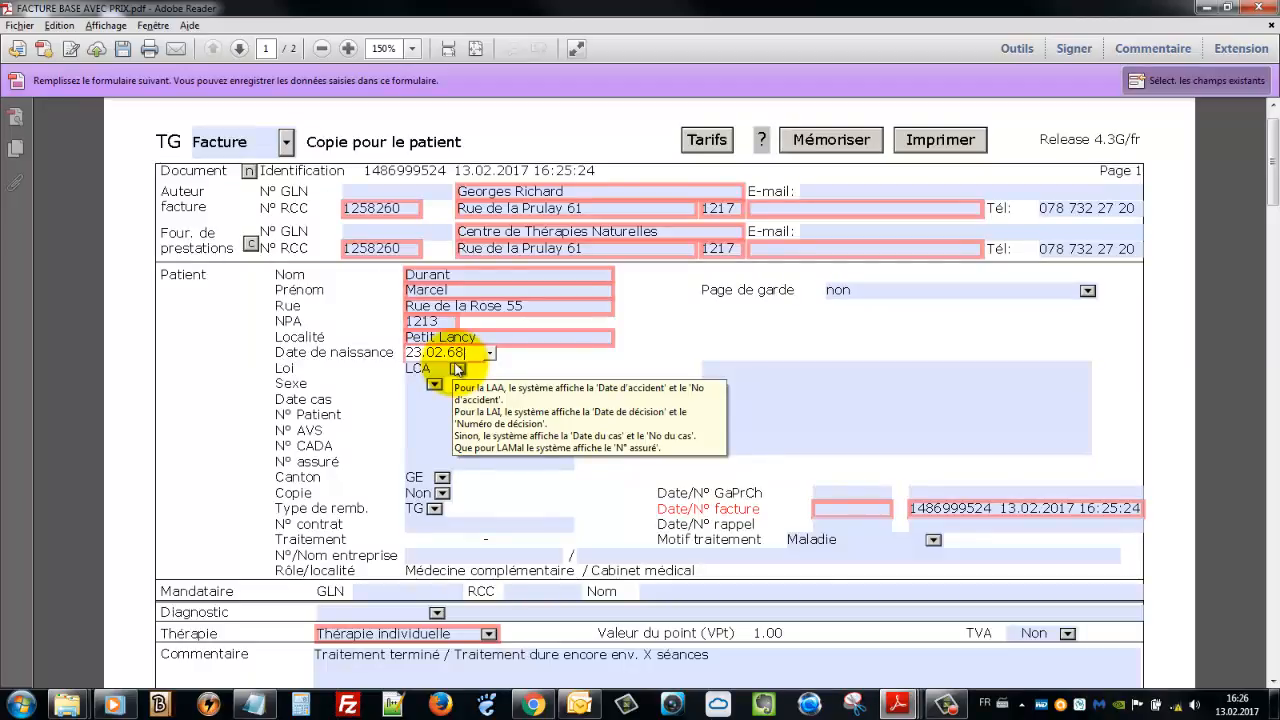
# Enter the patient's date of birth, choose sex H, and build the patient address block
pyautogui.press('Tab')
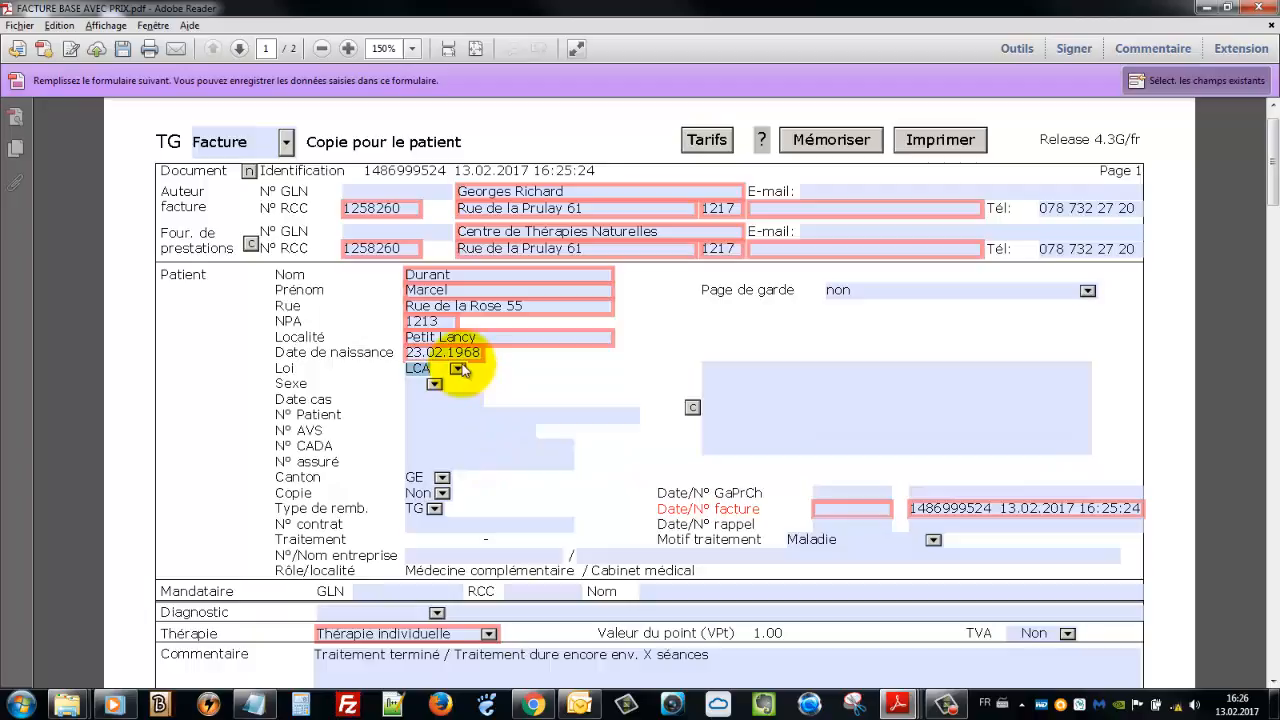
pyautogui.click(437, 385)
pyautogui.click(435, 386)
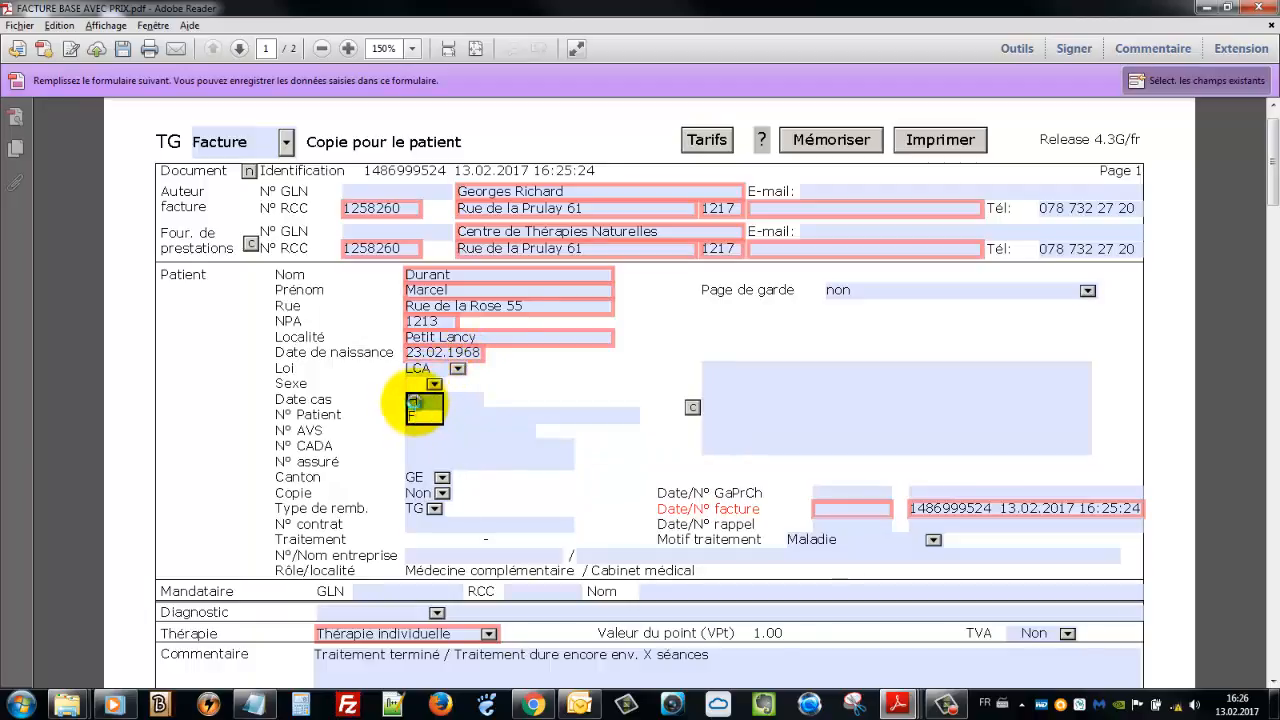
pyautogui.click(416, 402)
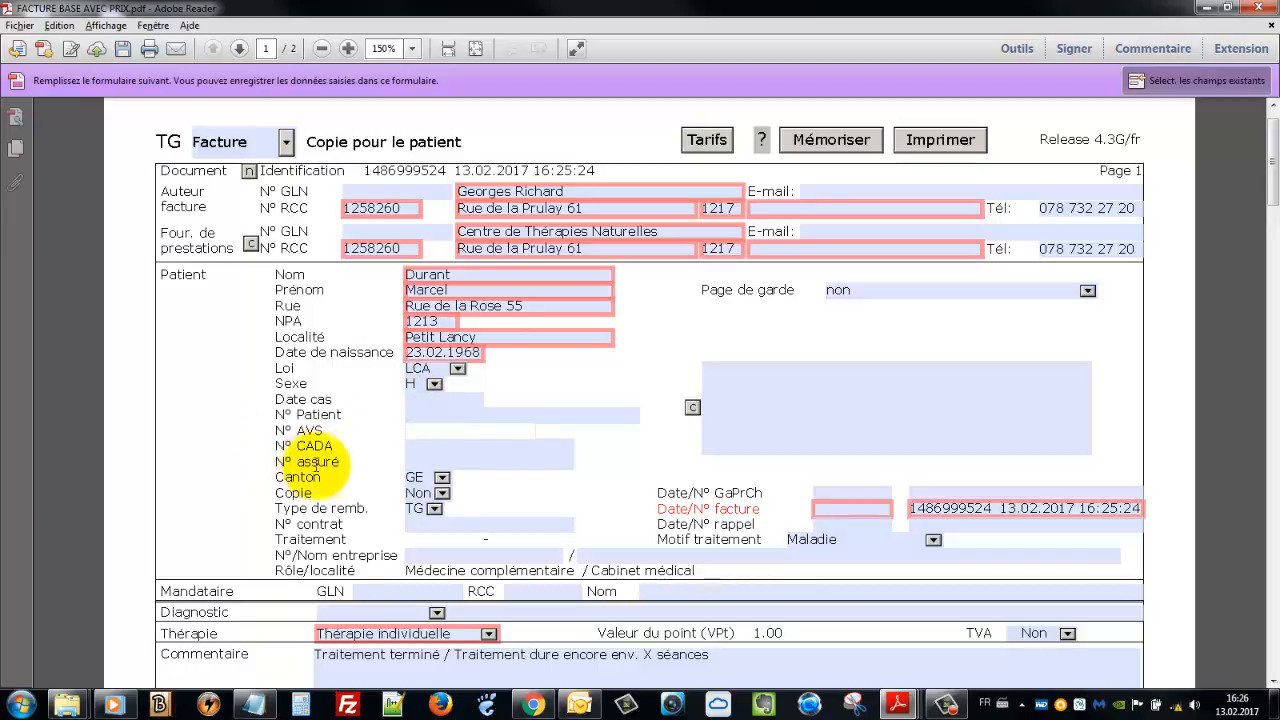
pyautogui.click(428, 430)
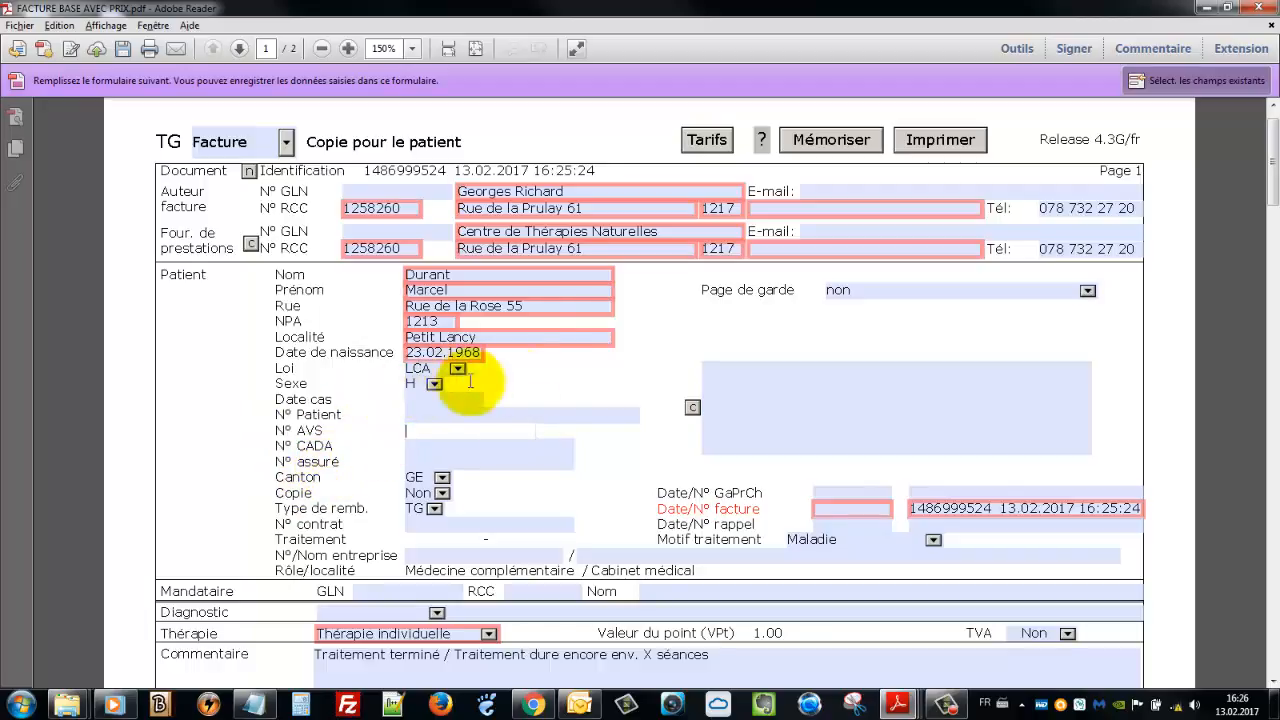
pyautogui.click(692, 410)
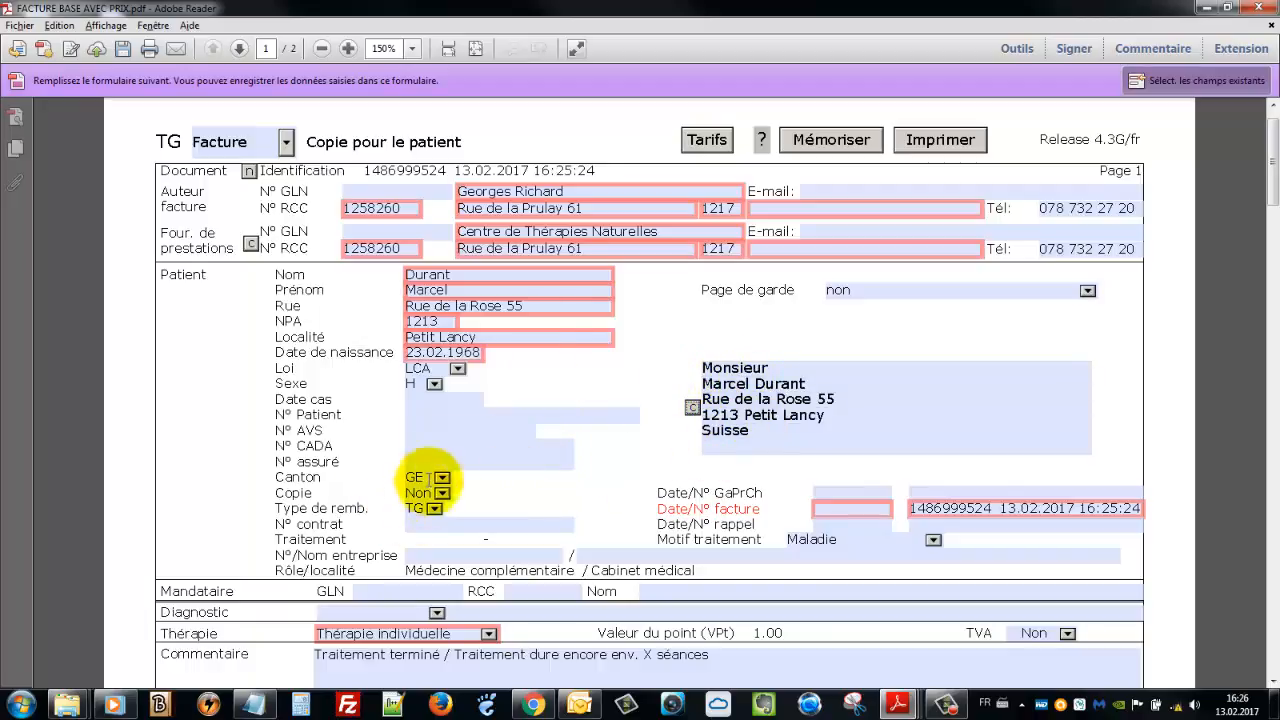
# Pick 13 February 2017 from the calendar as the invoice date
pyautogui.scroll(-1, 448, 486)
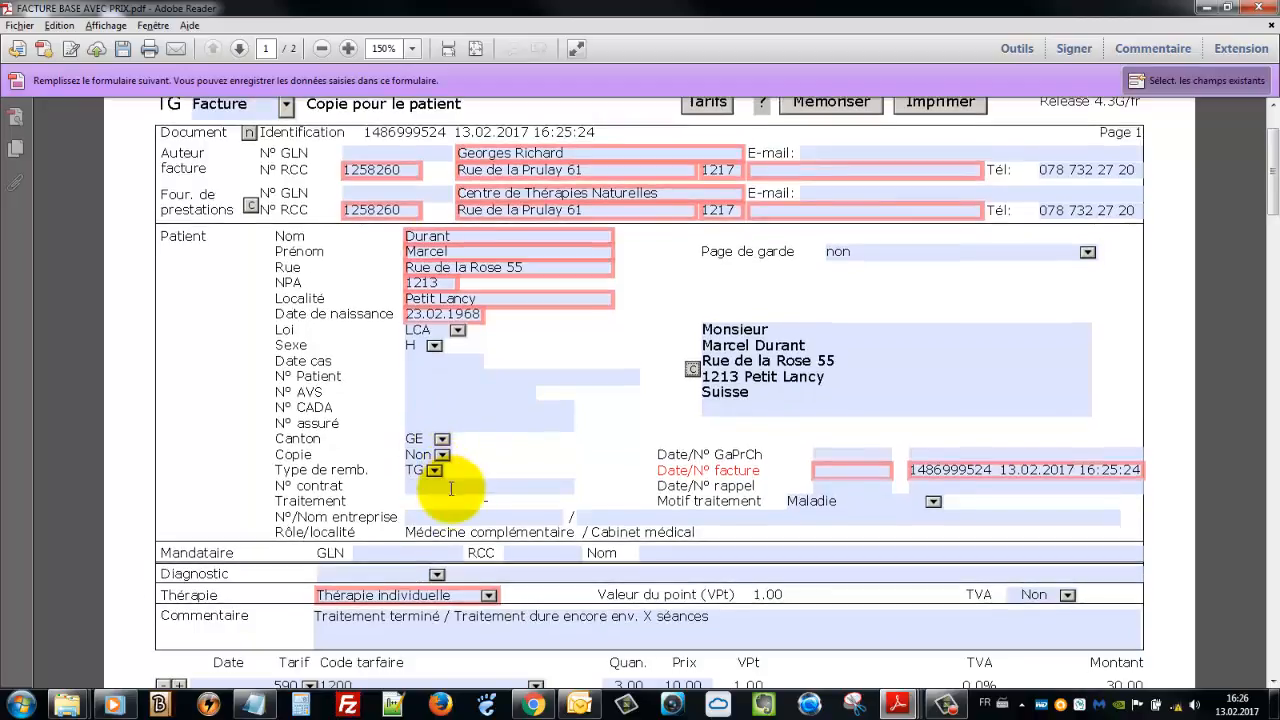
pyautogui.click(777, 513)
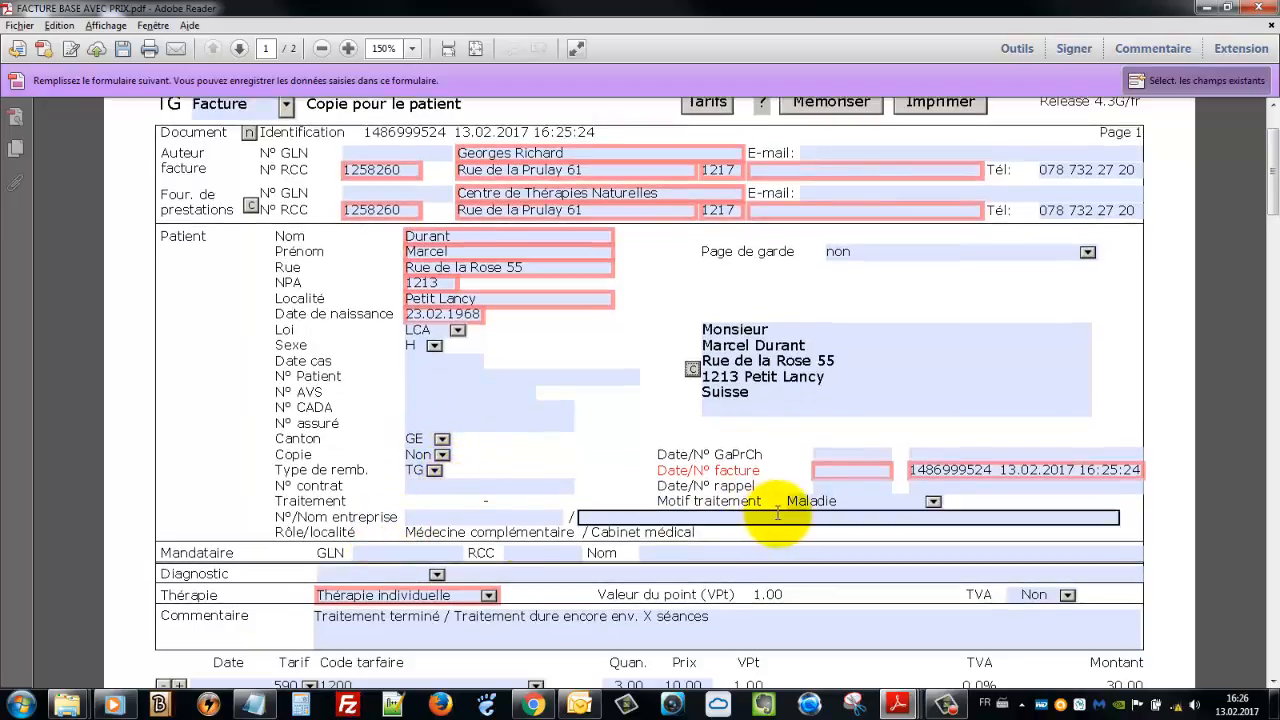
pyautogui.click(880, 470)
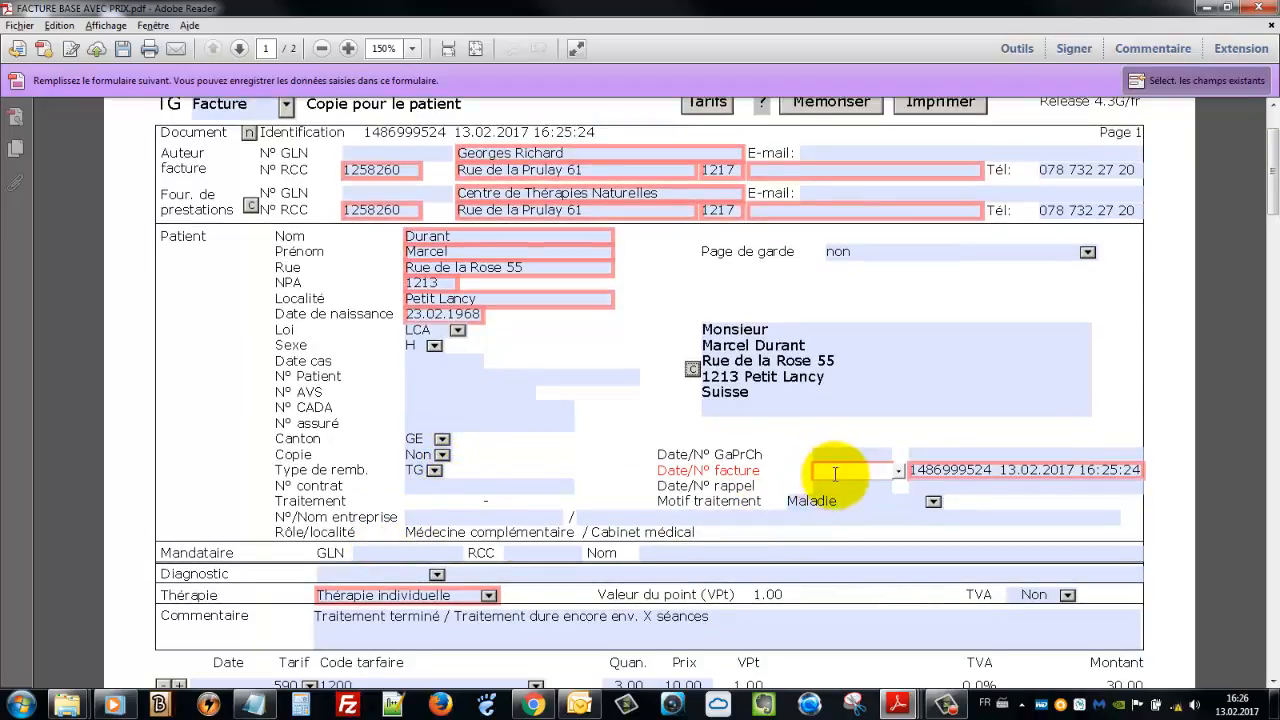
pyautogui.click(899, 471)
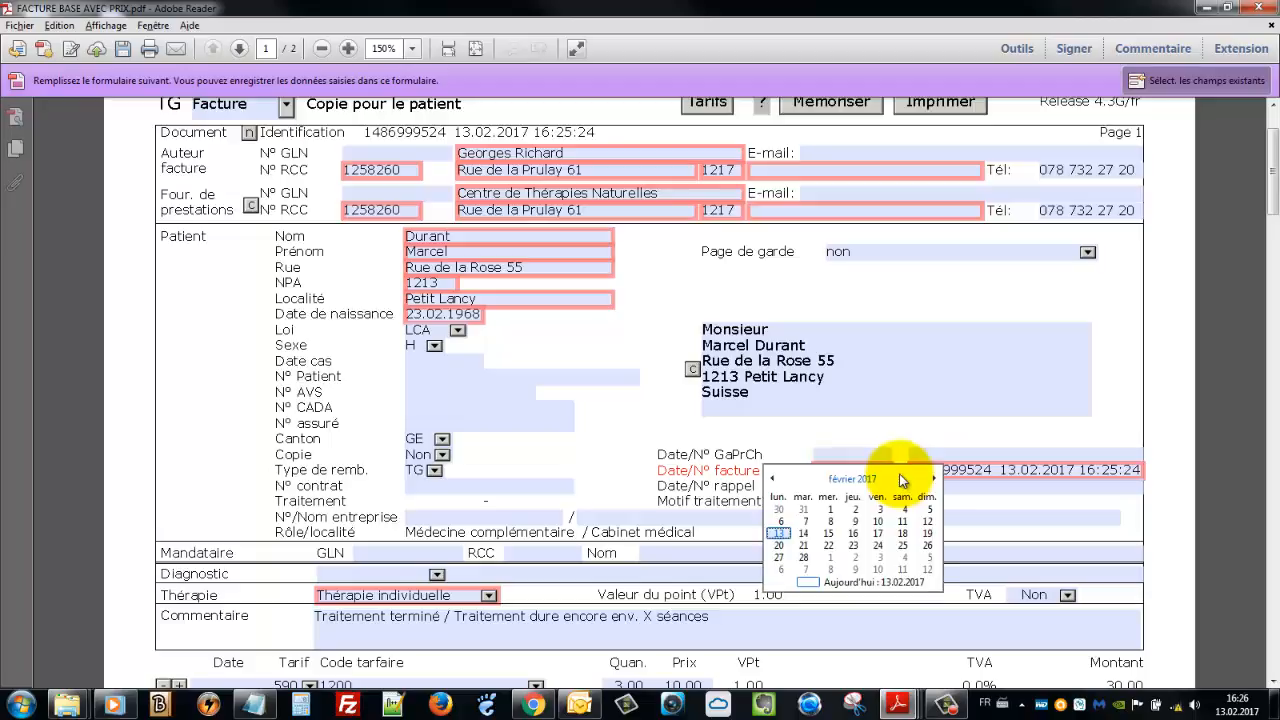
pyautogui.click(777, 534)
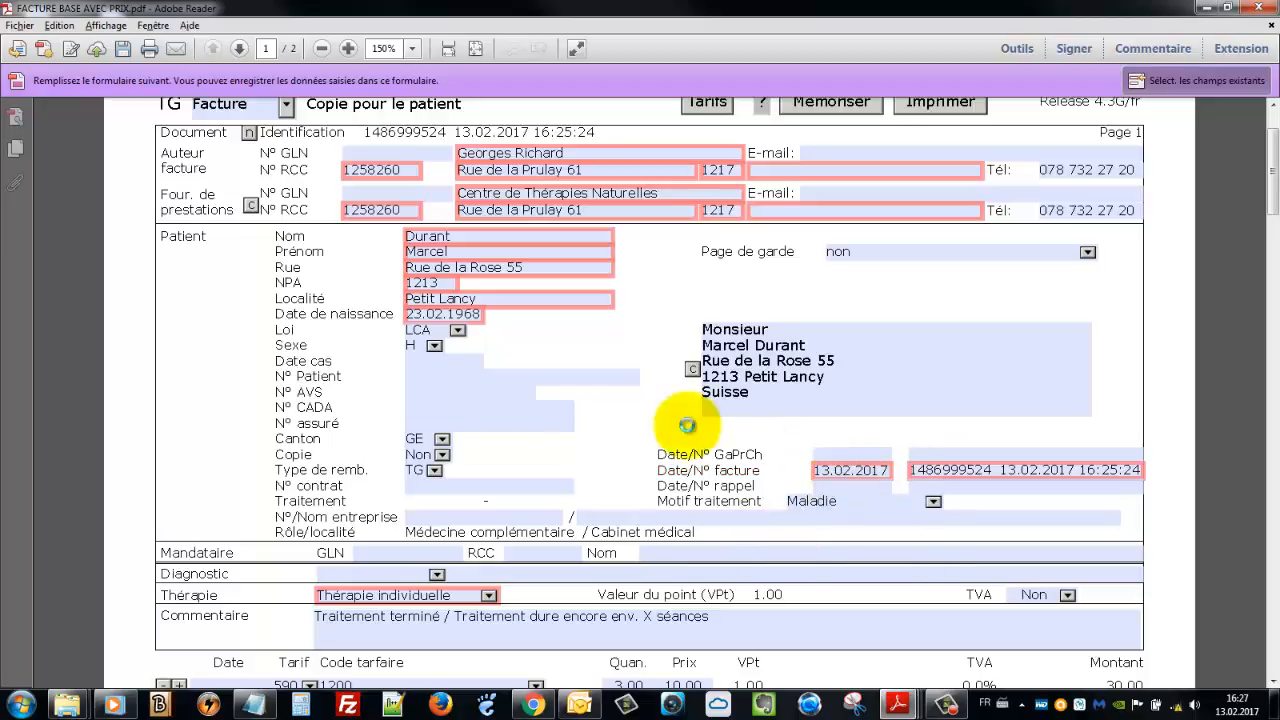
pyautogui.scroll(-1, 459, 446)
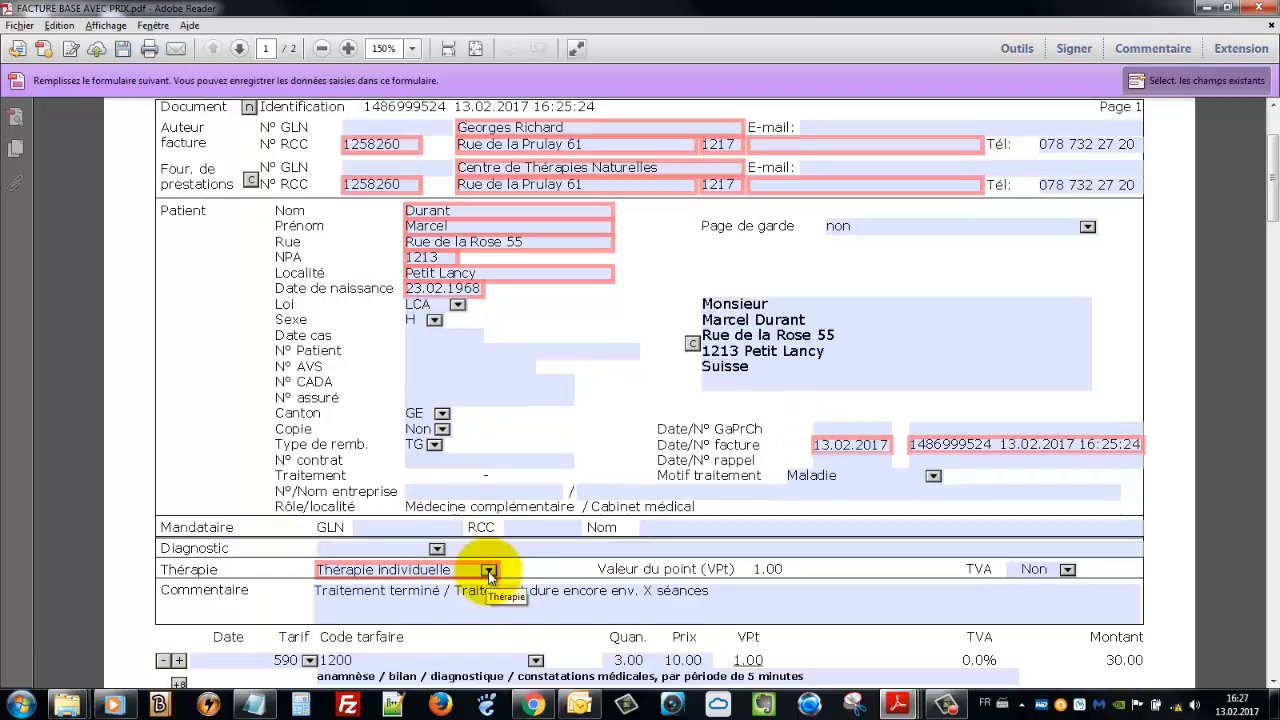
# Choose the Text diagnostic type and enter 'Vide de yang du rein'
pyautogui.click(438, 549)
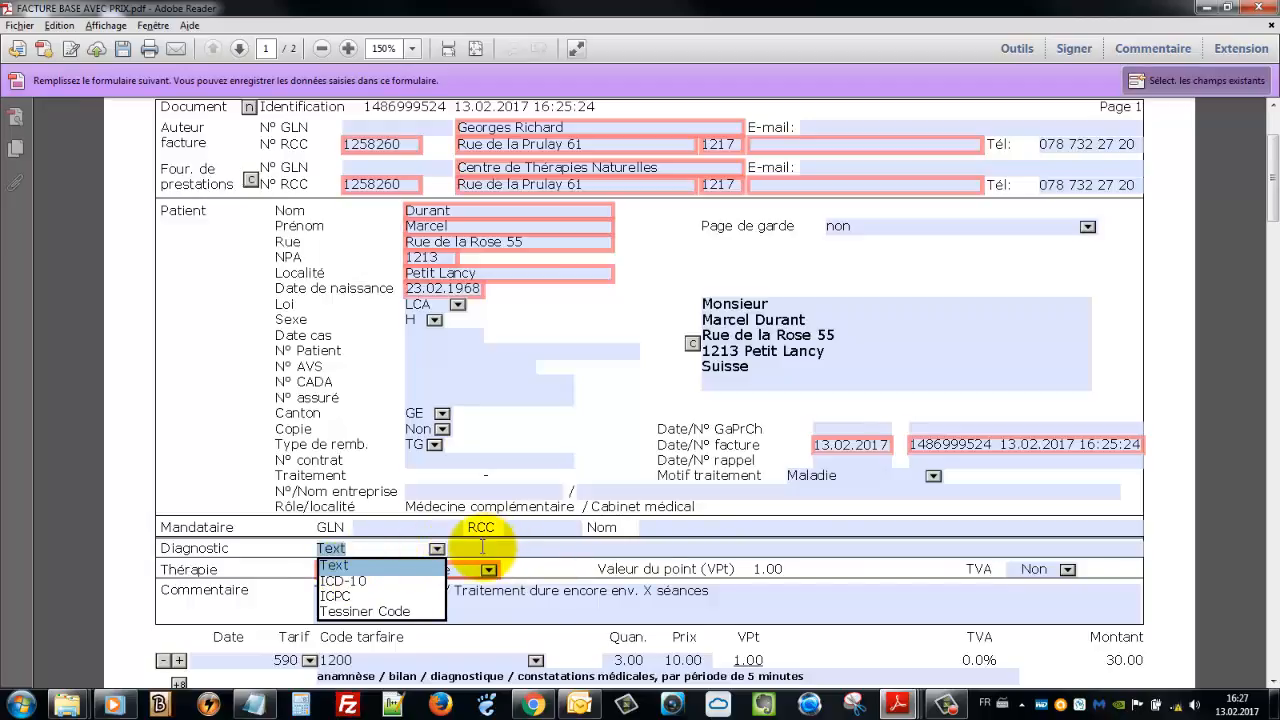
pyautogui.click(482, 546)
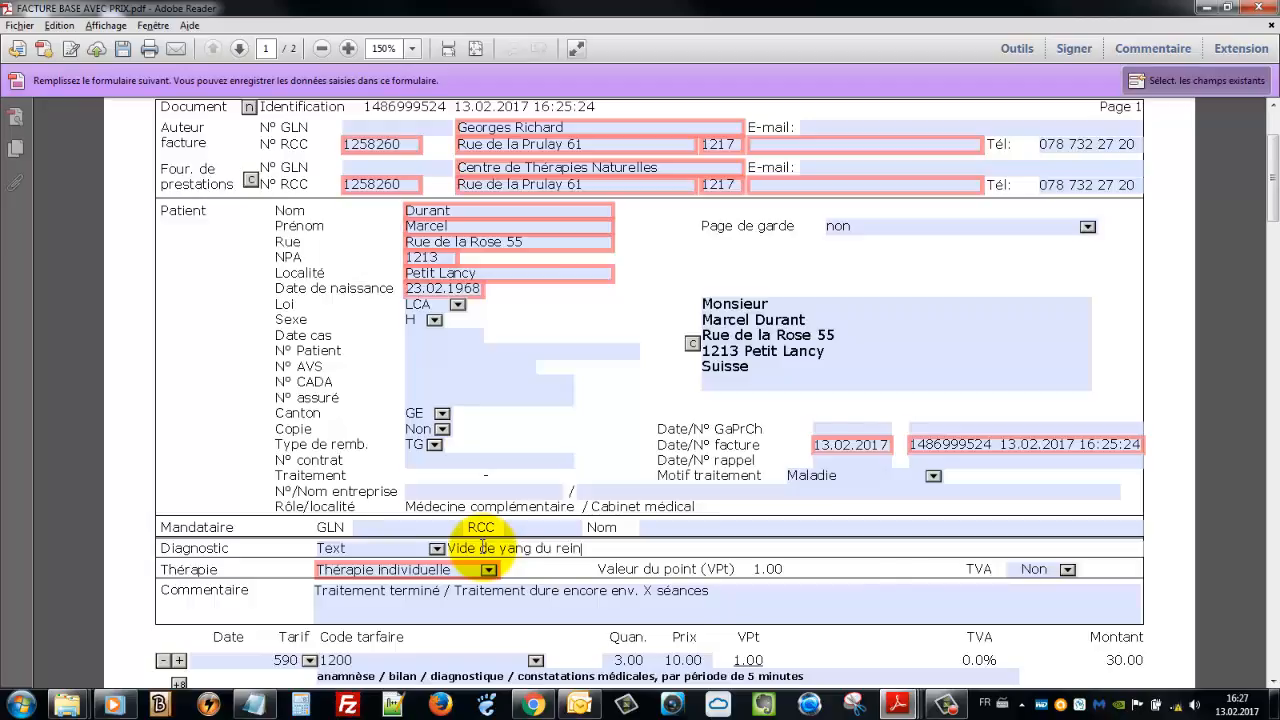
pyautogui.press('Tab')
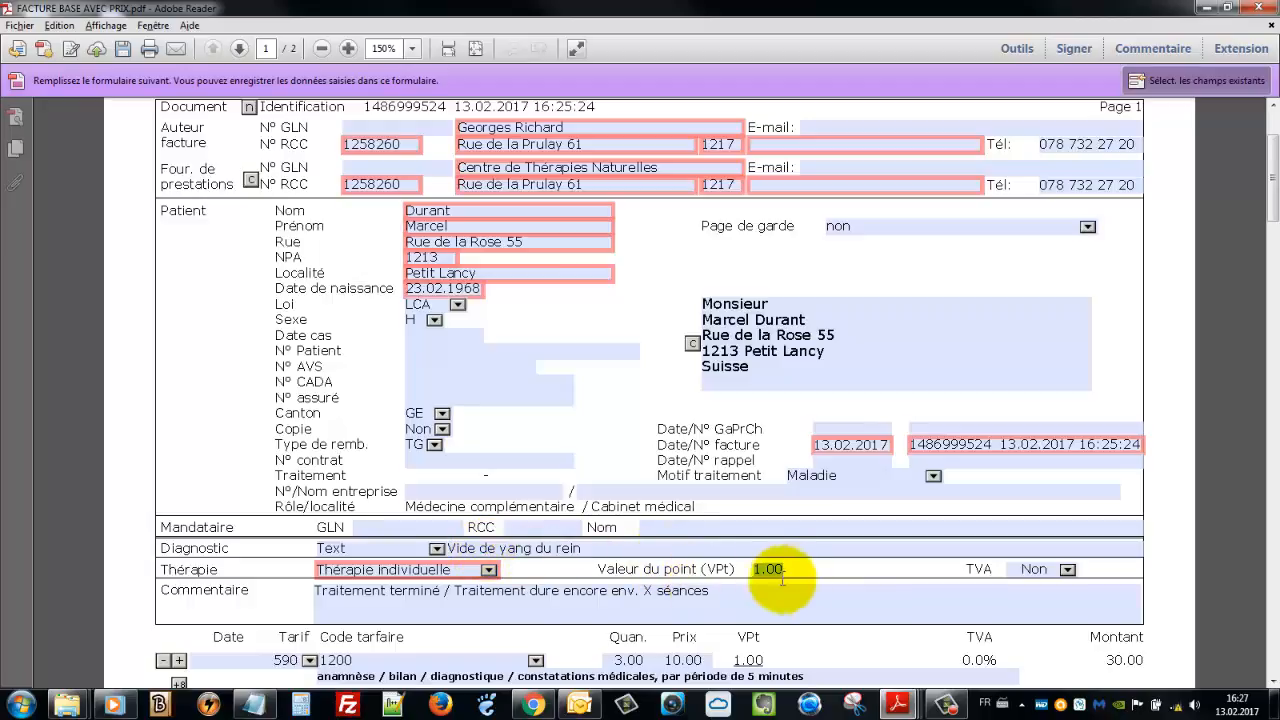
pyautogui.scroll(-1, 470, 620)
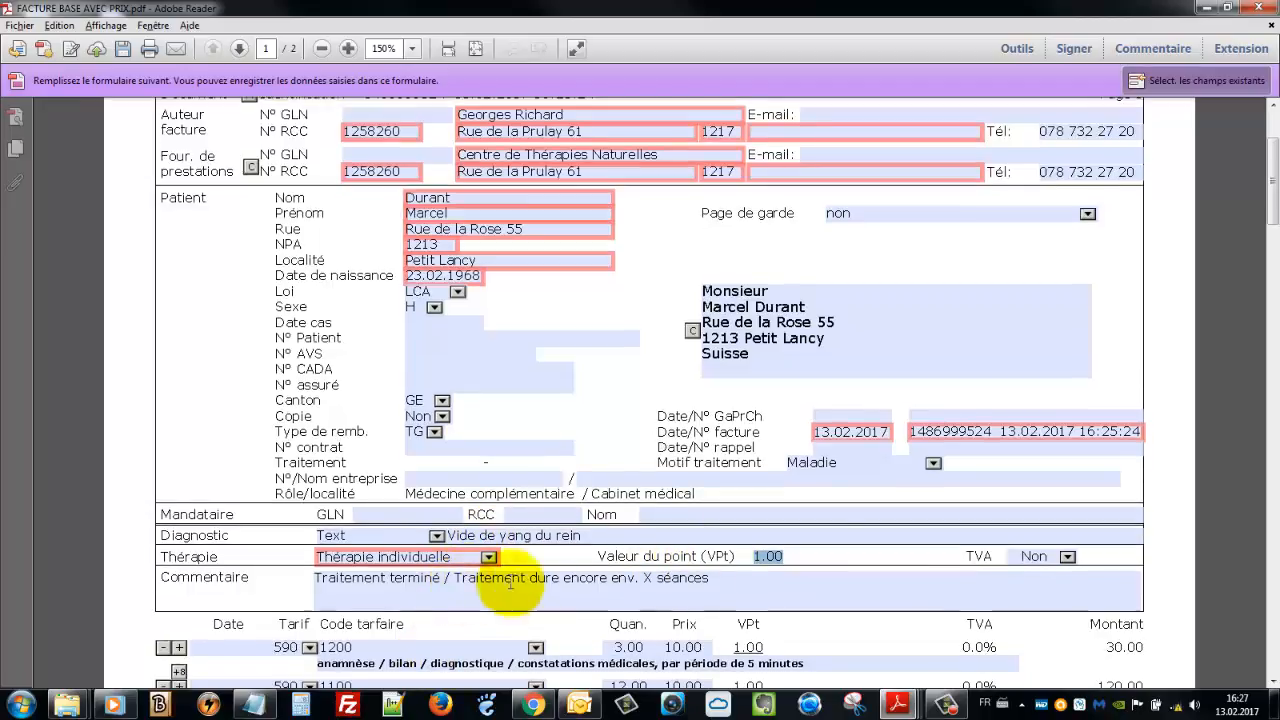
pyautogui.scroll(-2, 850, 507)
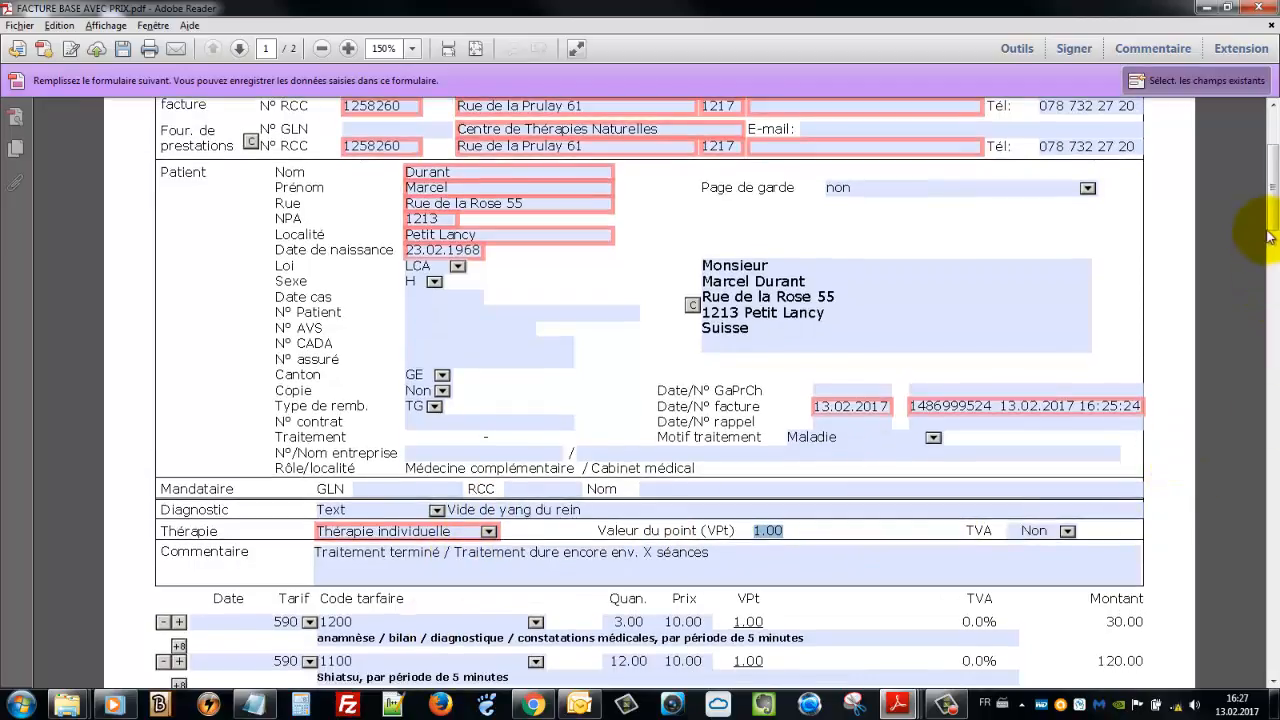
pyautogui.moveTo(1274, 228); pyautogui.dragTo(1266, 199)
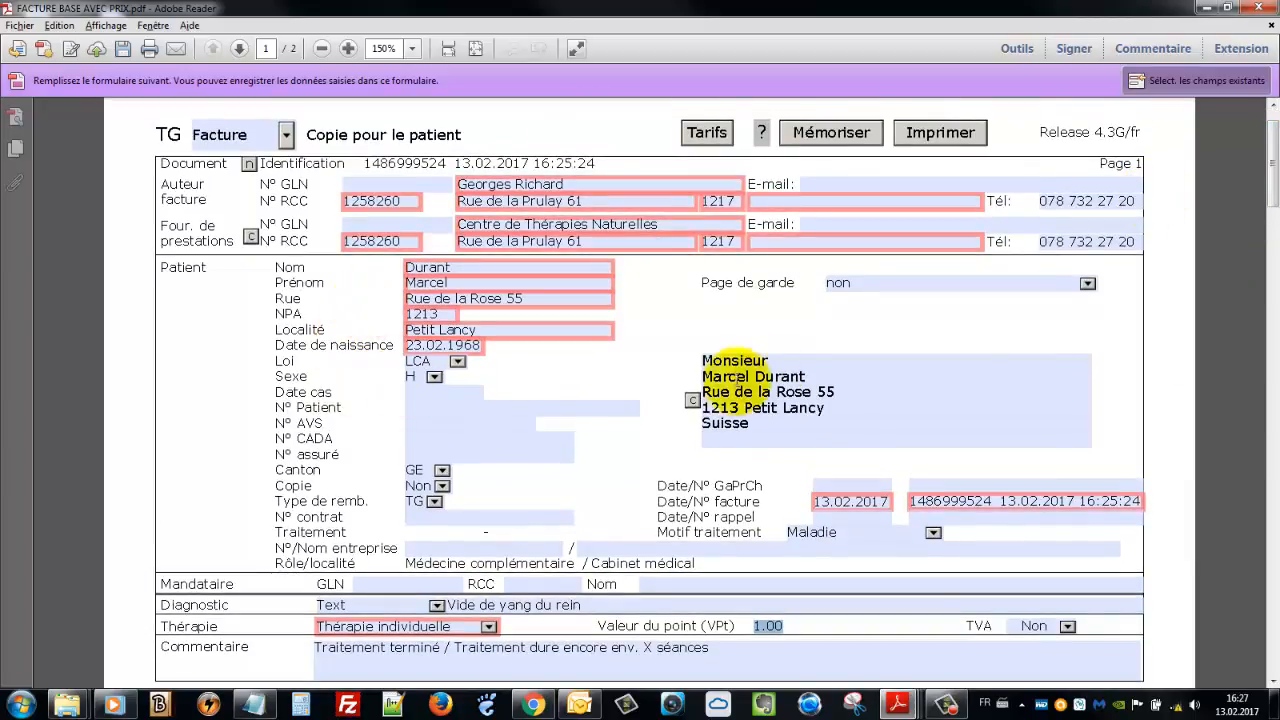
pyautogui.click(447, 274)
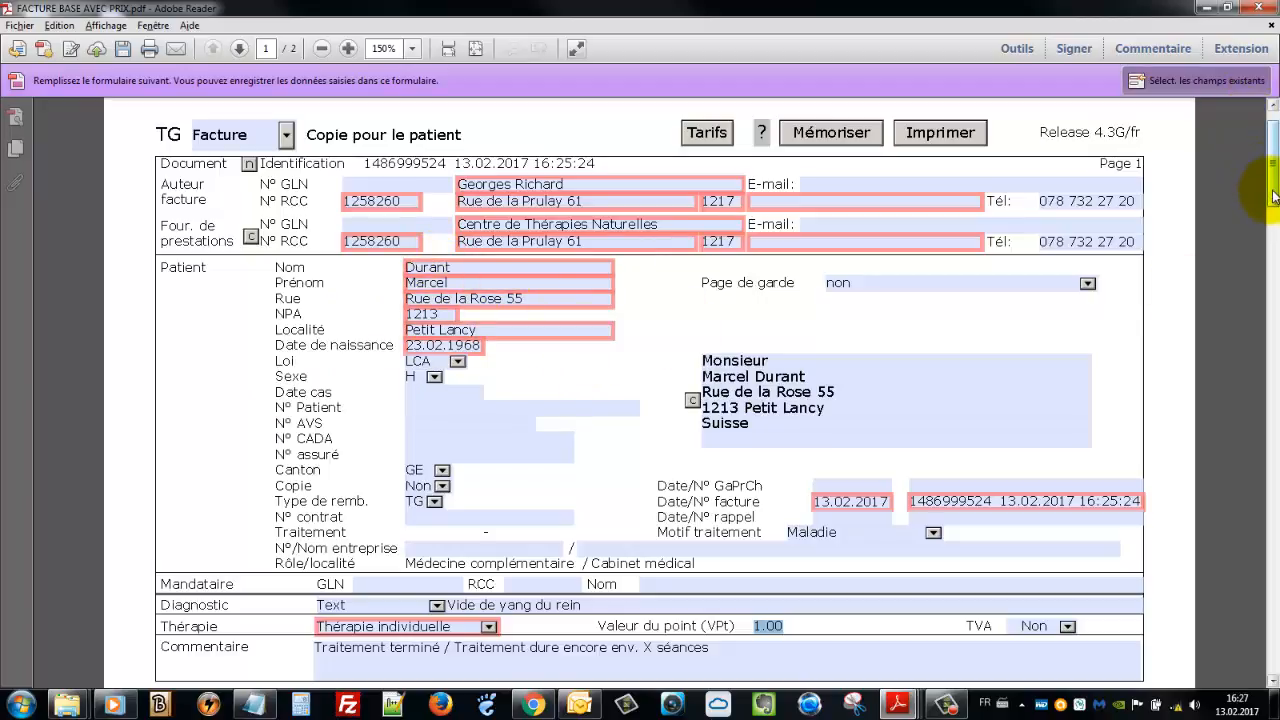
pyautogui.moveTo(1273, 196); pyautogui.dragTo(1273, 252)
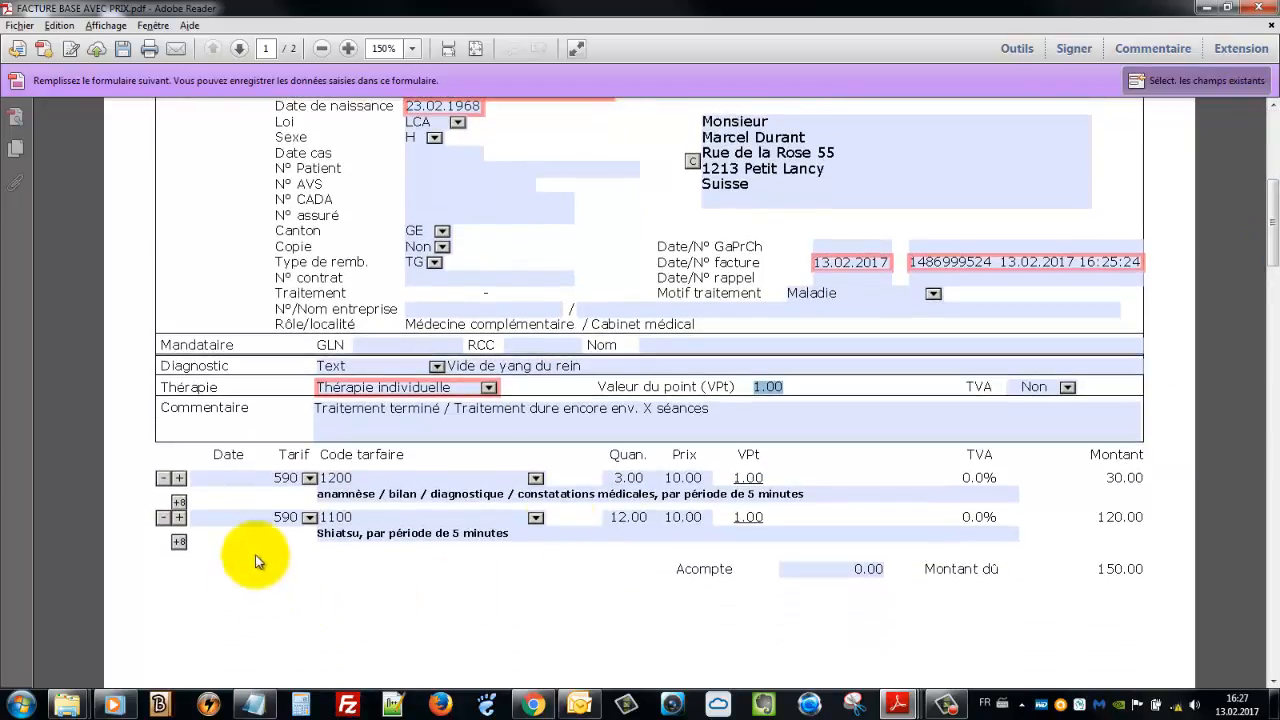
pyautogui.click(620, 520)
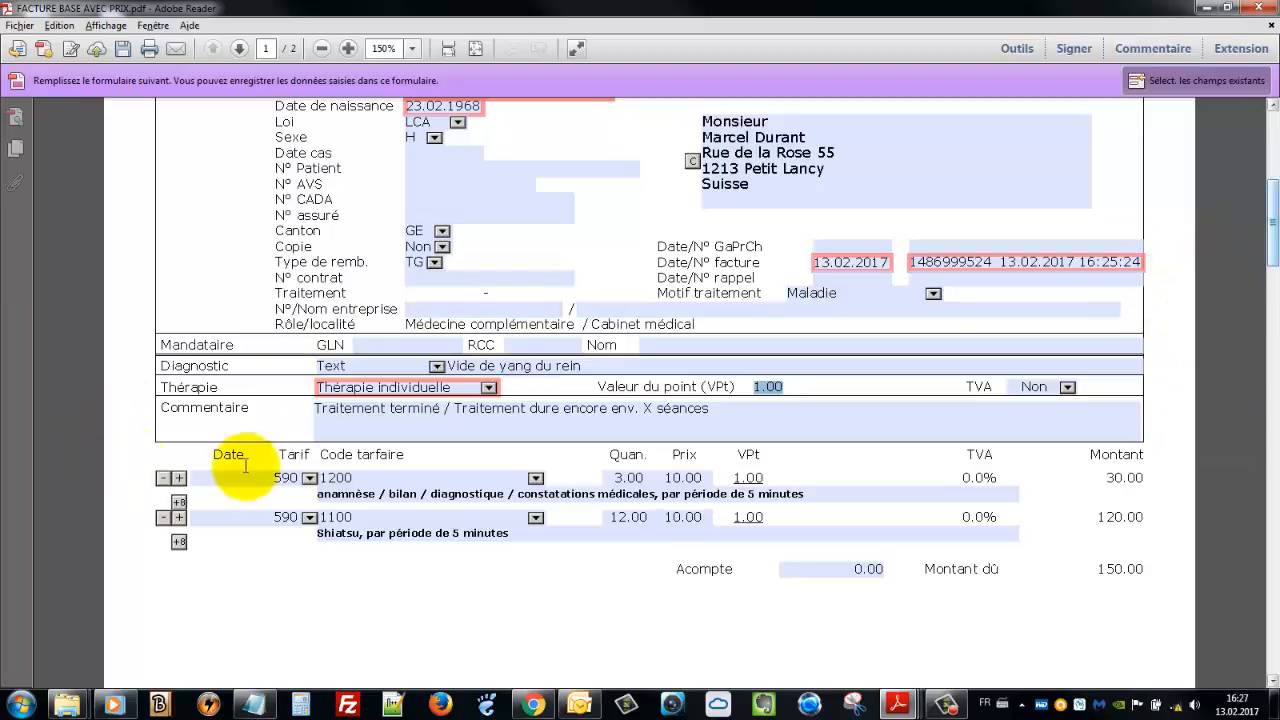
# Date both tariff lines 13.02.2017 using their date pickers
pyautogui.click(228, 477)
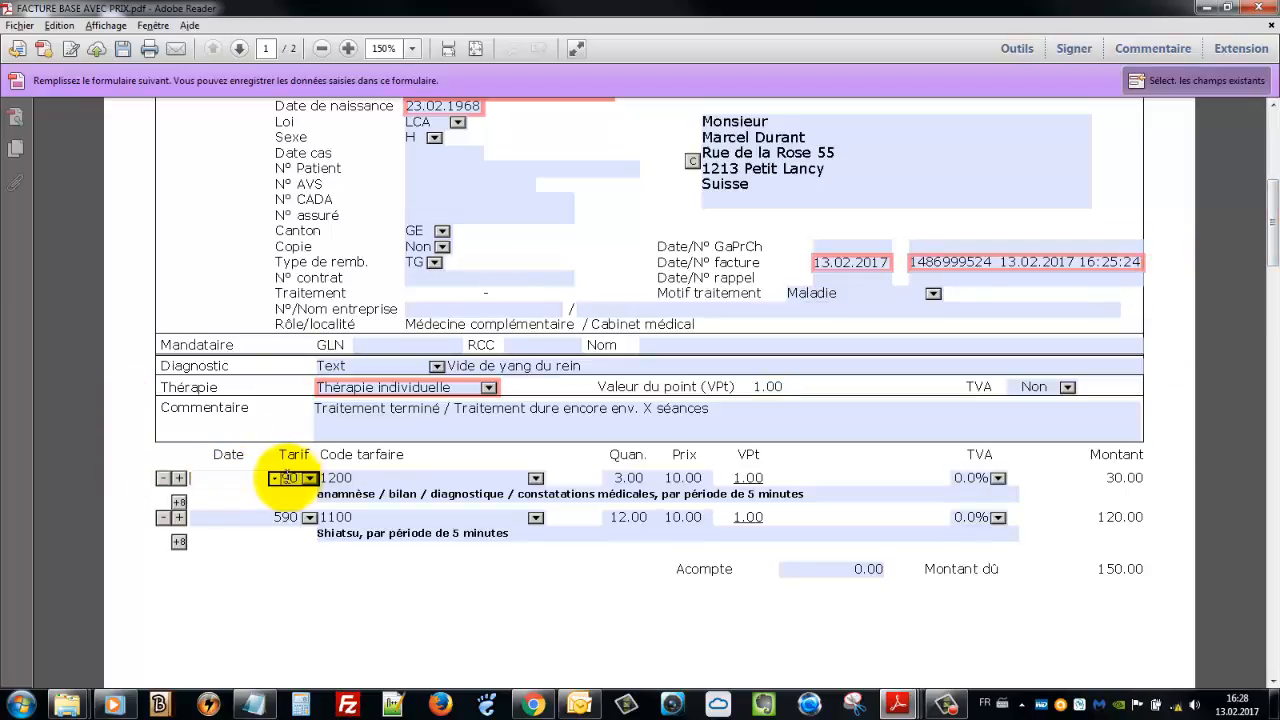
pyautogui.click(275, 479)
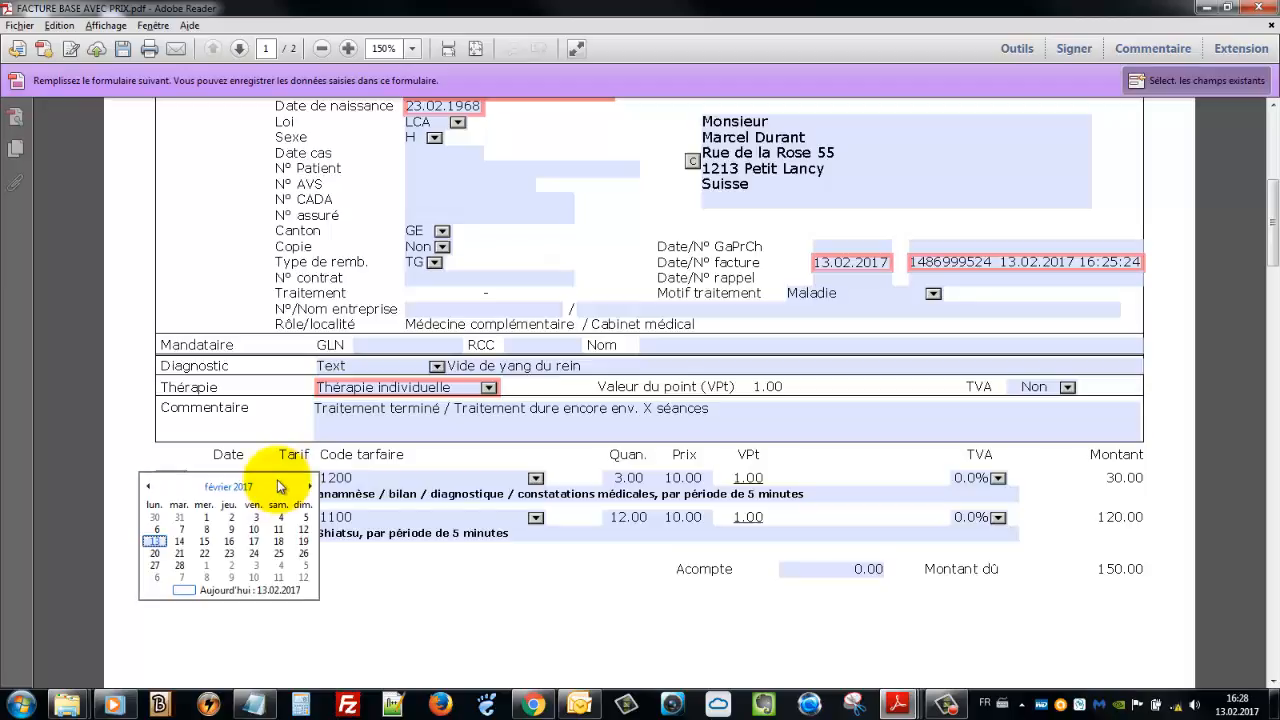
pyautogui.click(158, 541)
pyautogui.click(222, 518)
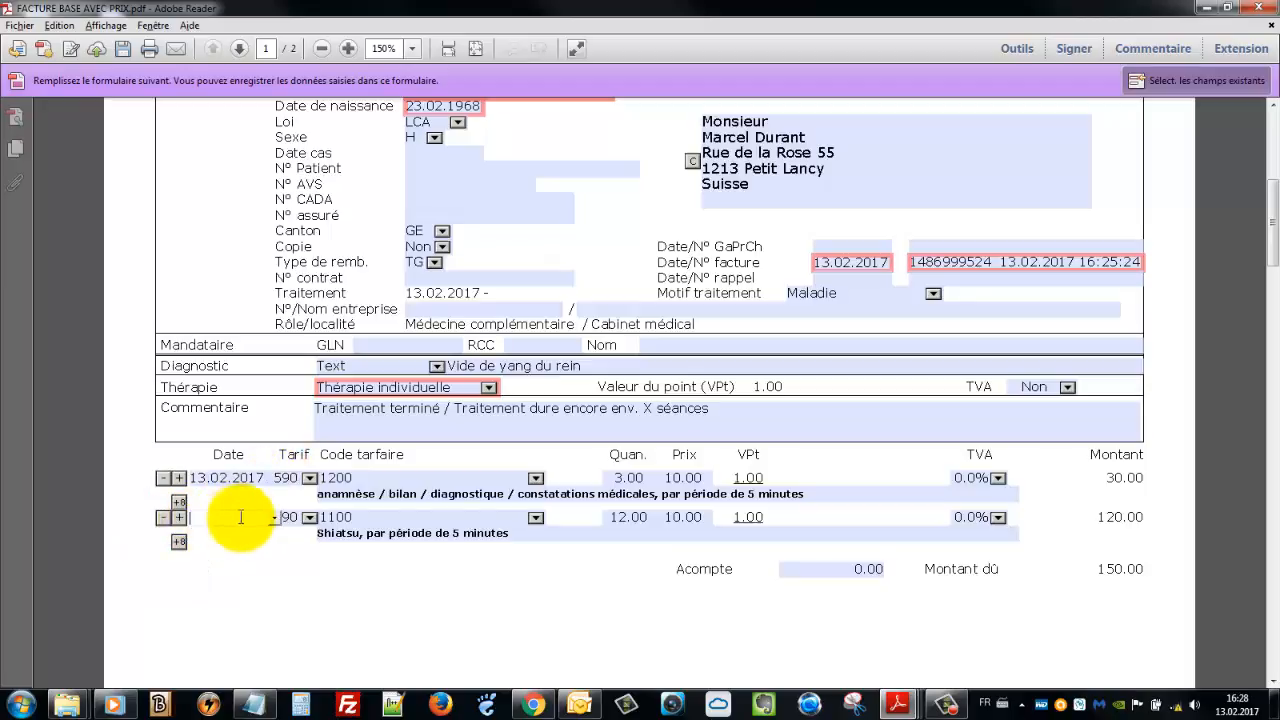
pyautogui.click(272, 520)
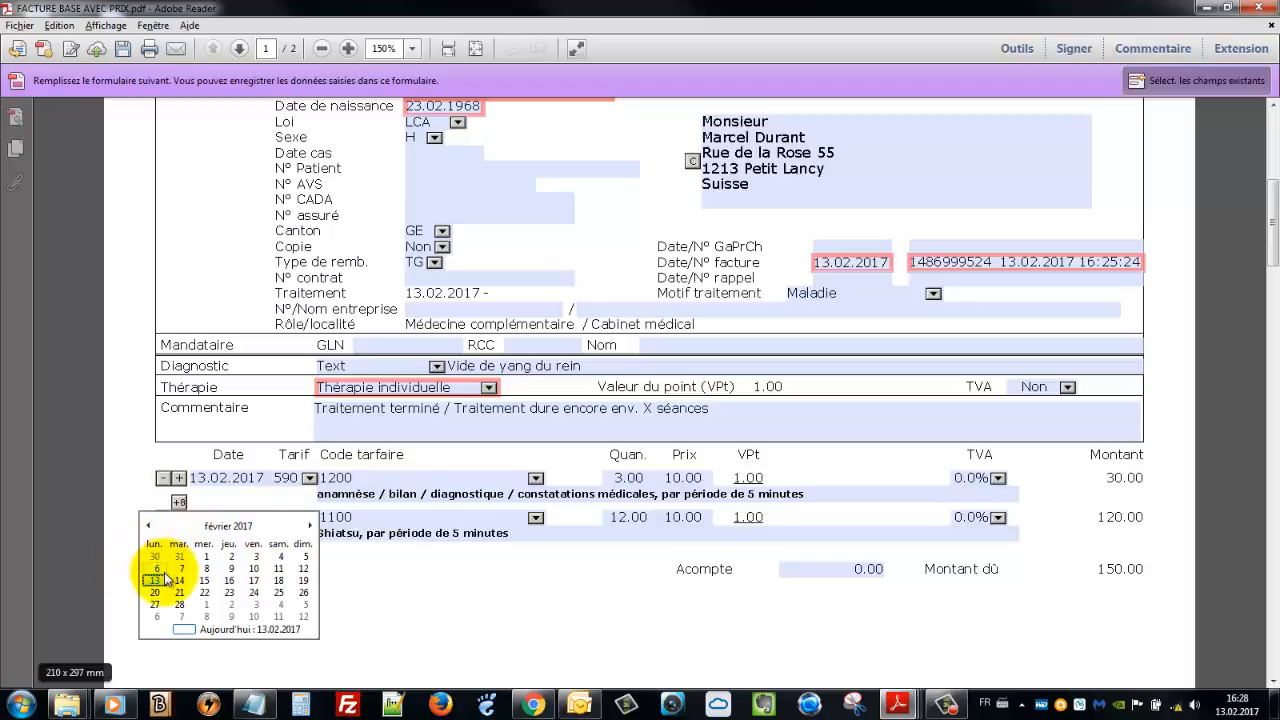
pyautogui.click(155, 580)
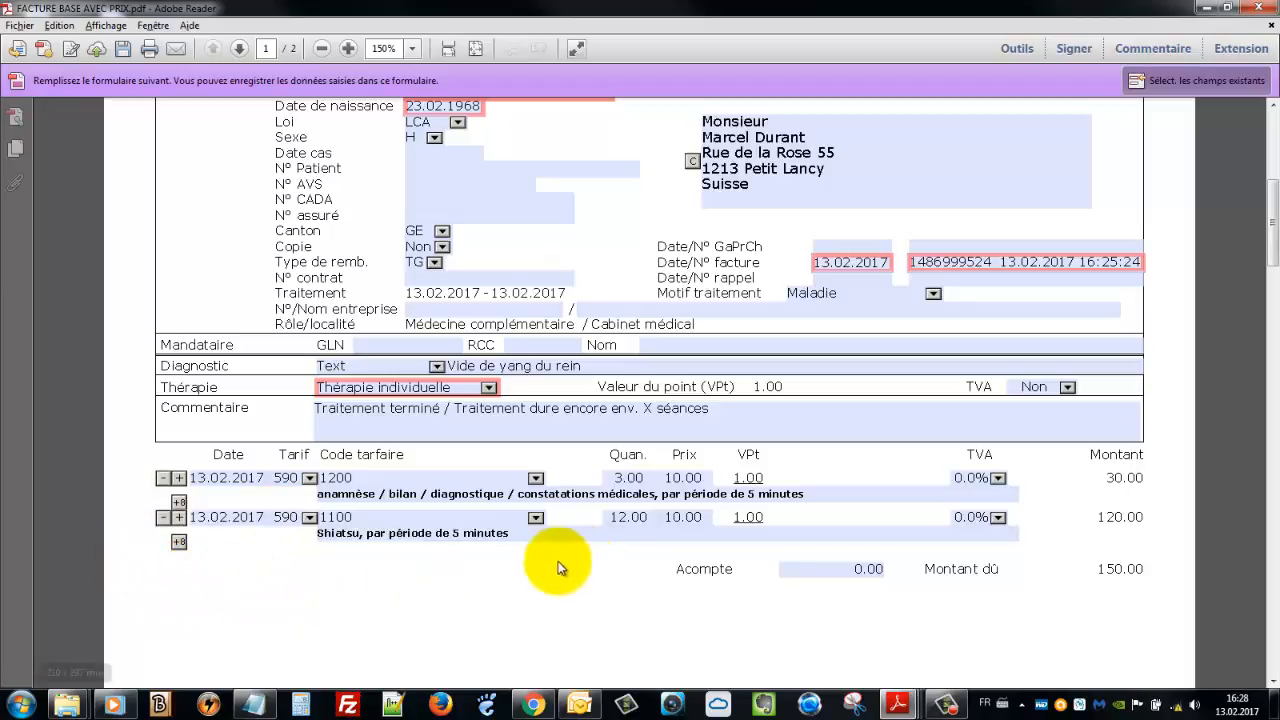
# Return to the top of the form and start saving the invoice with Mémoriser
pyautogui.click(730, 424)
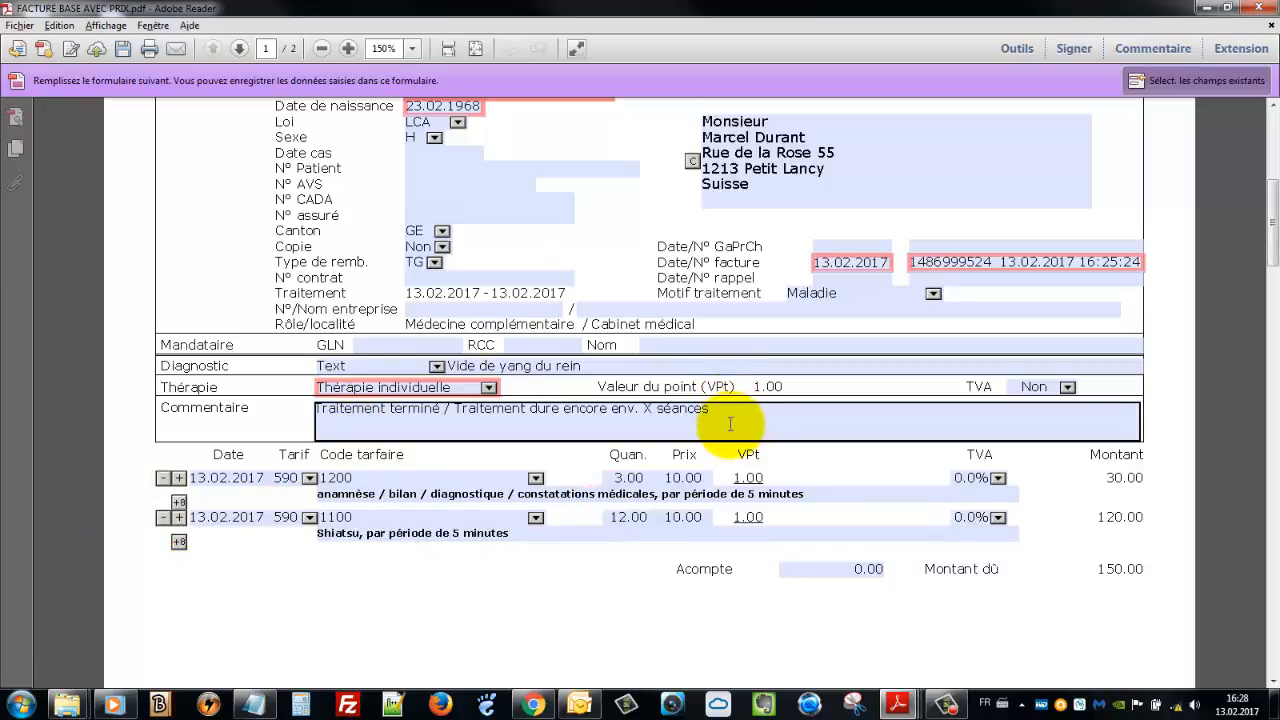
pyautogui.scroll(-3, 740, 440)
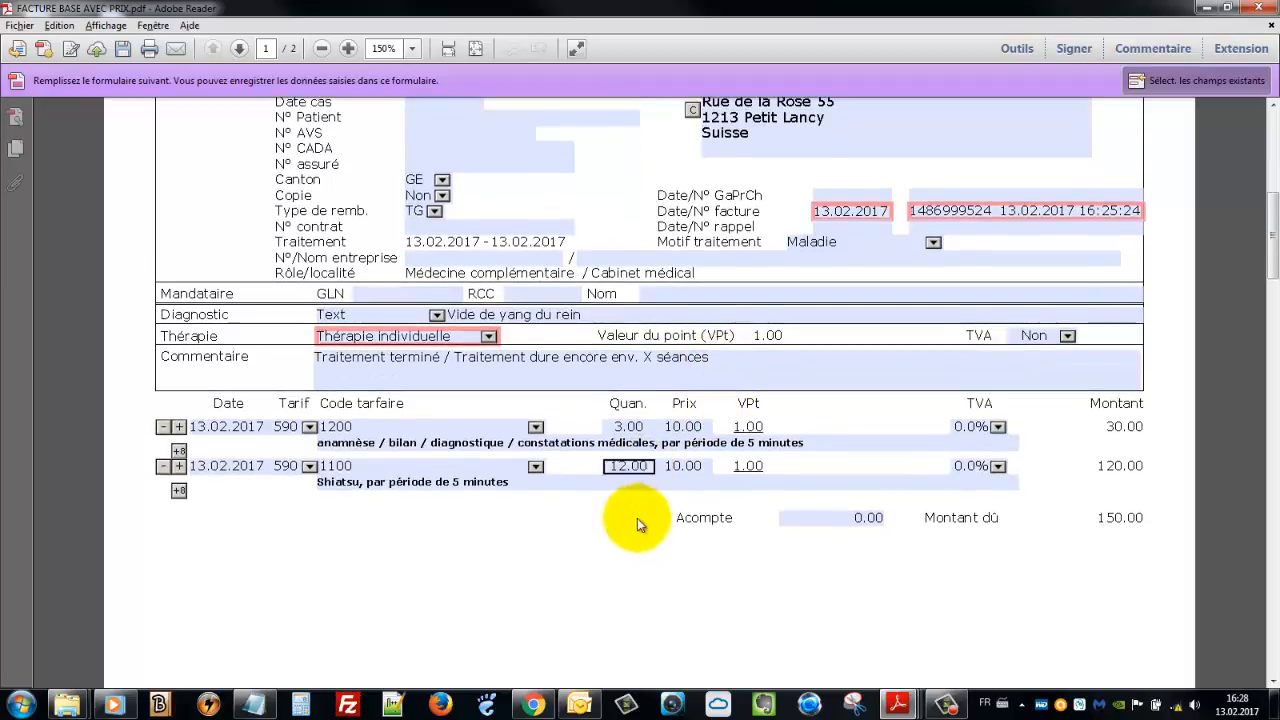
pyautogui.scroll(-4, 832, 565)
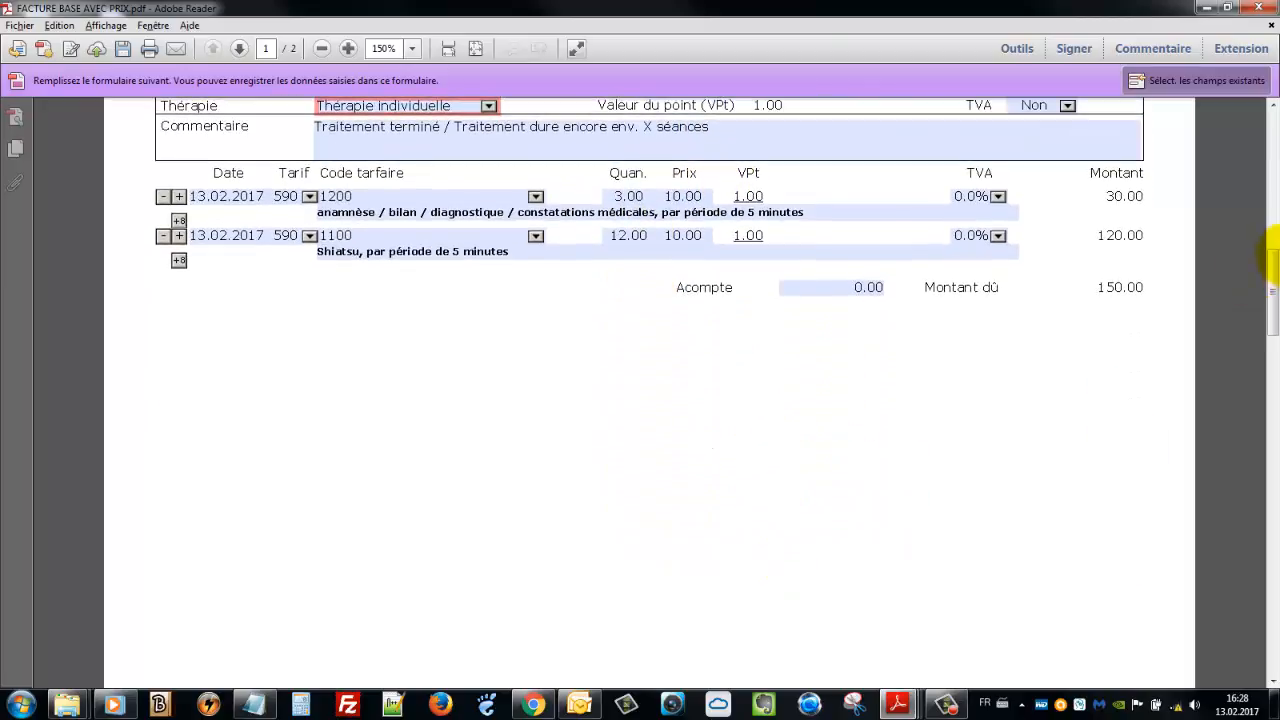
pyautogui.moveTo(1273, 303); pyautogui.dragTo(1273, 150)
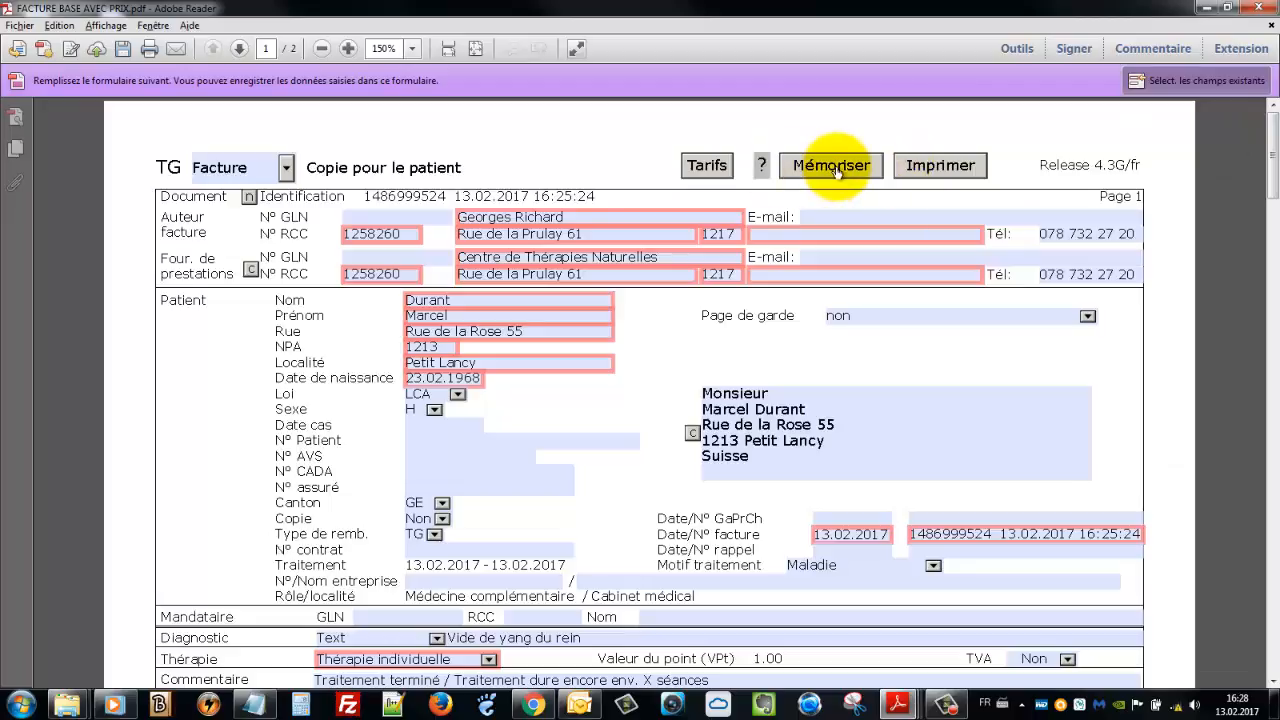
pyautogui.click(828, 199)
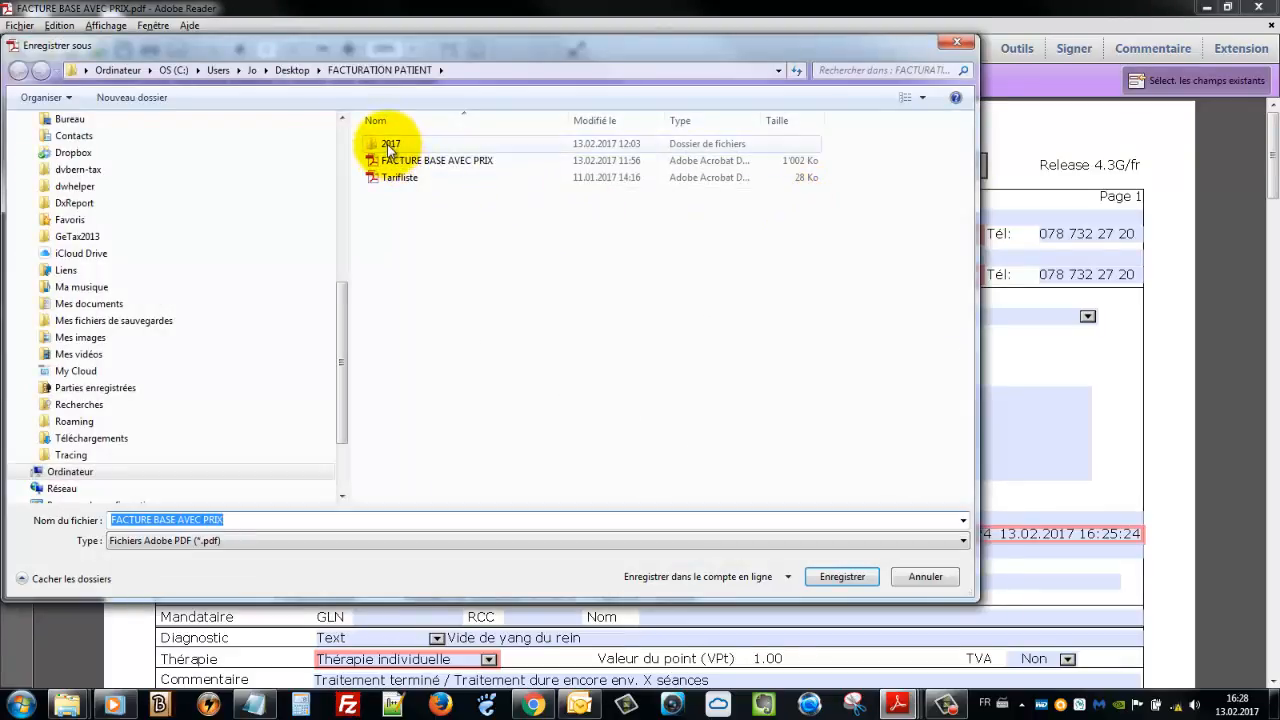
pyautogui.doubleClick(390, 146)
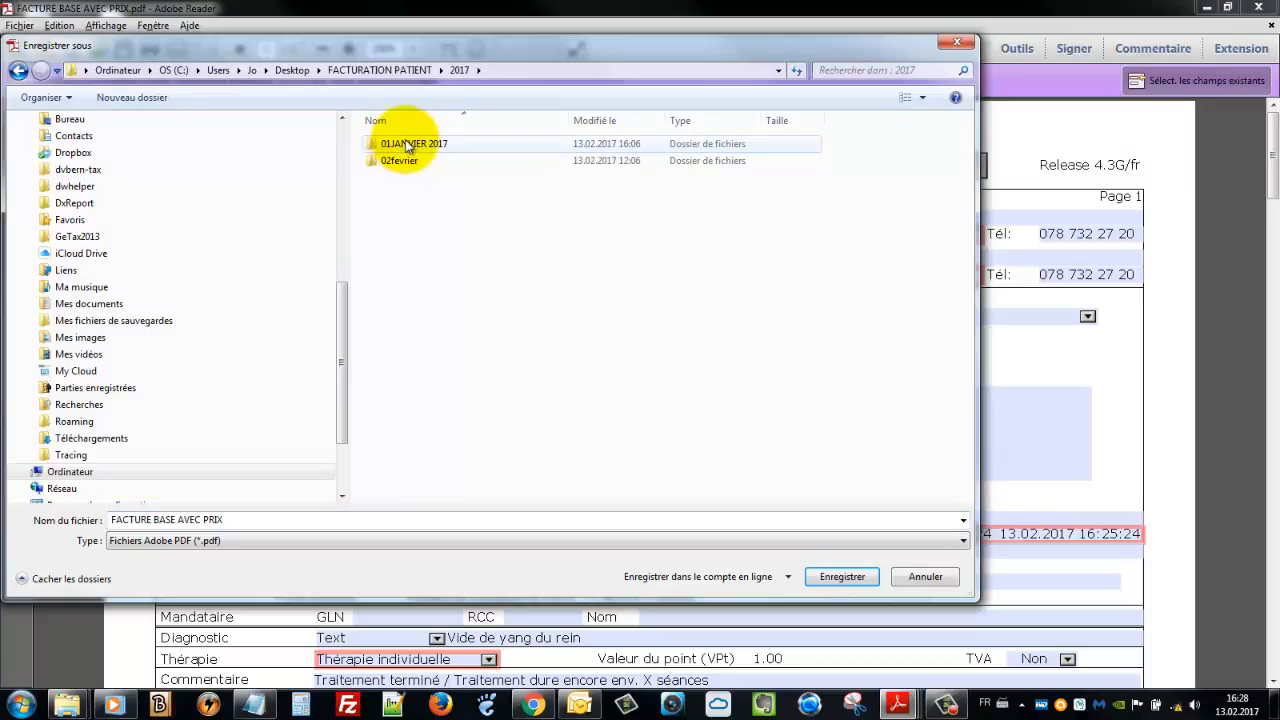
pyautogui.click(393, 147)
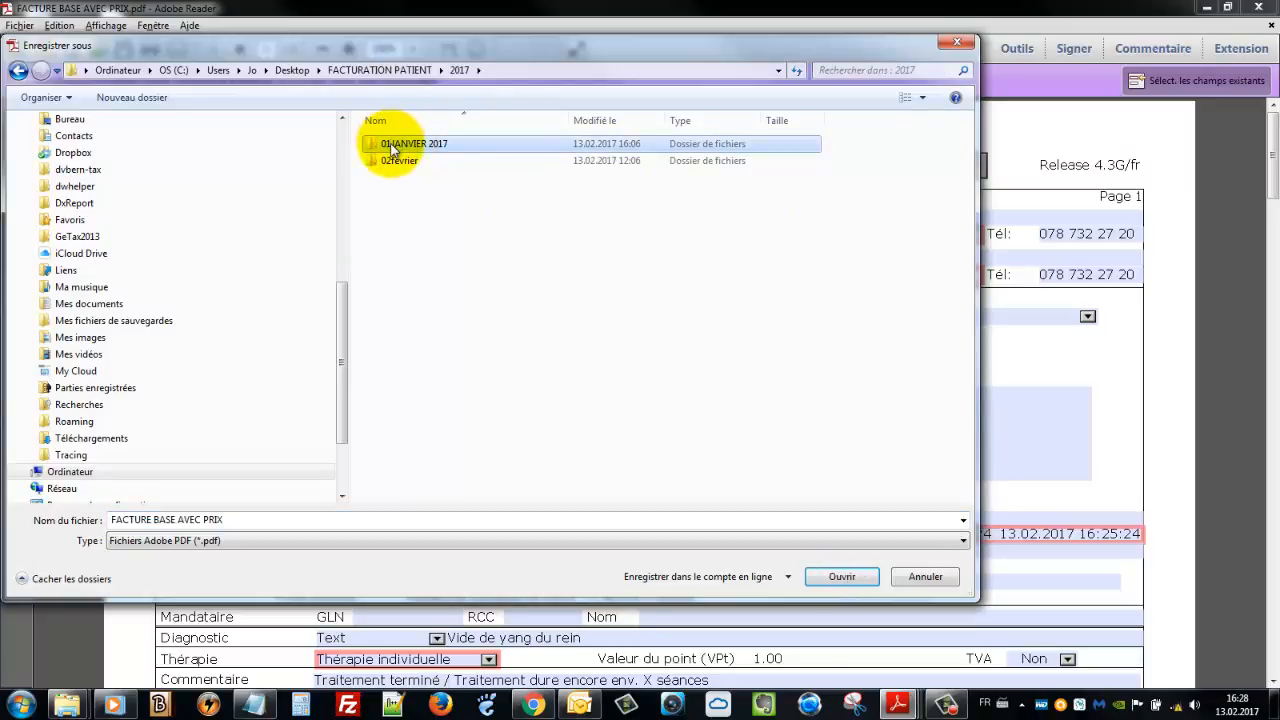
pyautogui.doubleClick(393, 147)
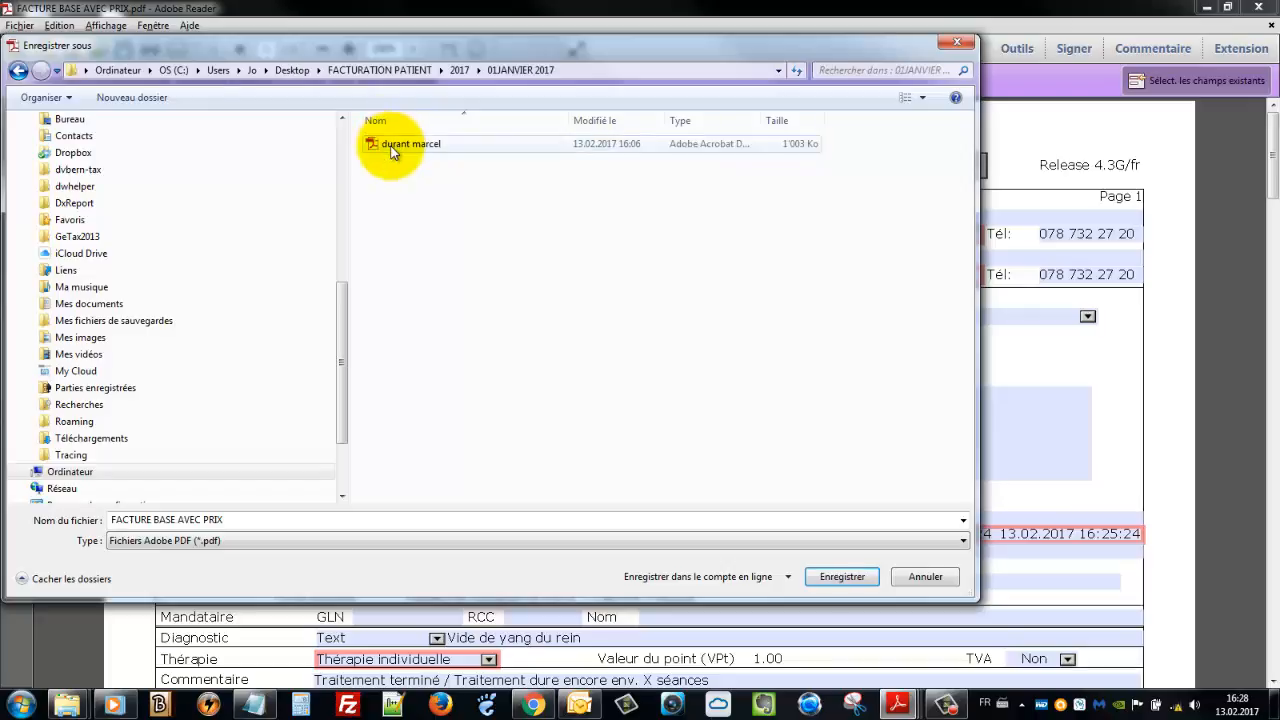
pyautogui.click(18, 70)
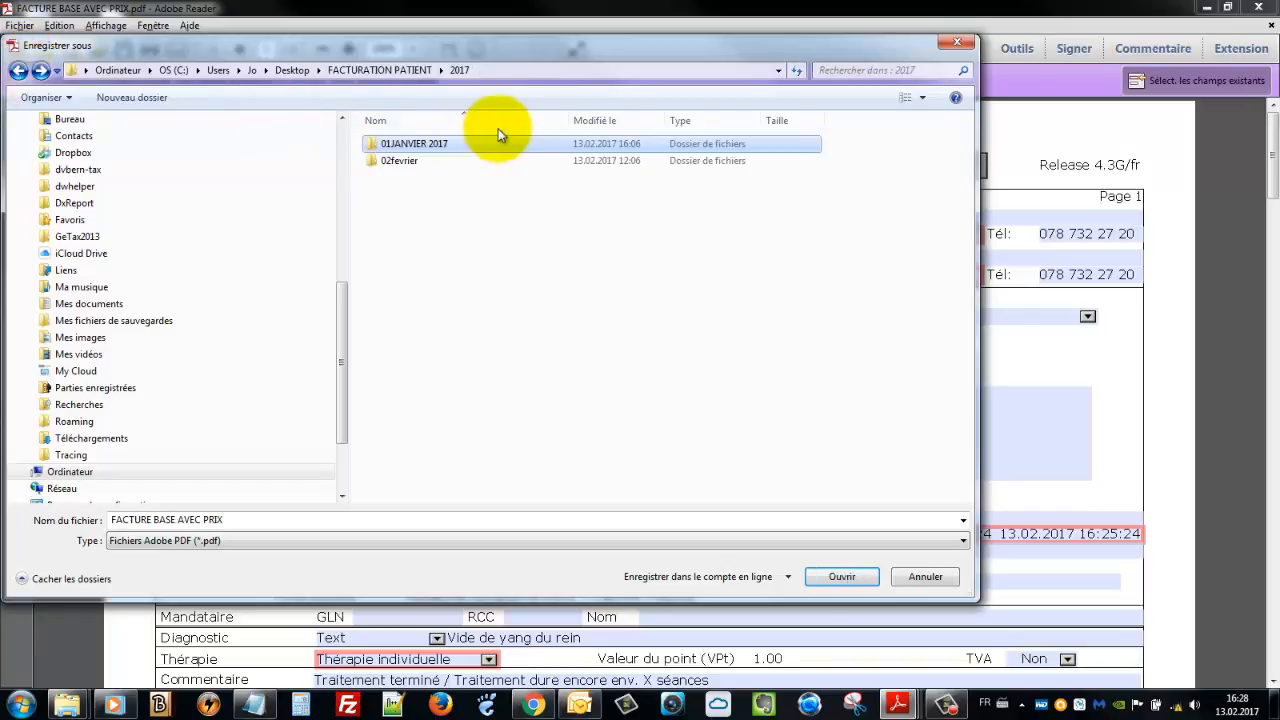
pyautogui.doubleClick(392, 143)
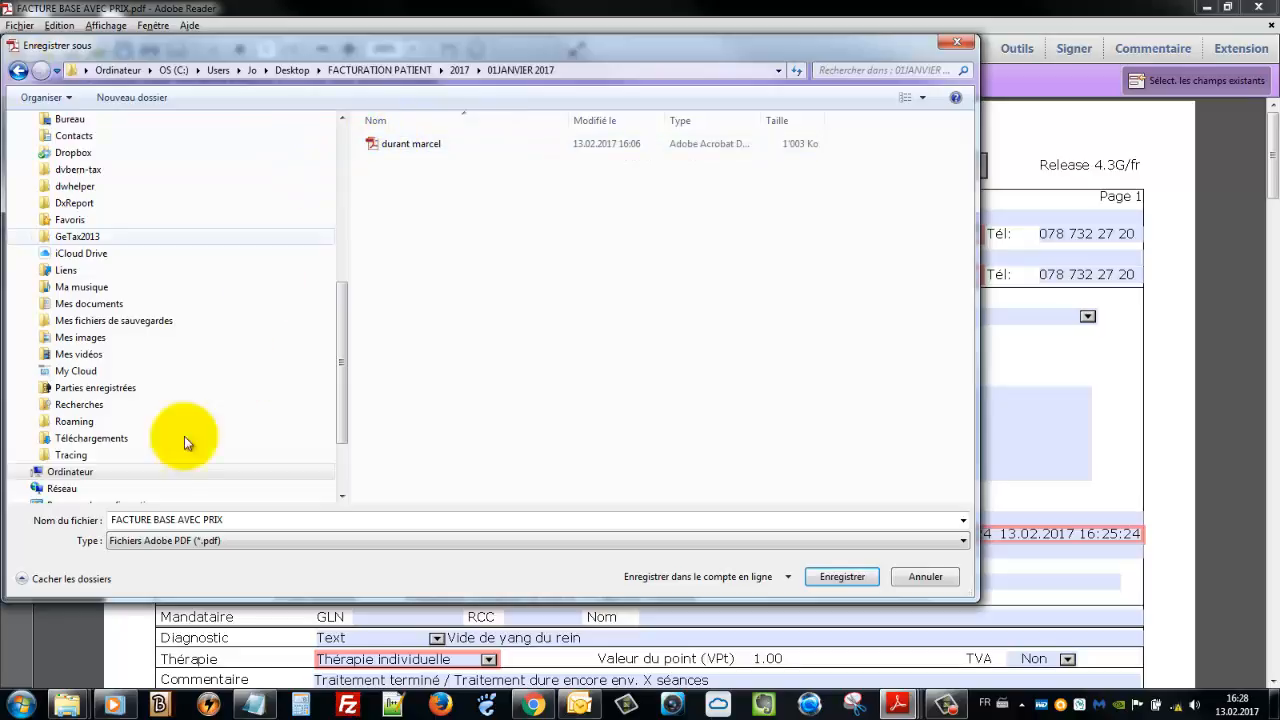
pyautogui.click(183, 519)
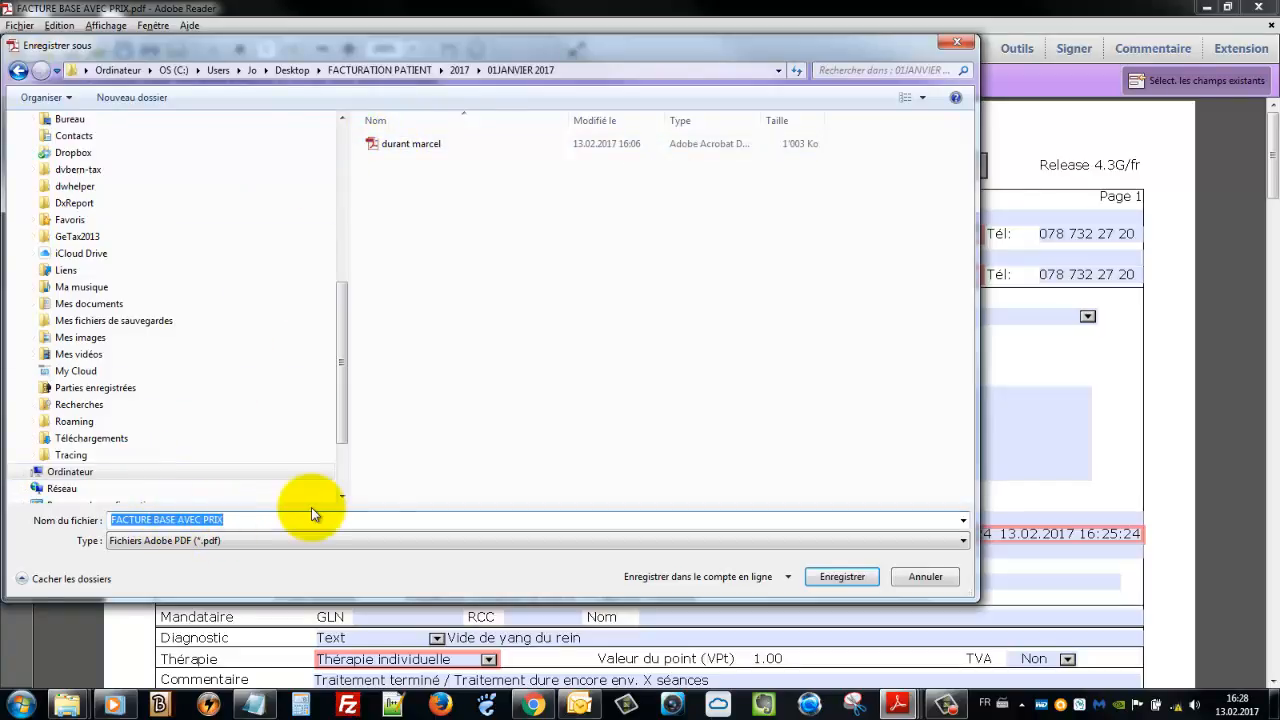
pyautogui.click(393, 148)
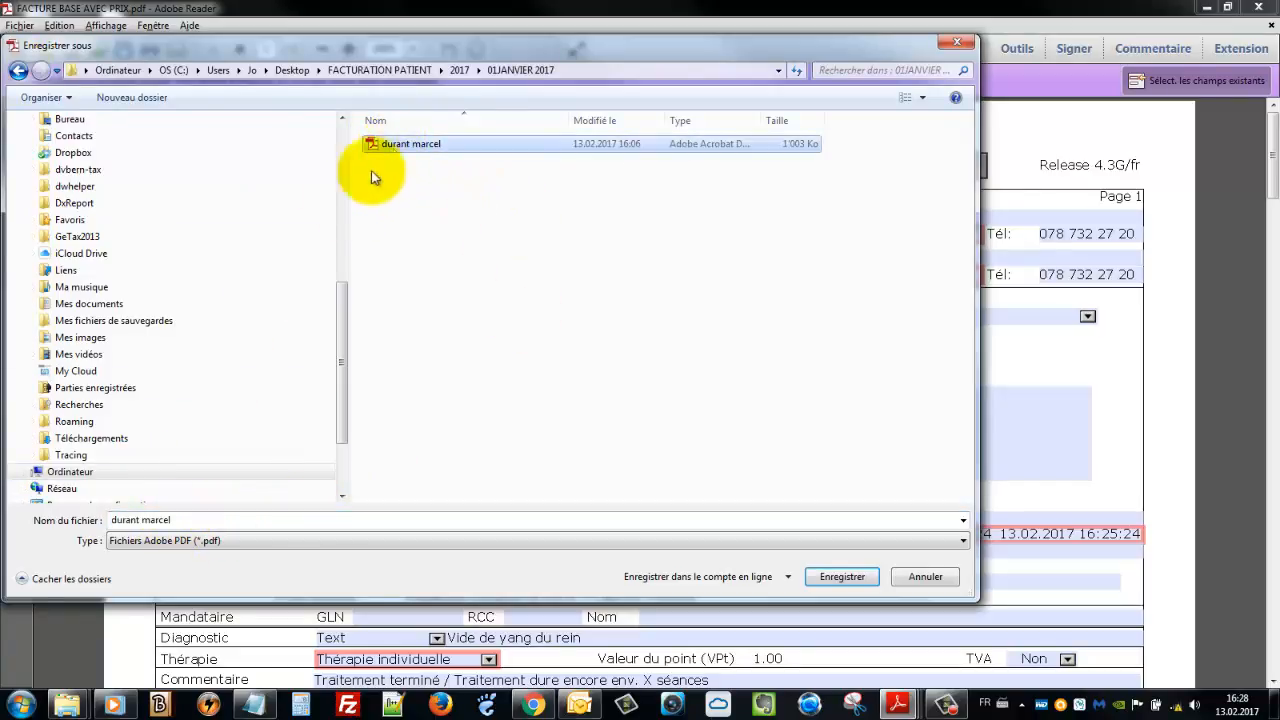
pyautogui.click(183, 521)
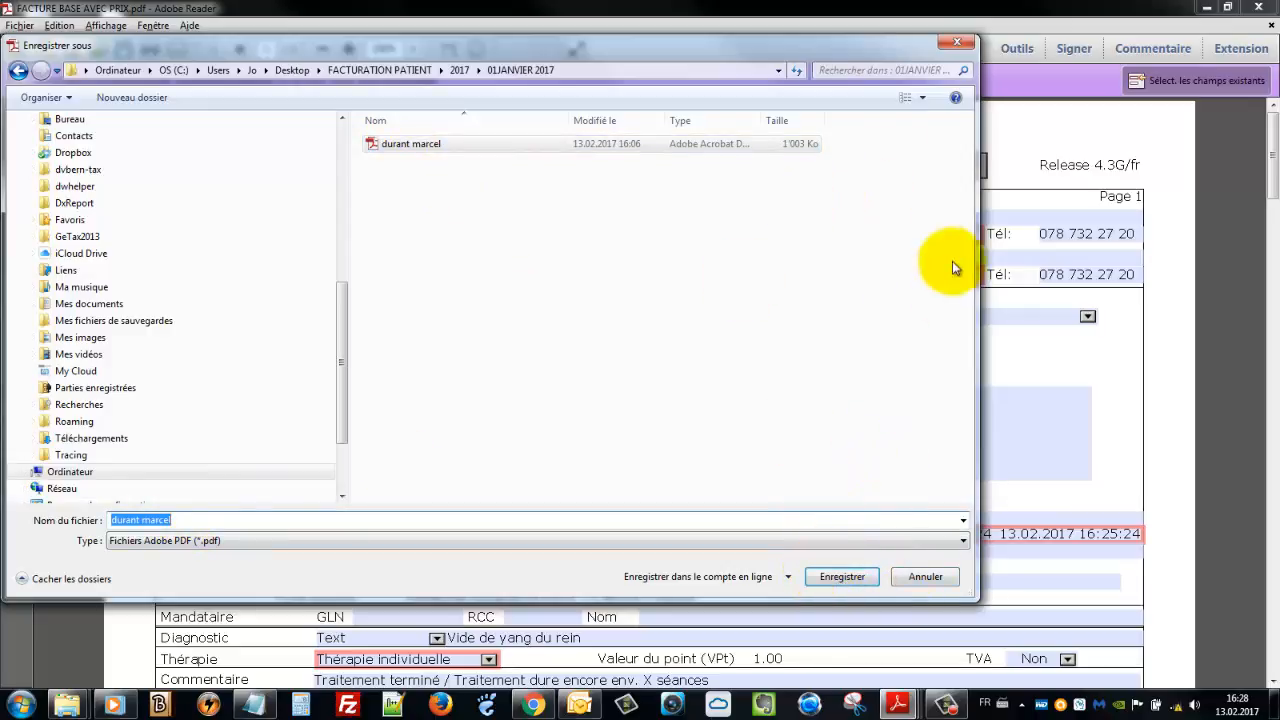
pyautogui.click(924, 577)
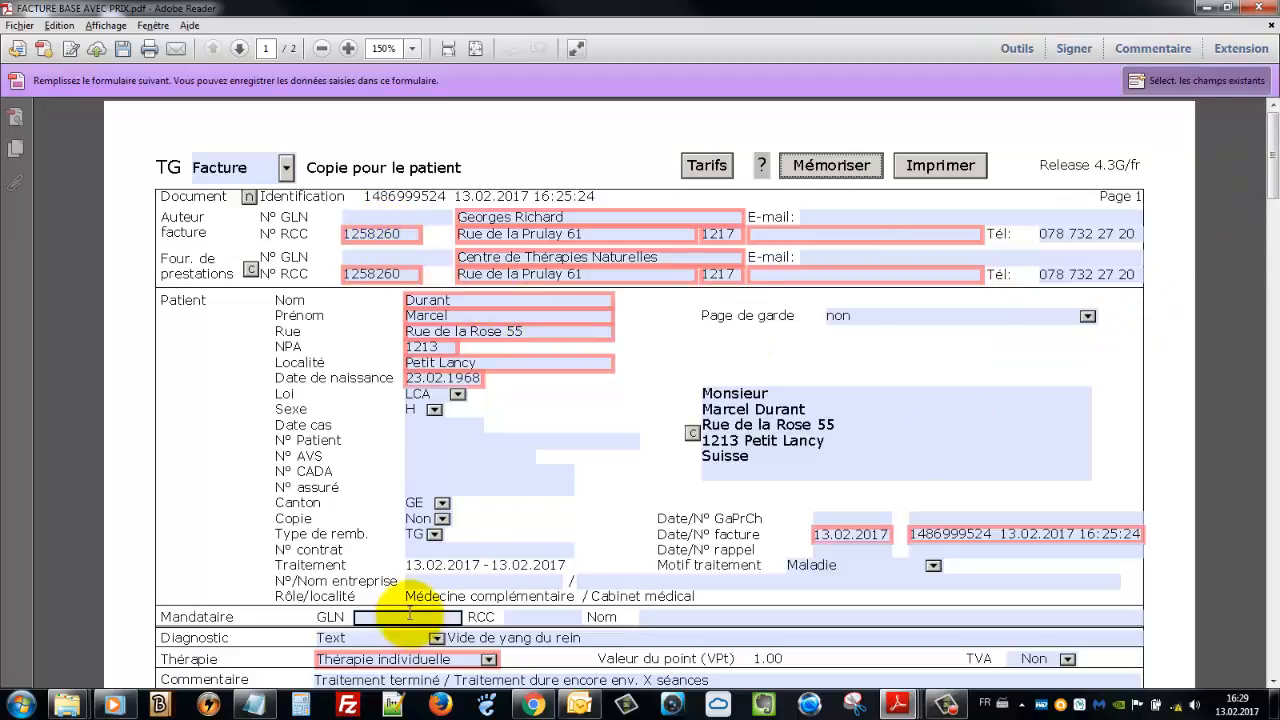
# Minimize Reader and open 2017 > 01JANVIER 2017, selecting the patient's January invoice
pyautogui.click(1212, 10)
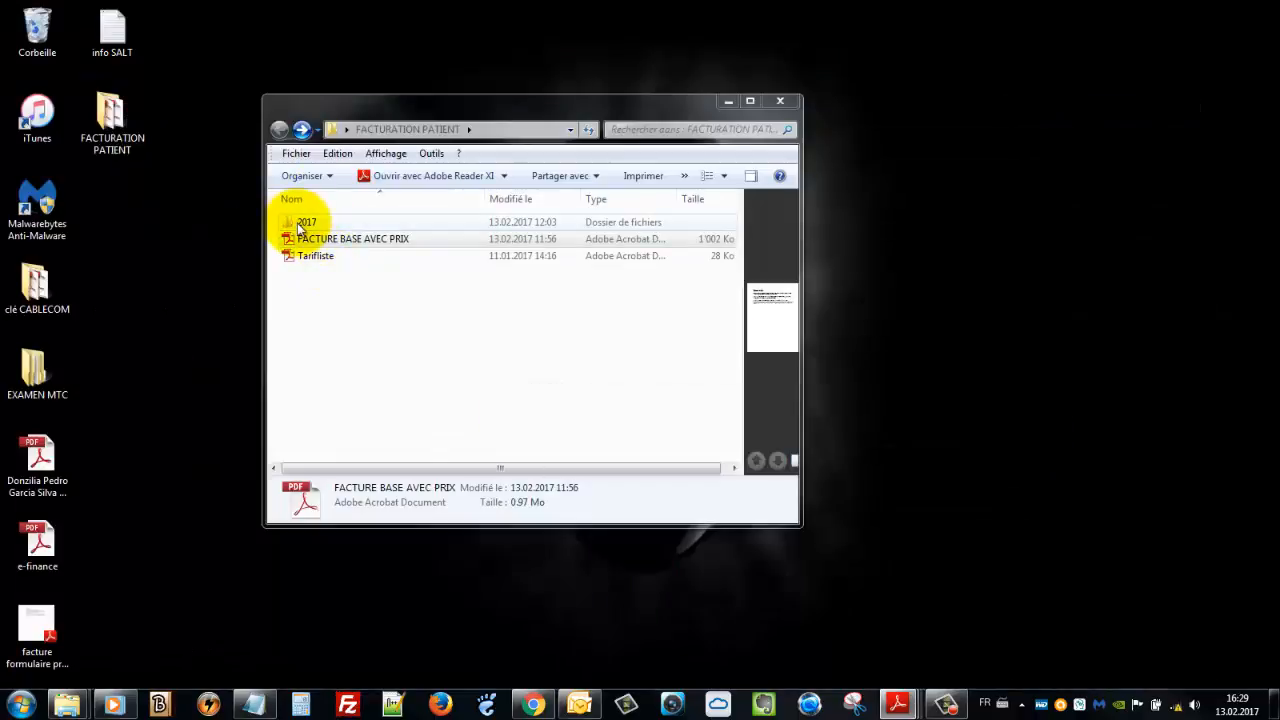
pyautogui.doubleClick(302, 223)
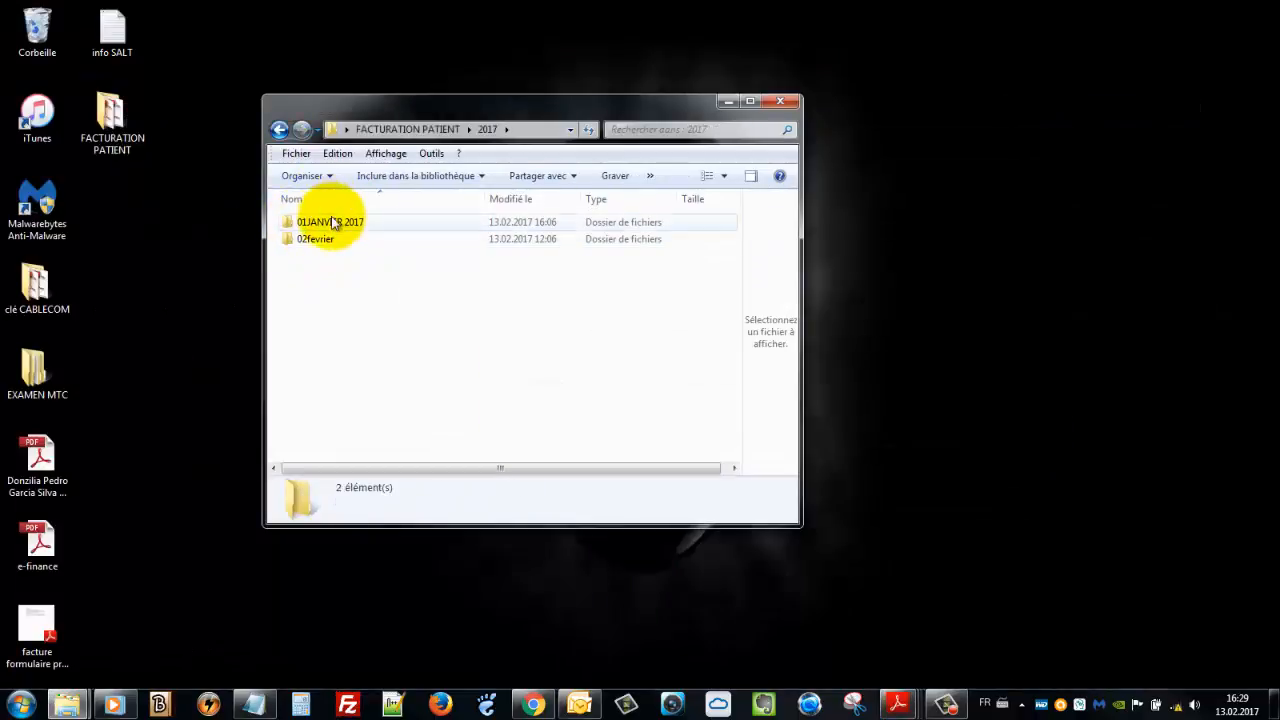
pyautogui.doubleClick(333, 222)
pyautogui.click(330, 223)
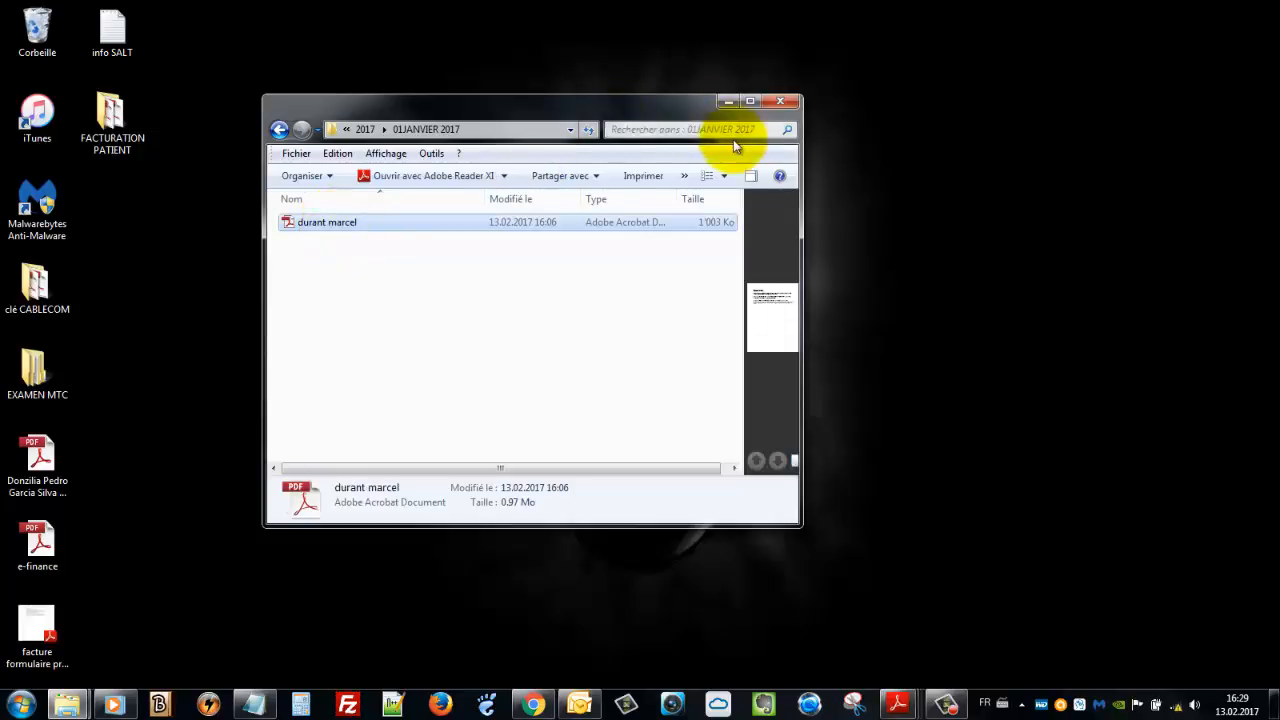
# Minimize the folder window, then restore the 01JANVIER 2017 window from the taskbar
pyautogui.click(727, 102)
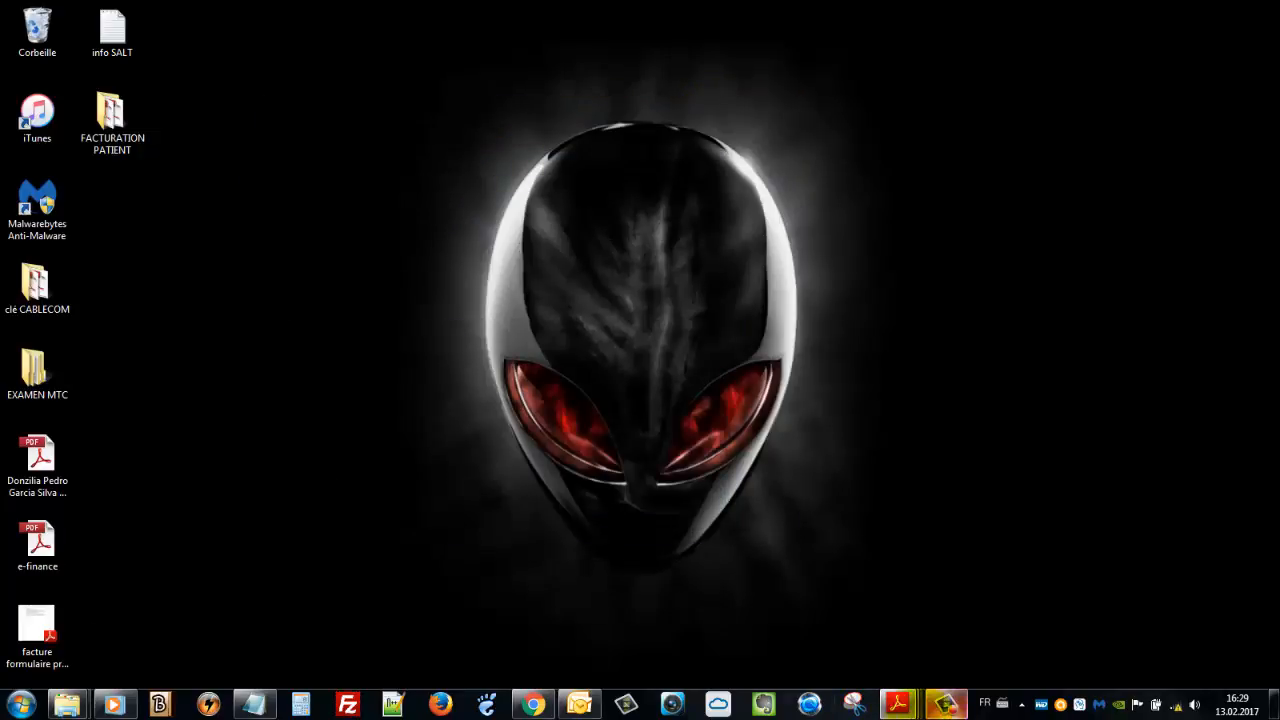
pyautogui.click(897, 705)
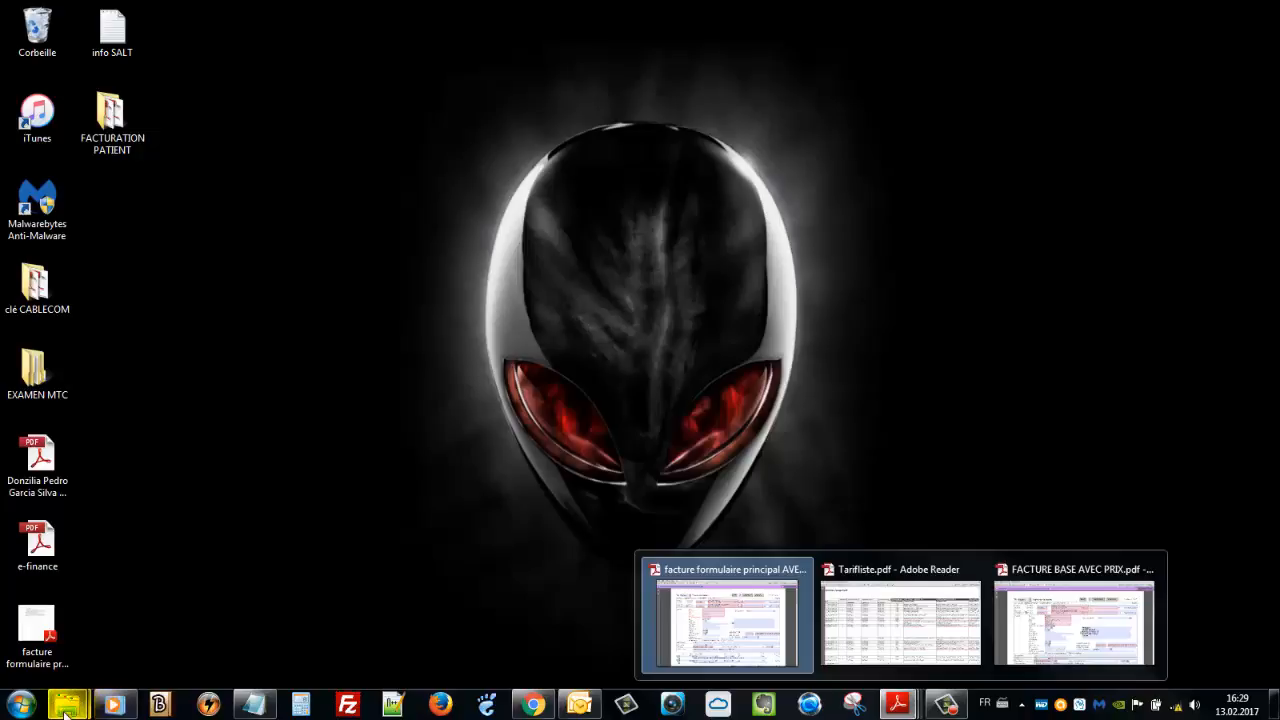
pyautogui.moveTo(67, 704)
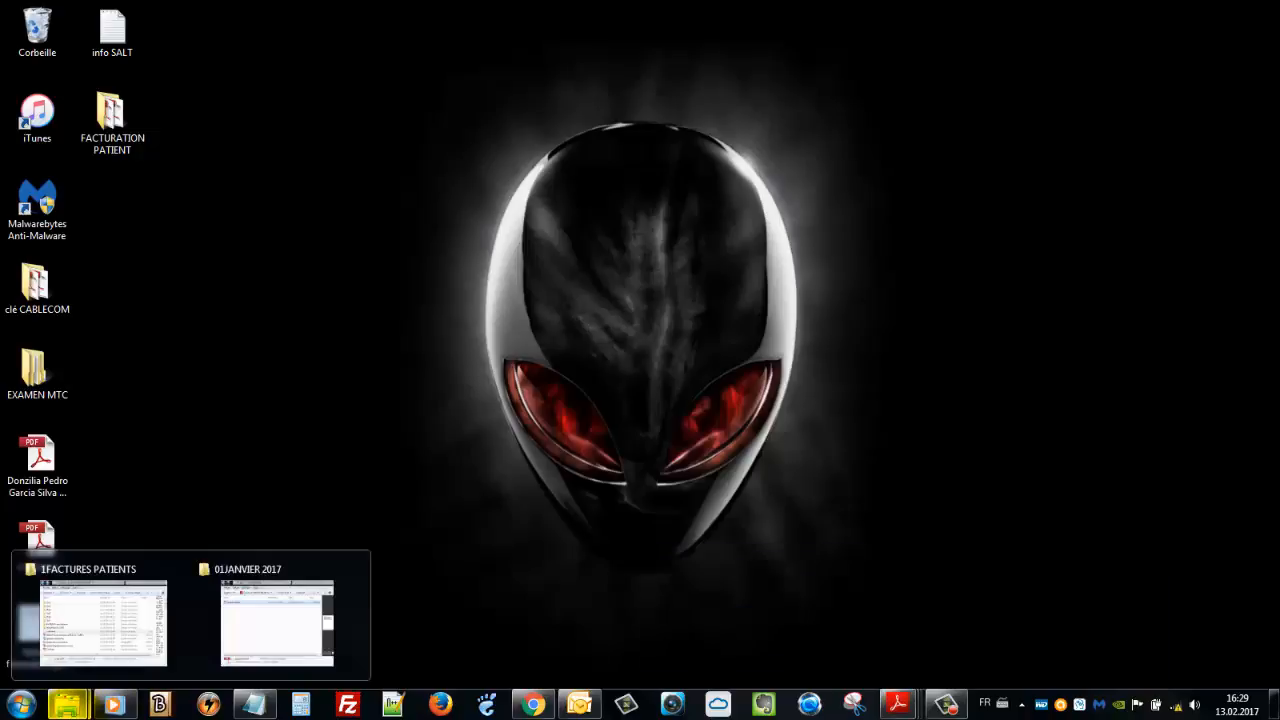
pyautogui.click(262, 603)
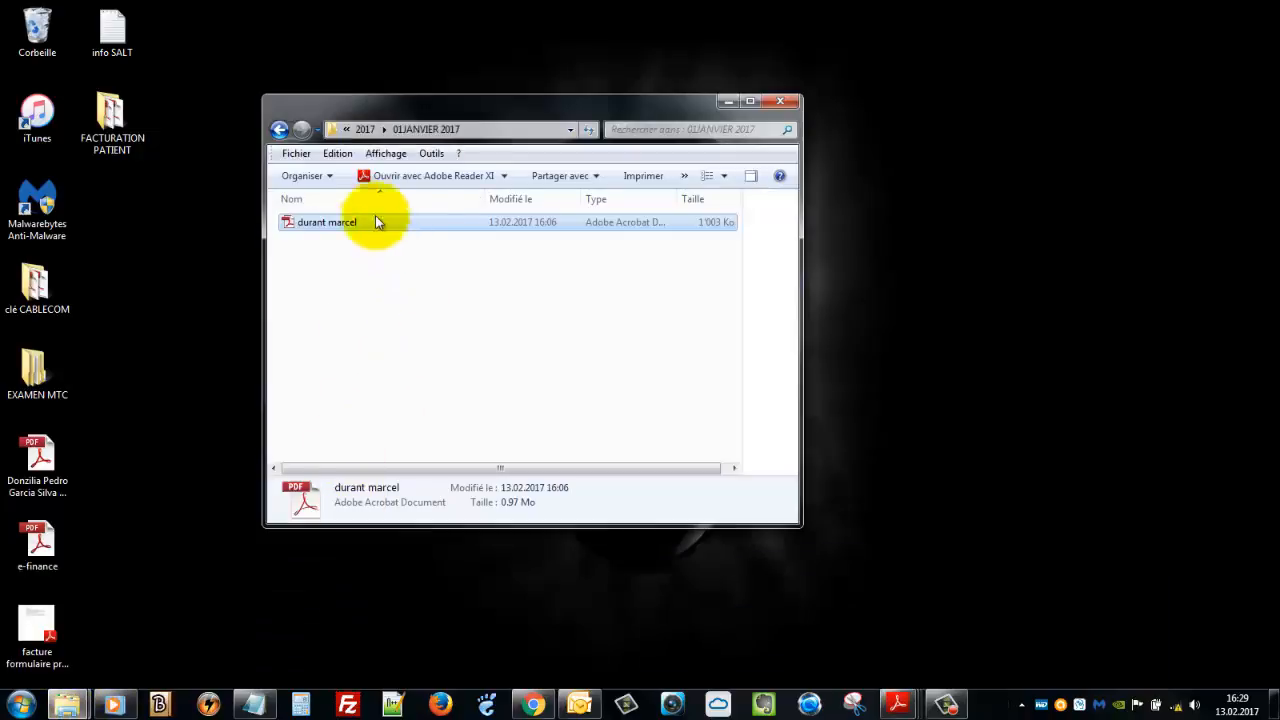
# Open the patient's January invoice PDF in Adobe Reader and scroll to the top of the form
pyautogui.doubleClick(323, 225)
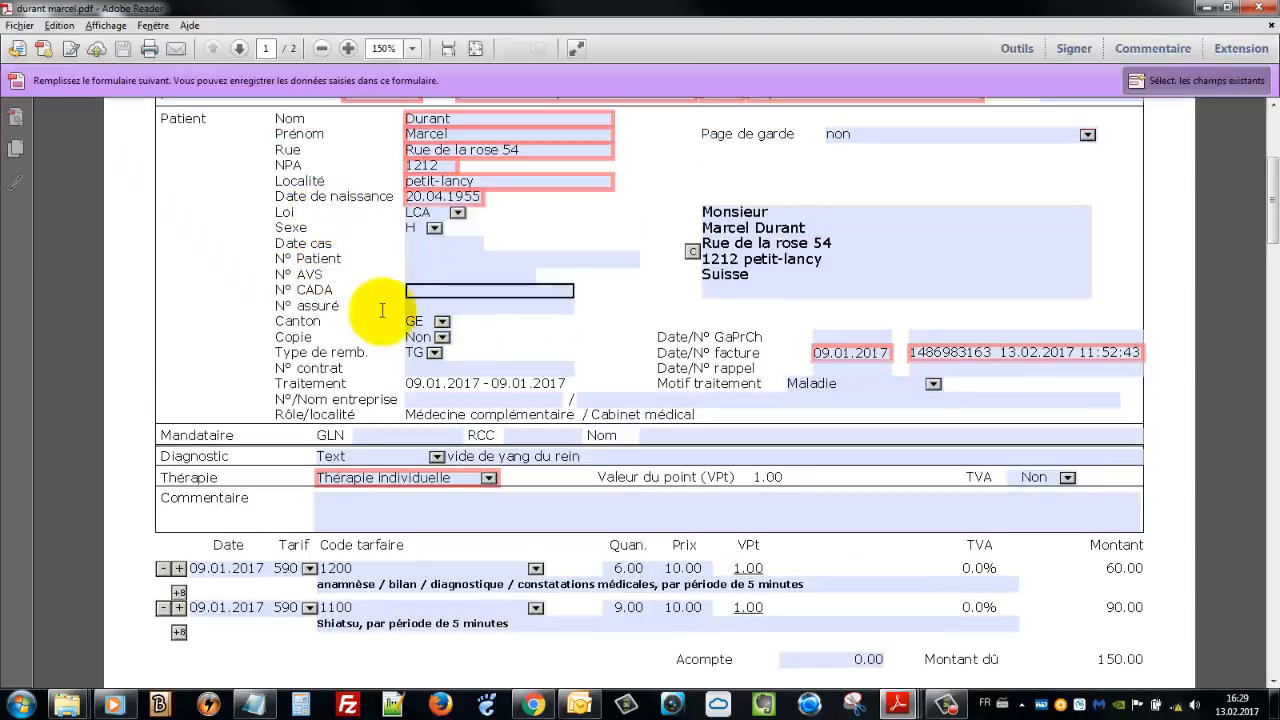
pyautogui.scroll(1, 586, 357)
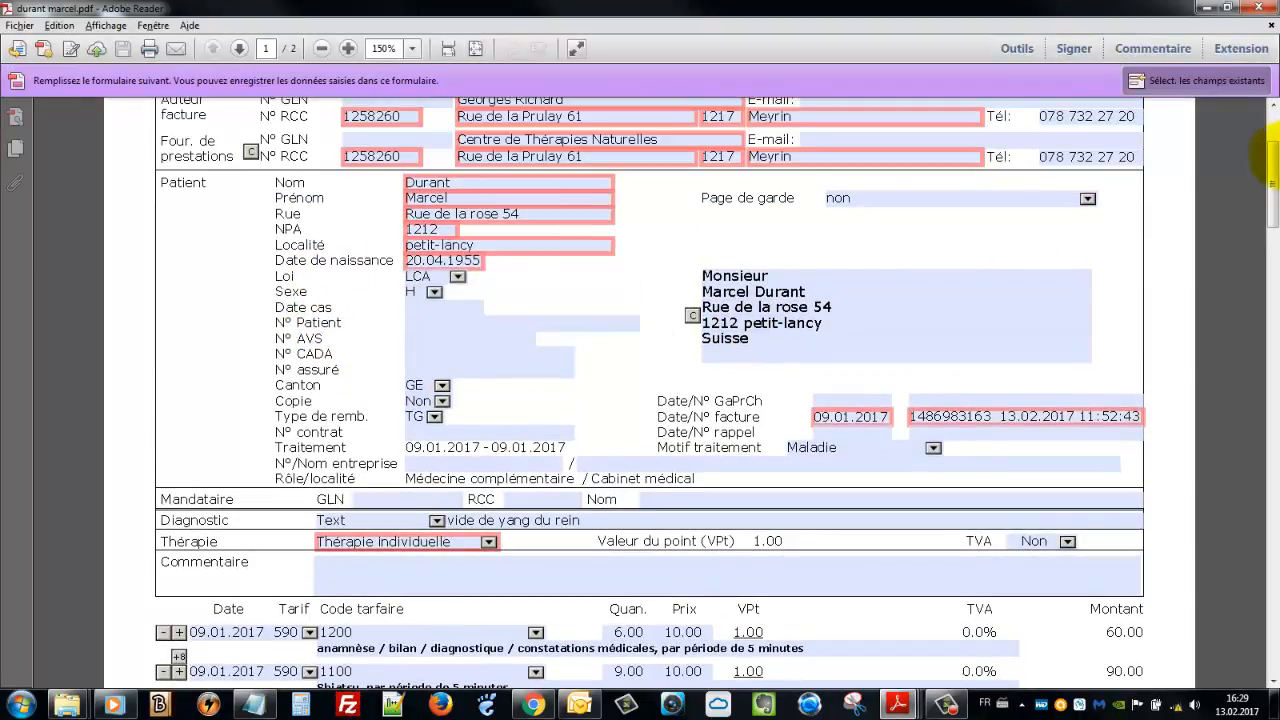
pyautogui.moveTo(1272, 185); pyautogui.dragTo(1272, 140)
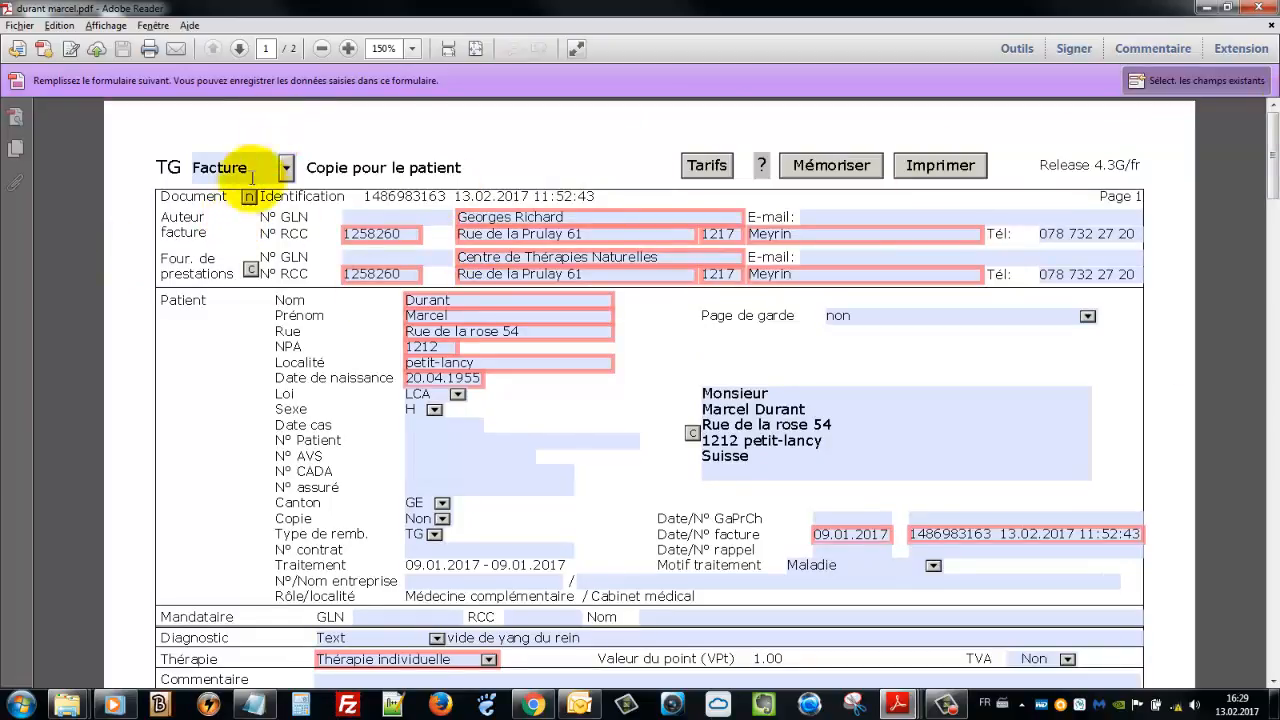
pyautogui.moveTo(249, 199)
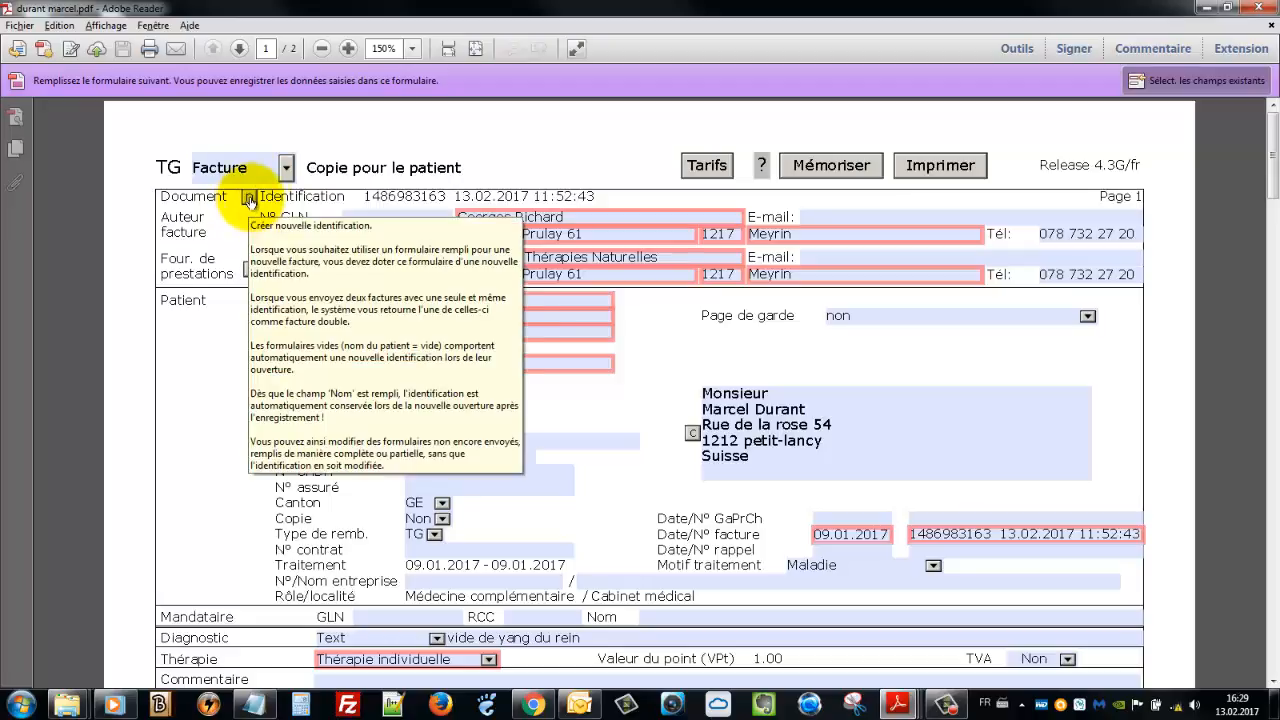
# Select the old identification number in the Date/N° facture field
pyautogui.doubleClick(425, 195)
pyautogui.click(993, 534)
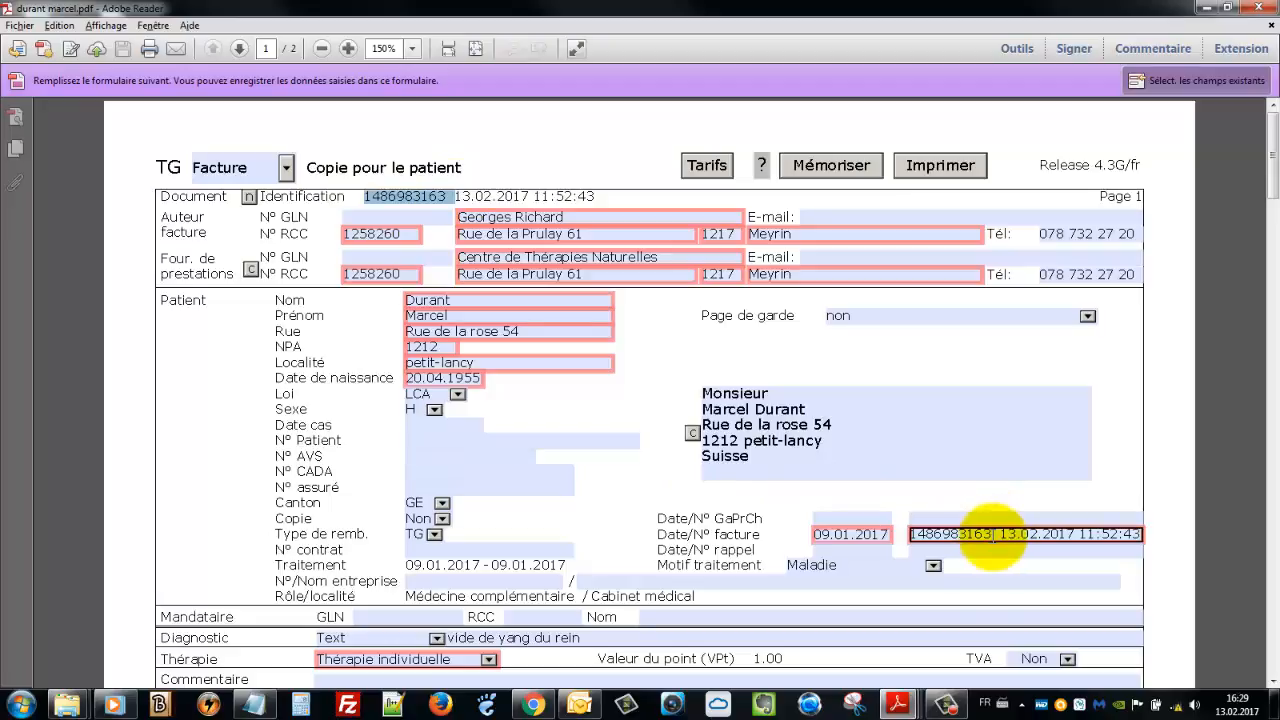
pyautogui.moveTo(993, 534); pyautogui.dragTo(895, 530)
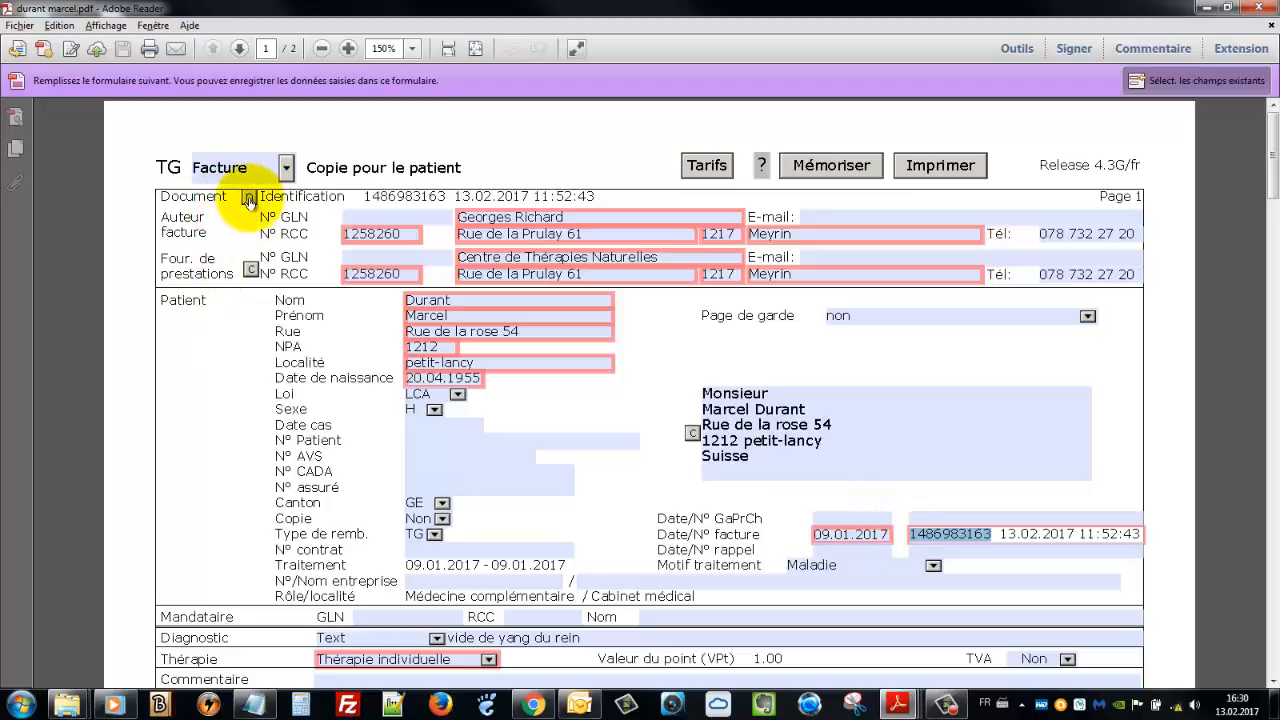
# Generate a new identification number and set the invoice date to 13.02.2017
pyautogui.click(248, 198)
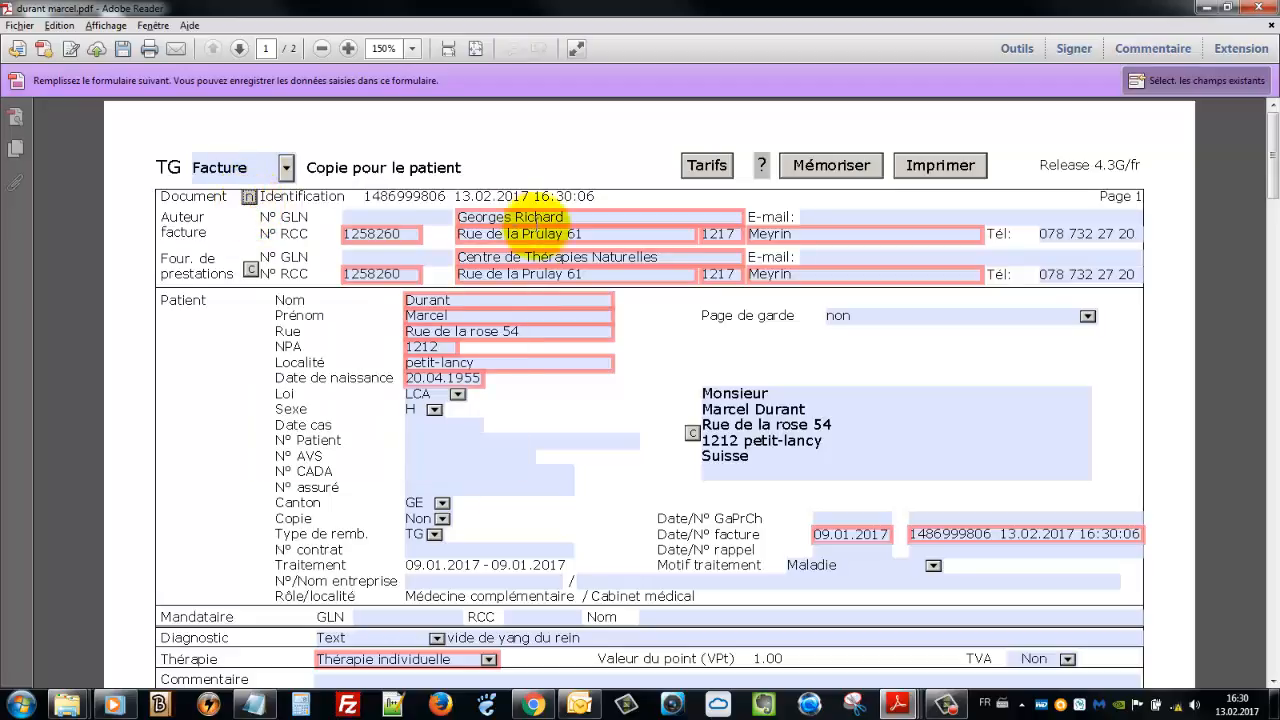
pyautogui.click(255, 176)
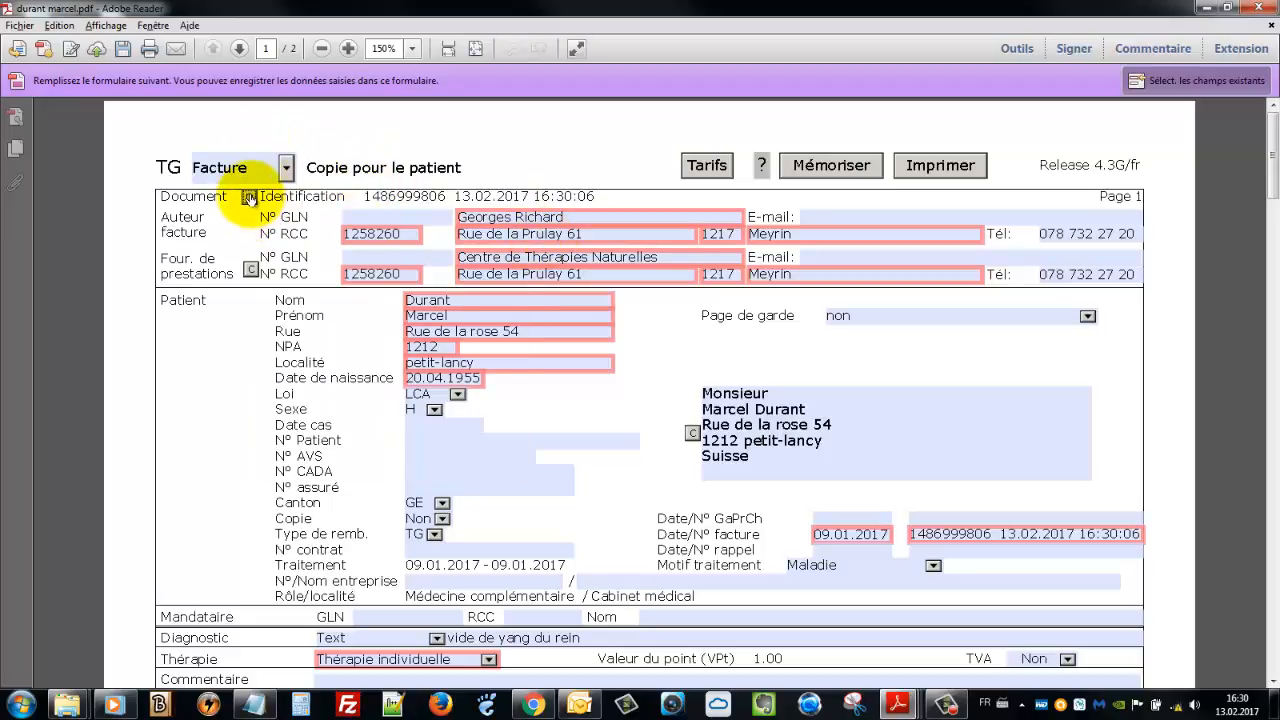
pyautogui.moveTo(249, 197)
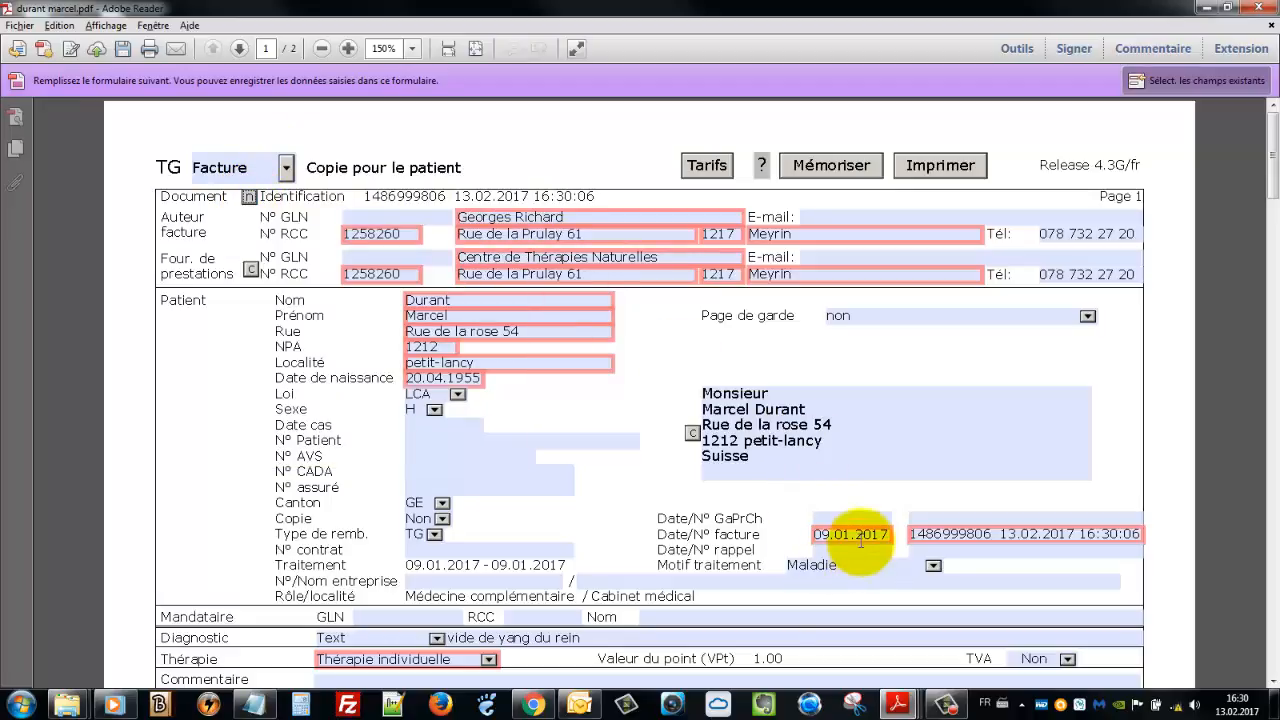
pyautogui.click(858, 534)
pyautogui.click(905, 535)
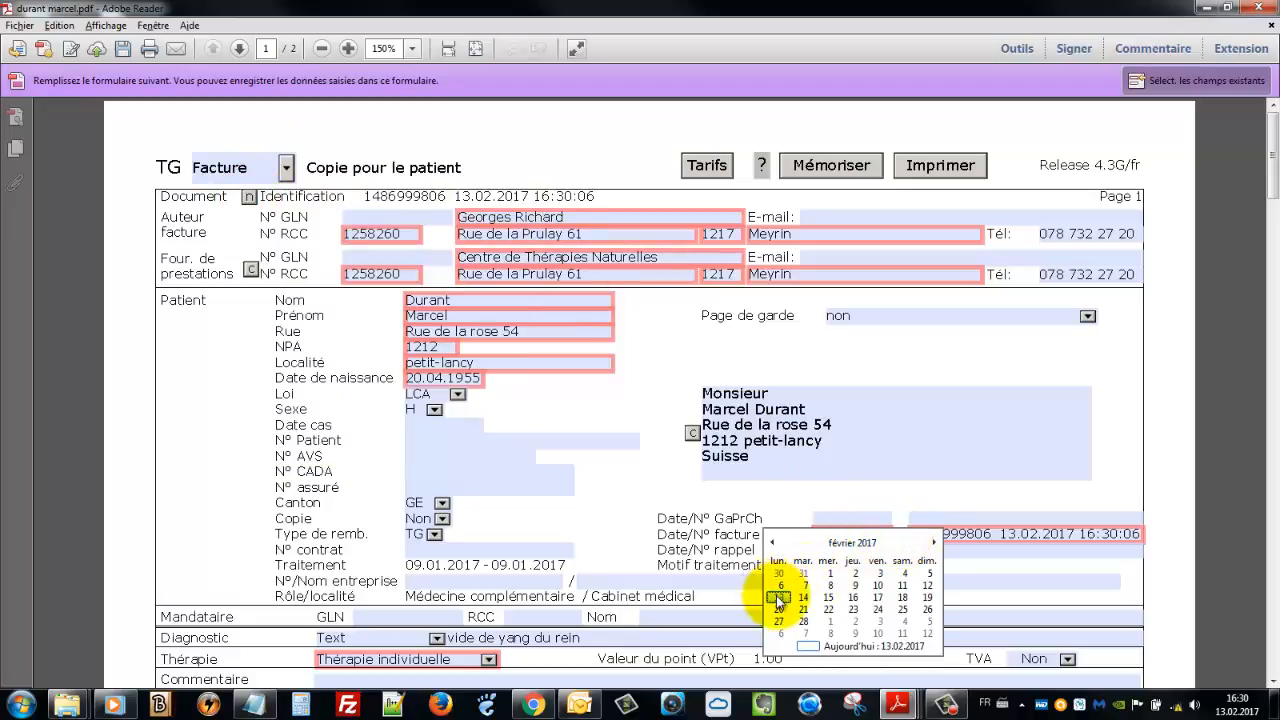
pyautogui.click(778, 598)
# Date both treatment lines 13.02.2017, dismissing the date-order warning
pyautogui.scroll(-2, 428, 525)
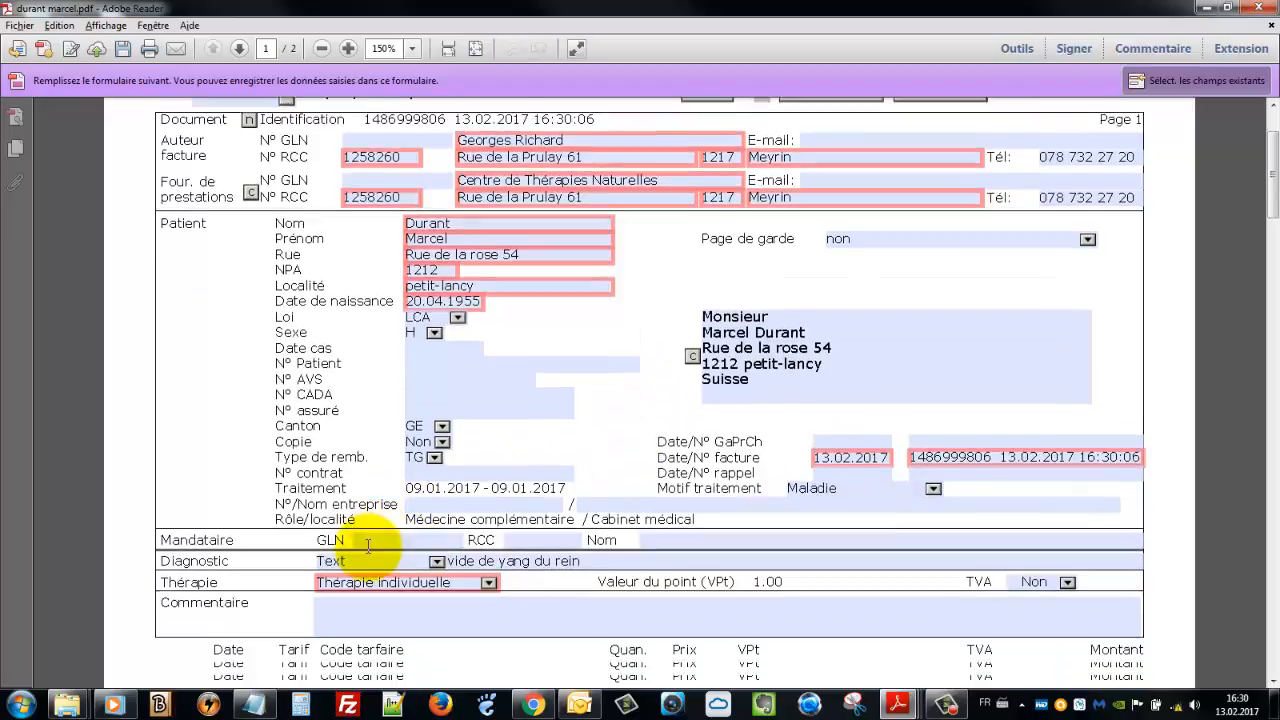
pyautogui.scroll(-3, 368, 545)
pyautogui.click(245, 567)
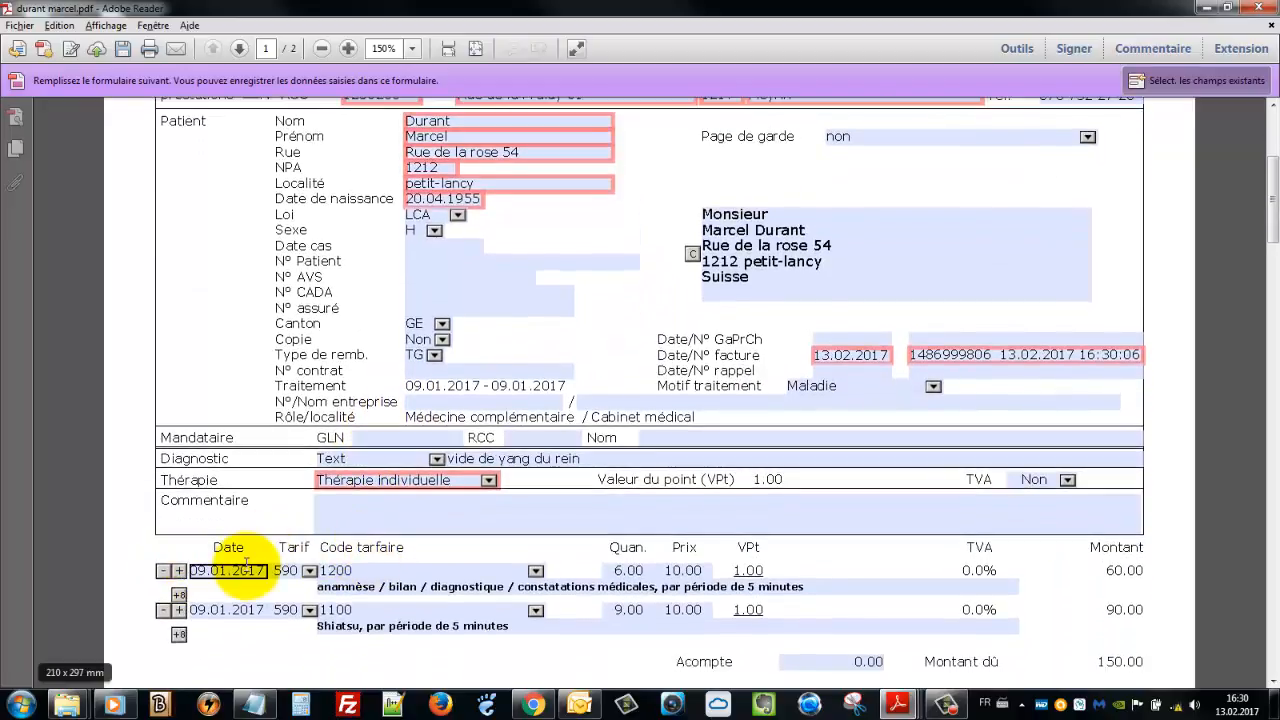
pyautogui.click(276, 572)
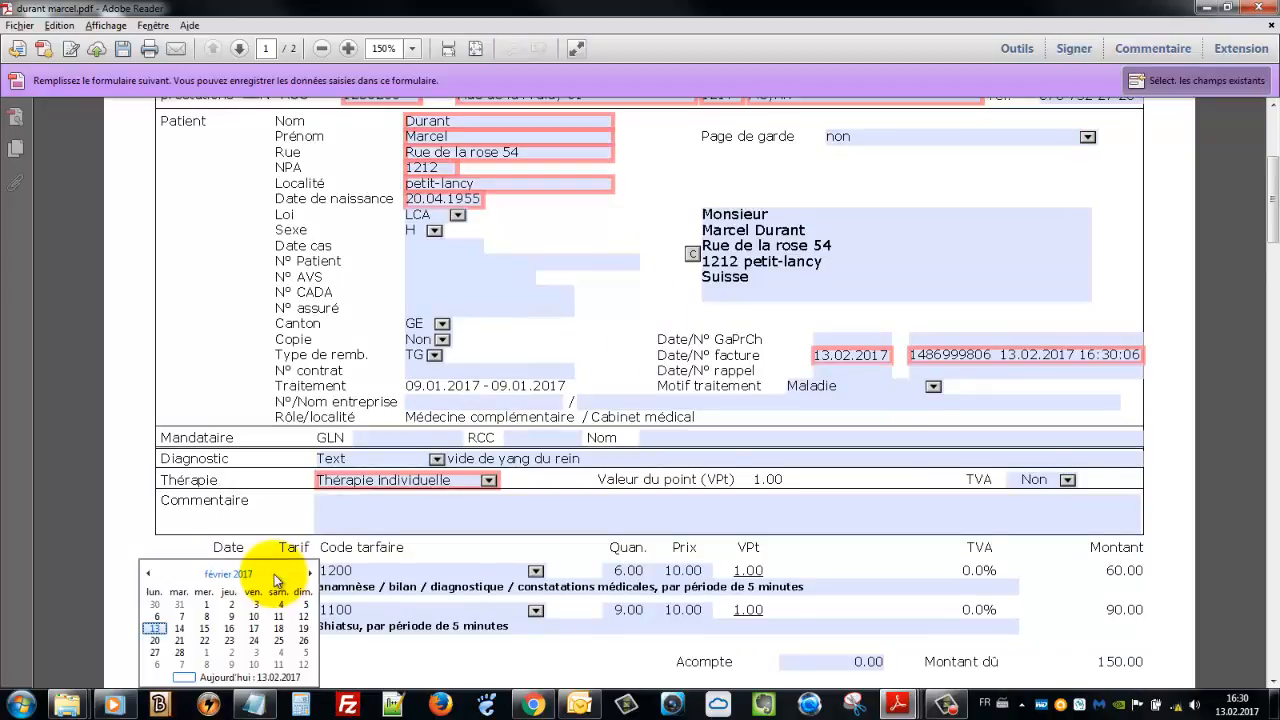
pyautogui.click(153, 629)
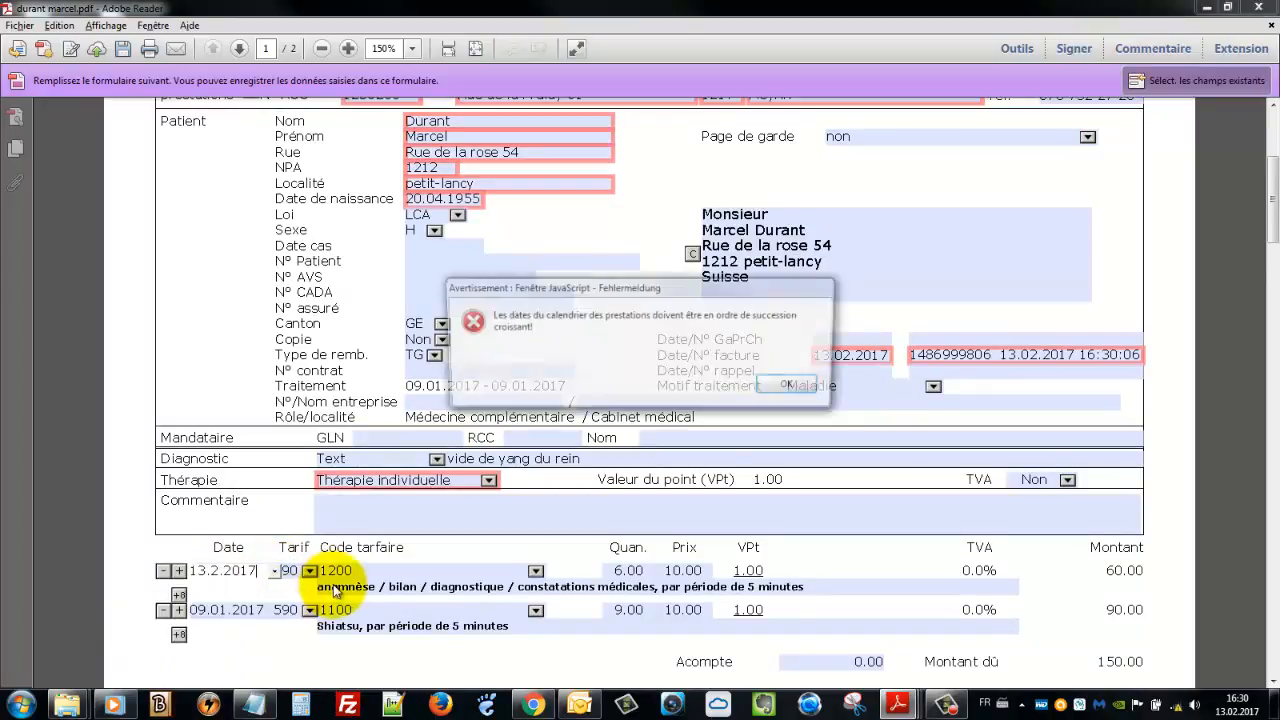
pyautogui.click(792, 385)
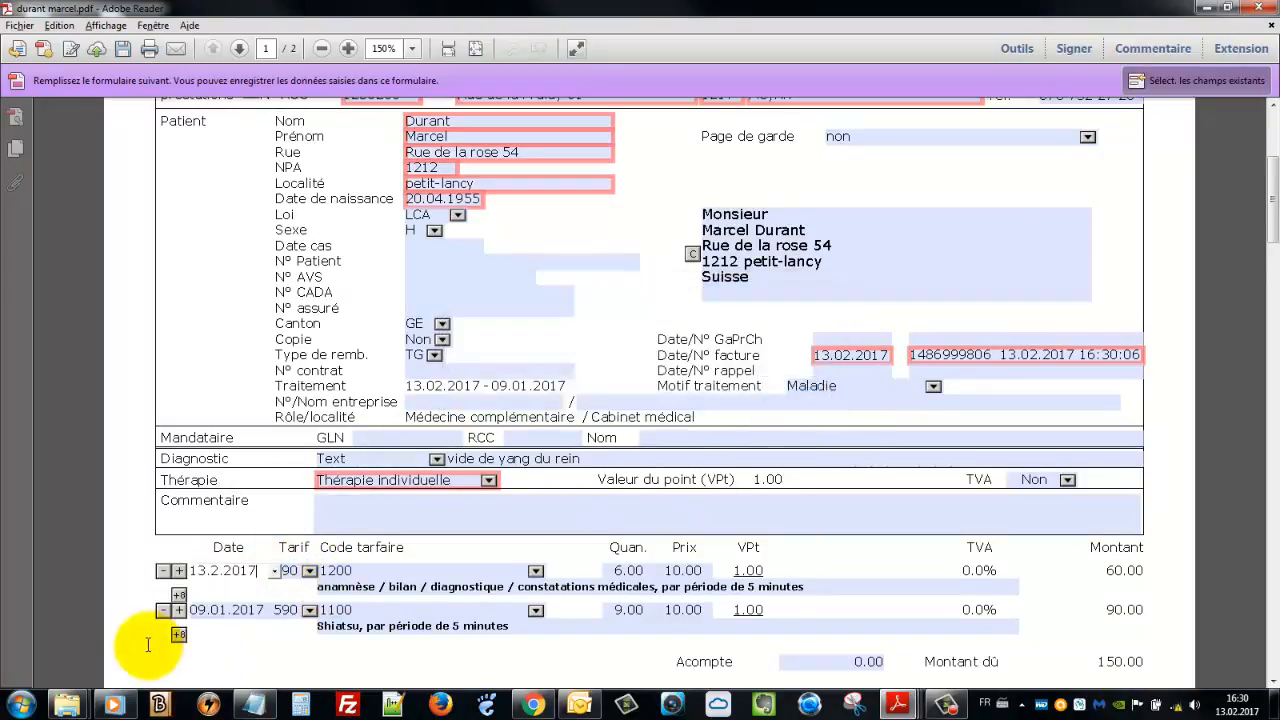
pyautogui.click(206, 612)
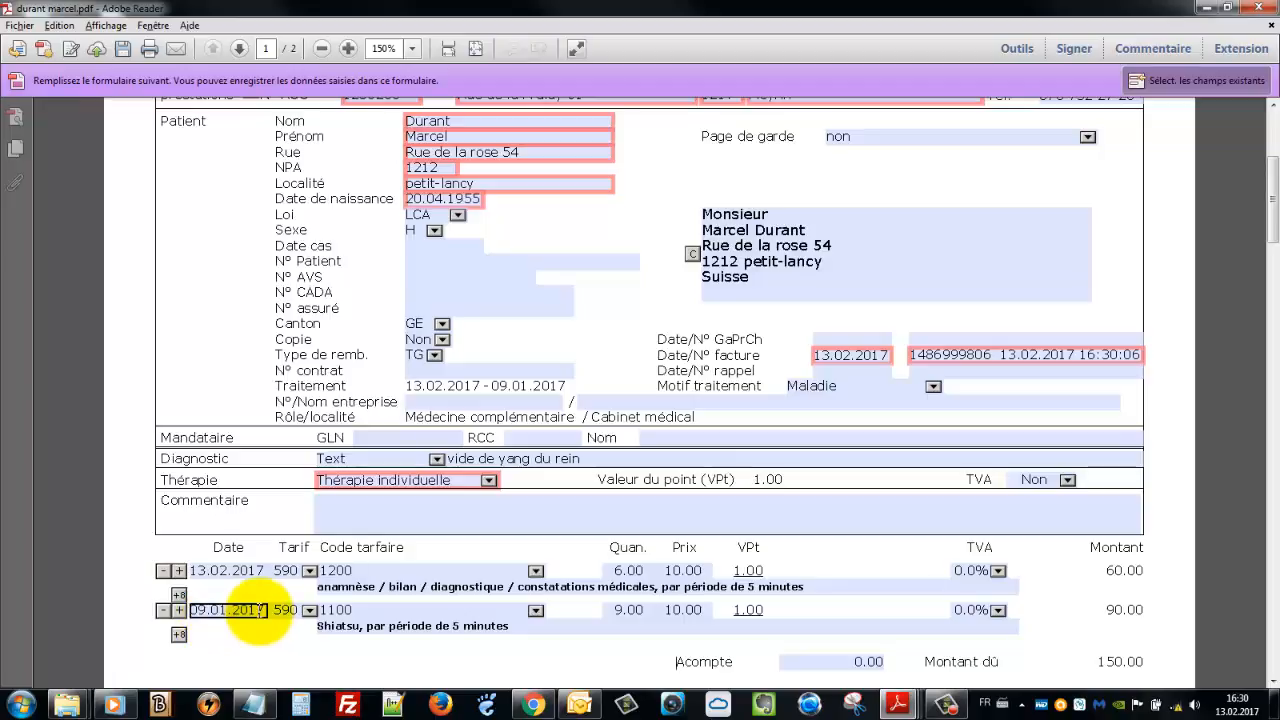
pyautogui.click(264, 611)
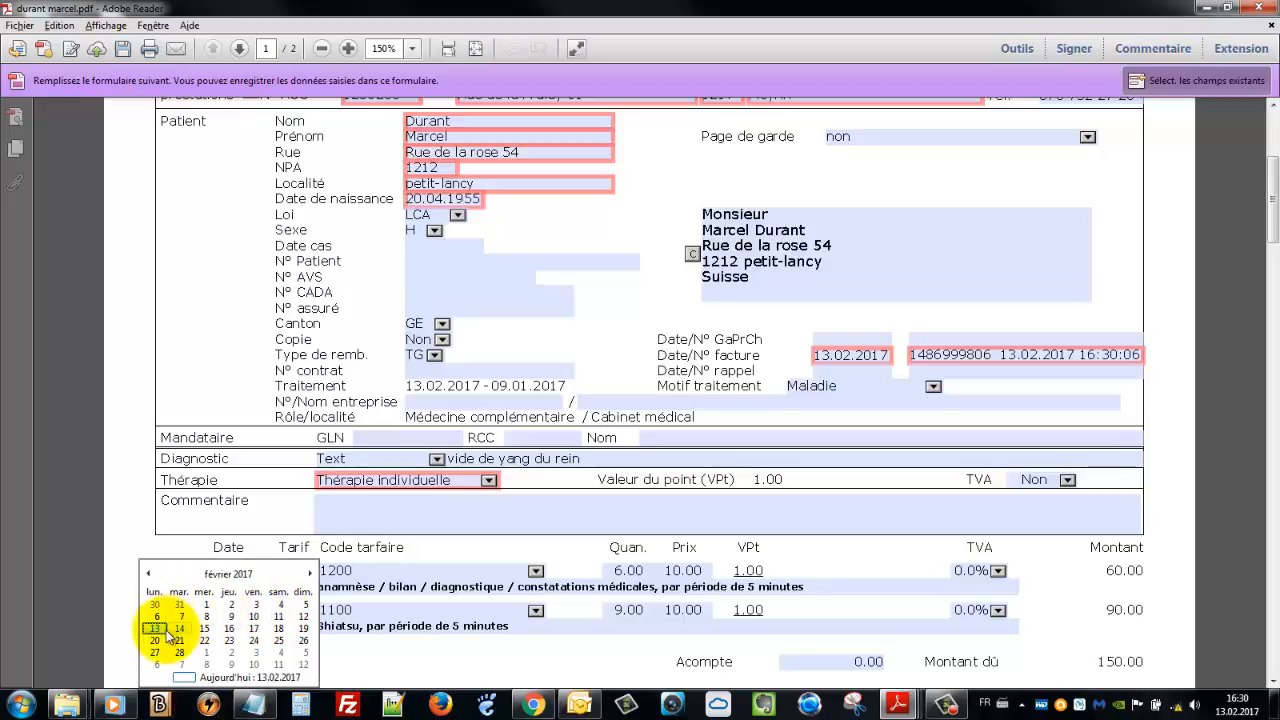
pyautogui.click(157, 628)
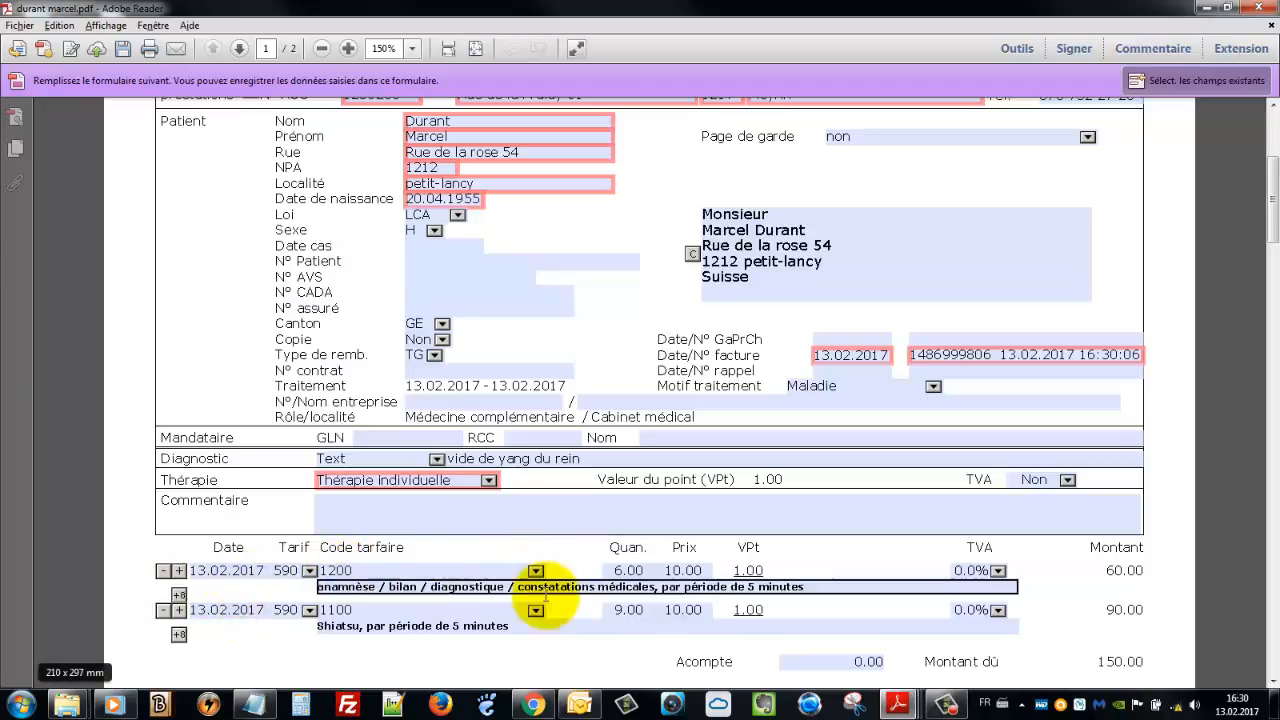
# Set the anamnèse line quantity to 3, keep Shiatsu at 9.00, and check the total due reads 120.00
pyautogui.scroll(-1, 1063, 565)
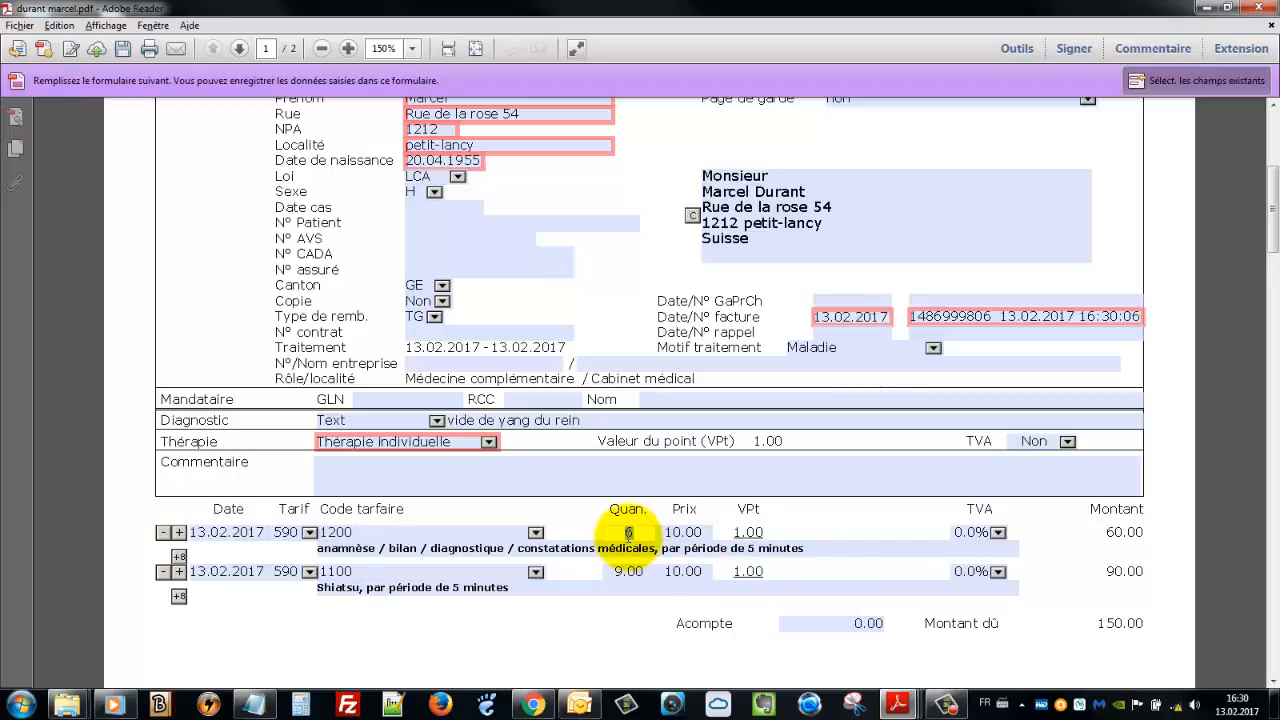
pyautogui.press('Tab')
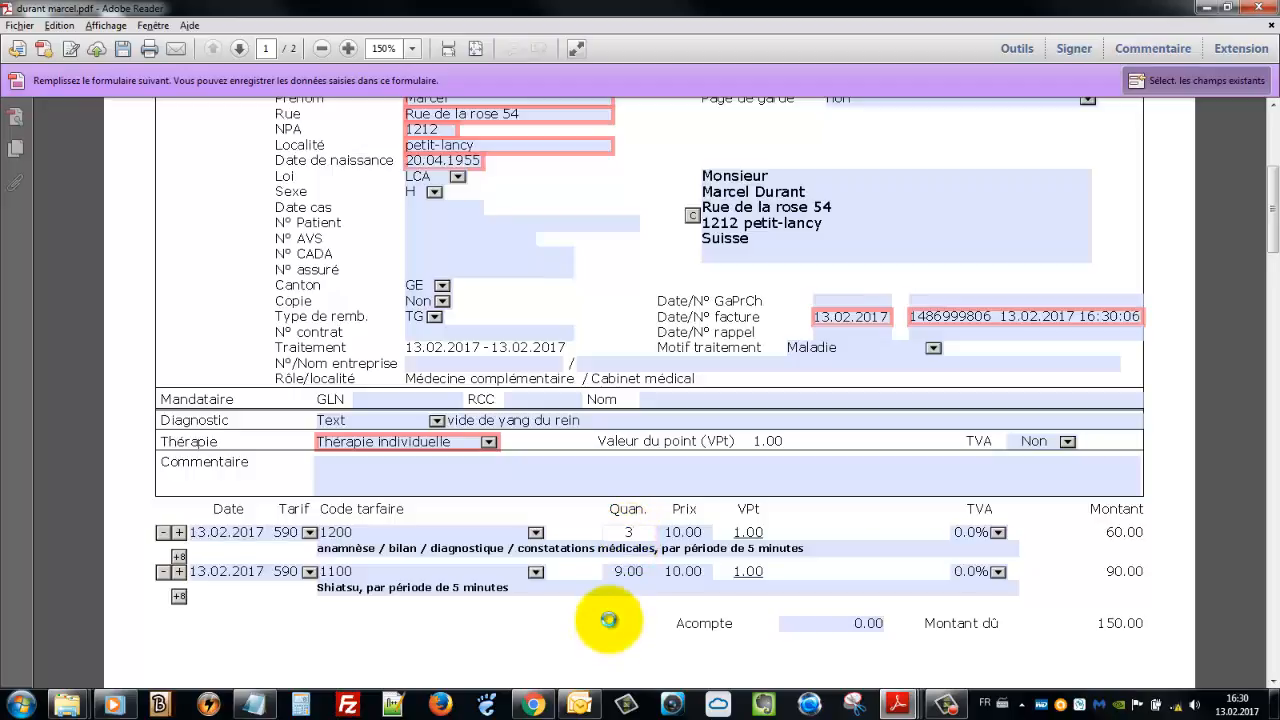
pyautogui.click(626, 572)
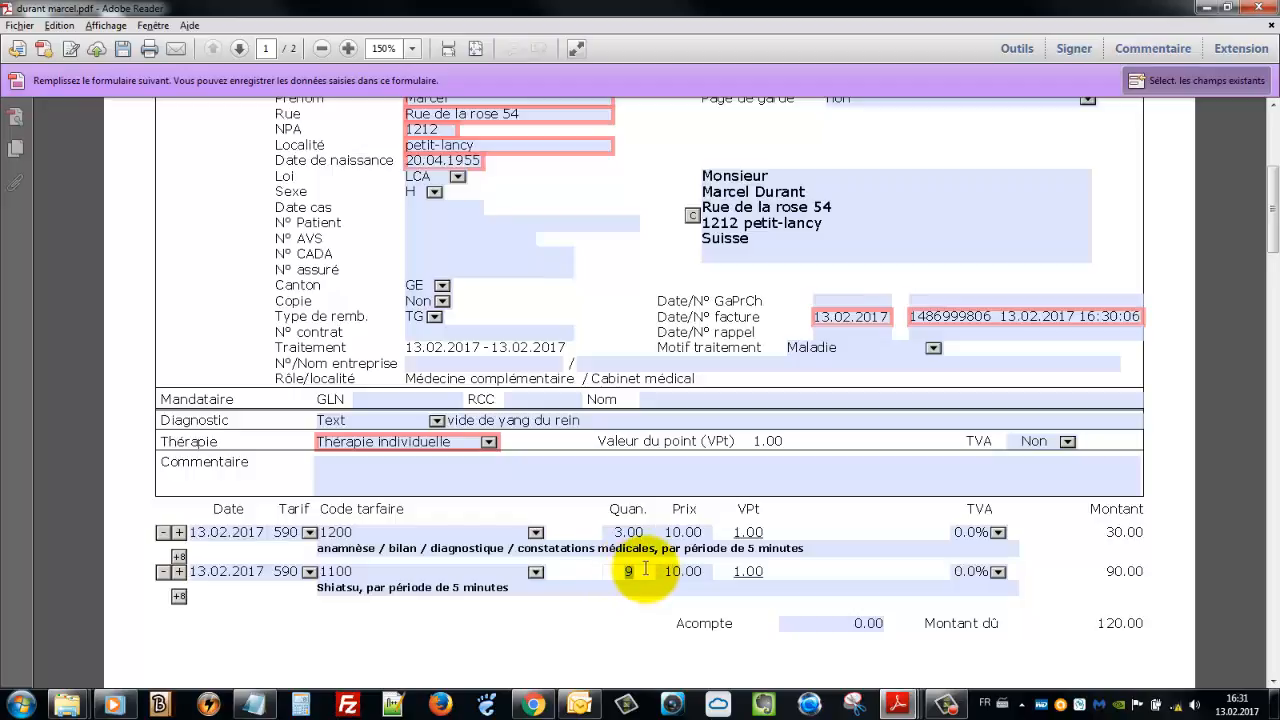
pyautogui.click(560, 637)
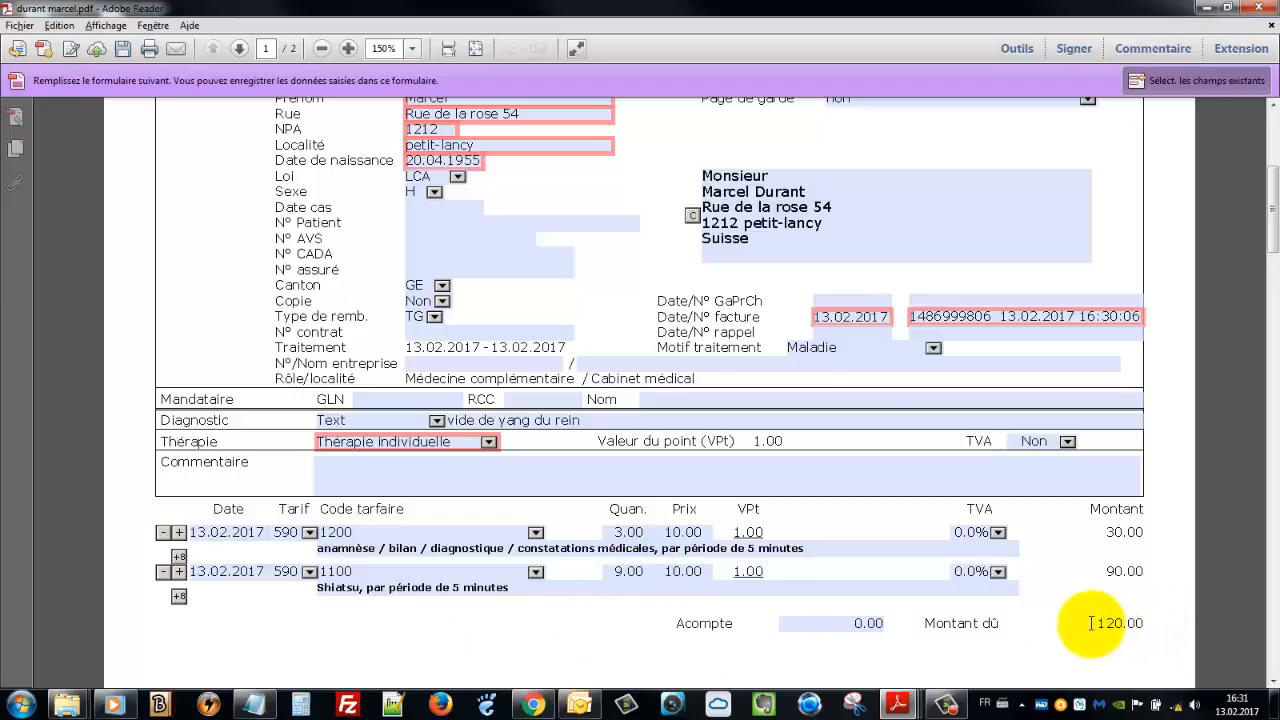
pyautogui.moveTo(1091, 623); pyautogui.dragTo(1145, 623)
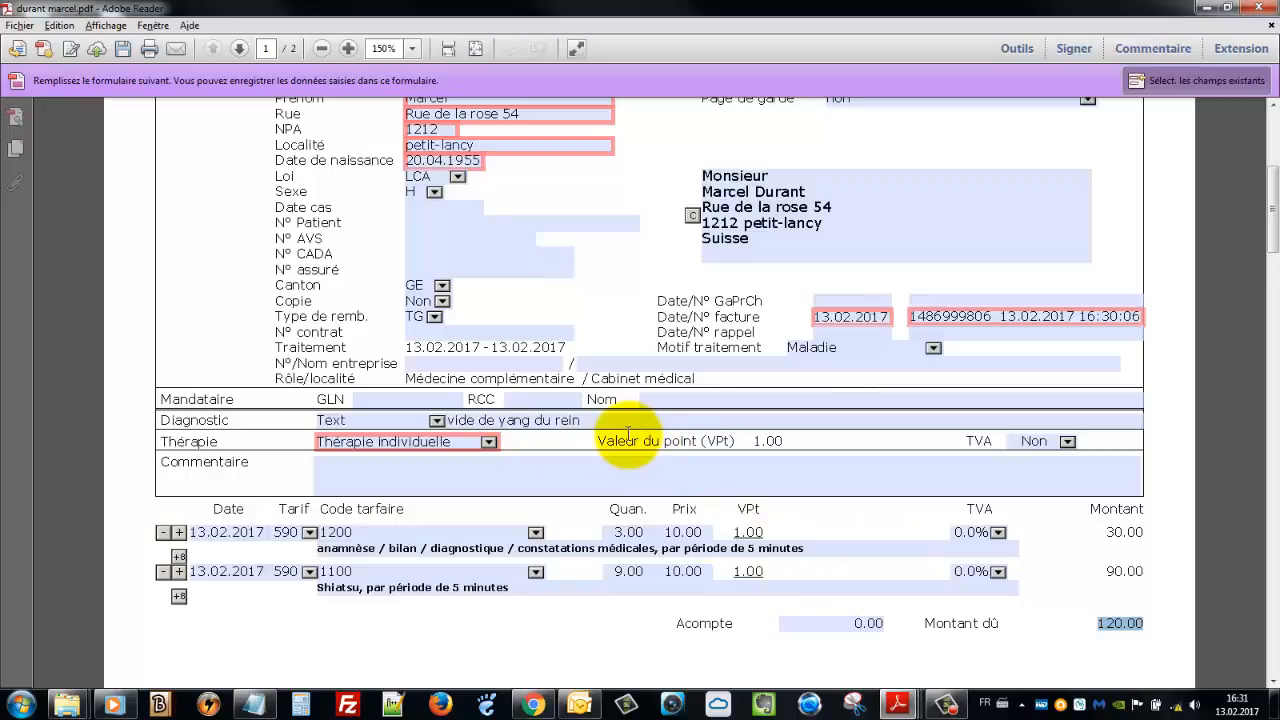
pyautogui.scroll(3, 610, 430)
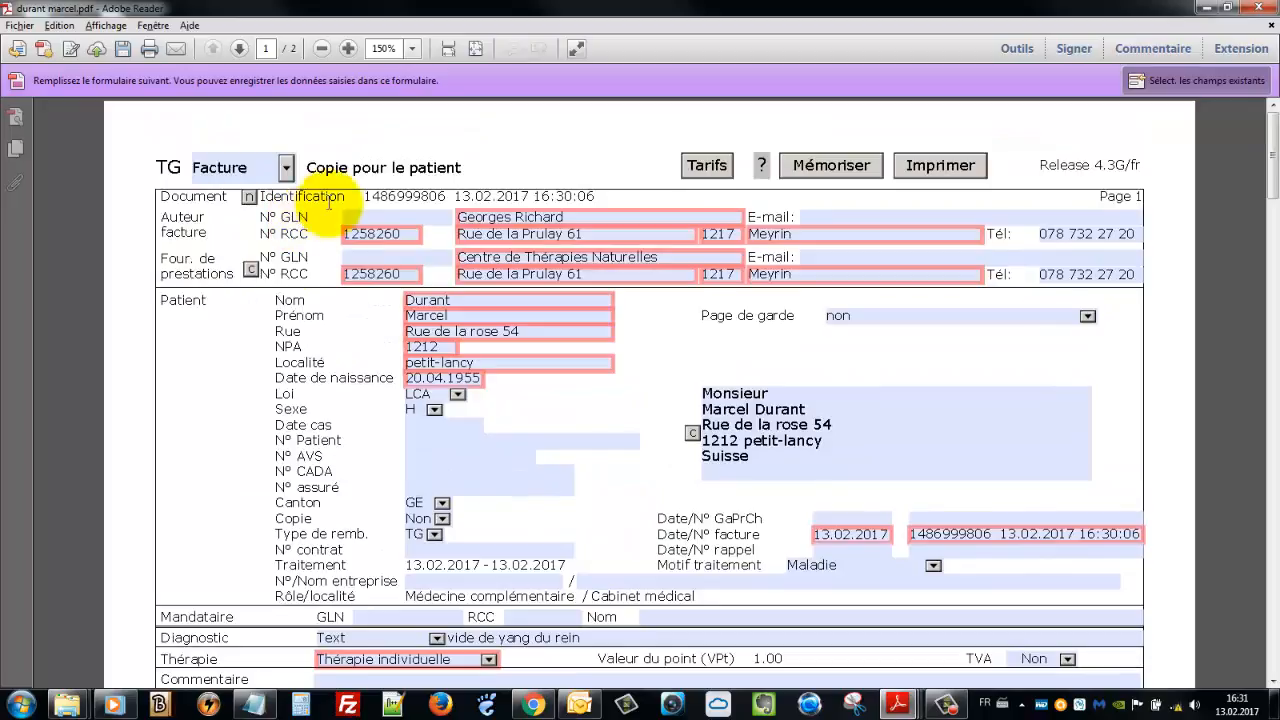
pyautogui.click(365, 218)
pyautogui.click(340, 234)
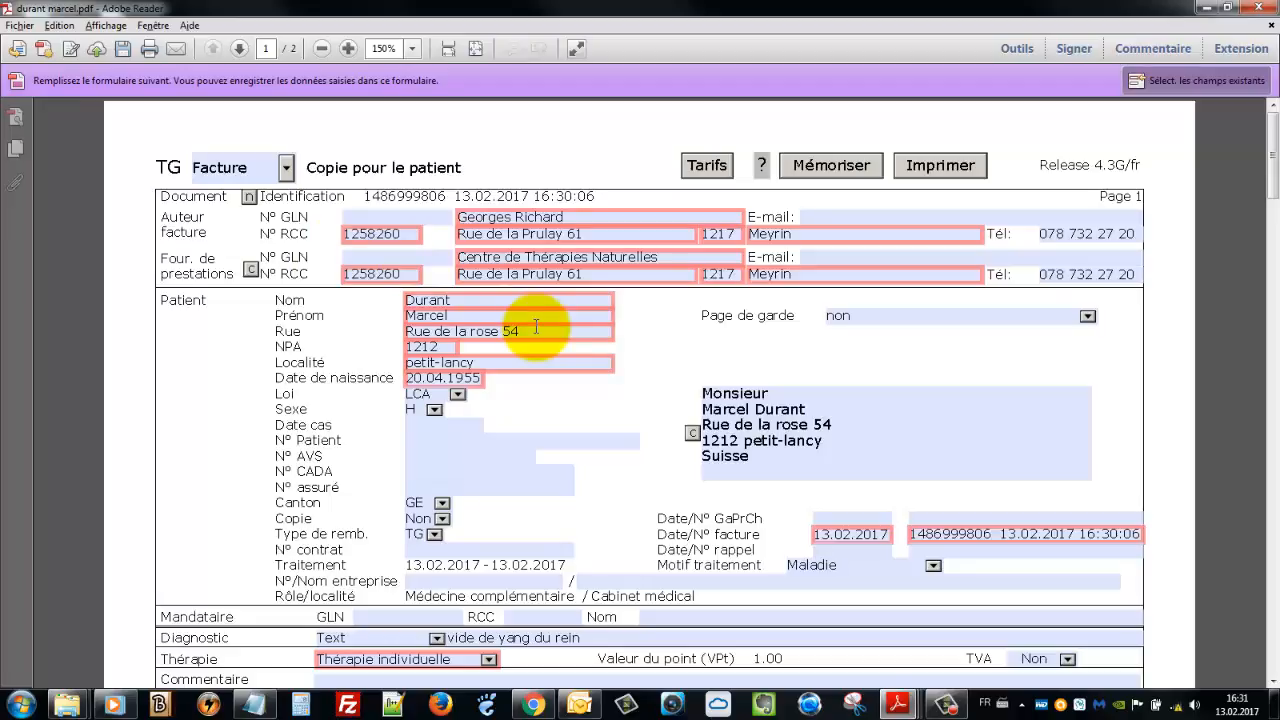
pyautogui.click(836, 212)
pyautogui.scroll(-1, 550, 368)
pyautogui.scroll(-3, 552, 372)
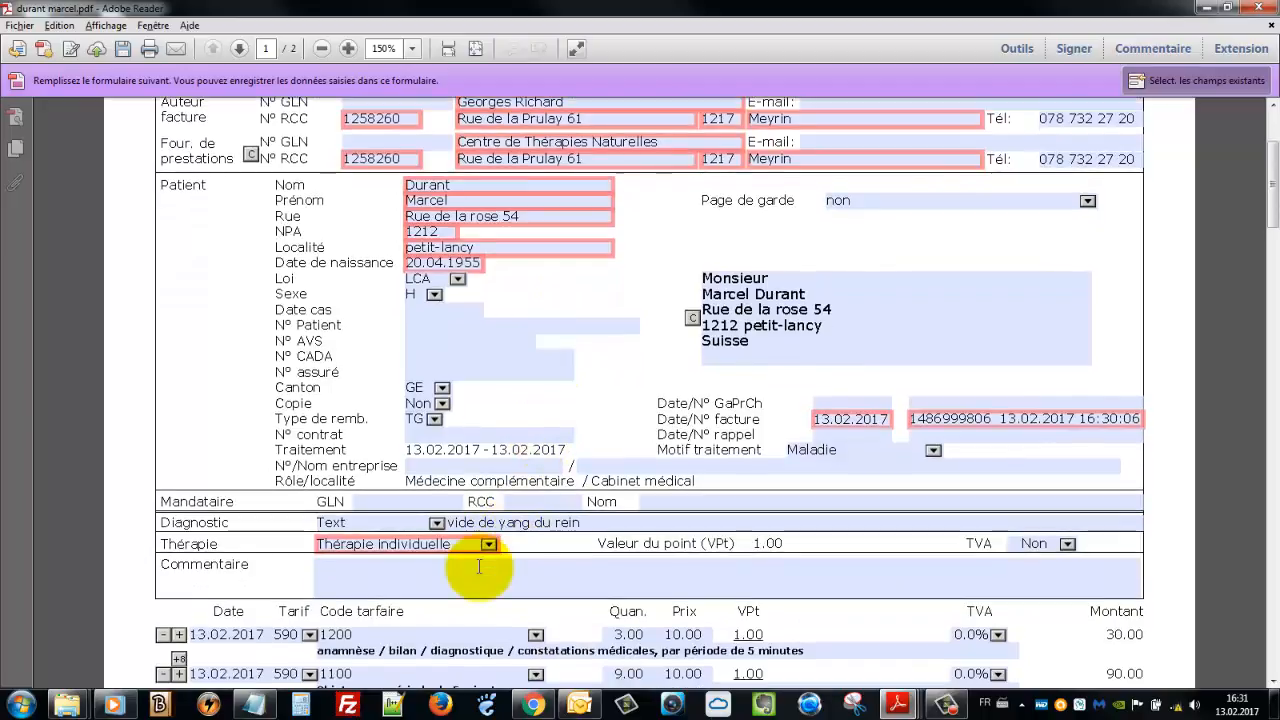
pyautogui.click(478, 544)
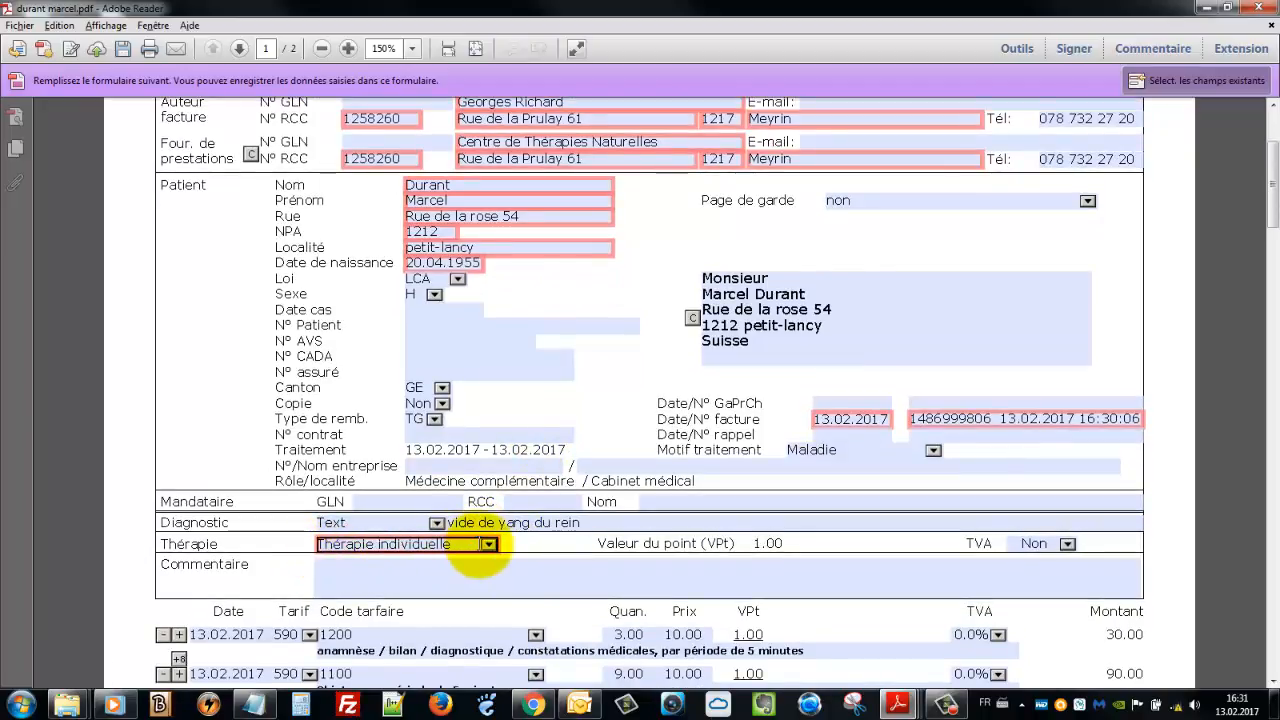
pyautogui.scroll(-2, 488, 544)
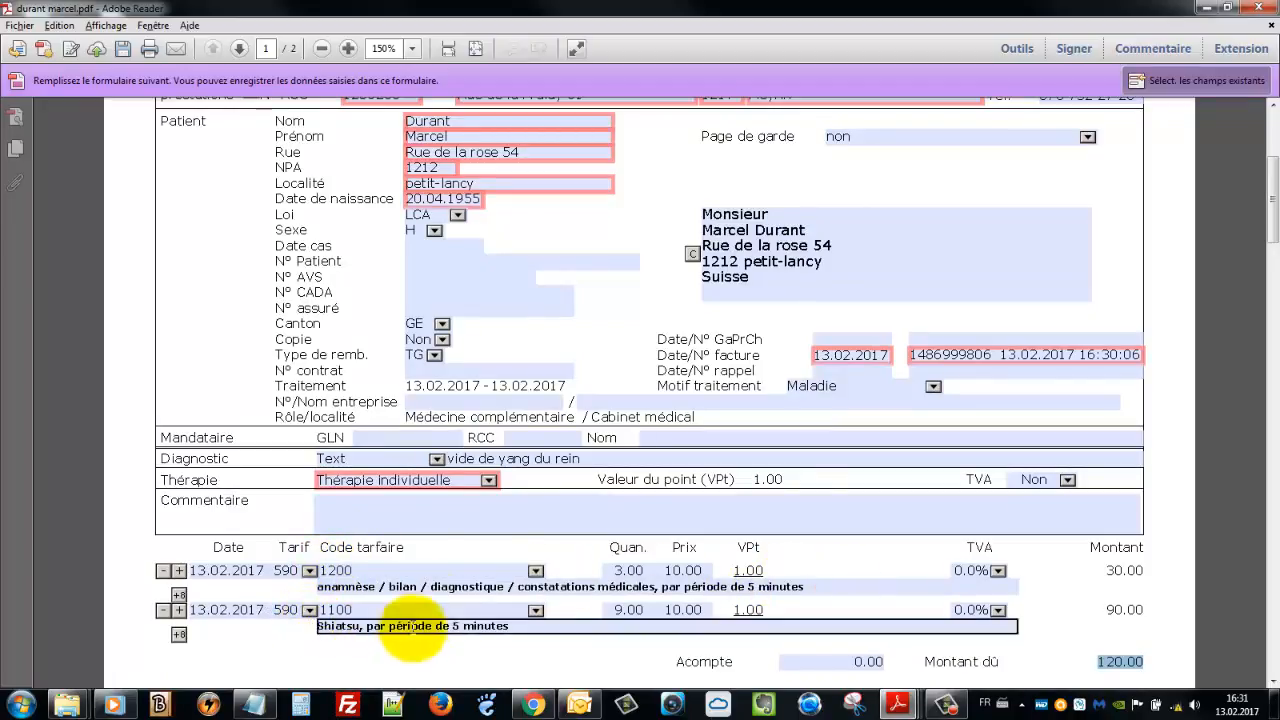
pyautogui.click(330, 611)
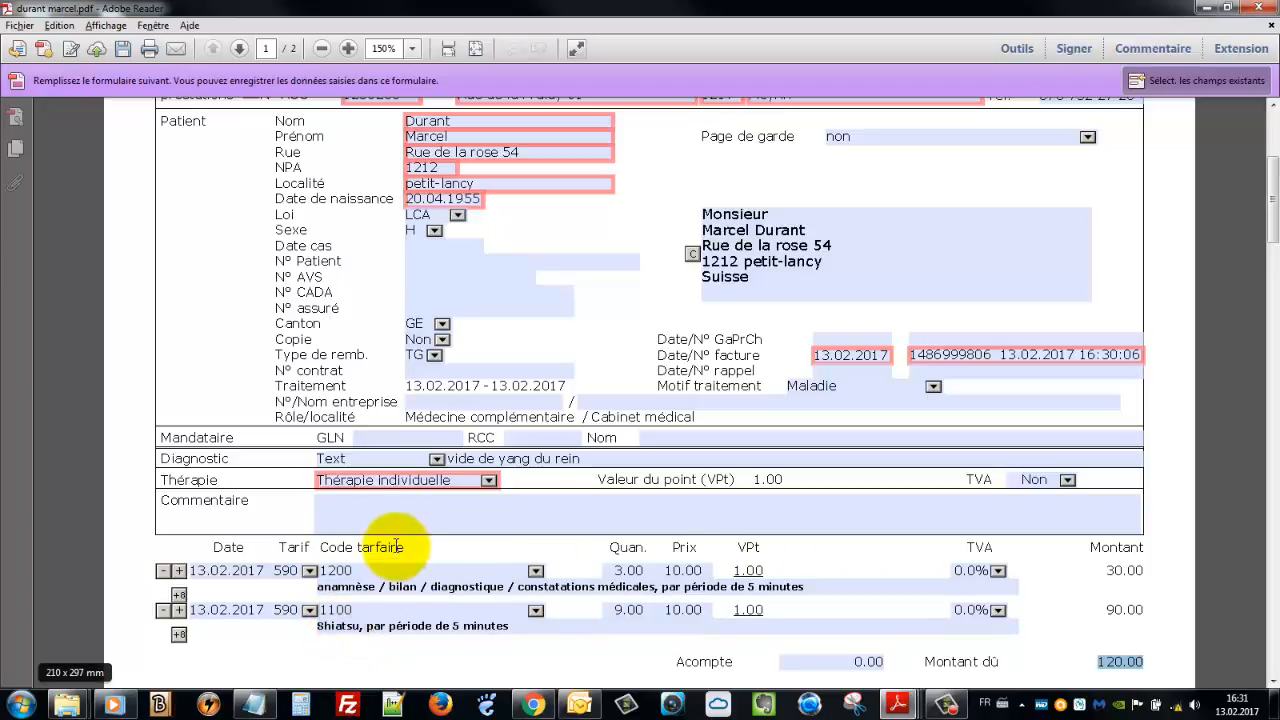
pyautogui.scroll(2, 470, 490)
pyautogui.scroll(4, 580, 466)
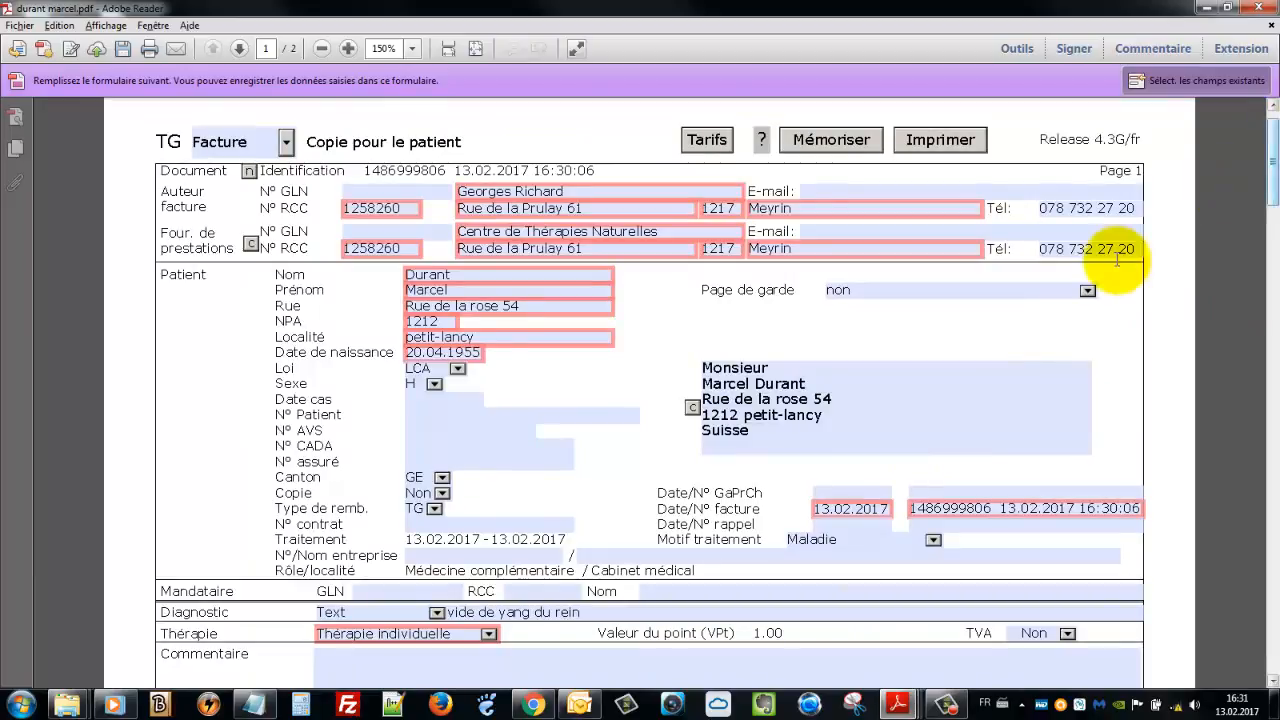
pyautogui.scroll(1, 955, 498)
pyautogui.scroll(1, 937, 510)
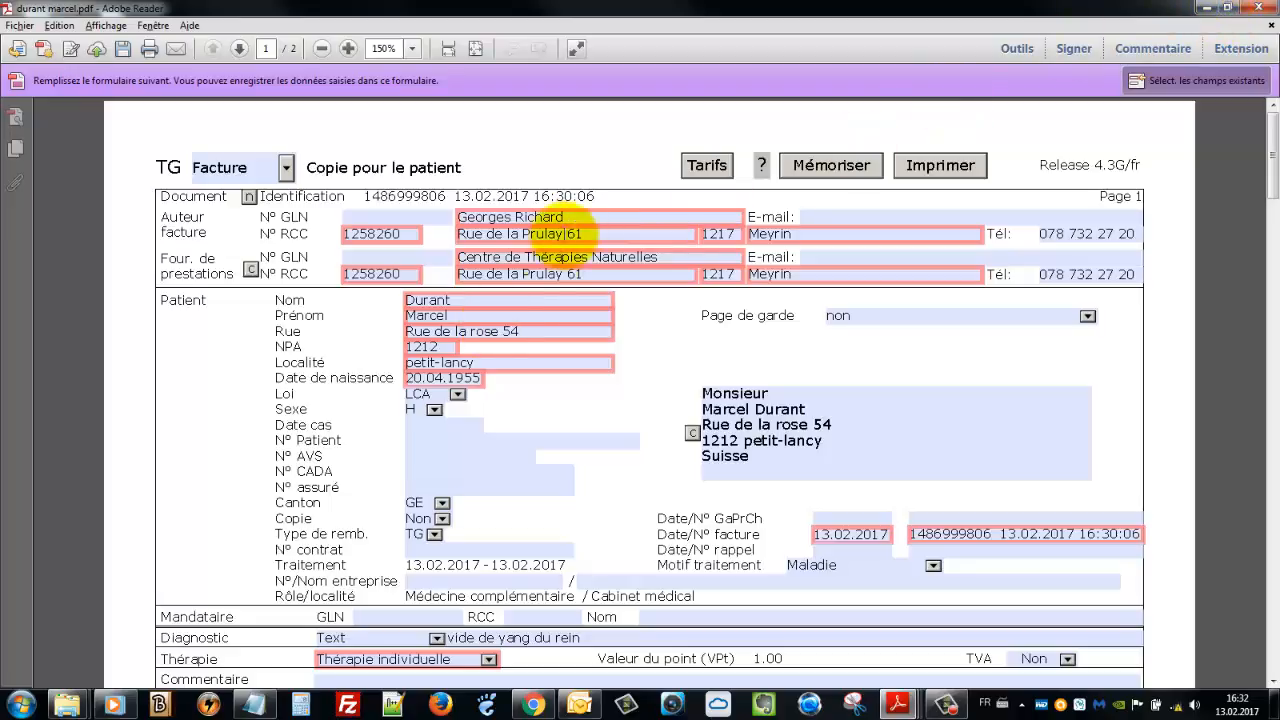
pyautogui.click(467, 317)
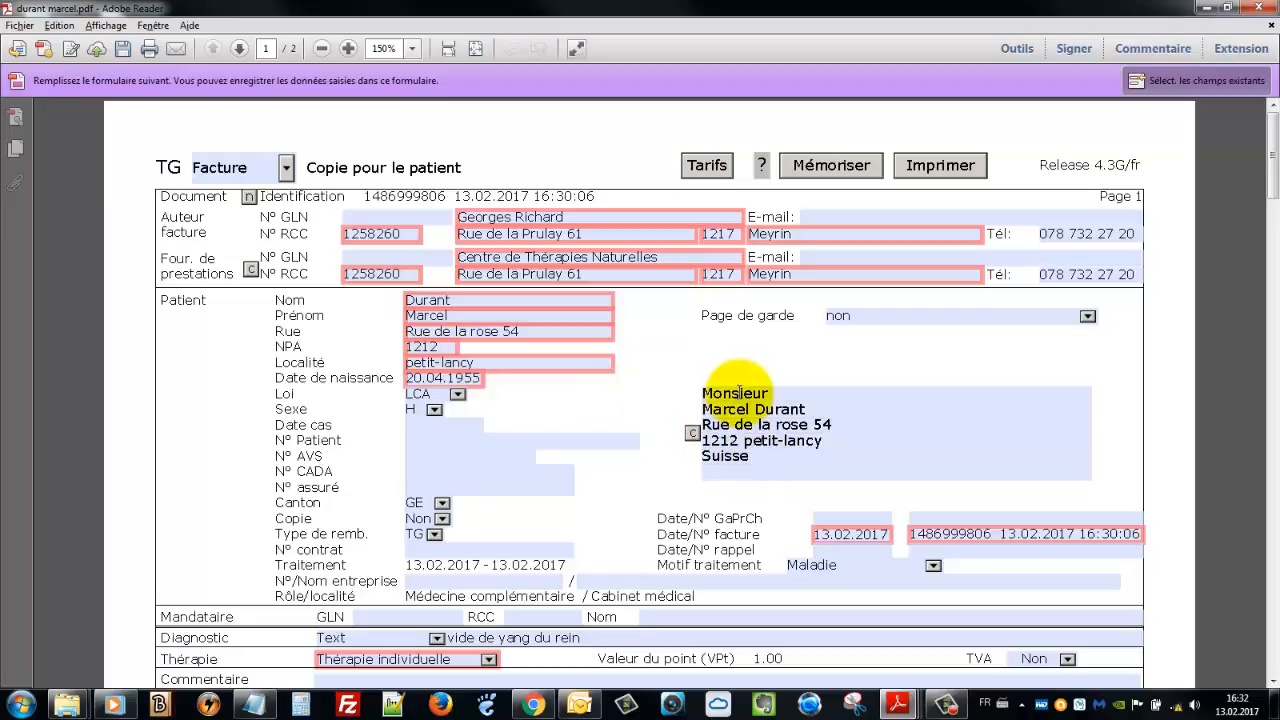
pyautogui.scroll(-2, 600, 420)
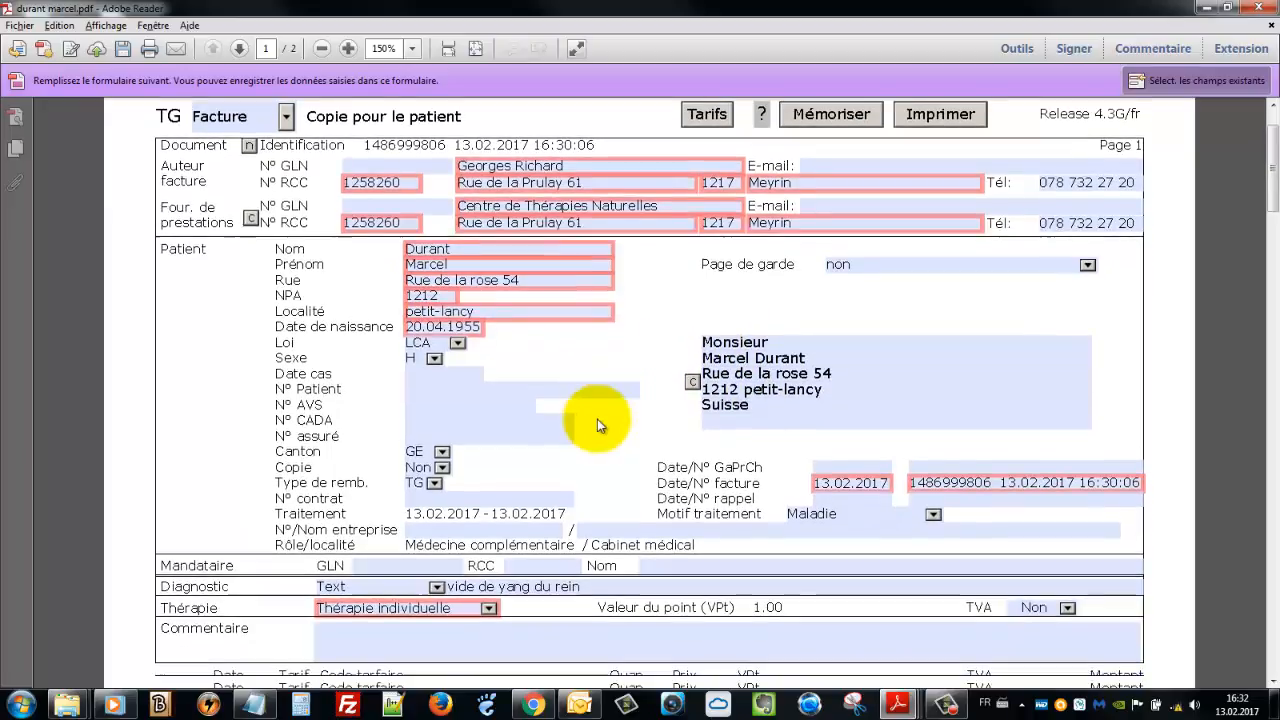
pyautogui.scroll(-1, 597, 419)
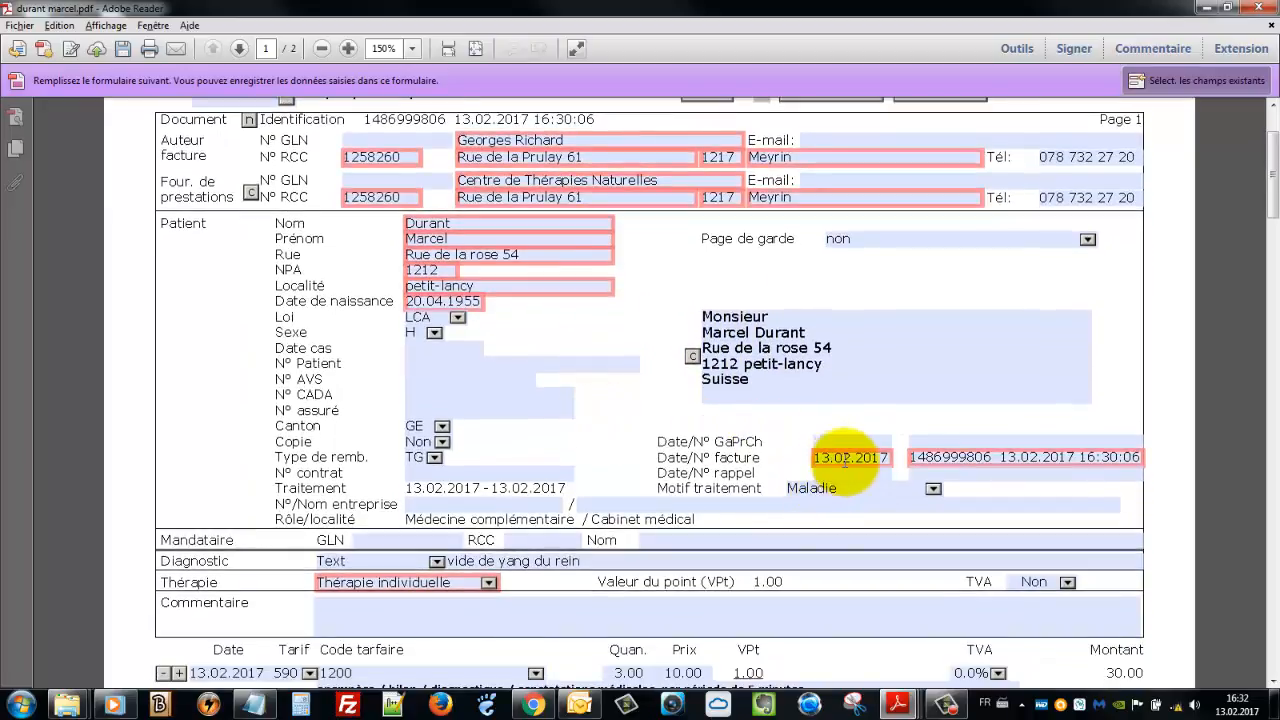
pyautogui.moveTo(845, 459)
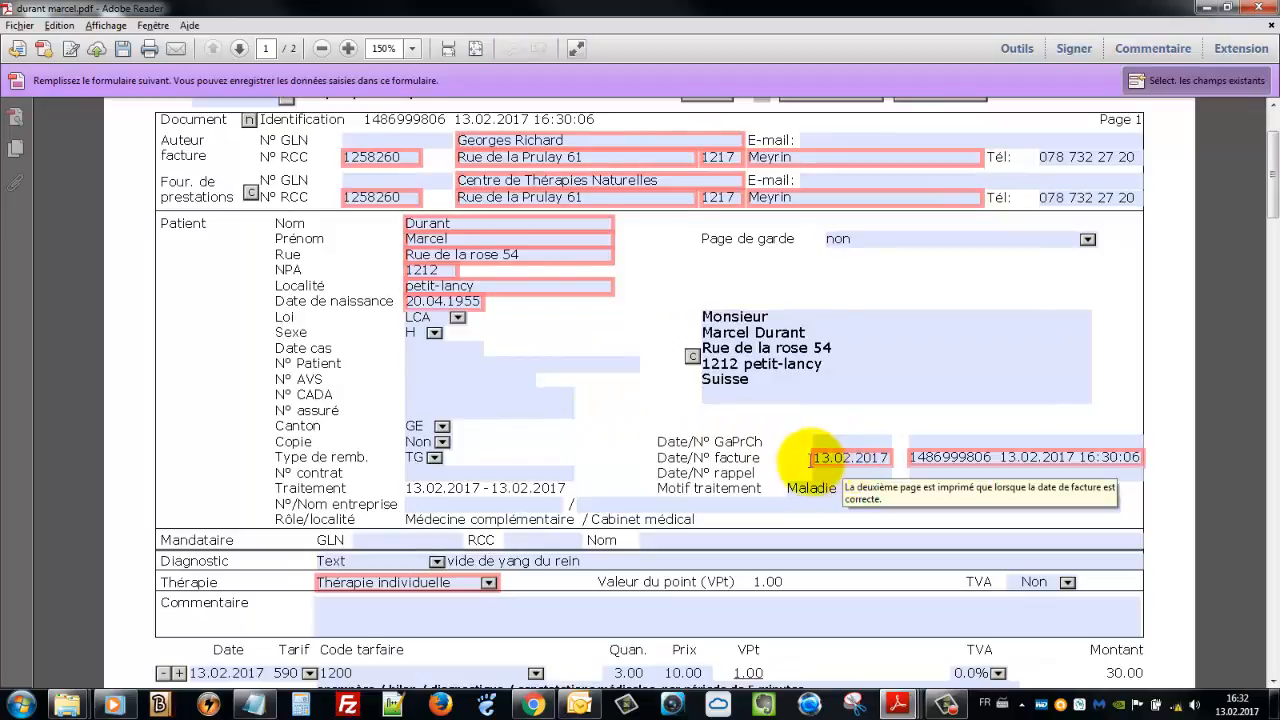
pyautogui.scroll(-4, 845, 459)
pyautogui.scroll(-2, 400, 475)
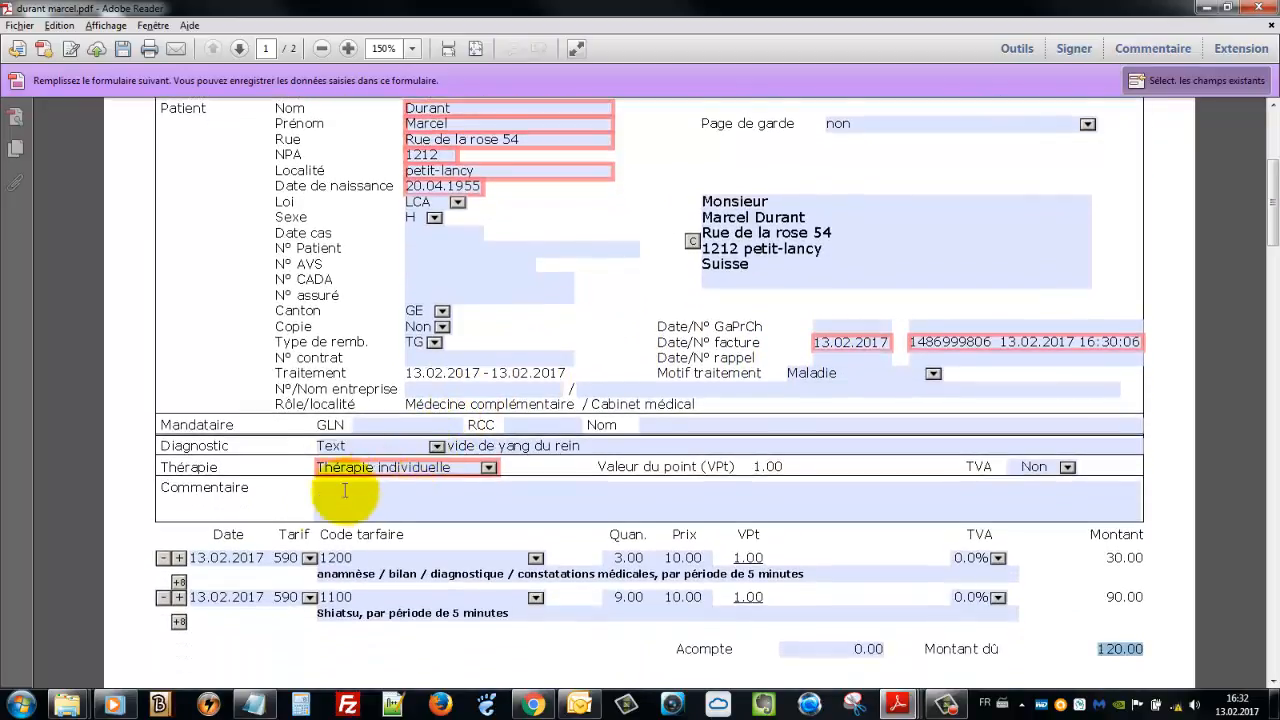
pyautogui.click(207, 543)
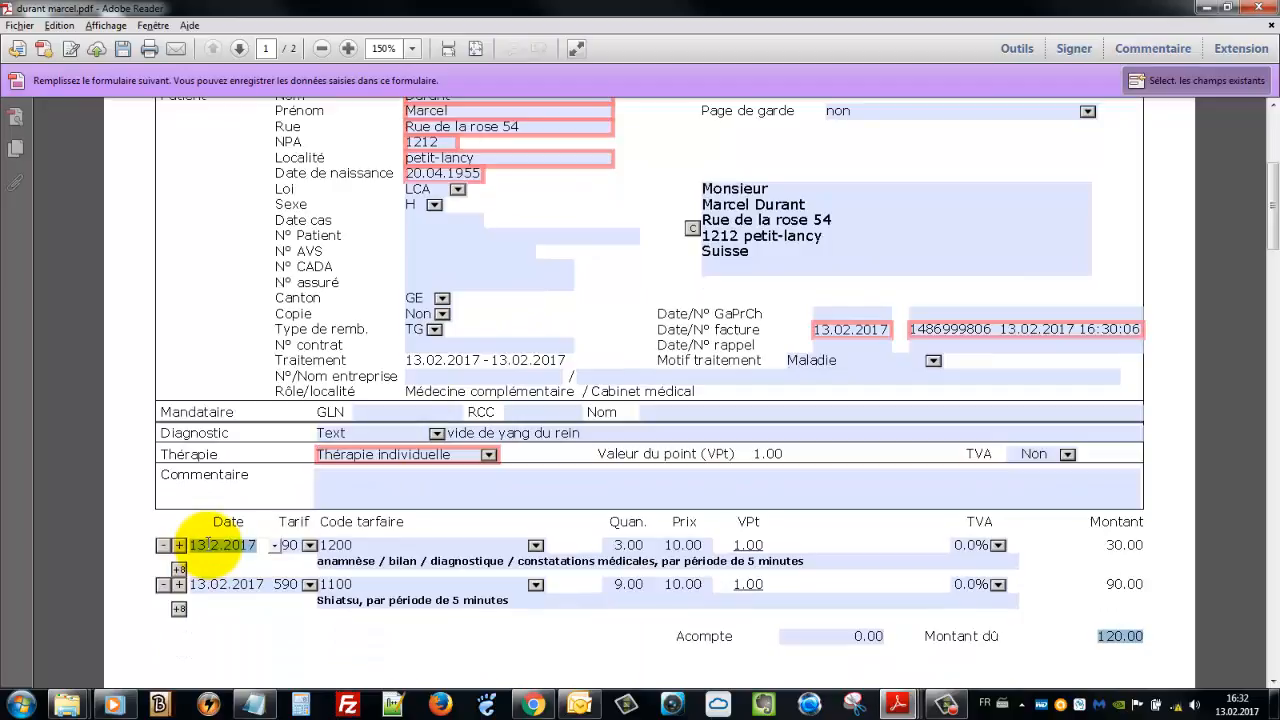
pyautogui.click(210, 587)
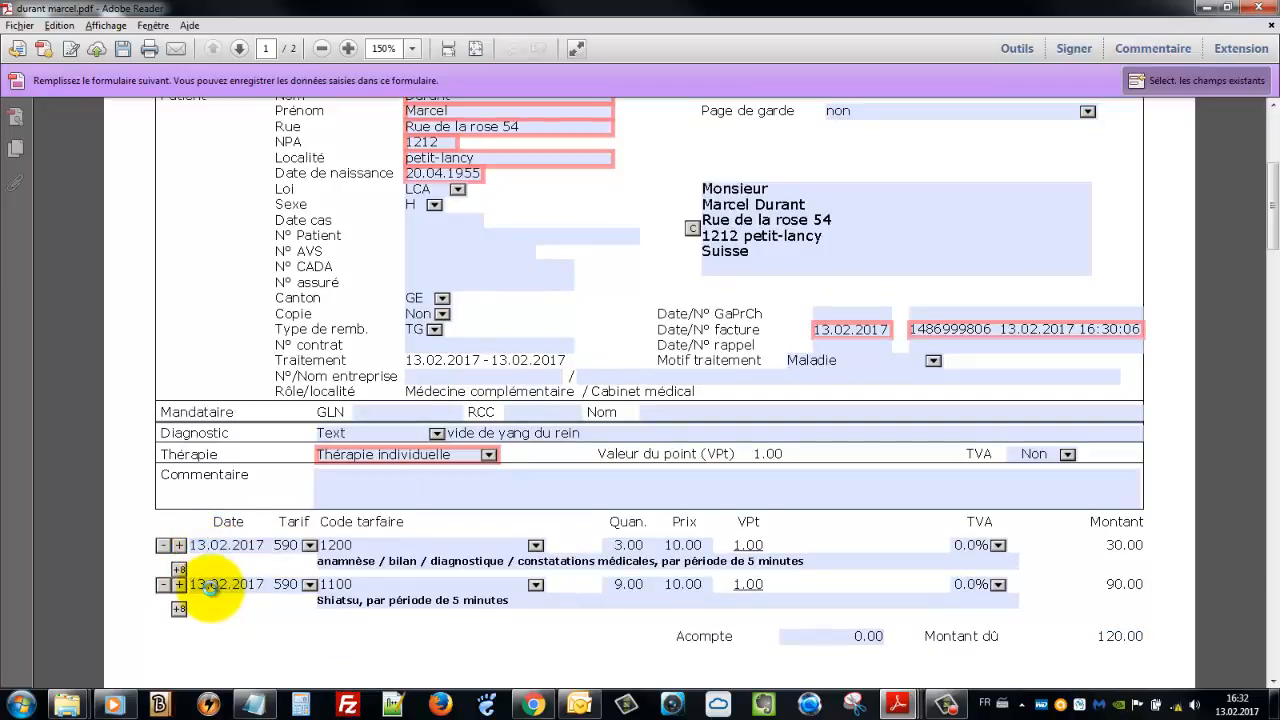
pyautogui.click(619, 544)
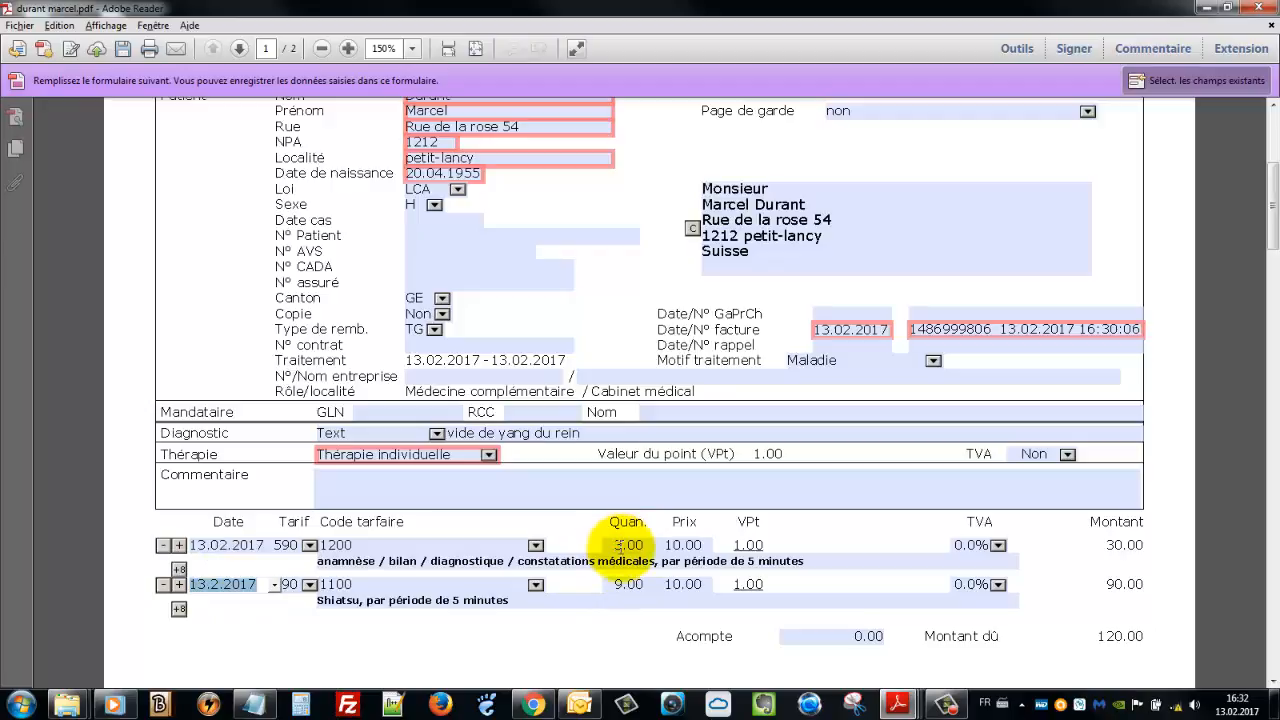
pyautogui.click(621, 548)
pyautogui.moveTo(622, 548); pyautogui.dragTo(633, 547)
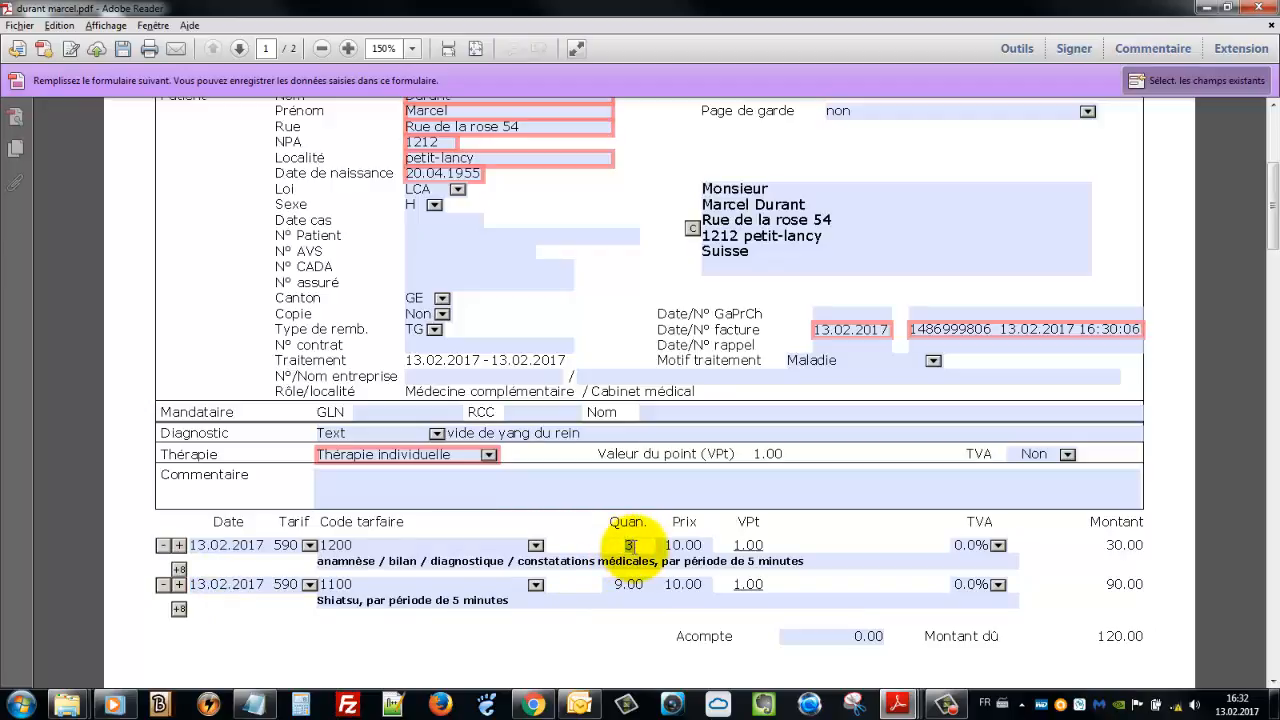
pyautogui.doubleClick(619, 584)
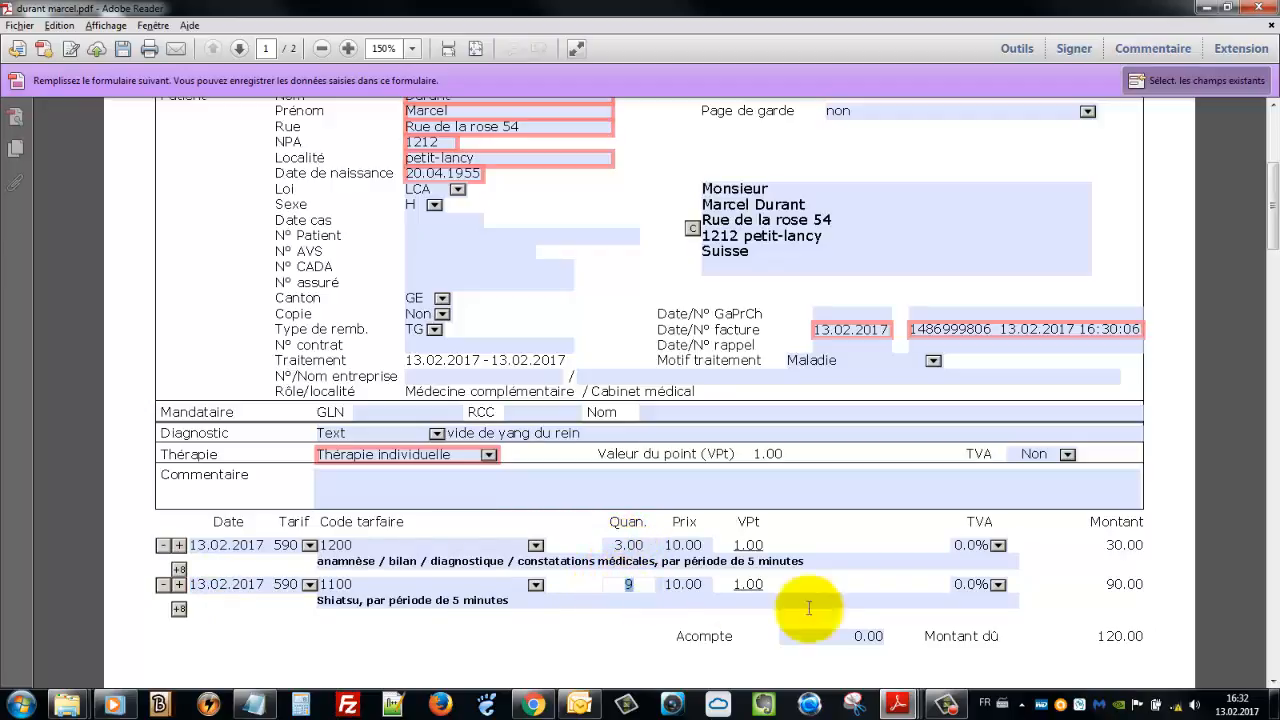
pyautogui.click(1100, 636)
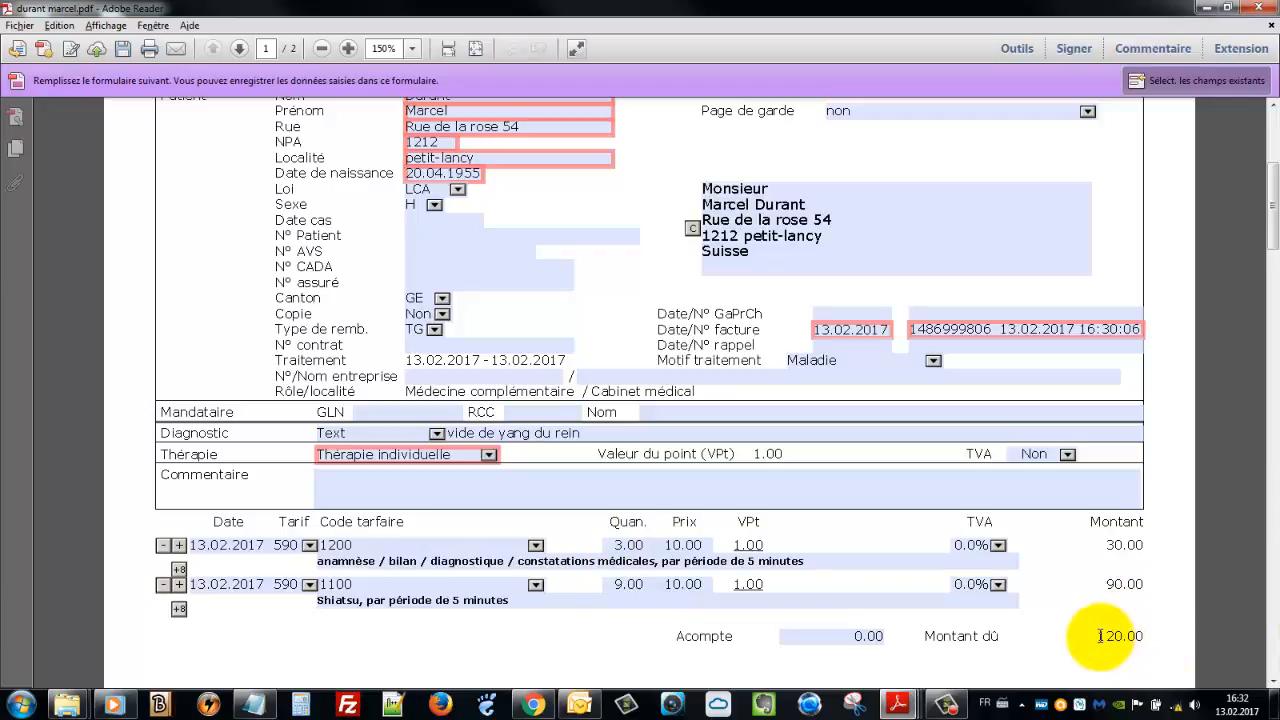
pyautogui.moveTo(1100, 636); pyautogui.dragTo(1157, 636)
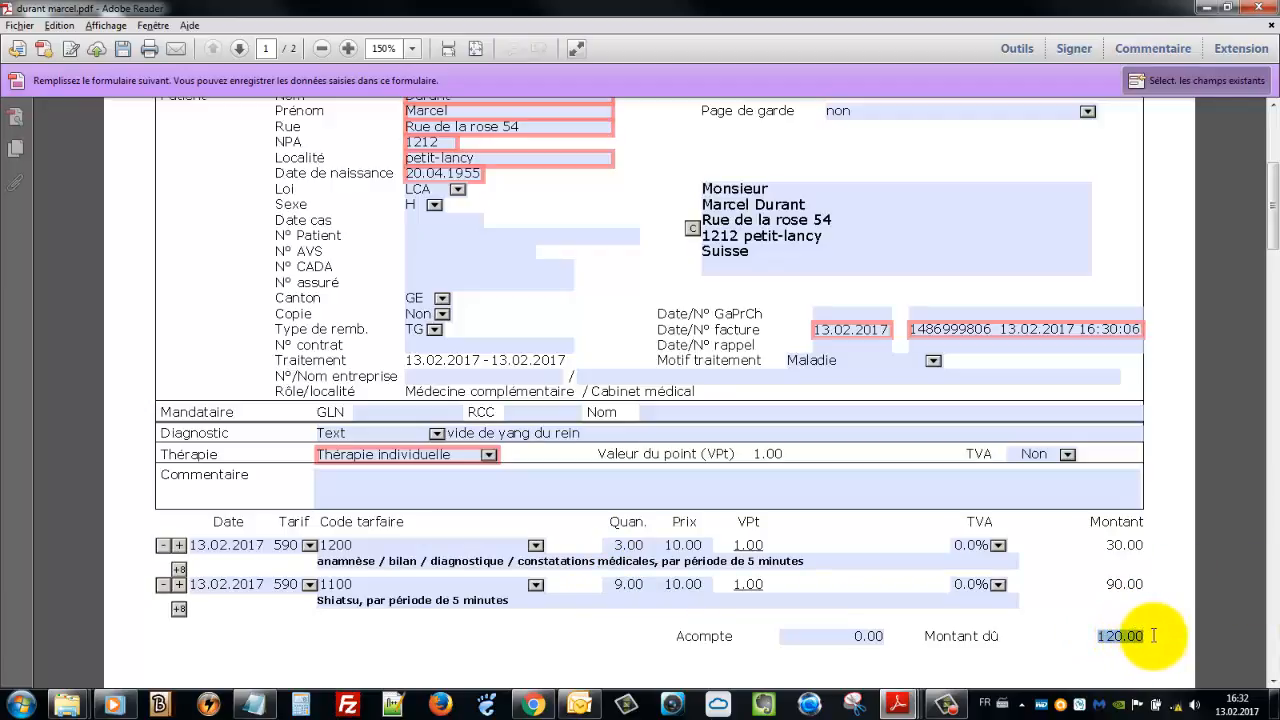
pyautogui.click(748, 562)
pyautogui.scroll(1, 748, 560)
pyautogui.scroll(3, 748, 558)
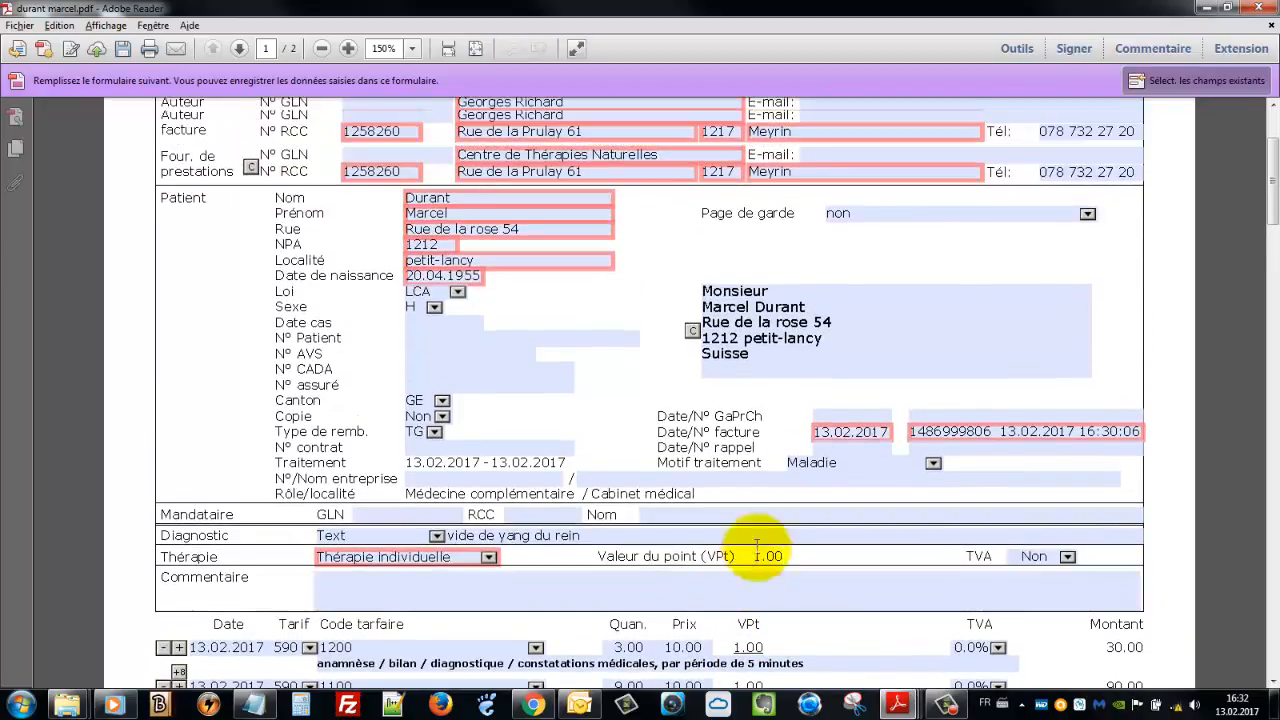
pyautogui.click(748, 340)
pyautogui.scroll(3, 857, 491)
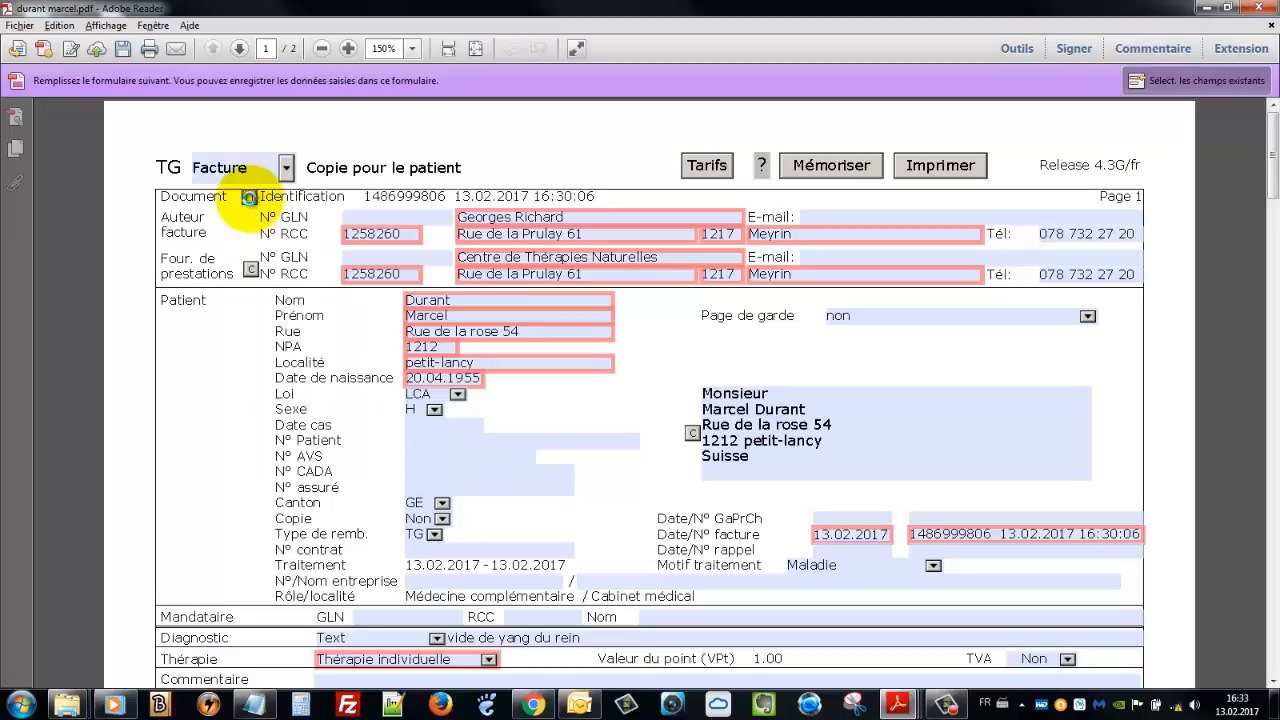
# Regenerate the identification number, stamped 13.02.2017 16:33:27, and check the invoice date calendar
pyautogui.click(249, 198)
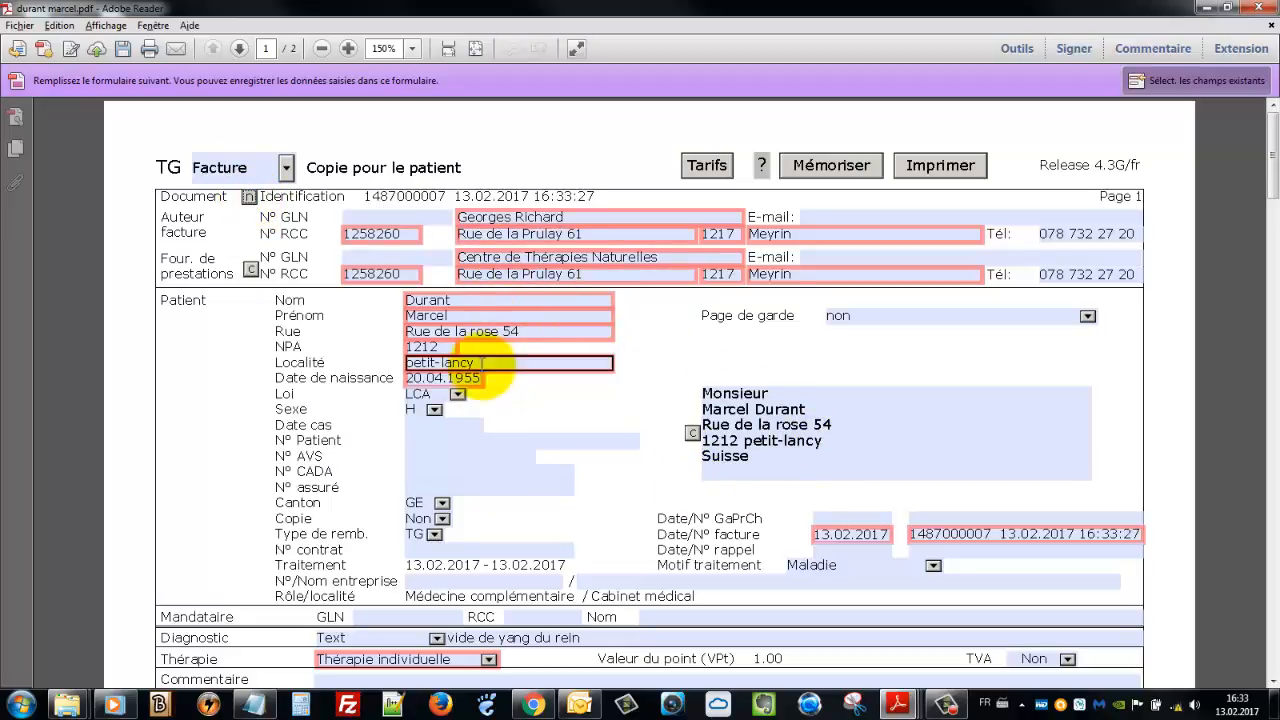
pyautogui.scroll(-1, 700, 420)
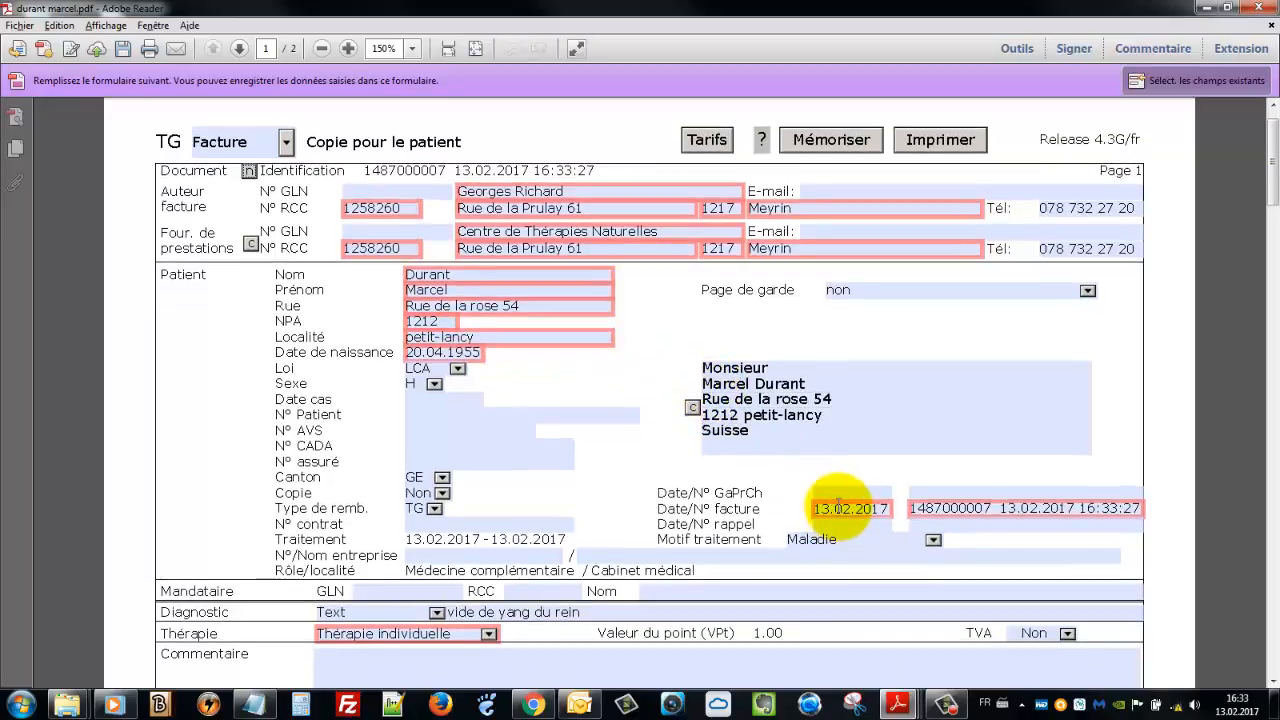
pyautogui.click(838, 505)
pyautogui.click(891, 508)
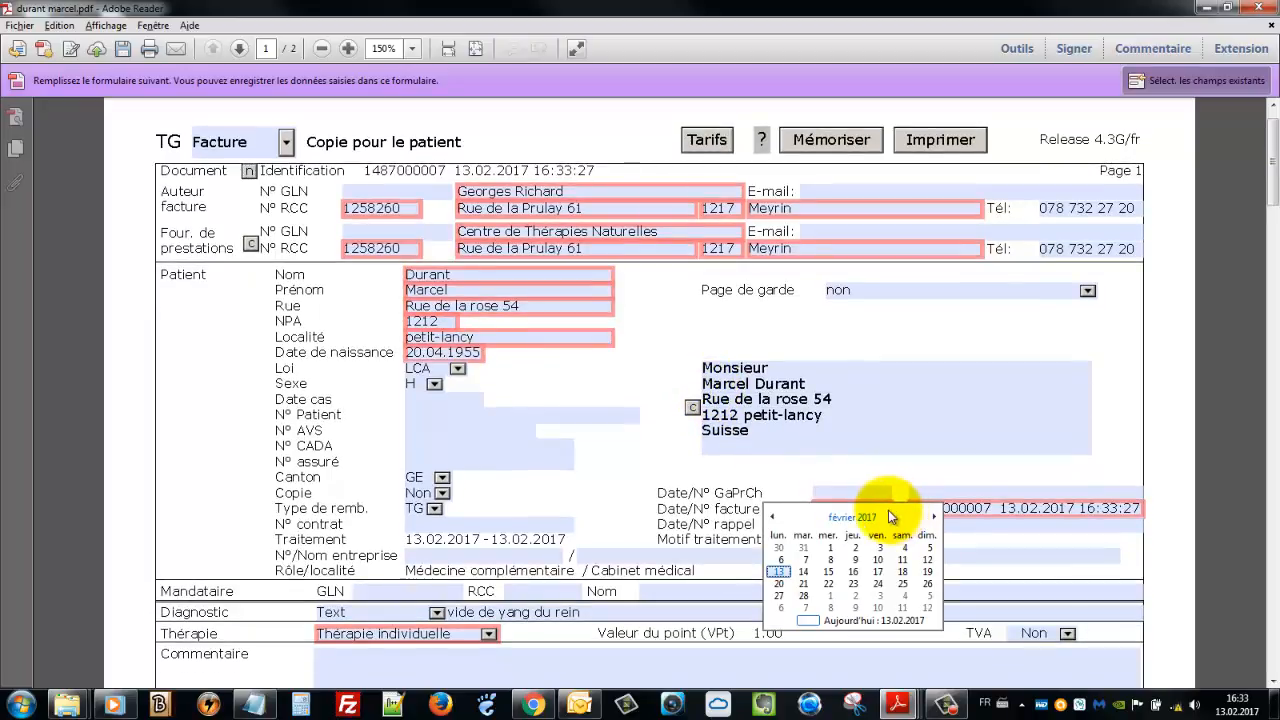
pyautogui.scroll(-6, 892, 515)
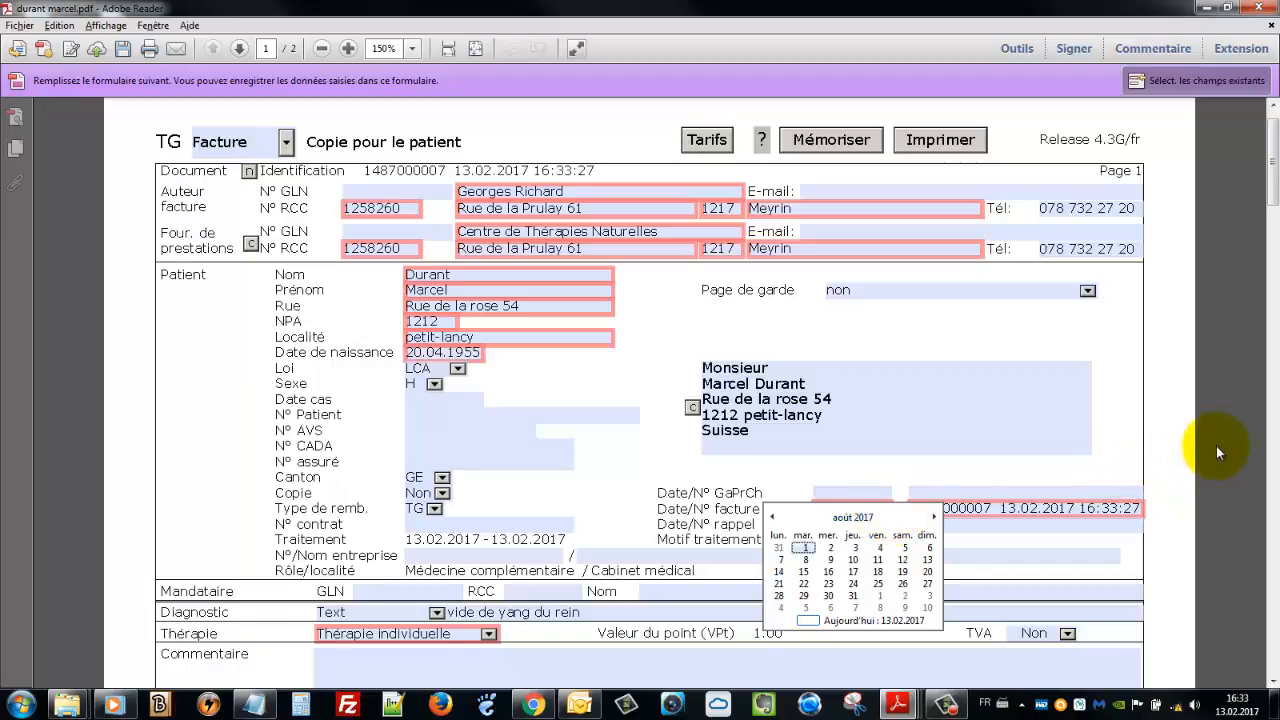
pyautogui.scroll(-4, 1214, 457)
pyautogui.scroll(-2, 500, 557)
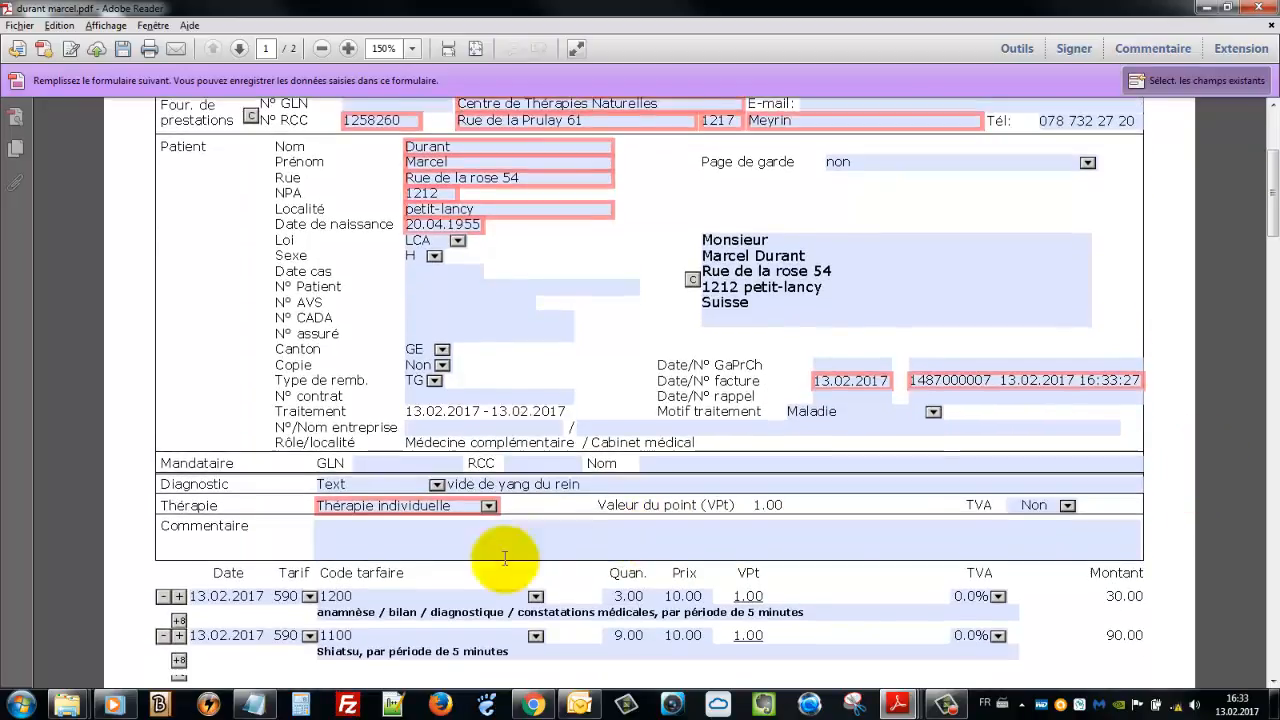
pyautogui.click(221, 586)
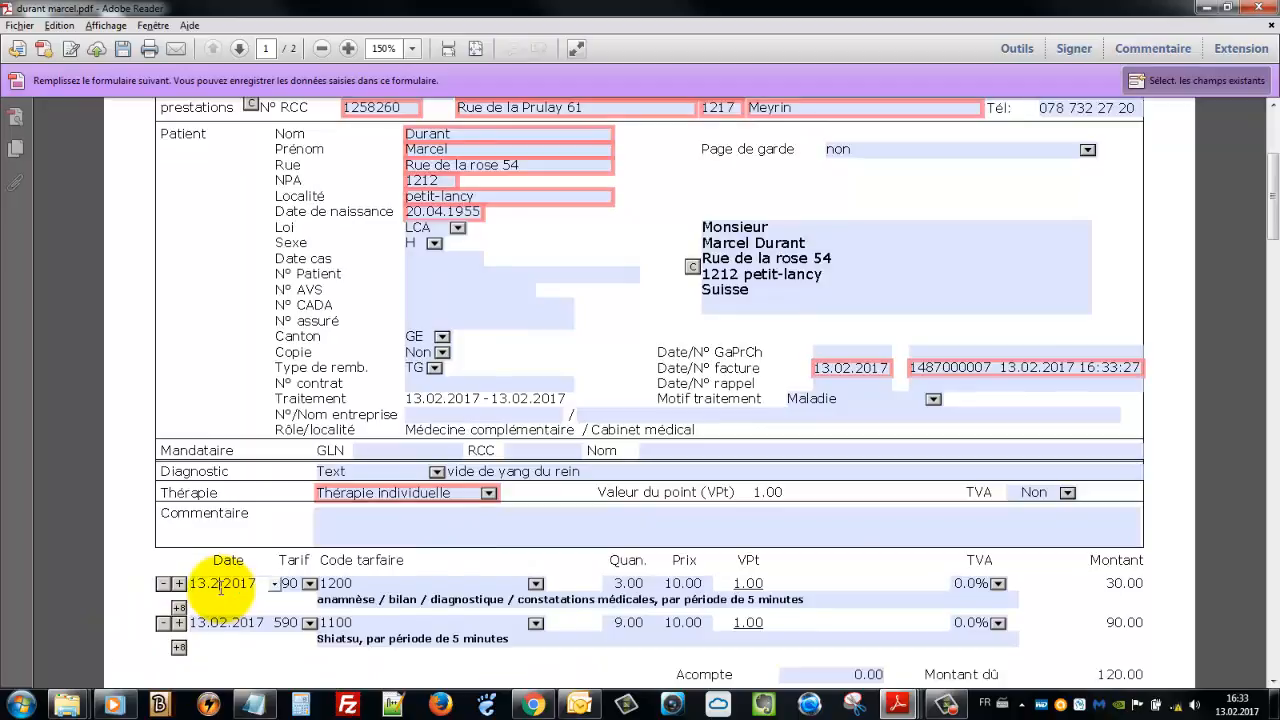
pyautogui.doubleClick(221, 589)
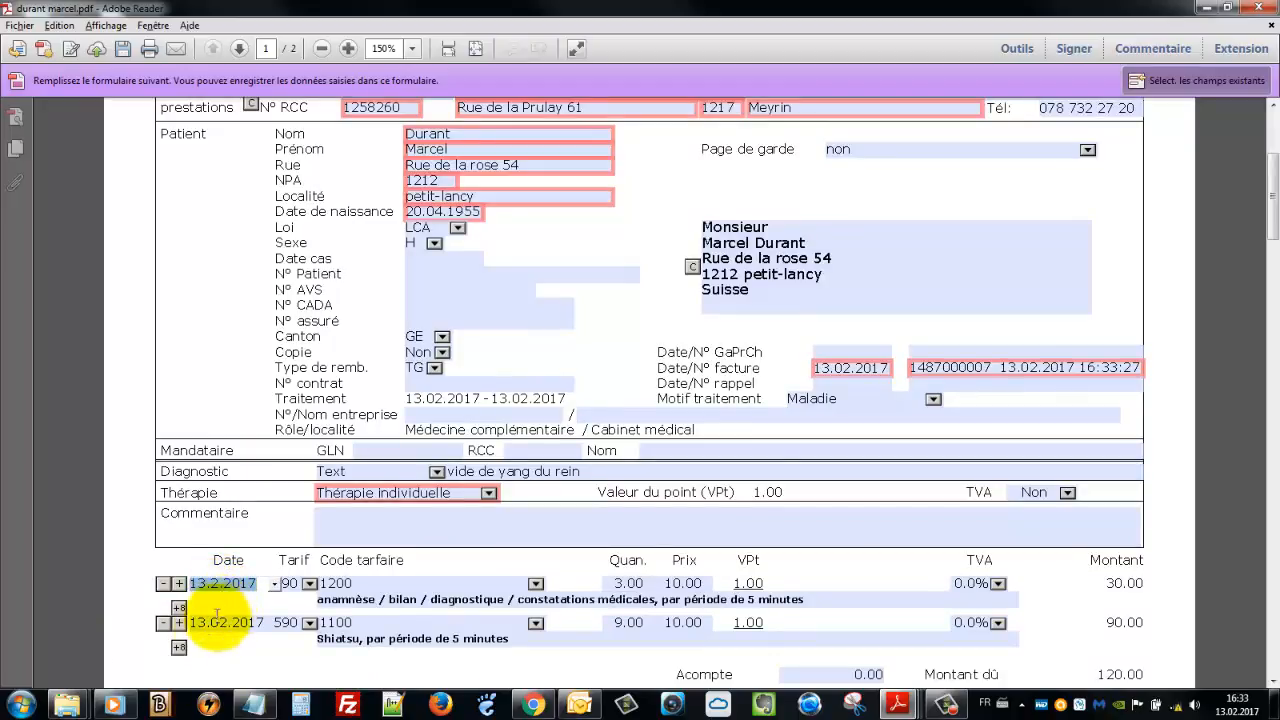
pyautogui.click(215, 622)
pyautogui.doubleClick(215, 622)
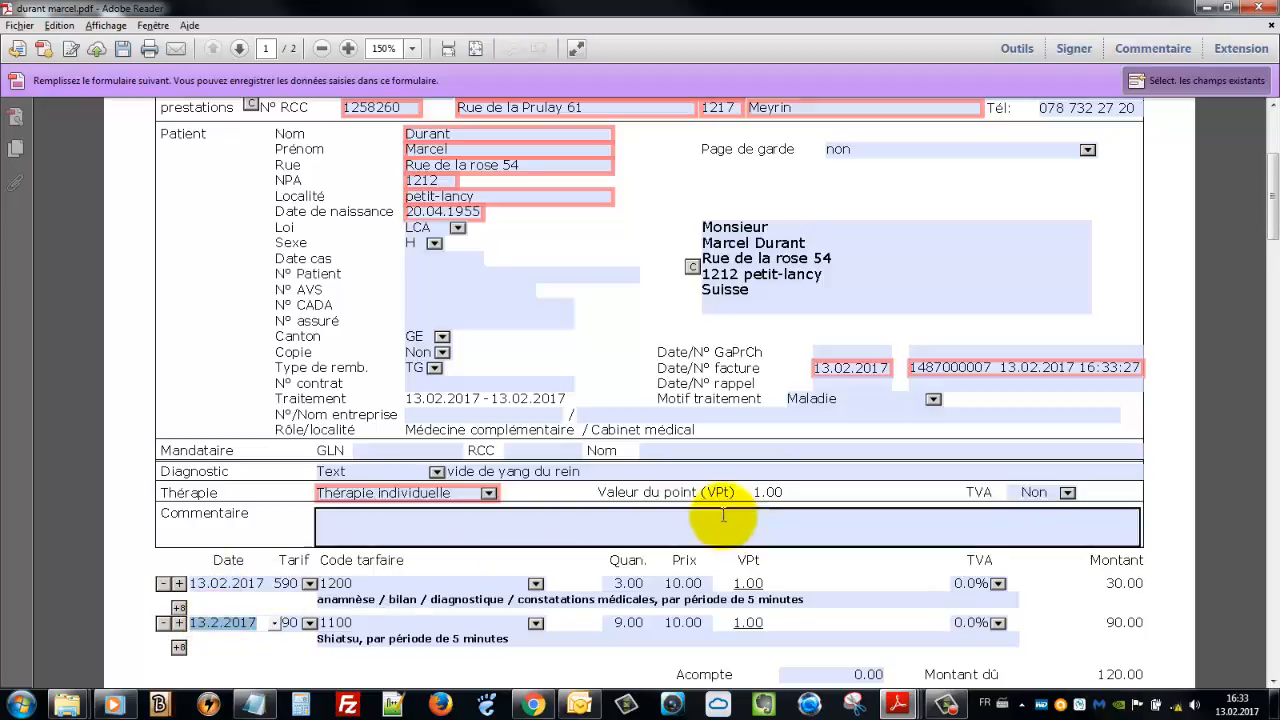
pyautogui.scroll(-1, 645, 550)
pyautogui.click(617, 557)
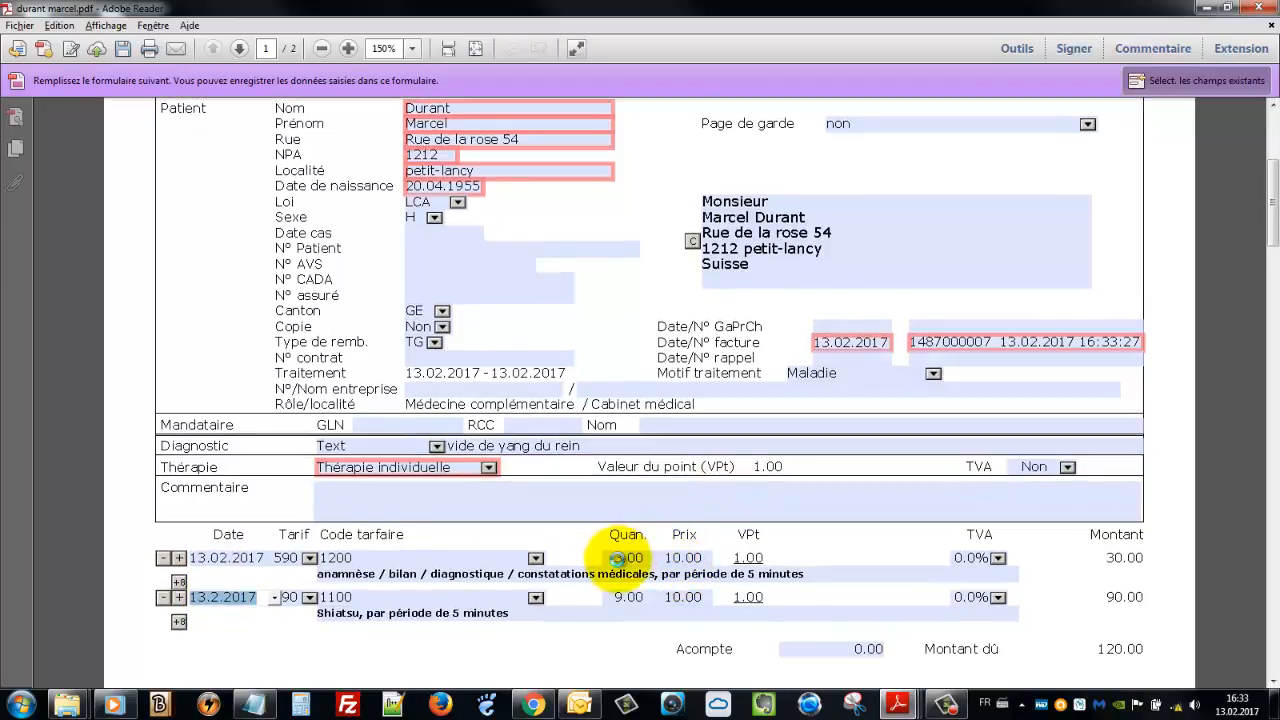
pyautogui.click(624, 597)
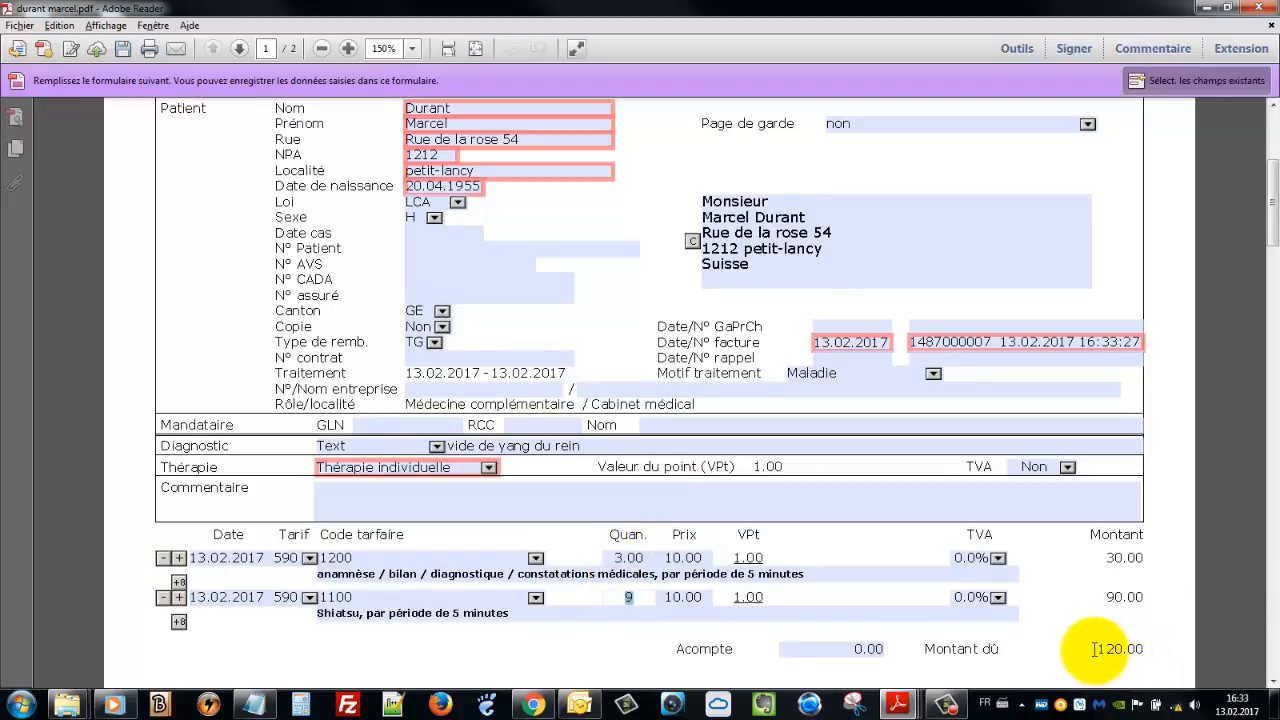
pyautogui.moveTo(1094, 650); pyautogui.dragTo(1137, 648)
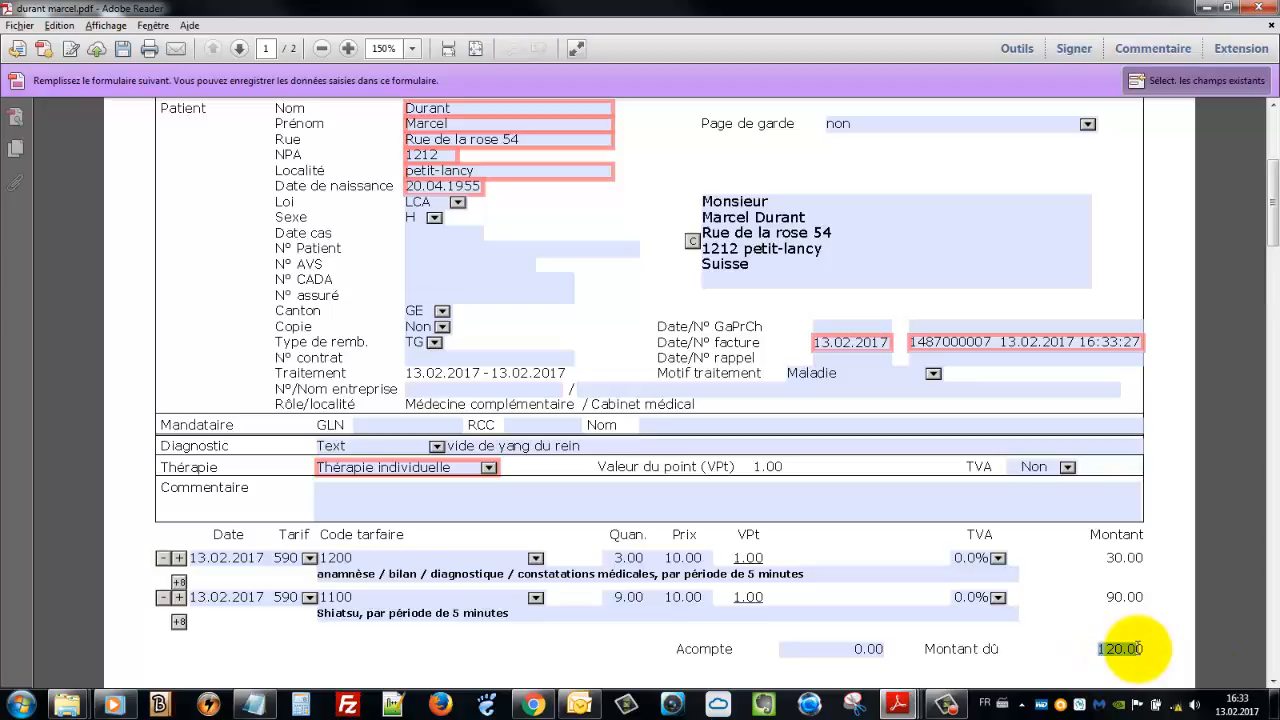
pyautogui.scroll(2, 694, 543)
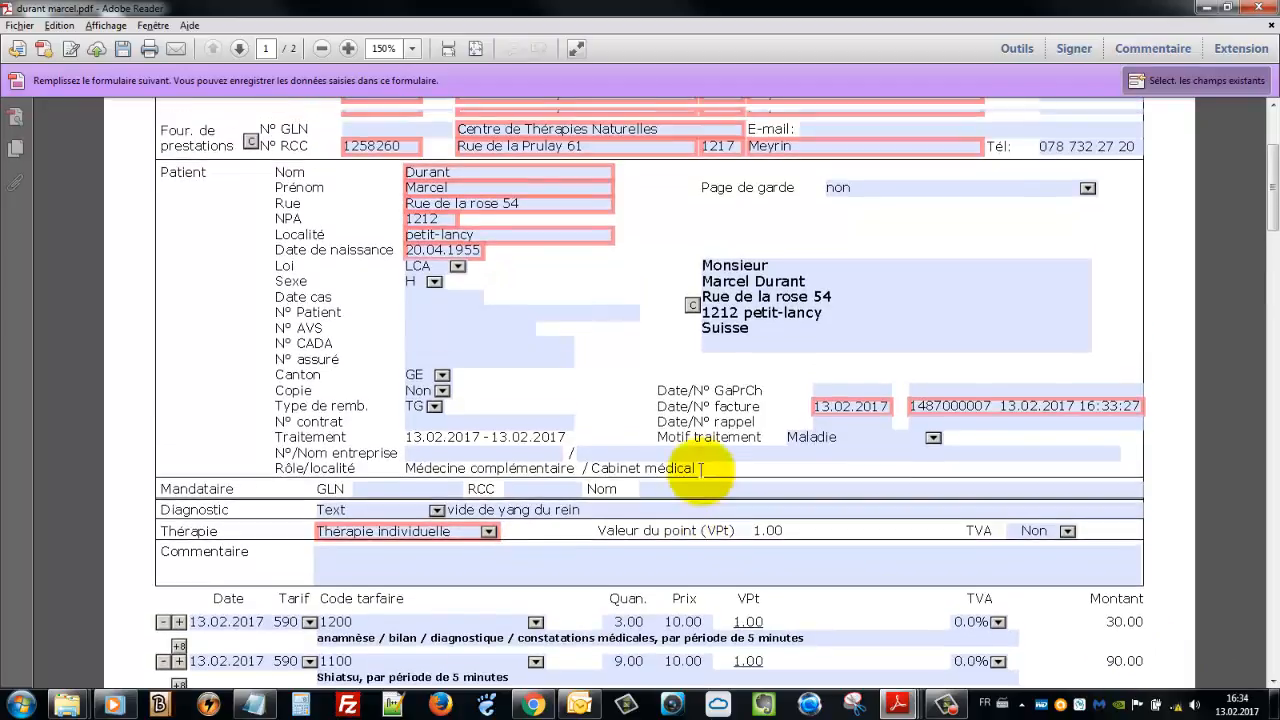
pyautogui.scroll(4, 700, 468)
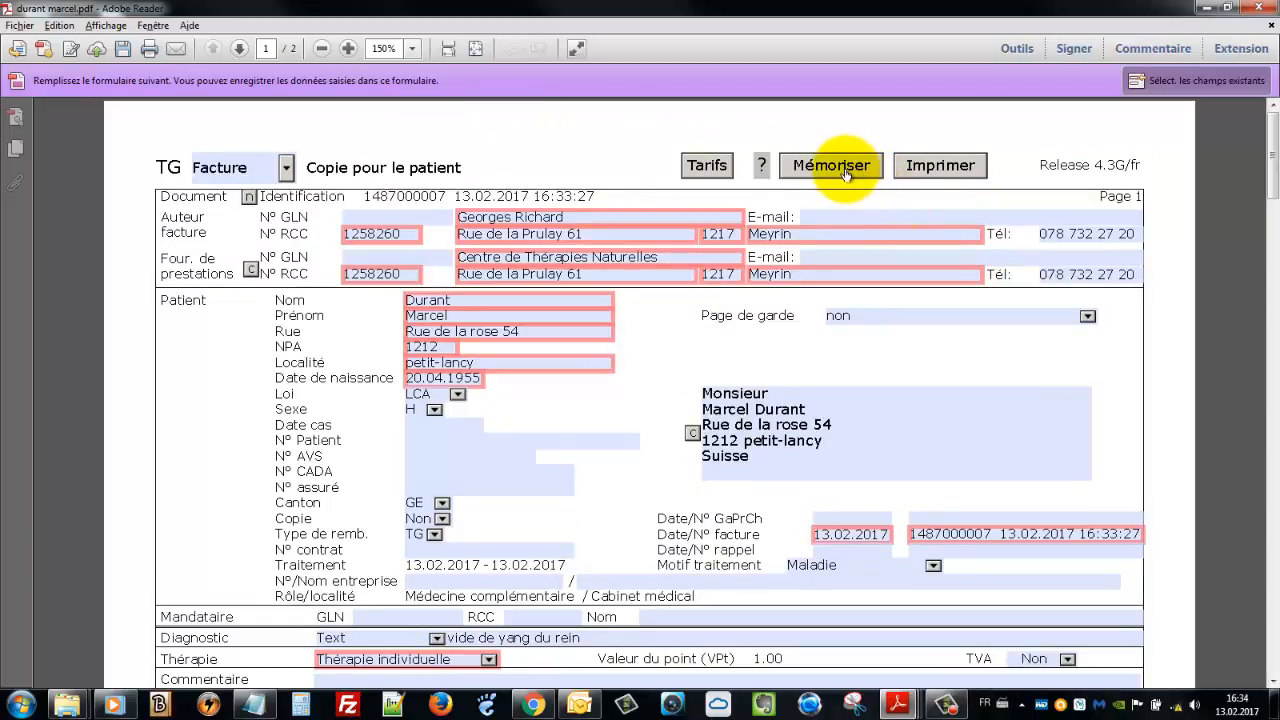
# Save the invoice under the patient's name in FACTURATION PATIENT\2017\02fevrier
pyautogui.click(846, 170)
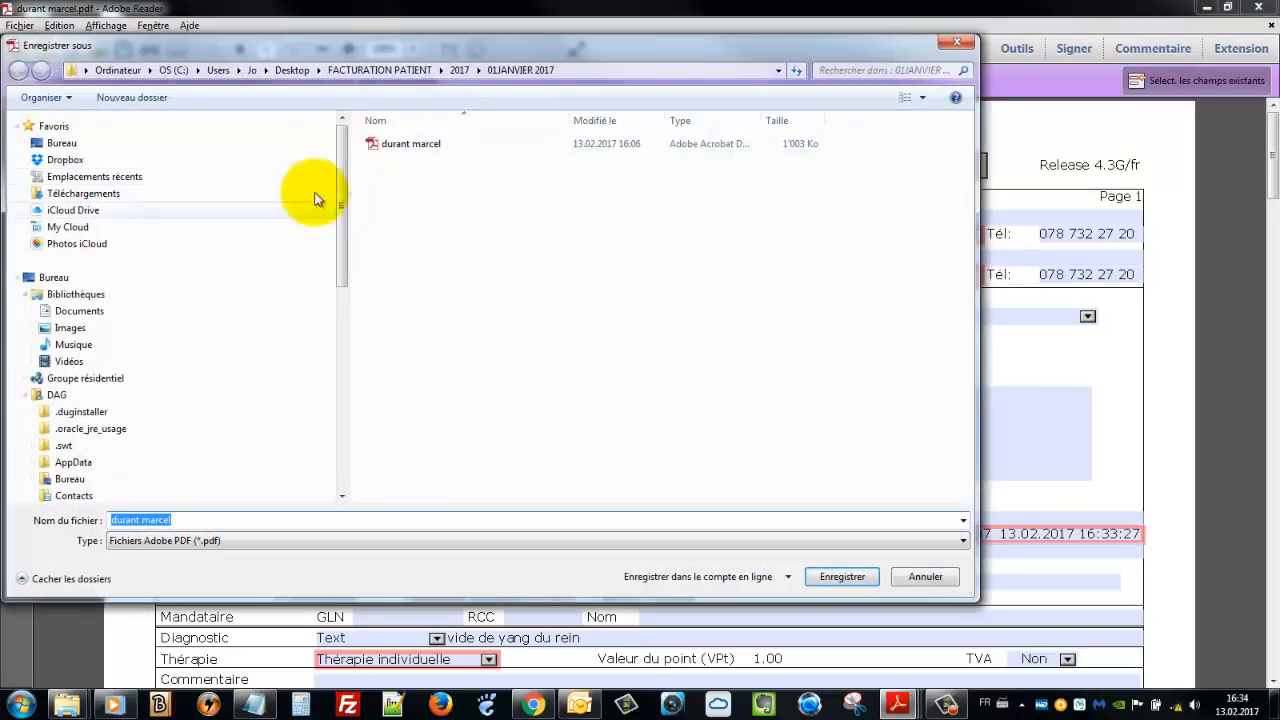
pyautogui.click(369, 70)
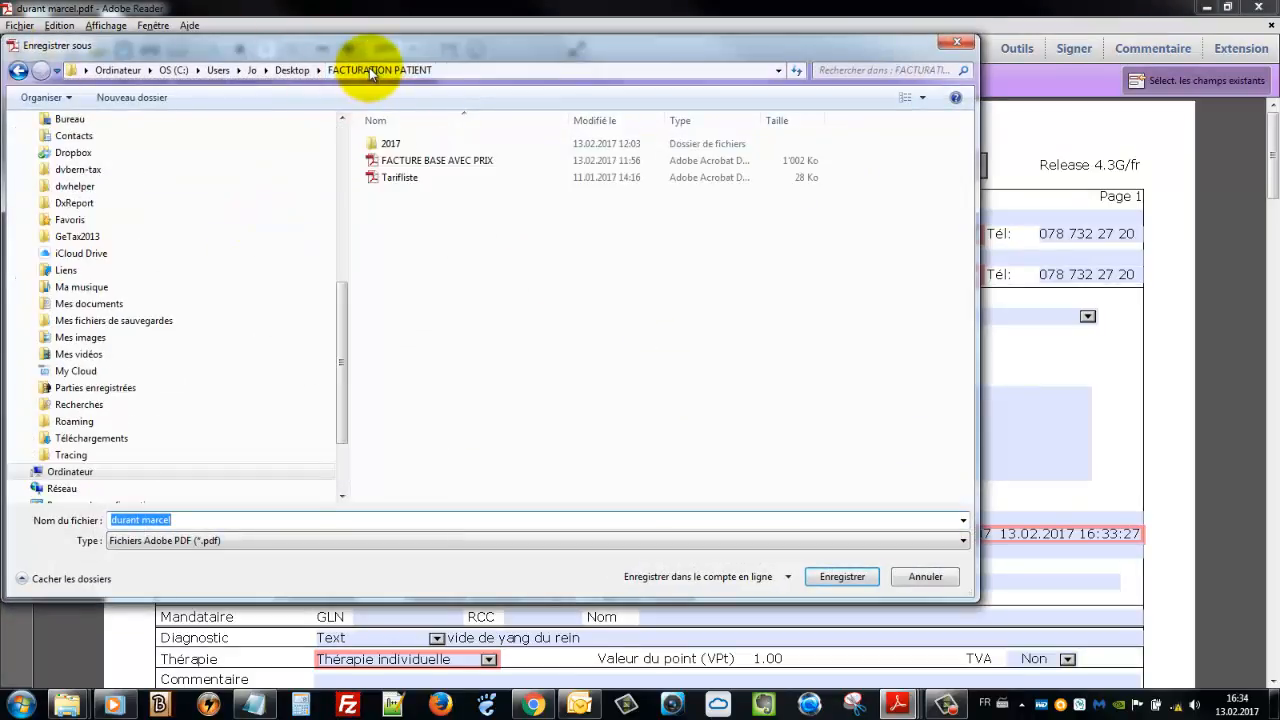
pyautogui.doubleClick(397, 144)
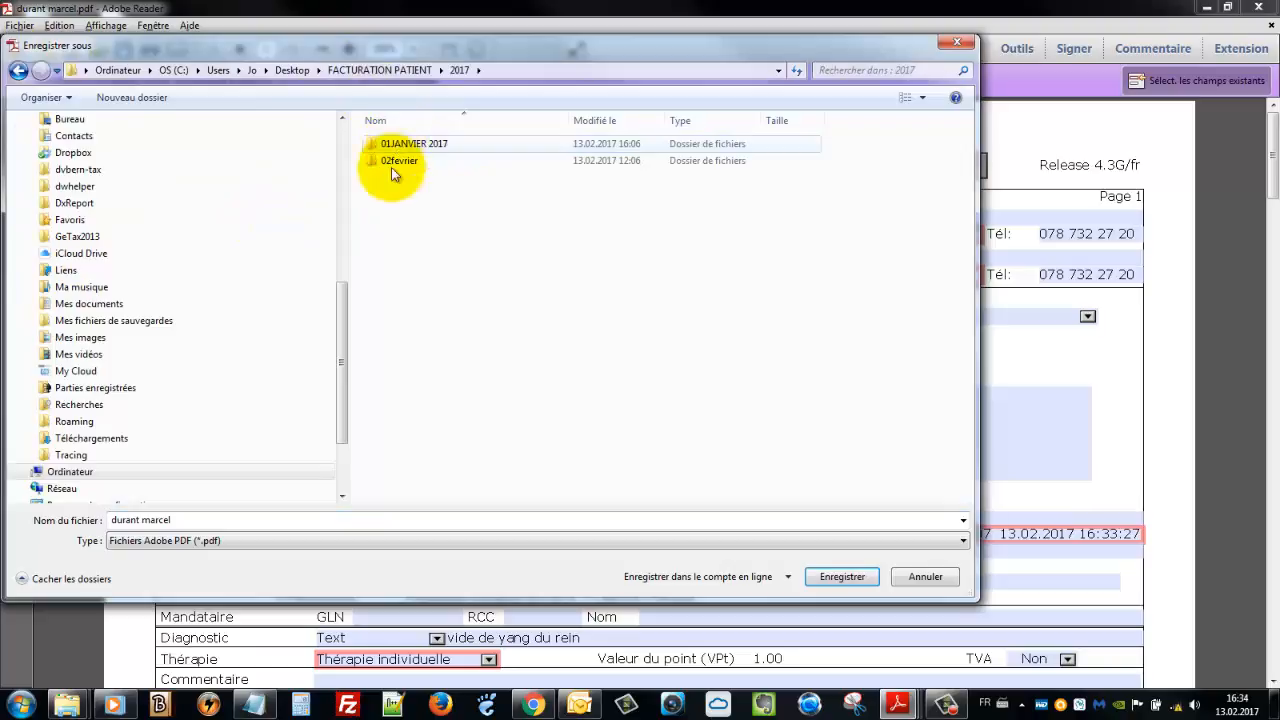
pyautogui.doubleClick(395, 166)
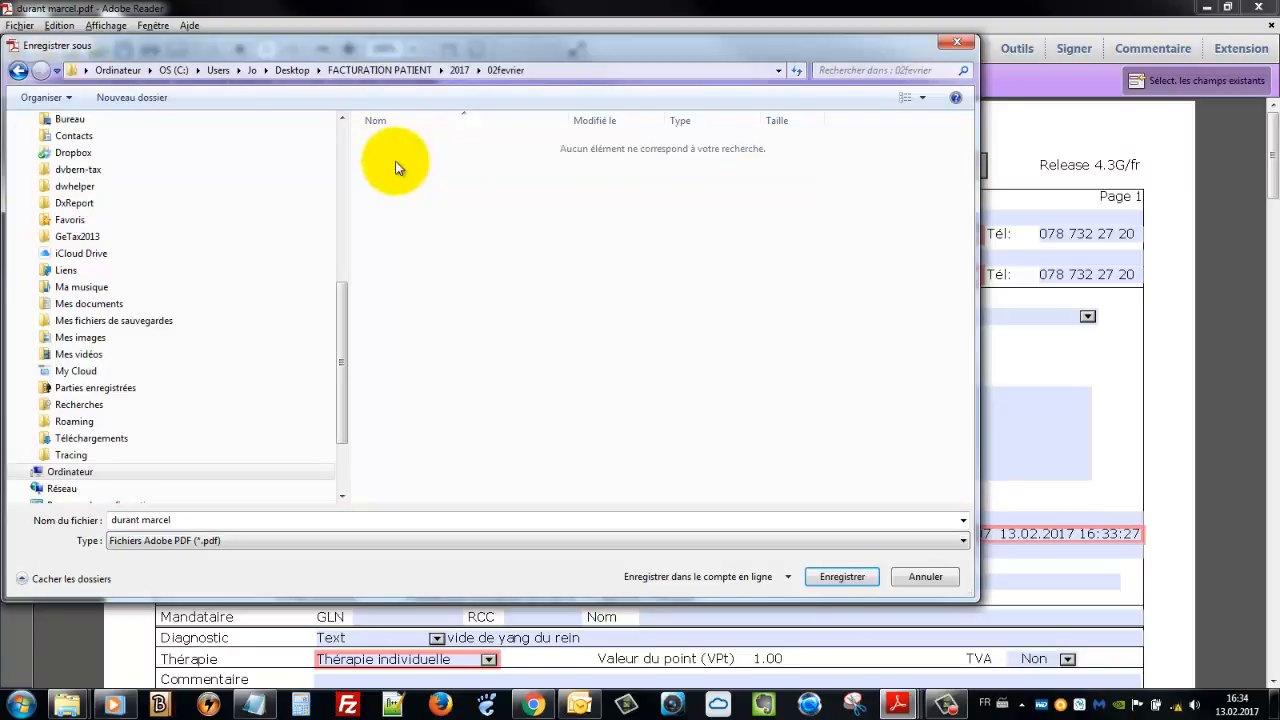
pyautogui.click(840, 577)
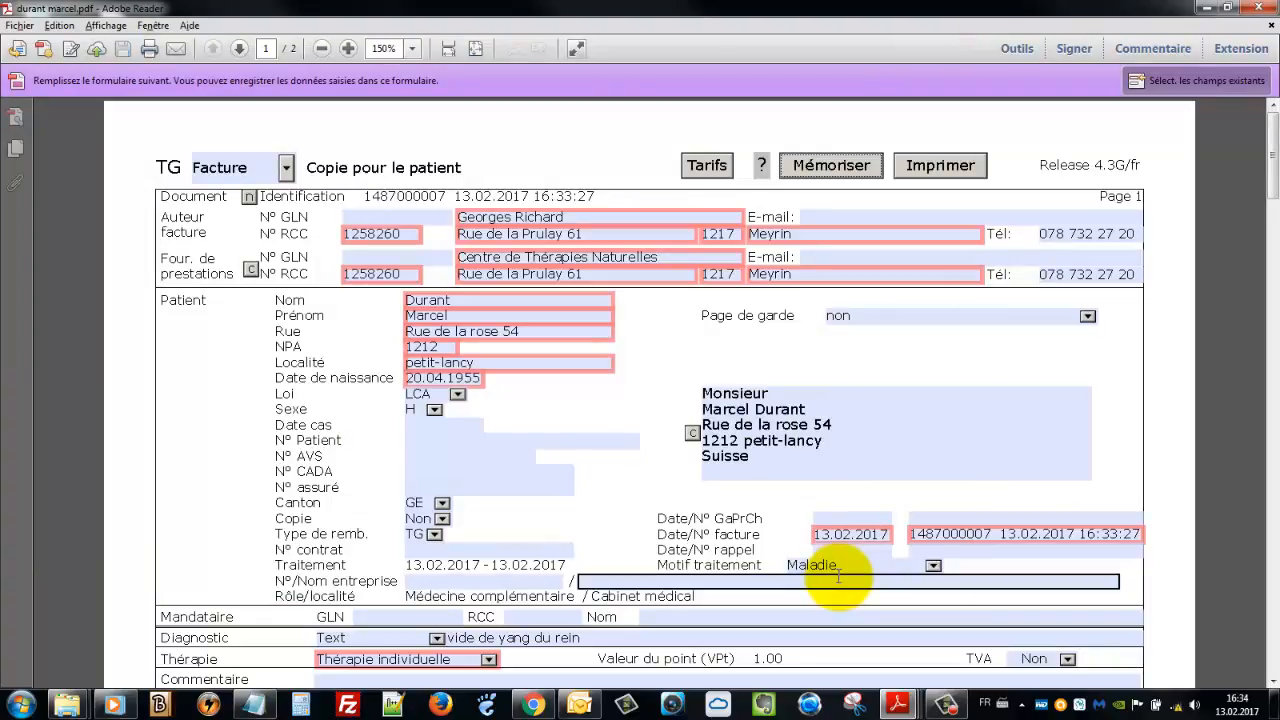
pyautogui.click(935, 168)
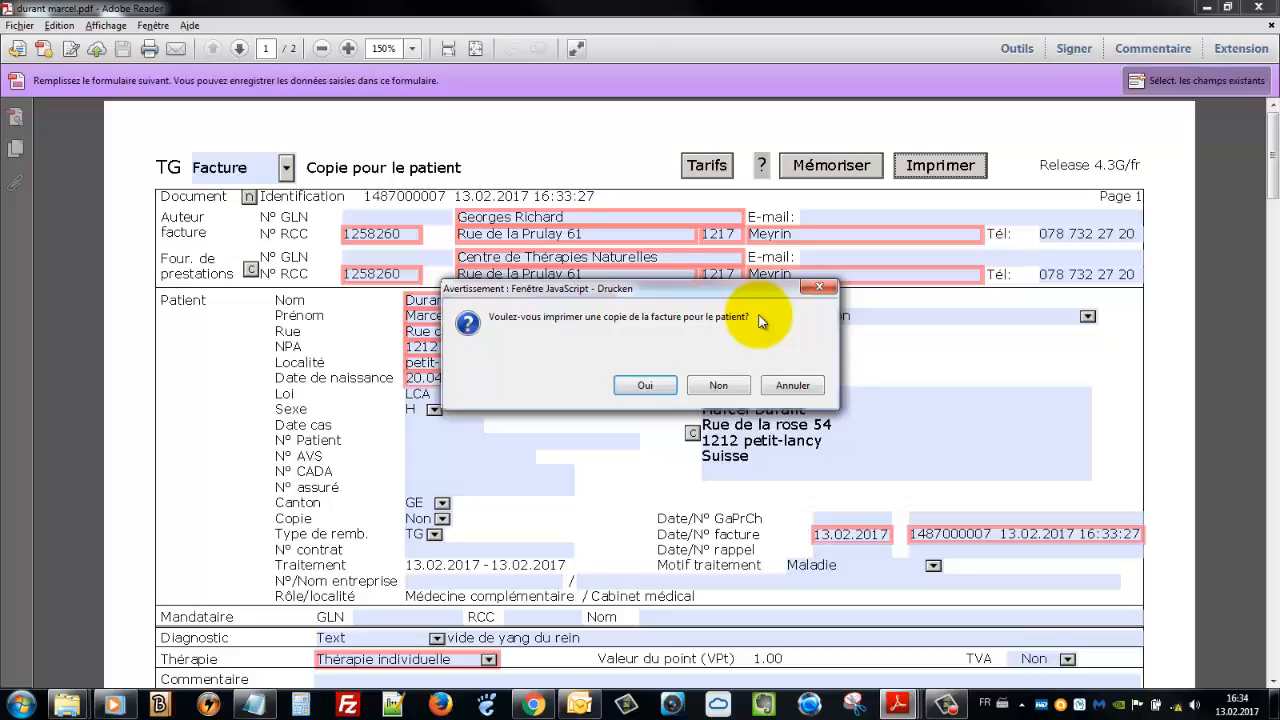
pyautogui.click(788, 386)
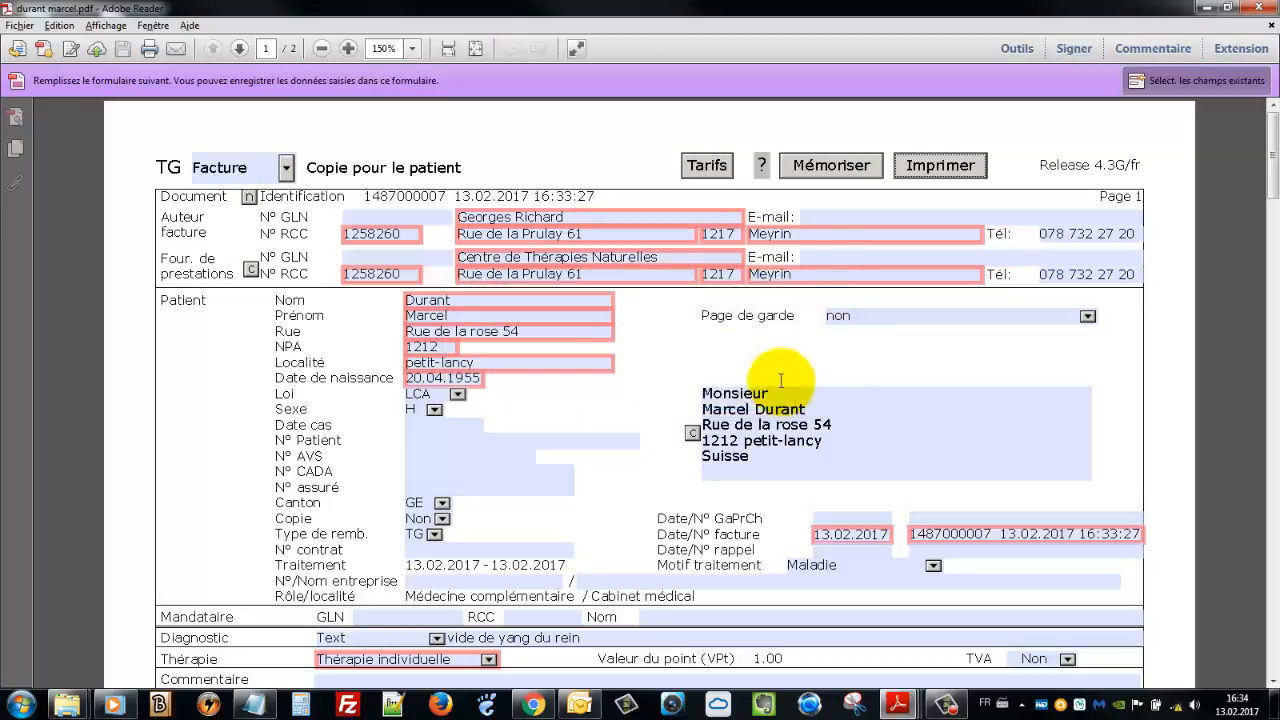
# Minimize Adobe Reader so the empty Windows desktop shows
pyautogui.click(1212, 10)
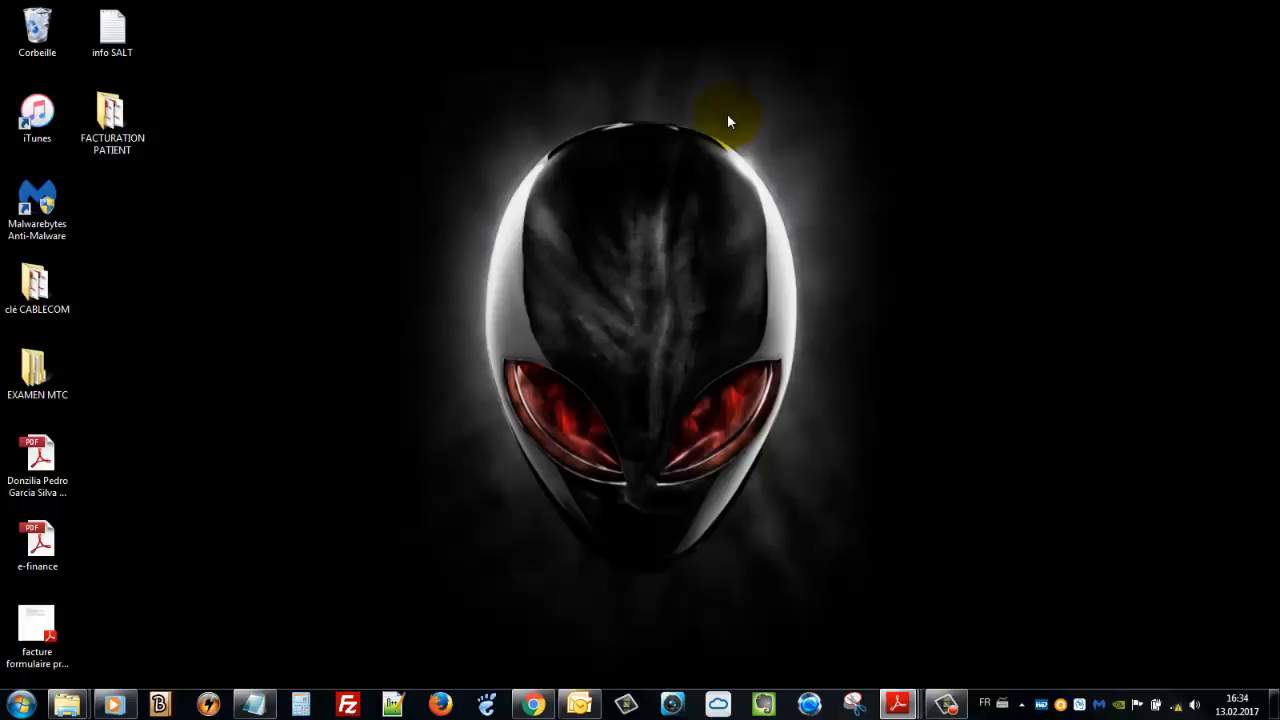
pyautogui.moveTo(897, 704)
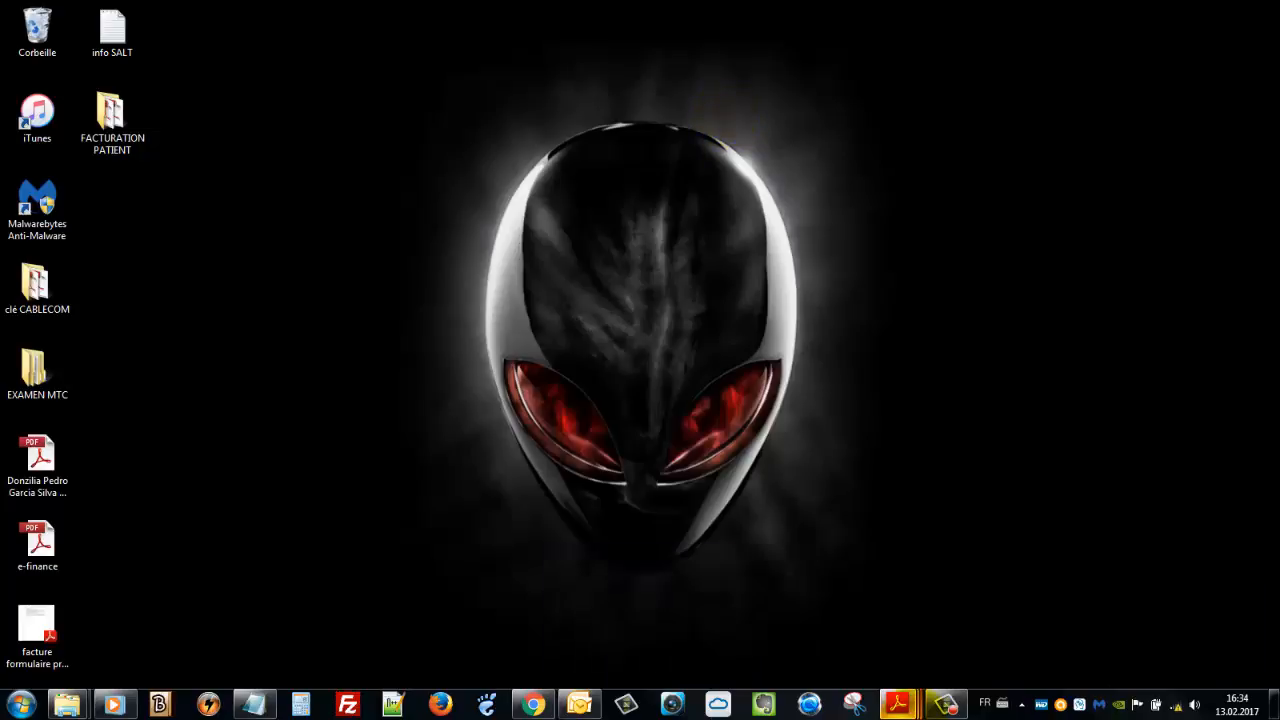